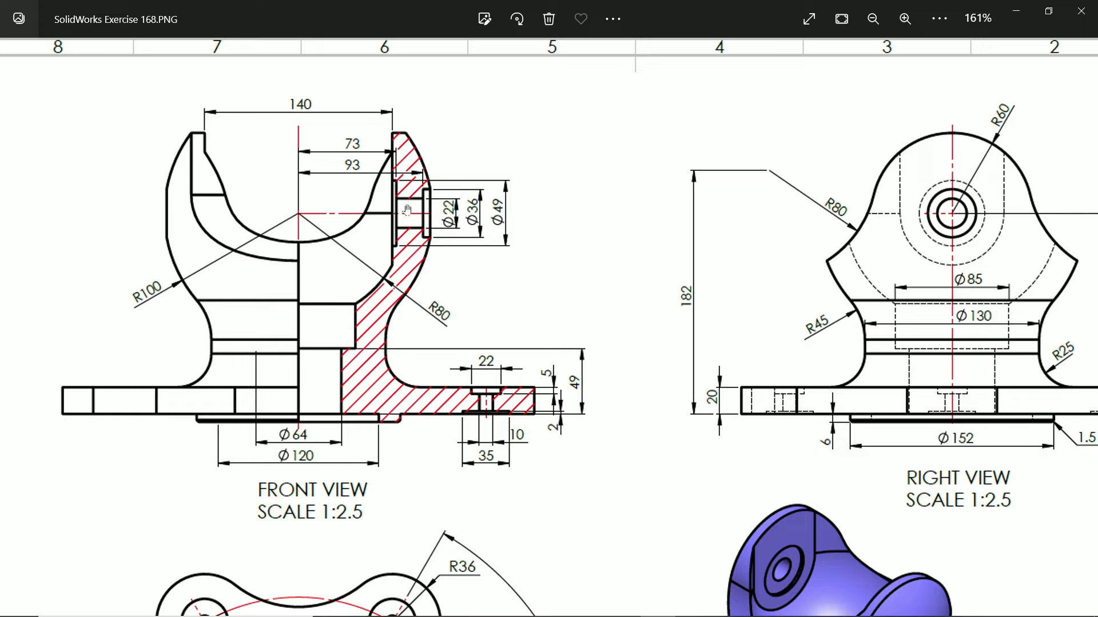
- Examine the front, top, right and isometric views of the Exercise 168 drawing for the part's shape and dimensions
{"action": "left_click_drag", "start_coordinate": [469, 299], "coordinate": [490, 185]}
{"action": "mouse_move", "coordinate": [452, 360]}
{"action": "left_mouse_down"}
{"action": "mouse_move", "coordinate": [457, 283]}
{"action": "mouse_move", "coordinate": [489, 165]}
{"action": "left_mouse_up"}
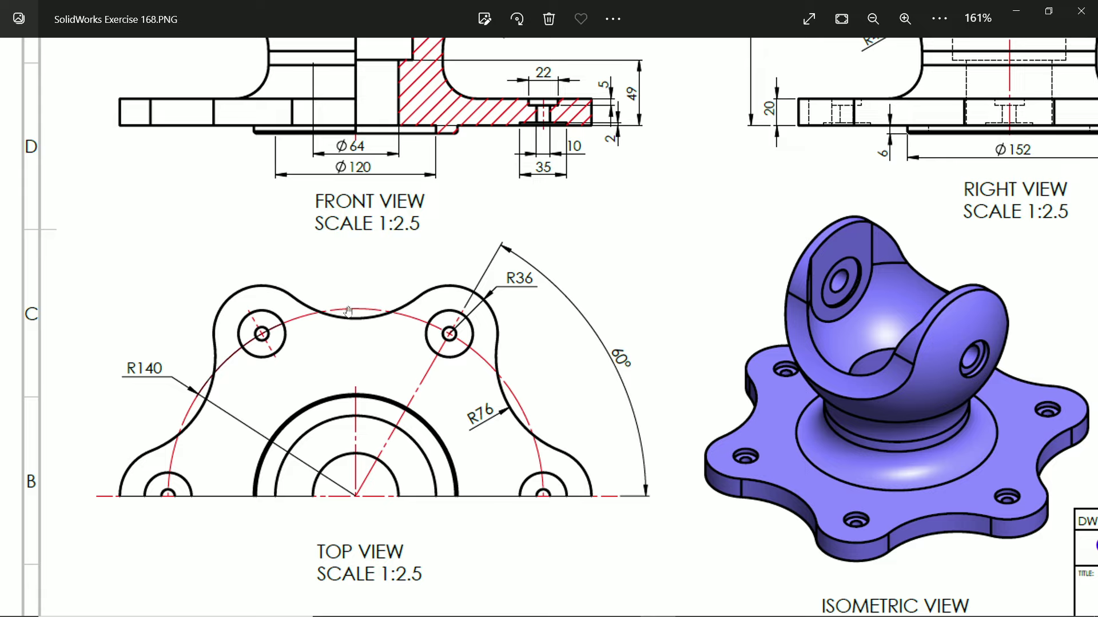
{"action": "scroll", "coordinate": [370, 294], "scroll_direction": "up", "scroll_amount": 3}
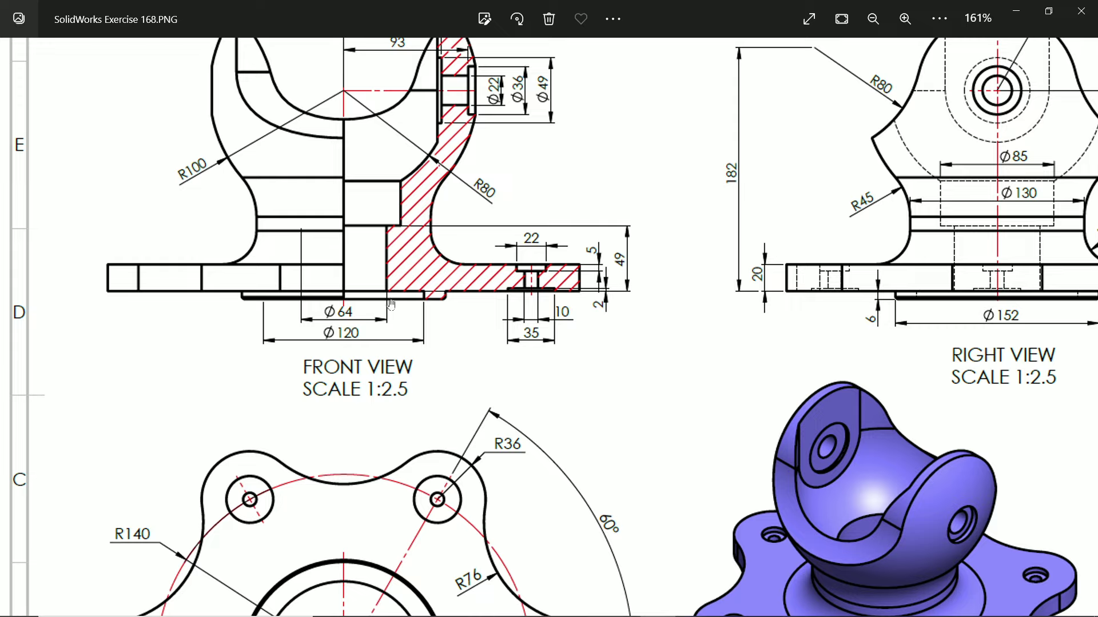
{"action": "scroll", "coordinate": [609, 286], "scroll_direction": "right", "scroll_amount": 2}
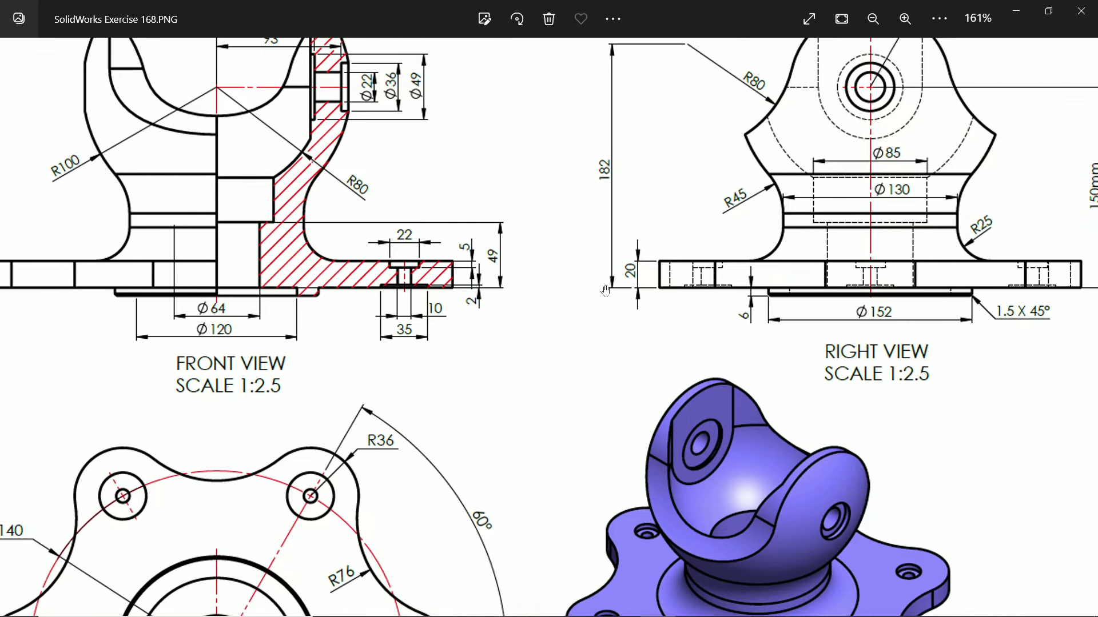
{"action": "scroll", "coordinate": [643, 291], "scroll_direction": "left", "scroll_amount": 2}
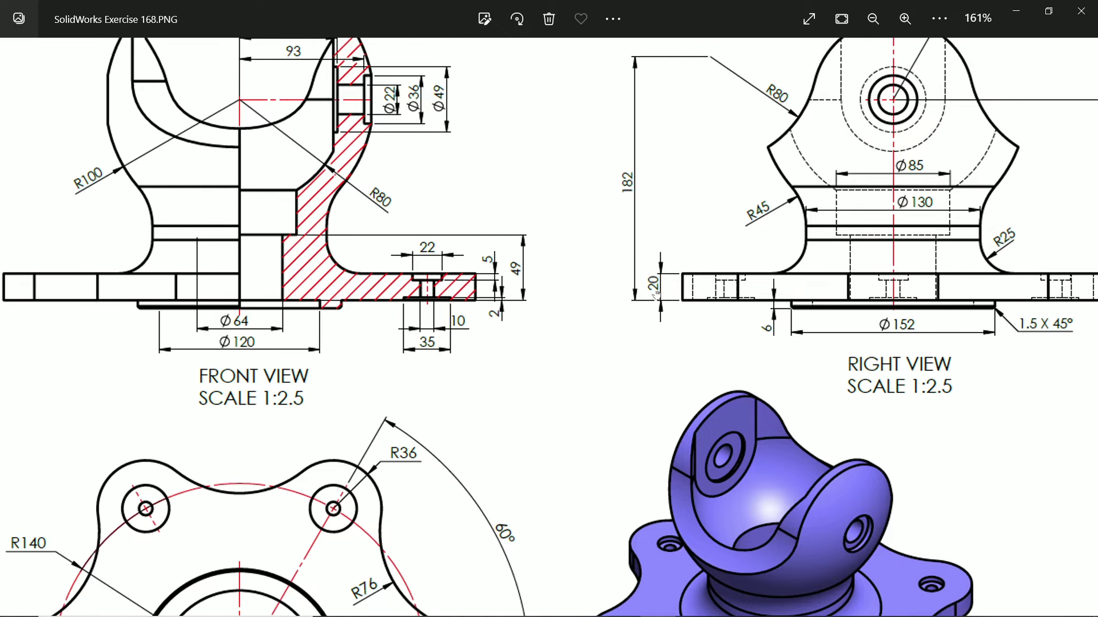
{"action": "scroll", "coordinate": [685, 298], "scroll_direction": "up", "scroll_amount": 2}
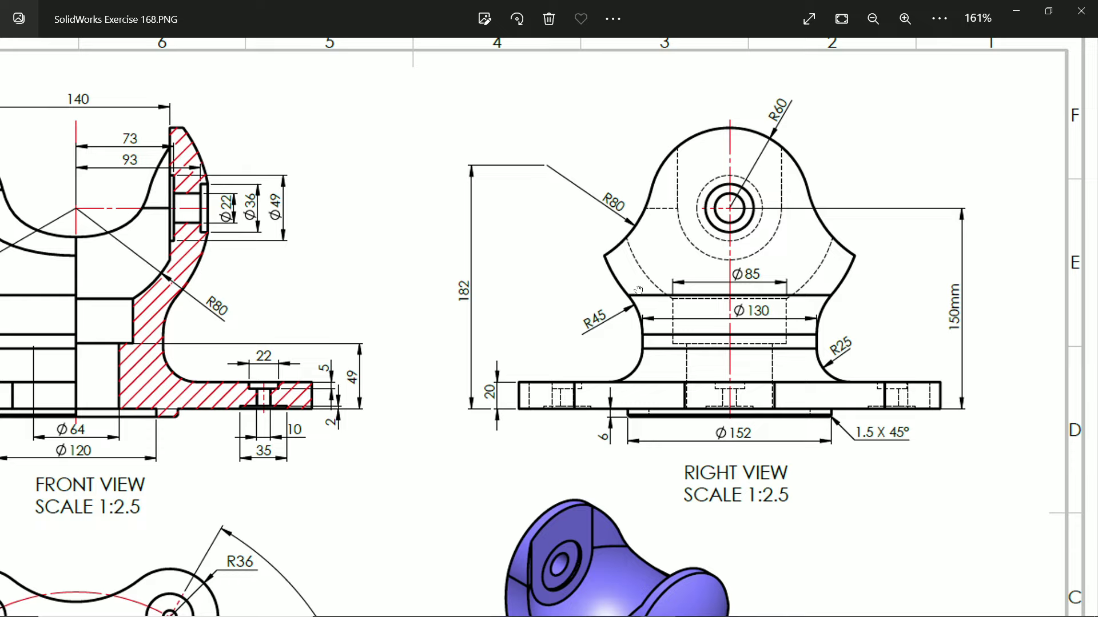
{"action": "left_click_drag", "start_coordinate": [639, 290], "coordinate": [813, 263]}
{"action": "left_click_drag", "start_coordinate": [577, 299], "coordinate": [701, 349]}
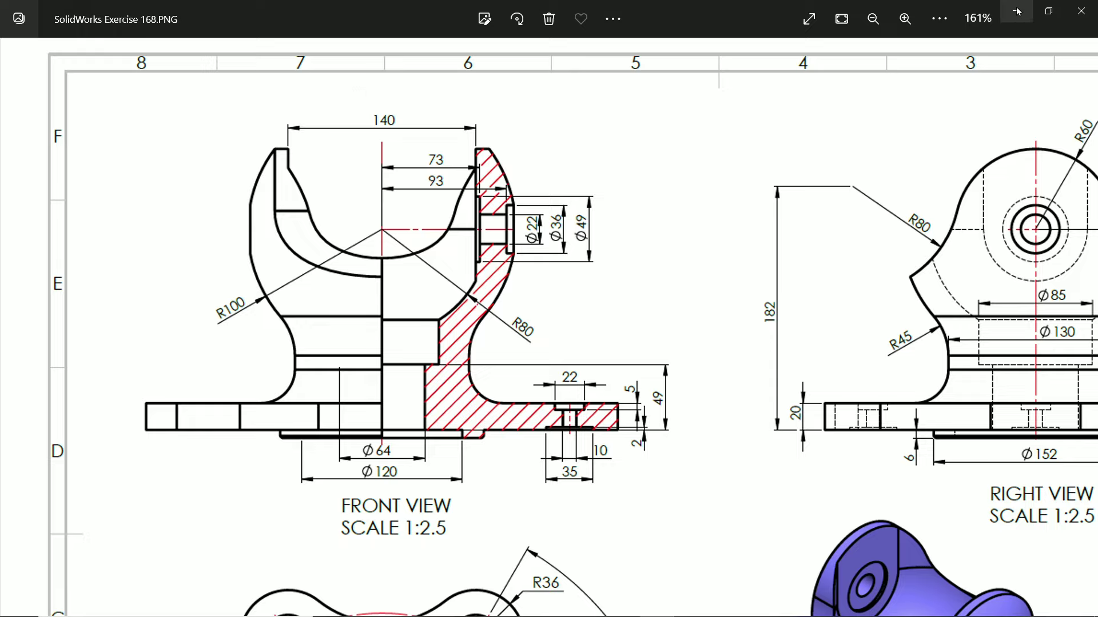
{"action": "mouse_move", "coordinate": [881, 317]}
{"action": "left_mouse_down"}
{"action": "mouse_move", "coordinate": [702, 181]}
{"action": "mouse_move", "coordinate": [714, 187]}
{"action": "left_mouse_up"}
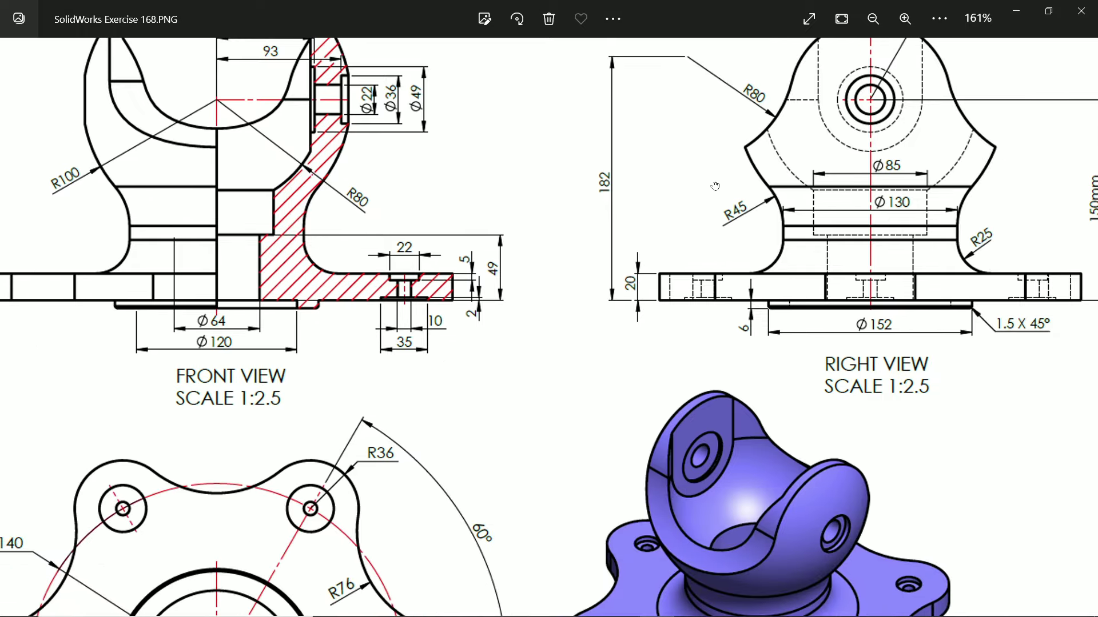
{"action": "mouse_move", "coordinate": [890, 324]}
{"action": "left_mouse_down"}
{"action": "mouse_move", "coordinate": [918, 335]}
{"action": "mouse_move", "coordinate": [800, 340]}
{"action": "left_mouse_up"}
{"action": "scroll", "coordinate": [801, 341], "scroll_direction": "up", "scroll_amount": 3}
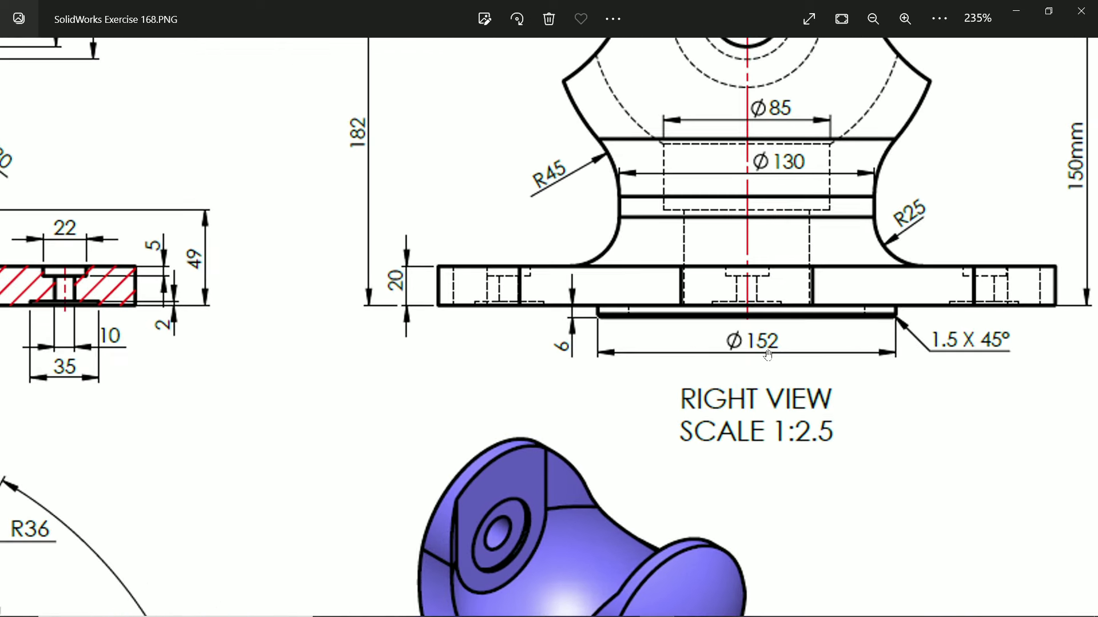
{"action": "mouse_move", "coordinate": [602, 332]}
{"action": "left_mouse_down"}
{"action": "mouse_move", "coordinate": [666, 339]}
{"action": "mouse_move", "coordinate": [718, 364]}
{"action": "left_mouse_up"}
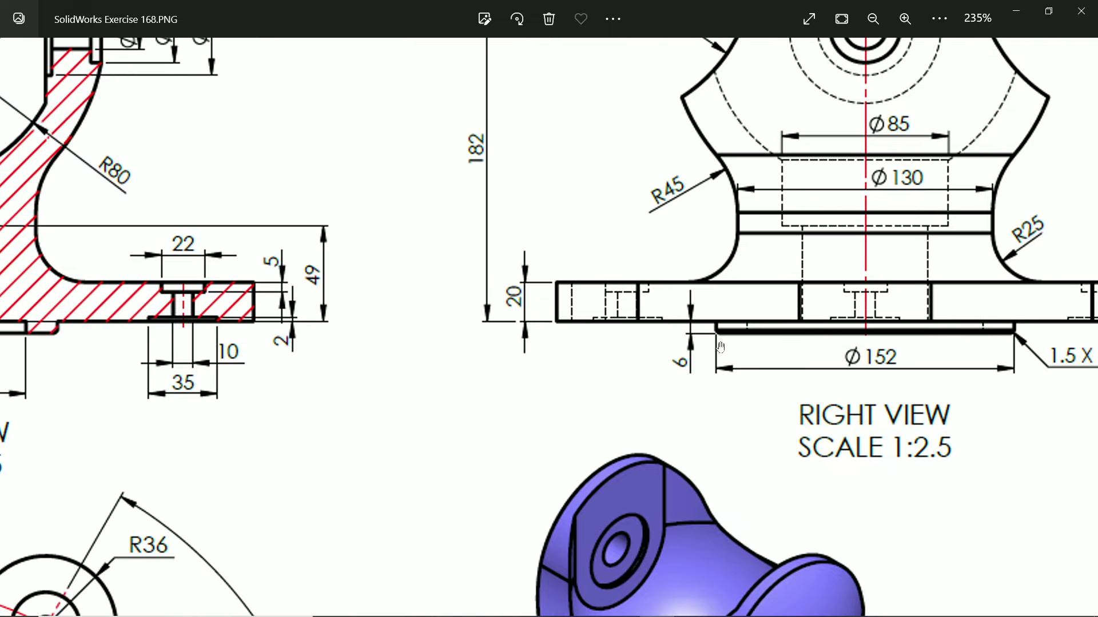
{"action": "mouse_move", "coordinate": [294, 335]}
{"action": "left_mouse_down"}
{"action": "mouse_move", "coordinate": [319, 348]}
{"action": "mouse_move", "coordinate": [534, 350]}
{"action": "mouse_move", "coordinate": [708, 371]}
{"action": "left_mouse_up"}
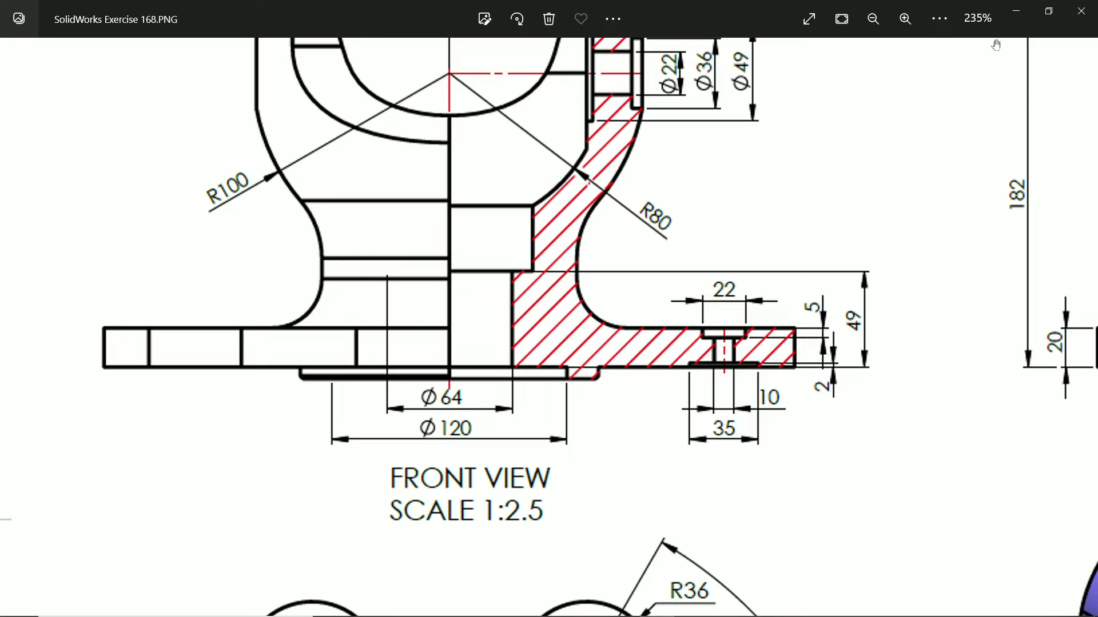
- Switch to SOLIDWORKS, dismissing the save reminder, and start a sketch on the Front Plane
{"action": "left_click", "coordinate": [1025, 12]}
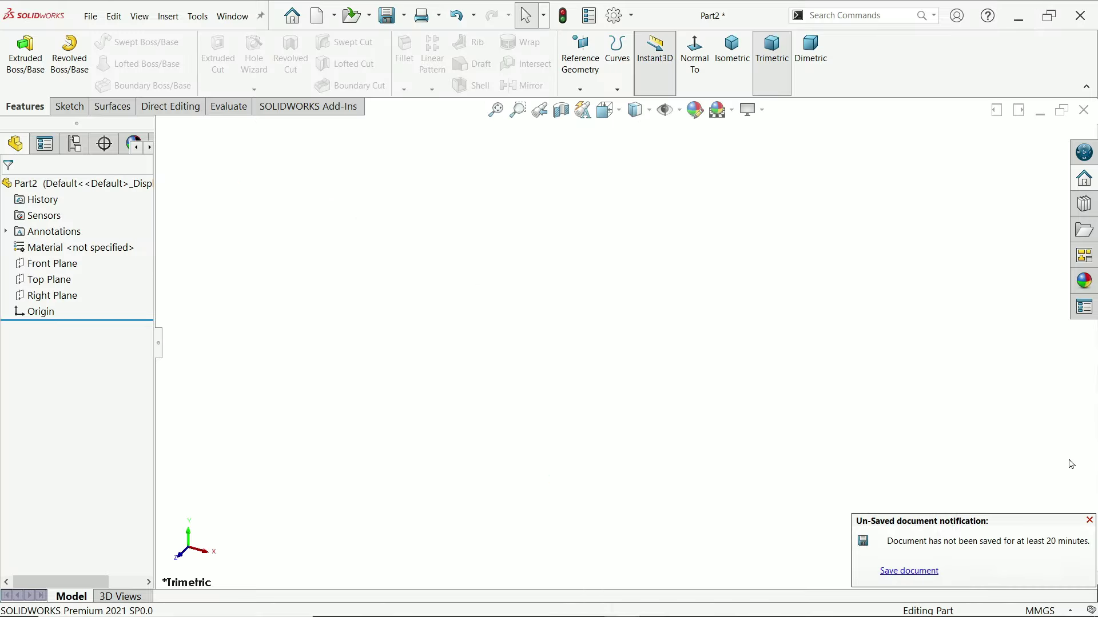
{"action": "left_click", "coordinate": [1090, 520]}
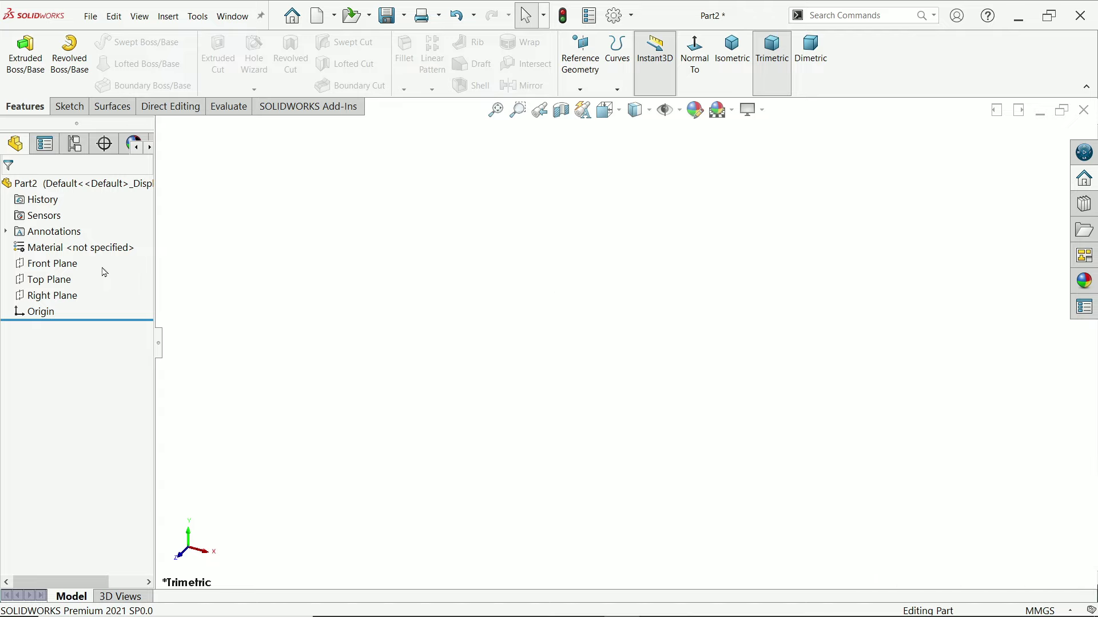
{"action": "left_click", "coordinate": [57, 264]}
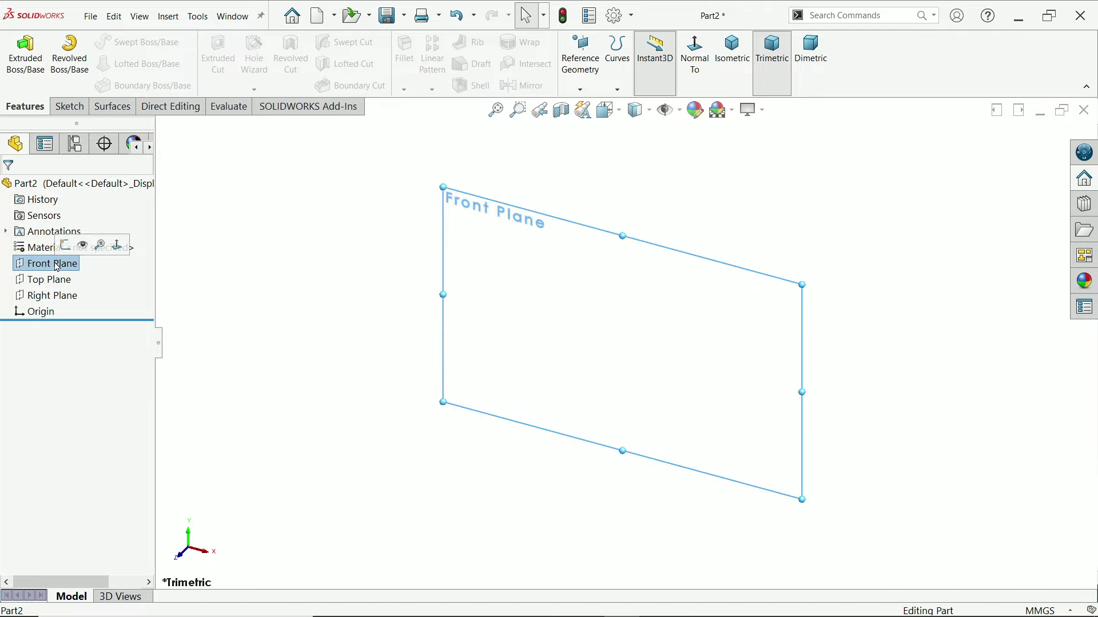
{"action": "left_click", "coordinate": [98, 246]}
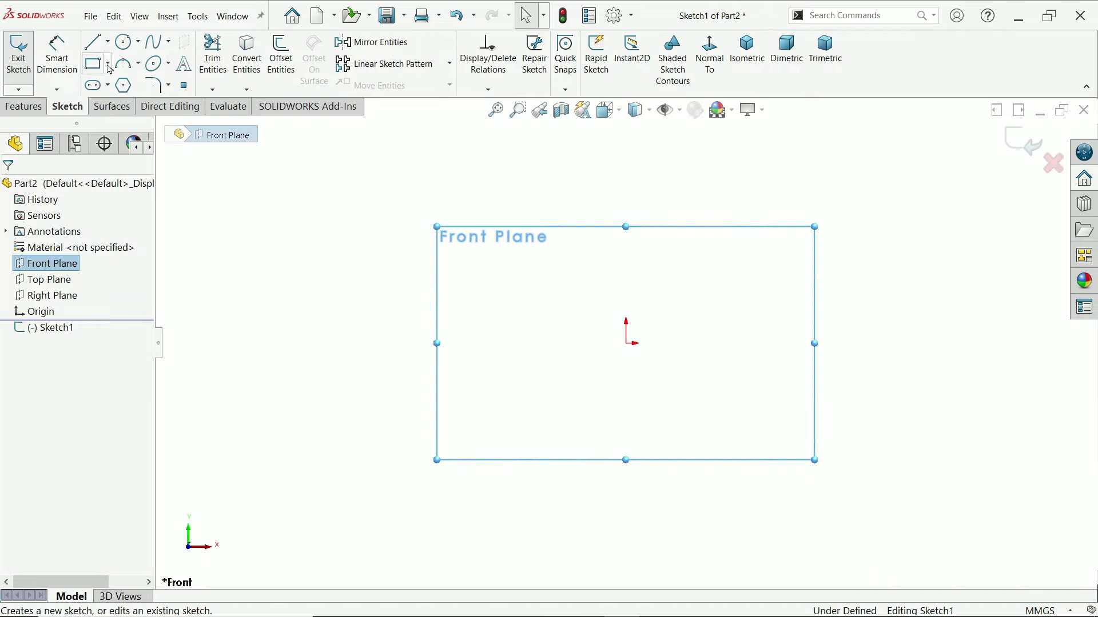
- Draw a vertical centerline about 93 mm long down to the origin and a horizontal one about 50 mm outward from it
{"action": "left_click", "coordinate": [109, 44]}
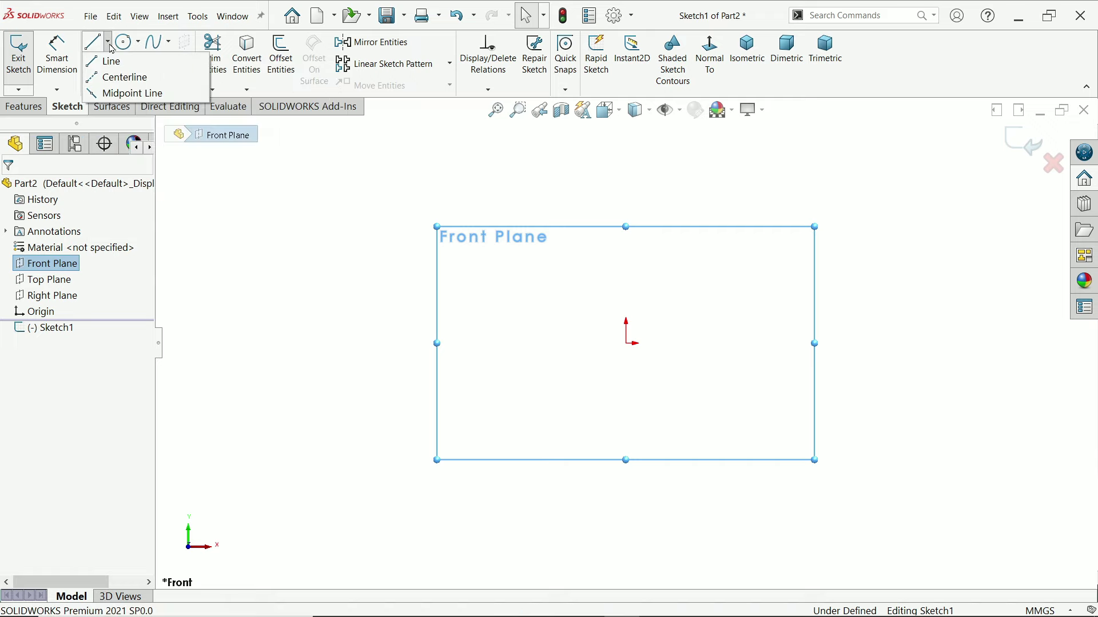
{"action": "left_click", "coordinate": [121, 80]}
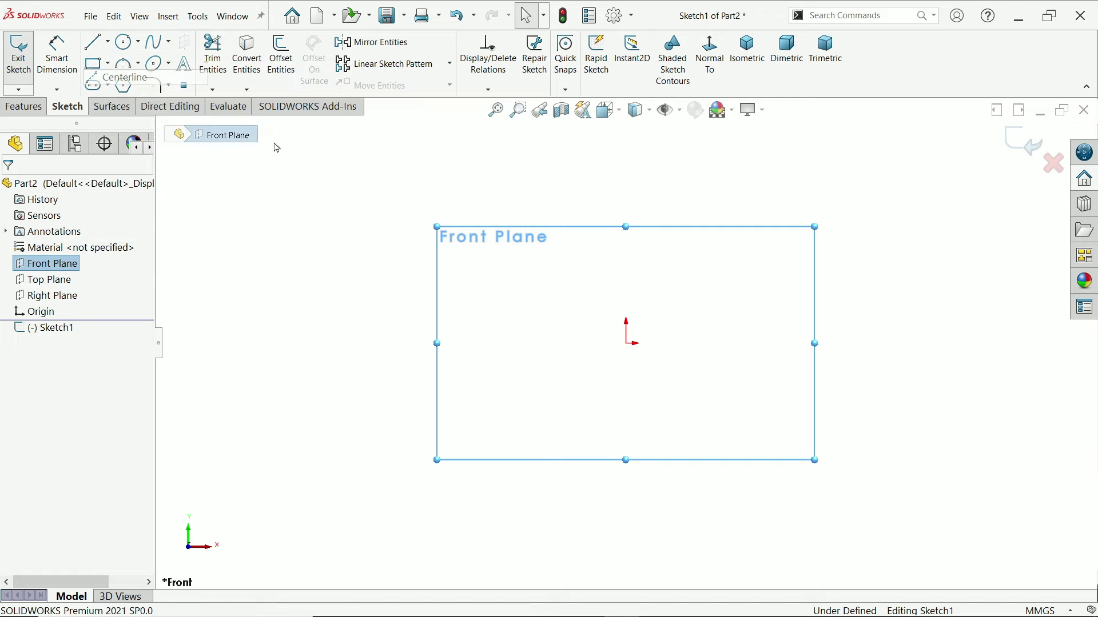
{"action": "left_click", "coordinate": [626, 139]}
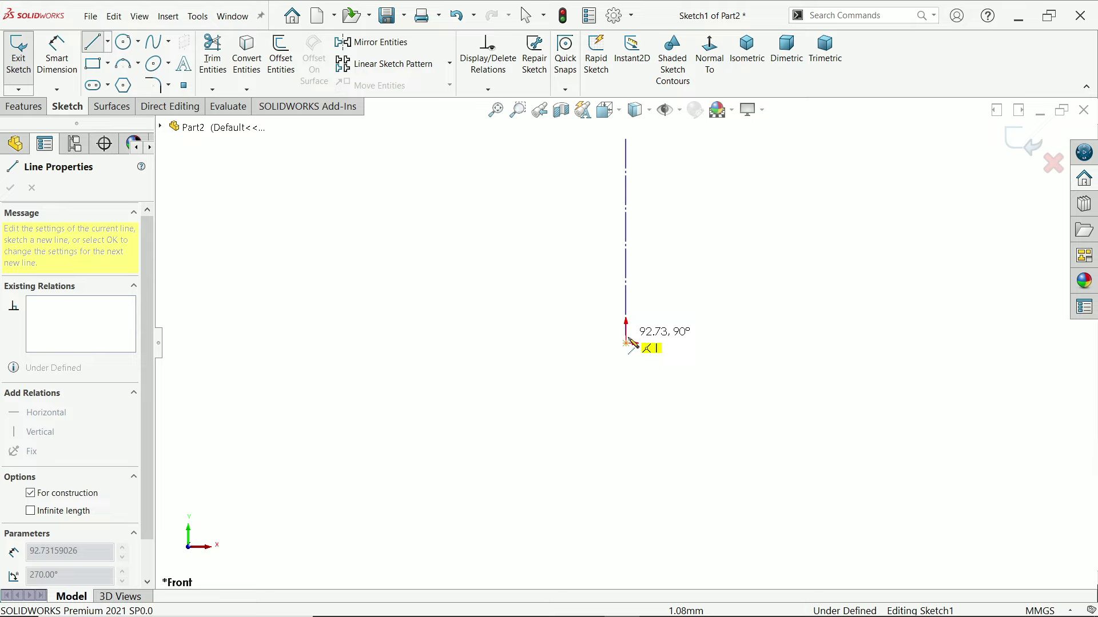
{"action": "left_click", "coordinate": [626, 343]}
{"action": "left_click", "coordinate": [734, 343]}
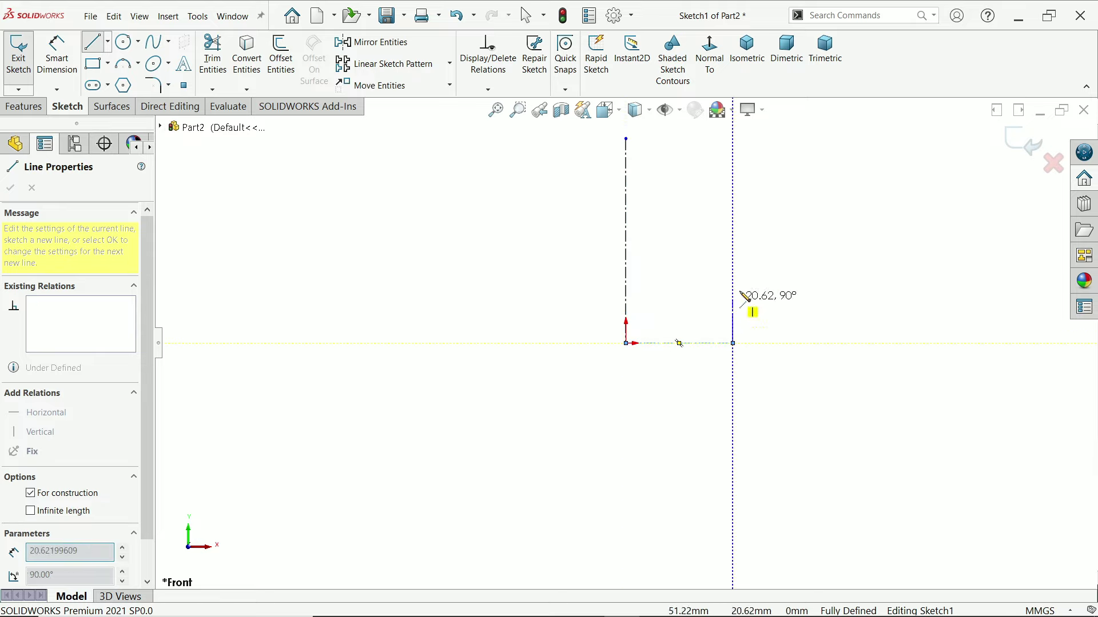
{"action": "right_click", "coordinate": [795, 219]}
{"action": "left_click", "coordinate": [849, 233]}
{"action": "key", "text": "f"}
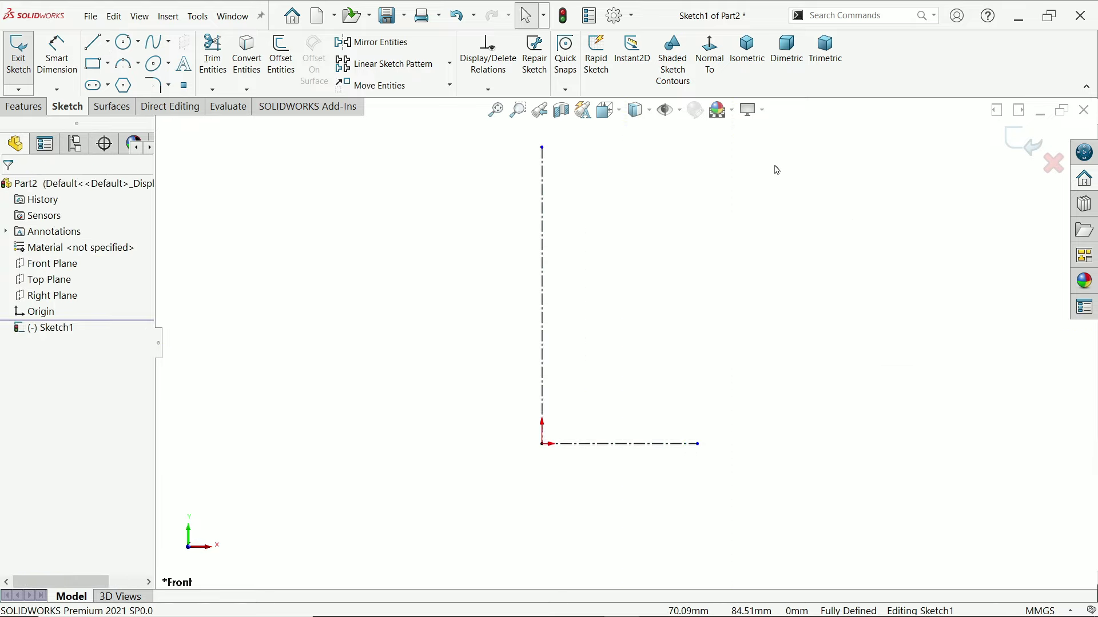
- Sketch connected lines from the origin along the horizontal centerline to its end, forming a downward step about 7 mm deep
{"action": "left_click", "coordinate": [92, 41]}
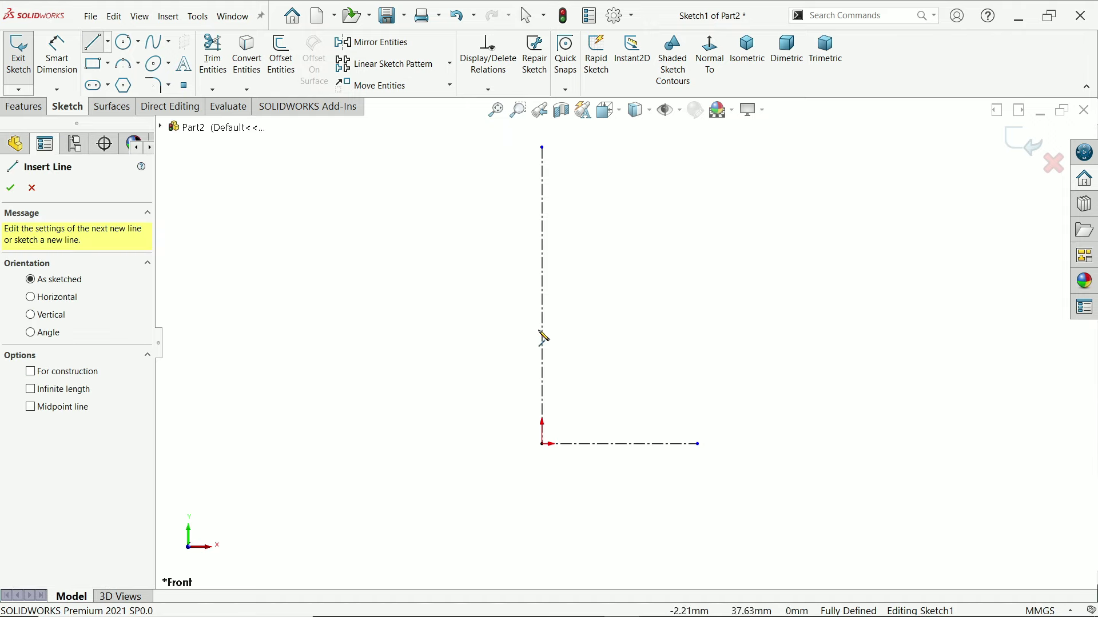
{"action": "left_click", "coordinate": [542, 445]}
{"action": "left_click", "coordinate": [697, 444]}
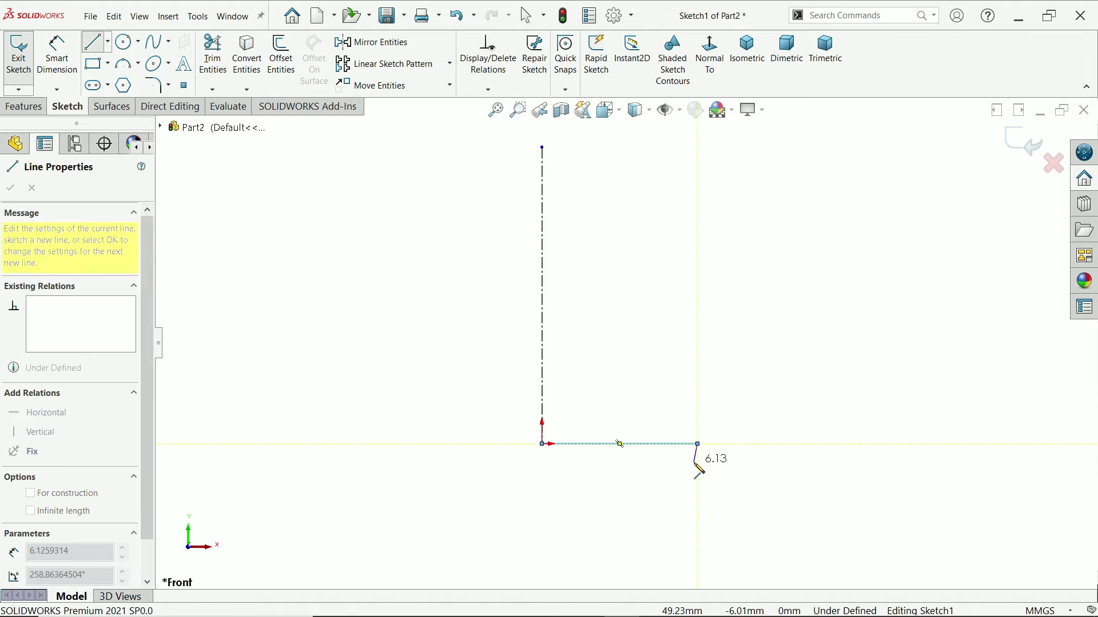
{"action": "left_click", "coordinate": [697, 466]}
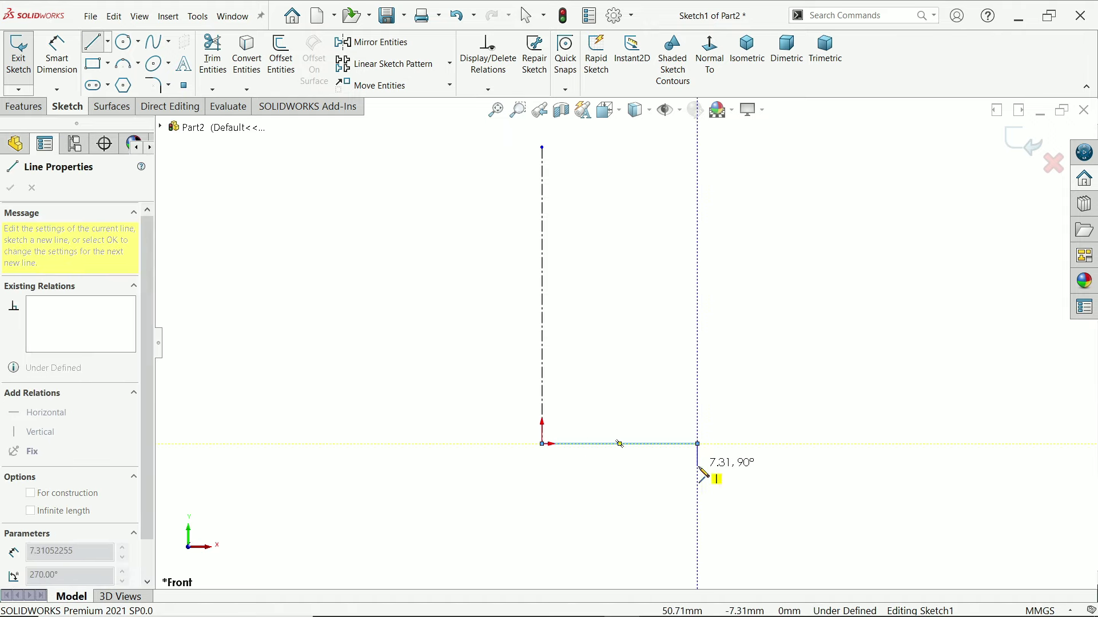
{"action": "left_click", "coordinate": [728, 466]}
{"action": "left_click", "coordinate": [727, 444]}
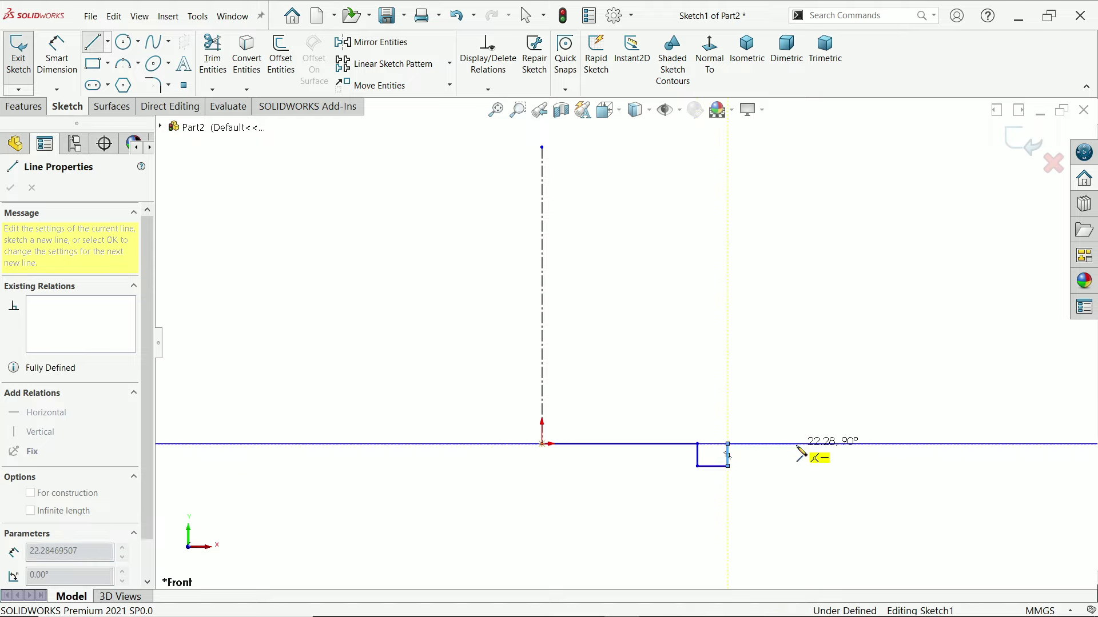
- Continue the outline about 22 mm outward for the flange, up, back inward and about 25 mm up, ending the line chain there
{"action": "left_click", "coordinate": [796, 444]}
{"action": "left_click", "coordinate": [796, 409]}
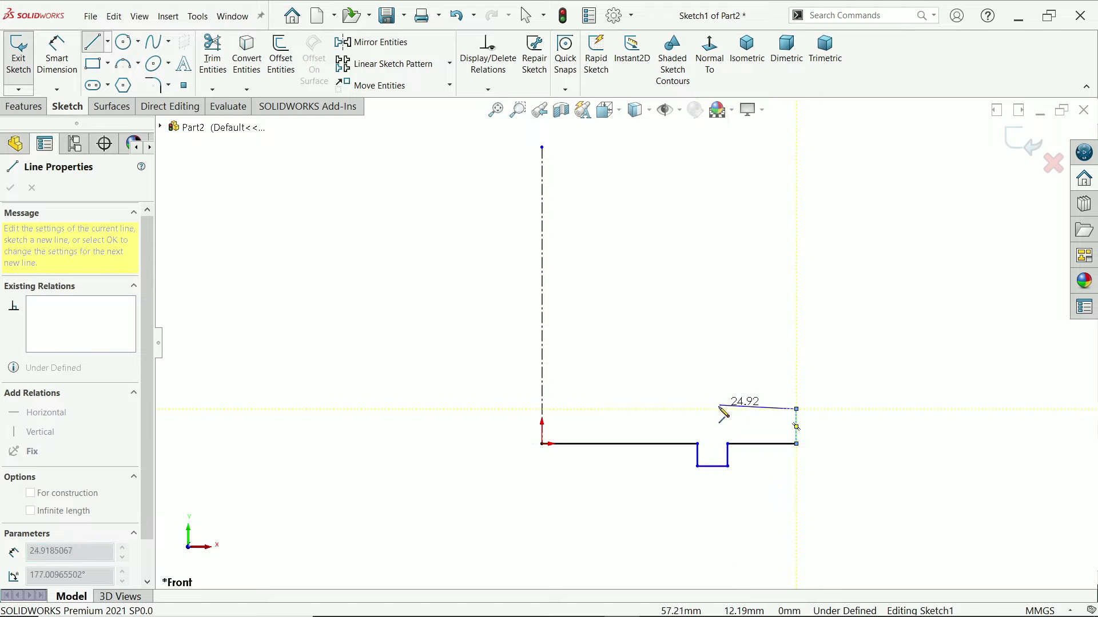
{"action": "left_click", "coordinate": [644, 409]}
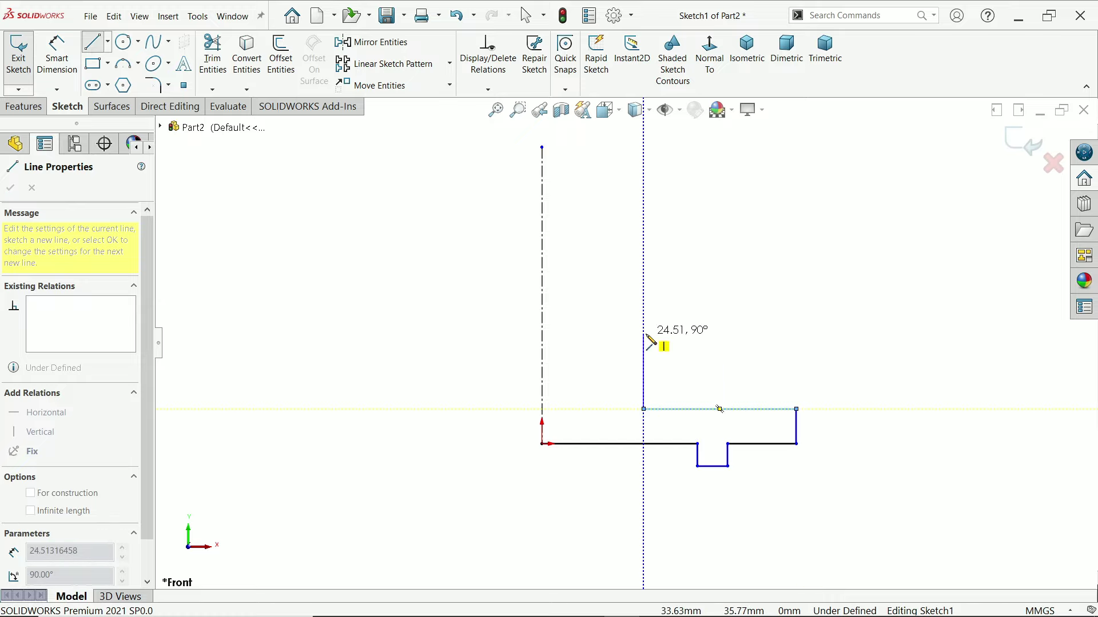
{"action": "left_click", "coordinate": [644, 334]}
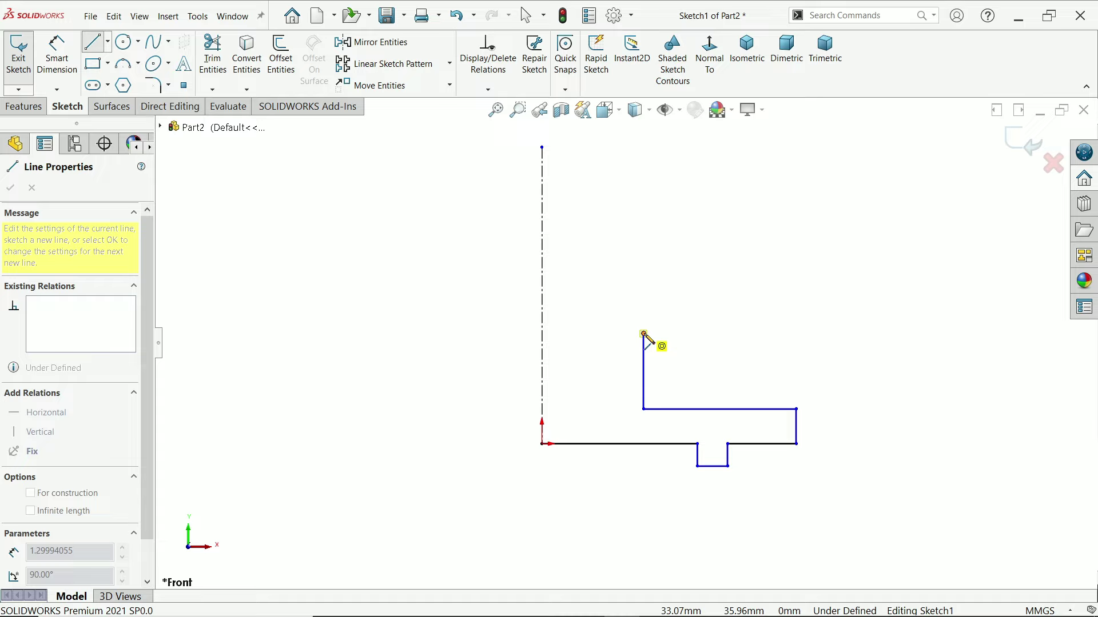
{"action": "mouse_move", "coordinate": [644, 337]}
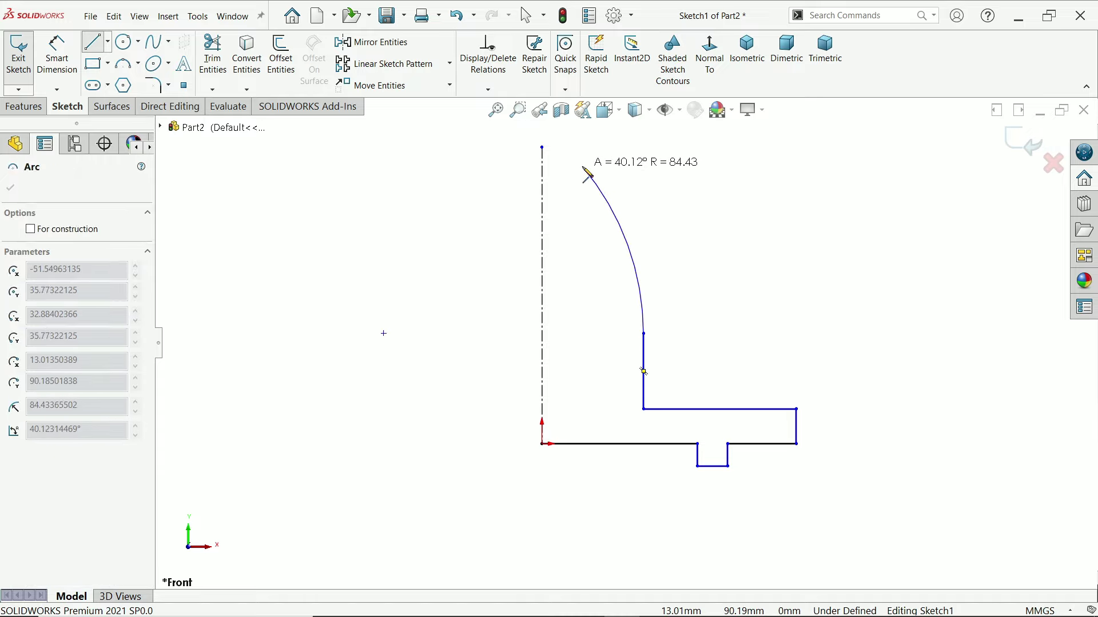
{"action": "right_click", "coordinate": [658, 161]}
{"action": "left_click", "coordinate": [691, 177]}
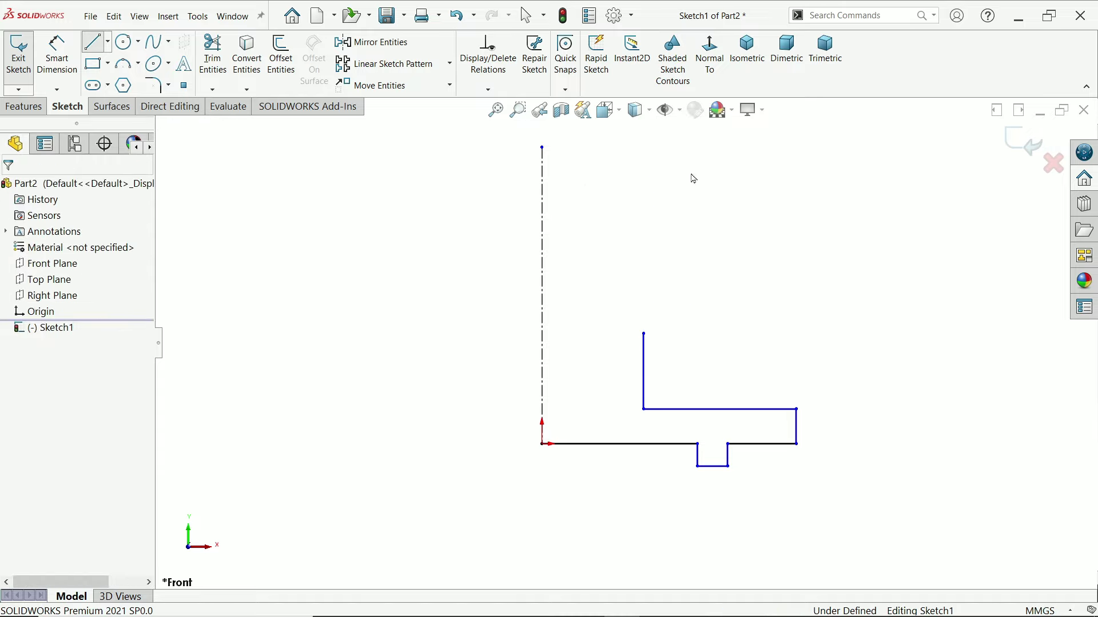
- Draw a centerpoint arc of about 54 mm radius, centred on the vertical centerline, from the neck line's upper end to directly above its centre
{"action": "left_click", "coordinate": [139, 66]}
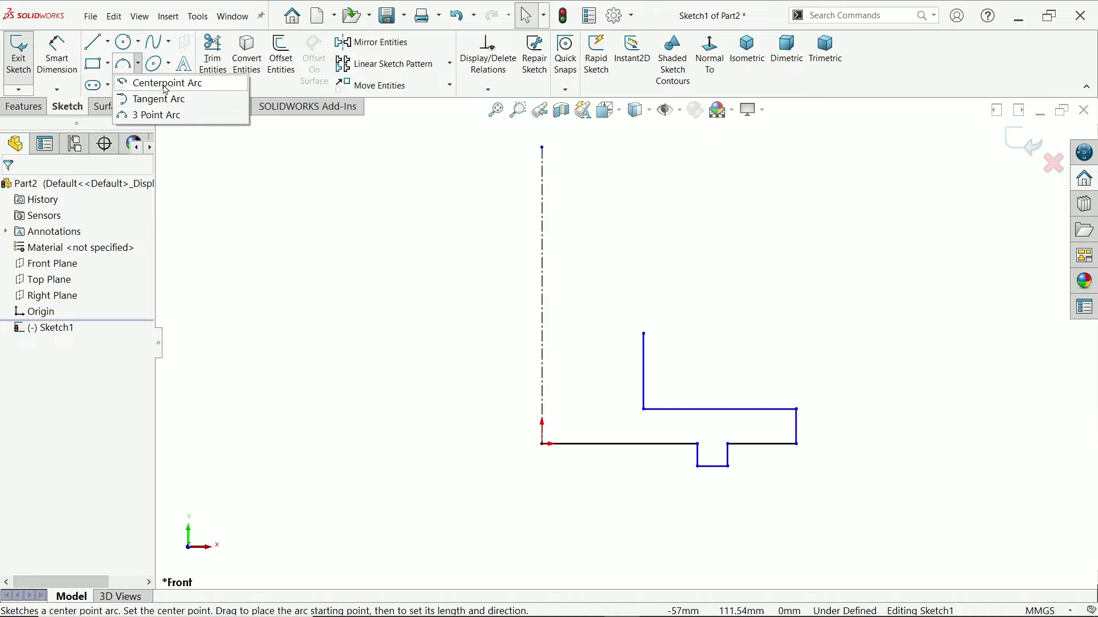
{"action": "left_click", "coordinate": [166, 84]}
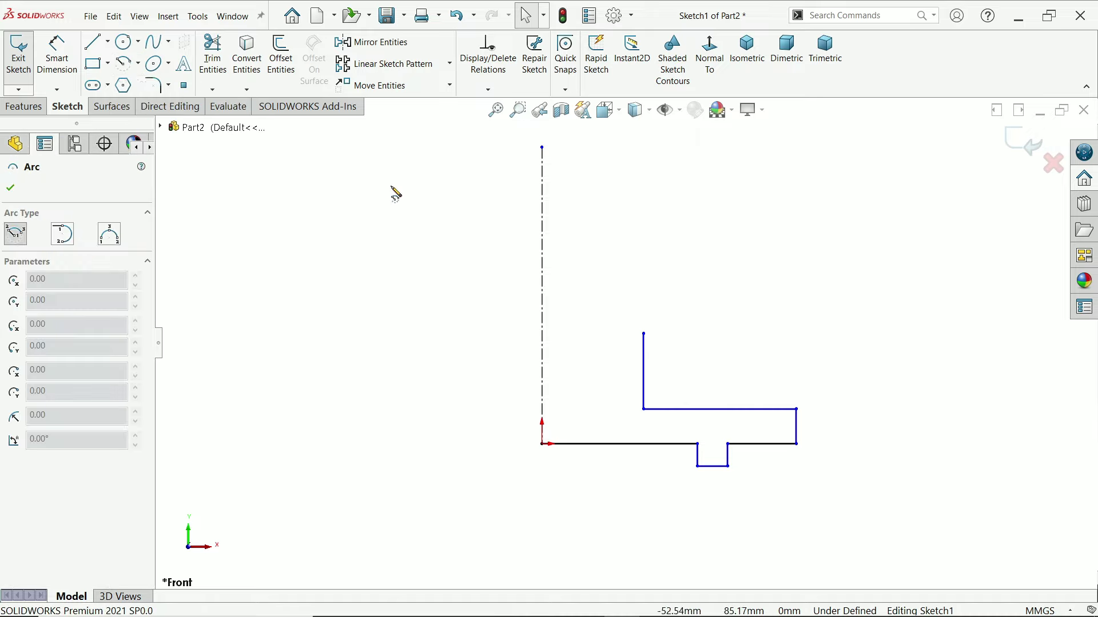
{"action": "left_click", "coordinate": [543, 204]}
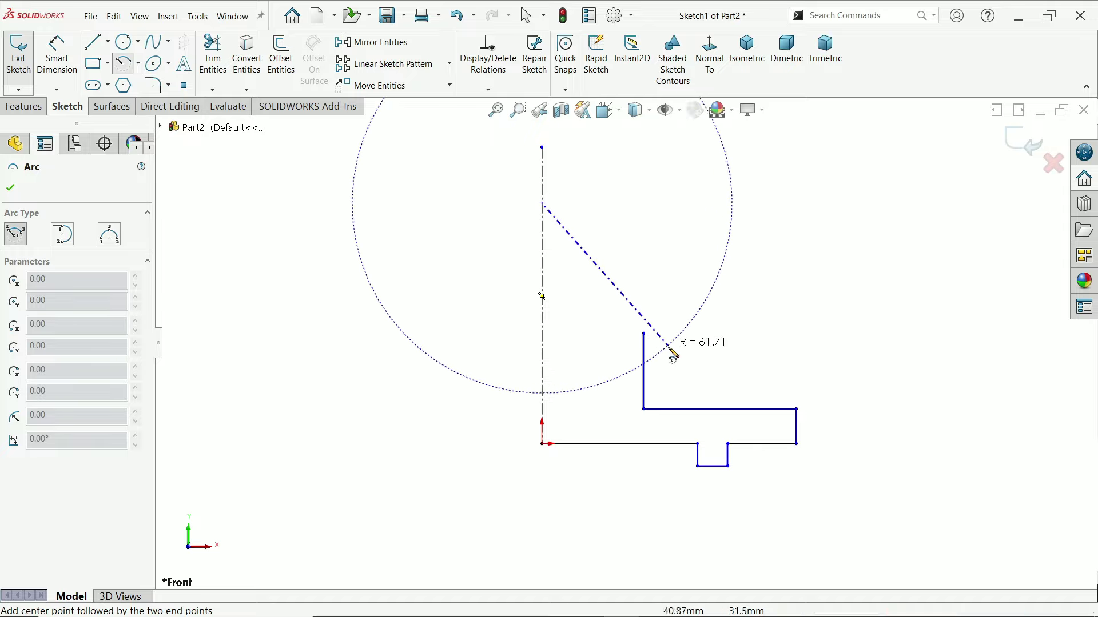
{"action": "left_click", "coordinate": [645, 334]}
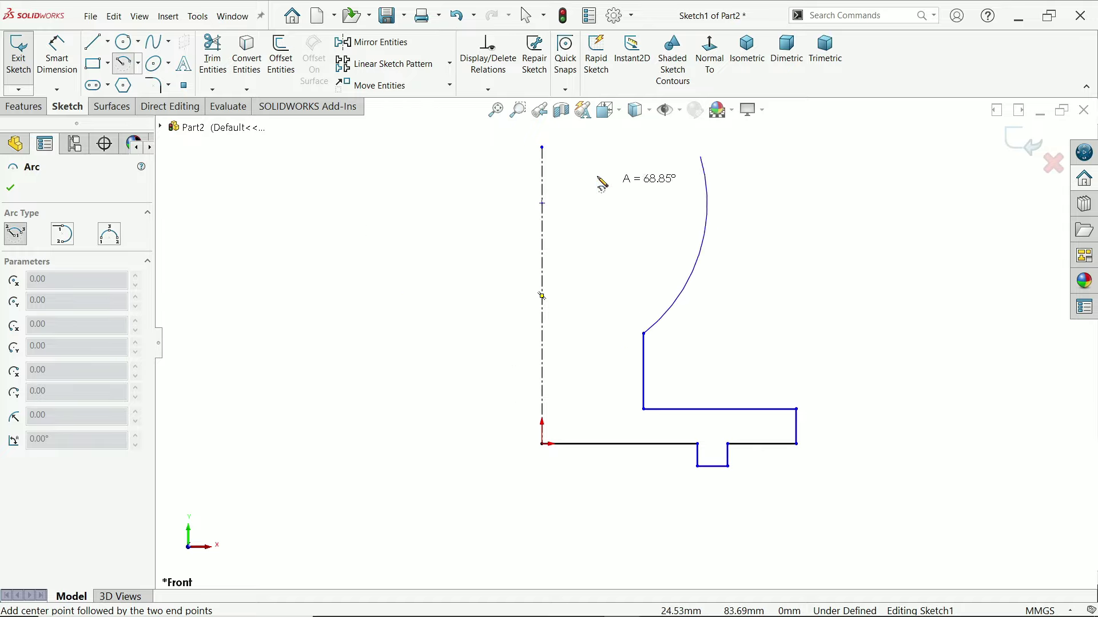
{"action": "key", "text": "z"}
{"action": "left_click", "coordinate": [570, 135]}
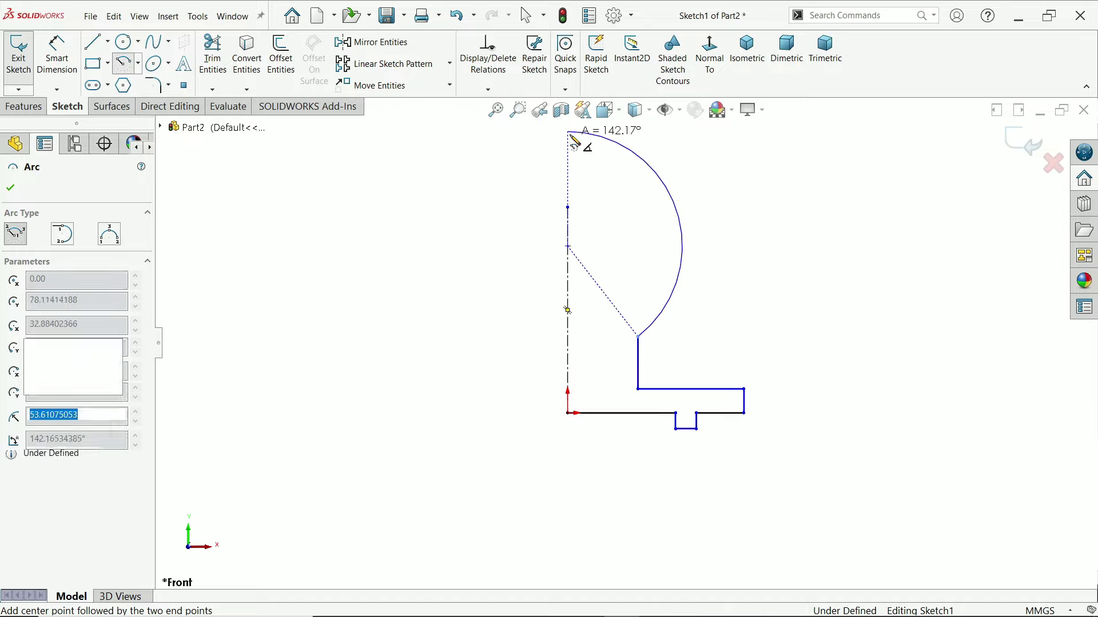
{"action": "right_click", "coordinate": [591, 174]}
{"action": "left_click", "coordinate": [618, 179]}
- Extend the vertical centerline's upper end to meet the arc's upper endpoint
{"action": "scroll", "coordinate": [591, 171], "scroll_direction": "down", "scroll_amount": 2}
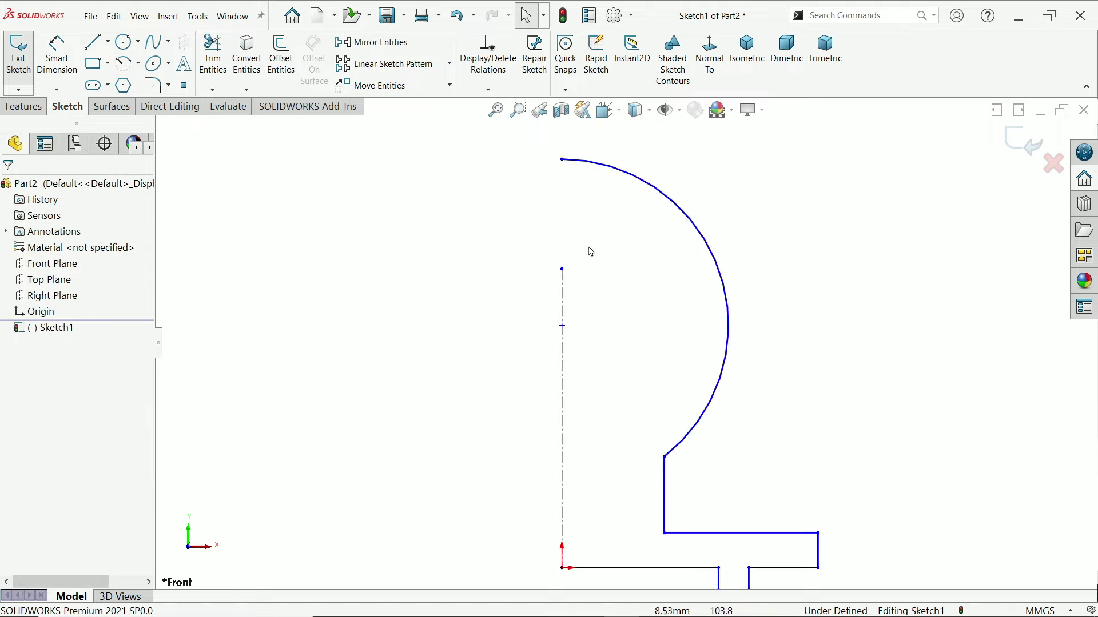
{"action": "left_click_drag", "start_coordinate": [563, 270], "coordinate": [562, 160]}
{"action": "scroll", "coordinate": [436, 214], "scroll_direction": "up", "scroll_amount": 3}
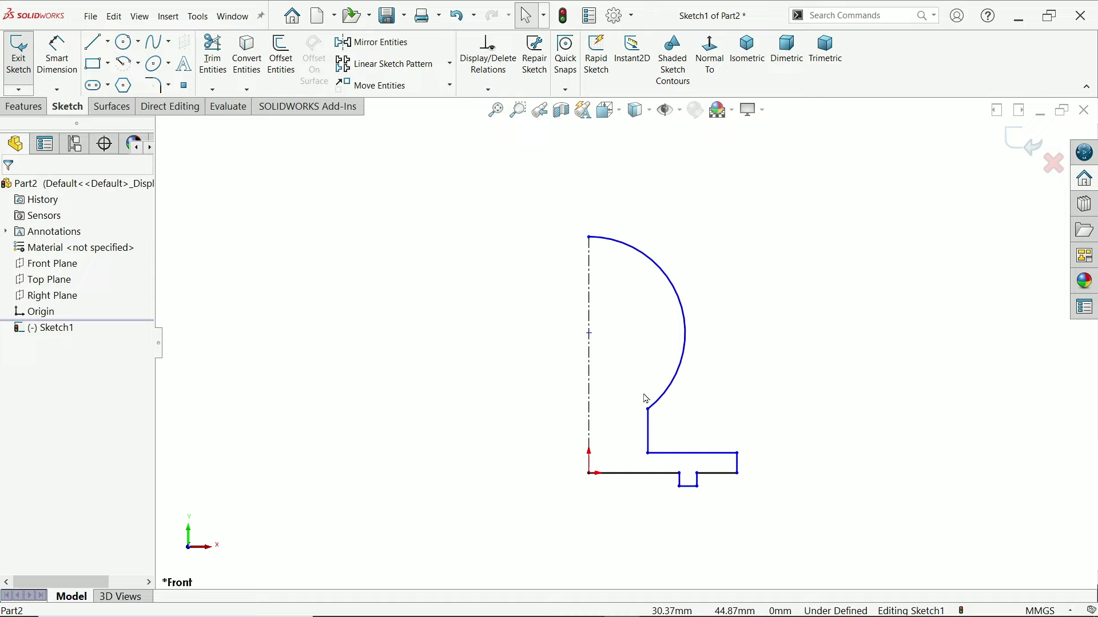
- Dimension the flange's outer edge as a diameter about the vertical centerline and set it to (140+36)*2, giving 352 mm
{"action": "scroll", "coordinate": [646, 399], "scroll_direction": "down", "scroll_amount": 2}
{"action": "left_click", "coordinate": [57, 55]}
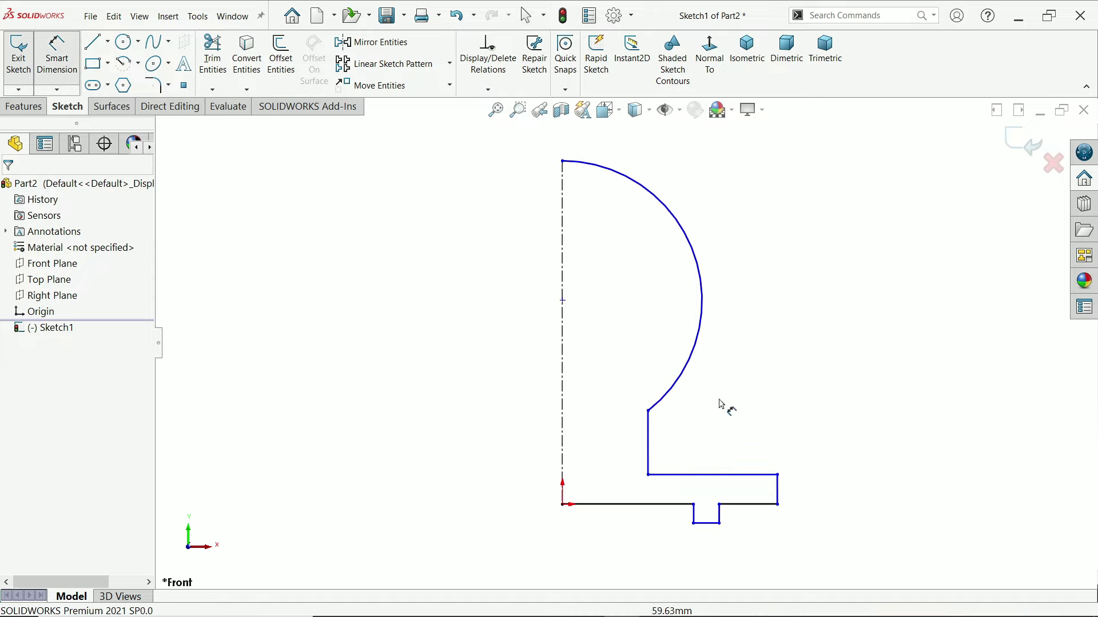
{"action": "scroll", "coordinate": [709, 435], "scroll_direction": "down", "scroll_amount": 1}
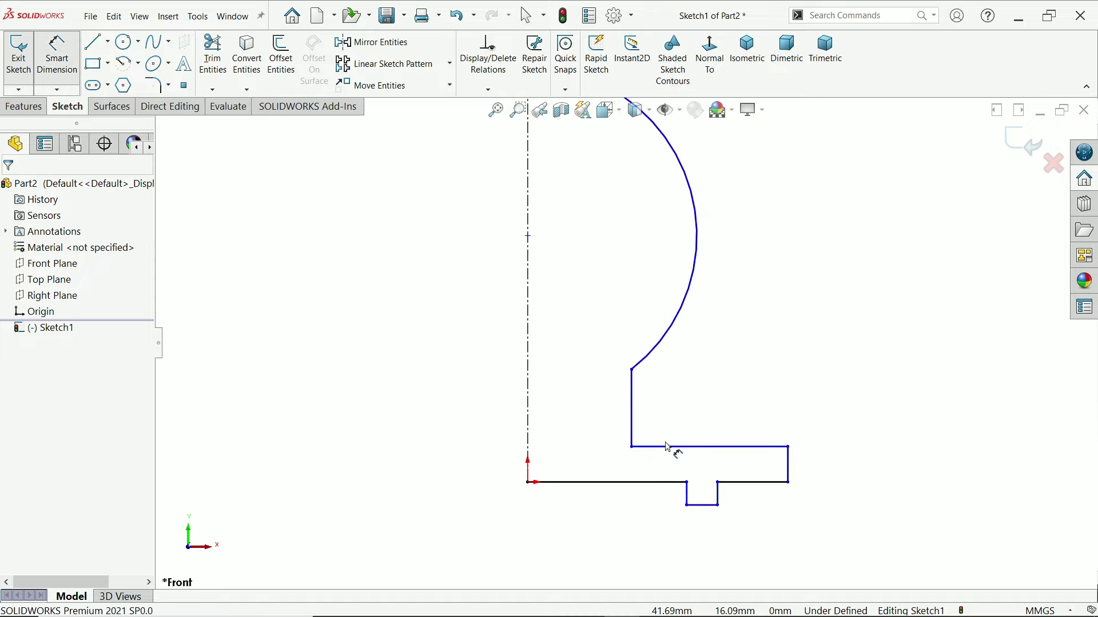
{"action": "left_click", "coordinate": [789, 474]}
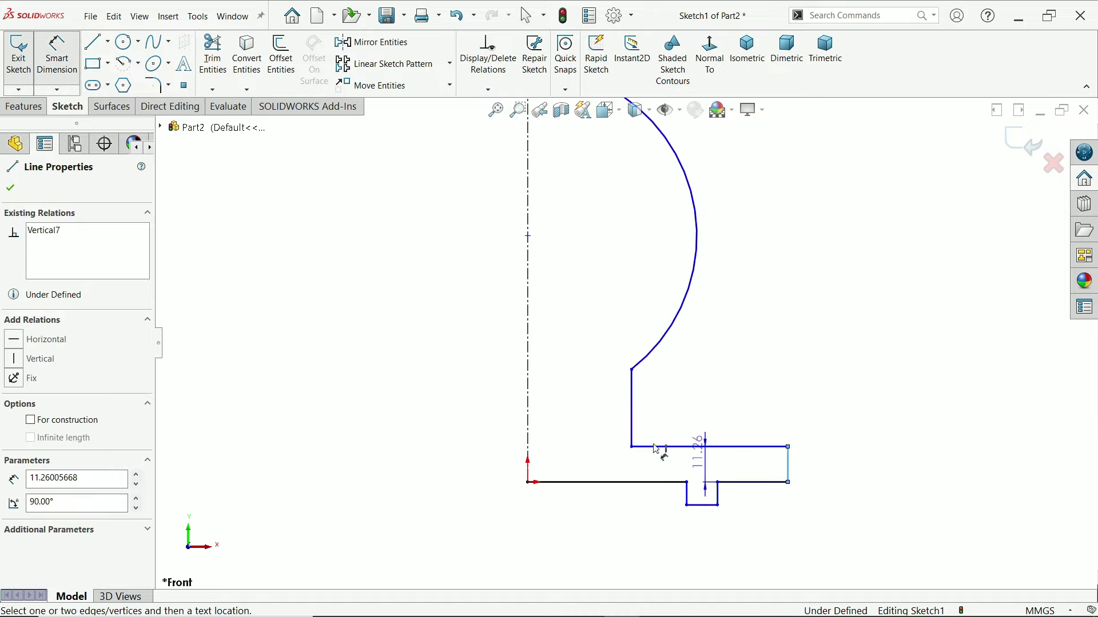
{"action": "left_click", "coordinate": [529, 433]}
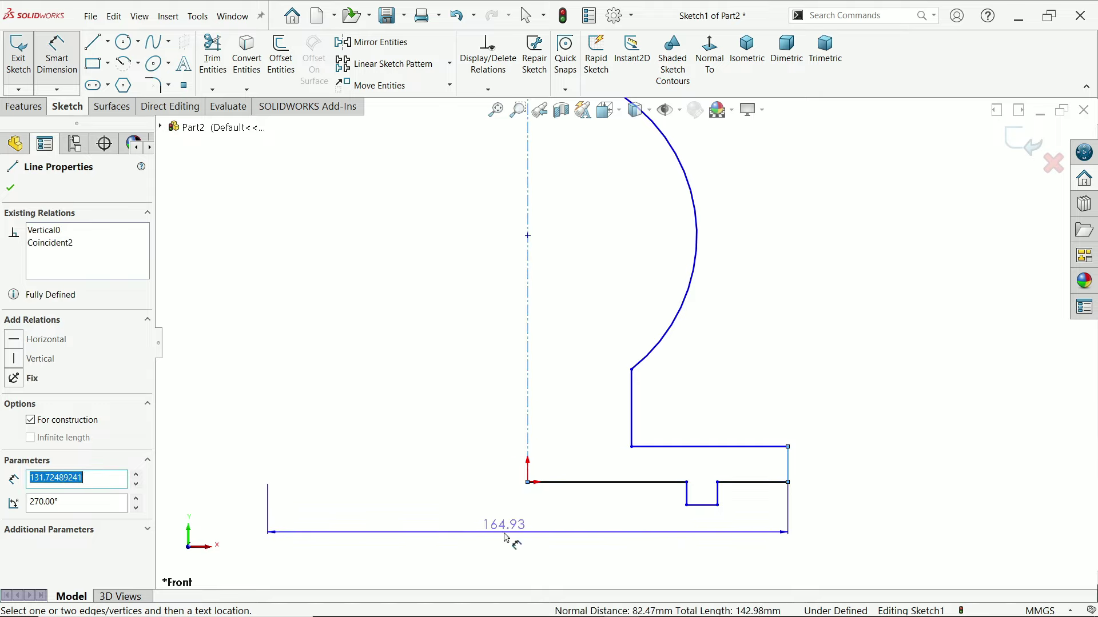
{"action": "left_click", "coordinate": [504, 533]}
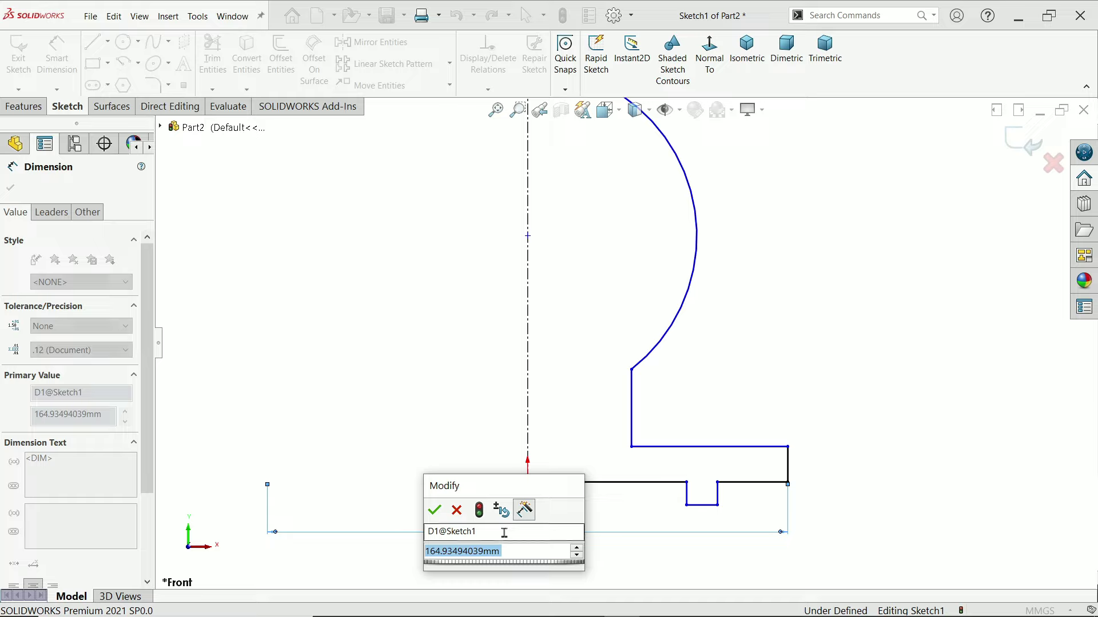
{"action": "type", "text": "="}
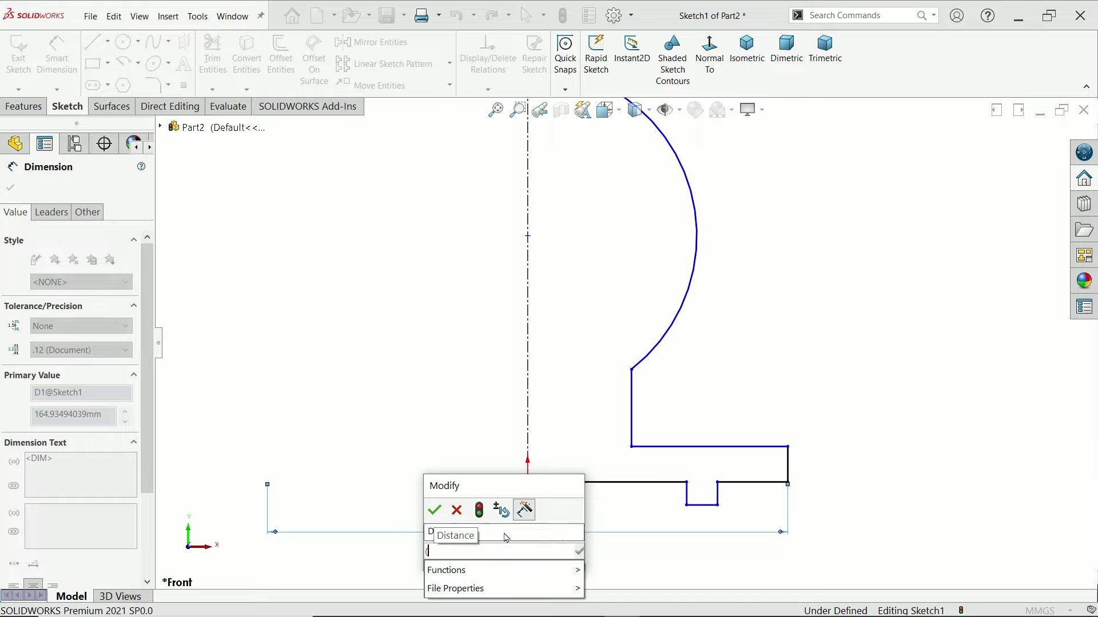
{"action": "type", "text": "(140"}
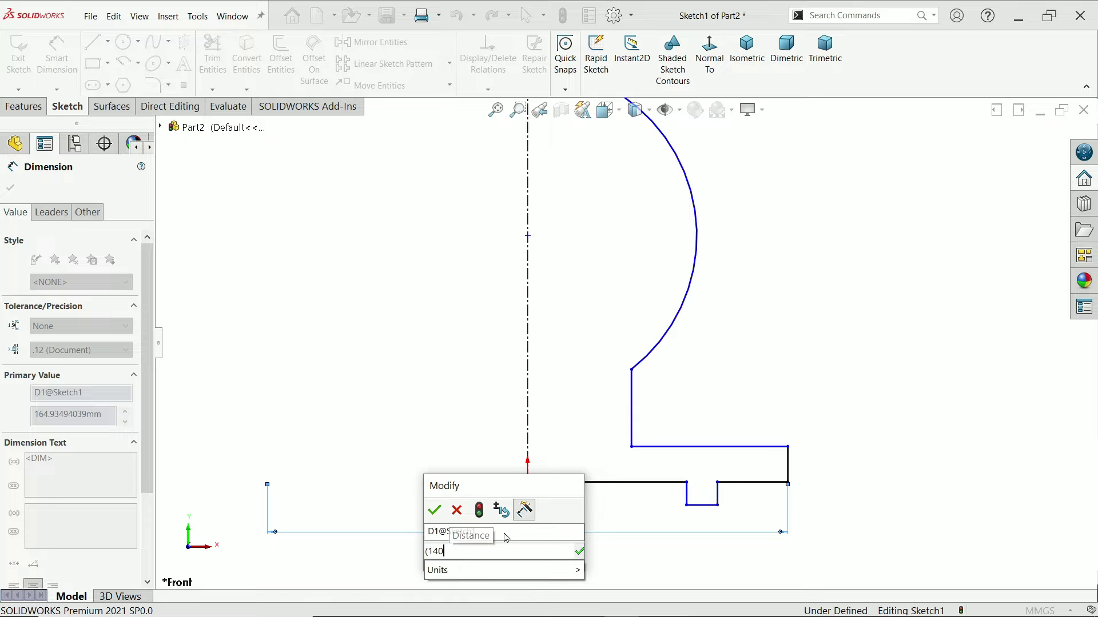
{"action": "type", "text": "+36"}
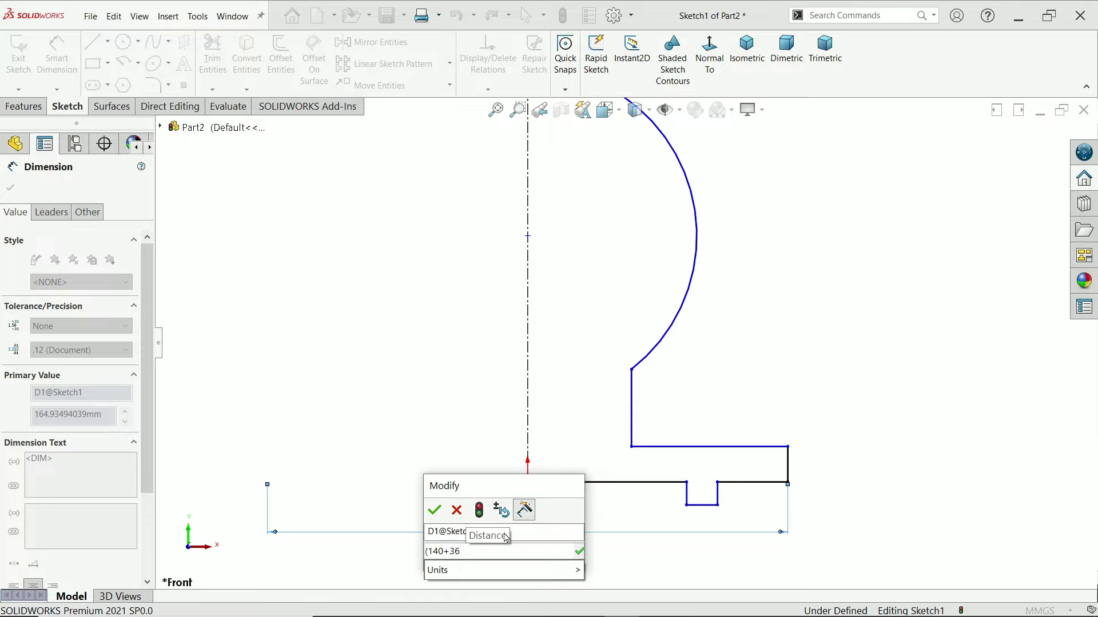
{"action": "type", "text": ")*2"}
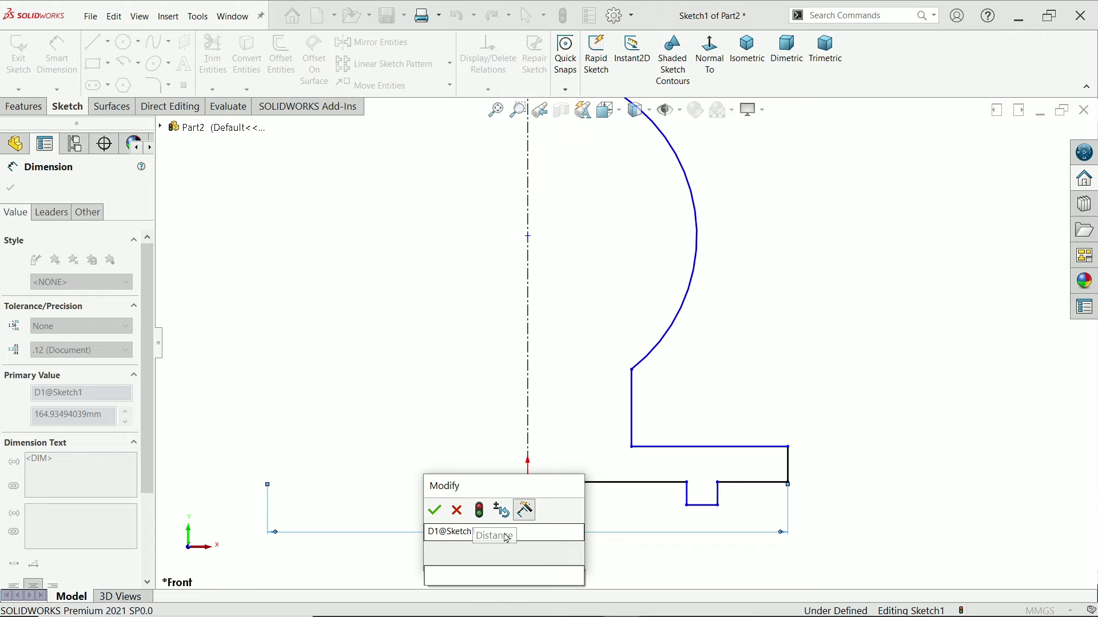
{"action": "key", "text": "Return"}
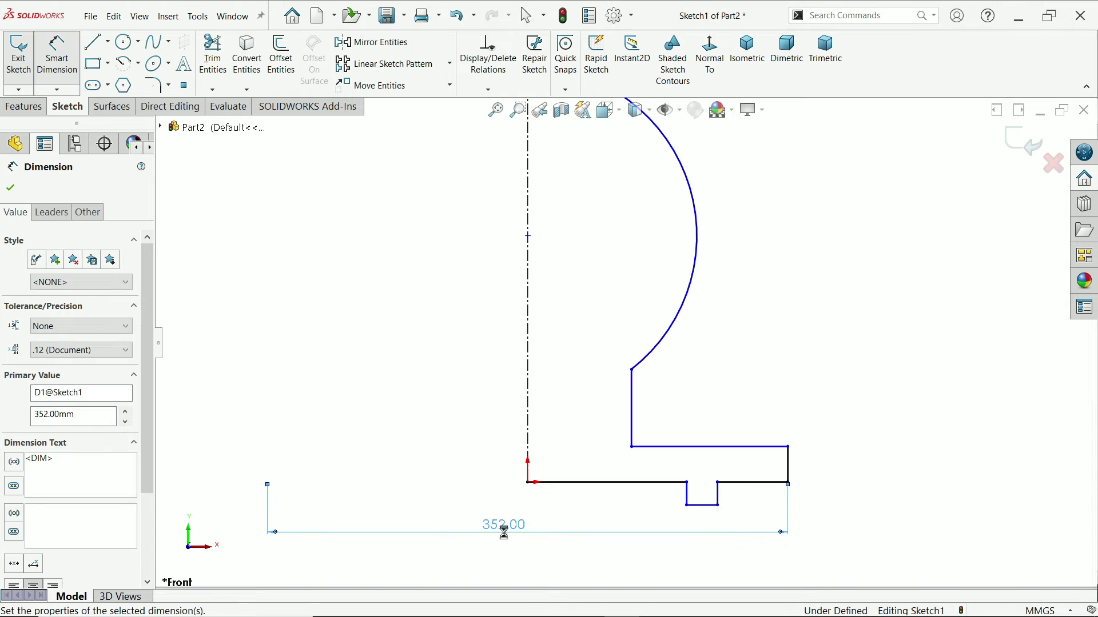
- Dimension the bottom step's inner vertical edge as a diameter about the centerline and set it to 120 mm
{"action": "scroll", "coordinate": [680, 503], "scroll_direction": "up", "scroll_amount": 3}
{"action": "scroll", "coordinate": [615, 475], "scroll_direction": "down", "scroll_amount": 6}
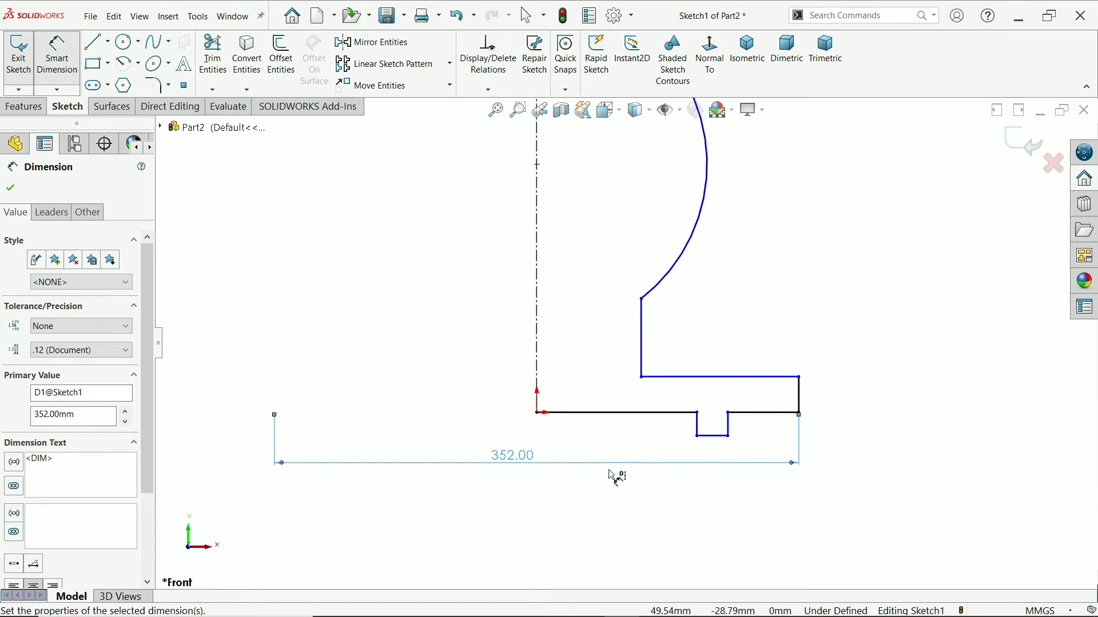
{"action": "left_click", "coordinate": [741, 393]}
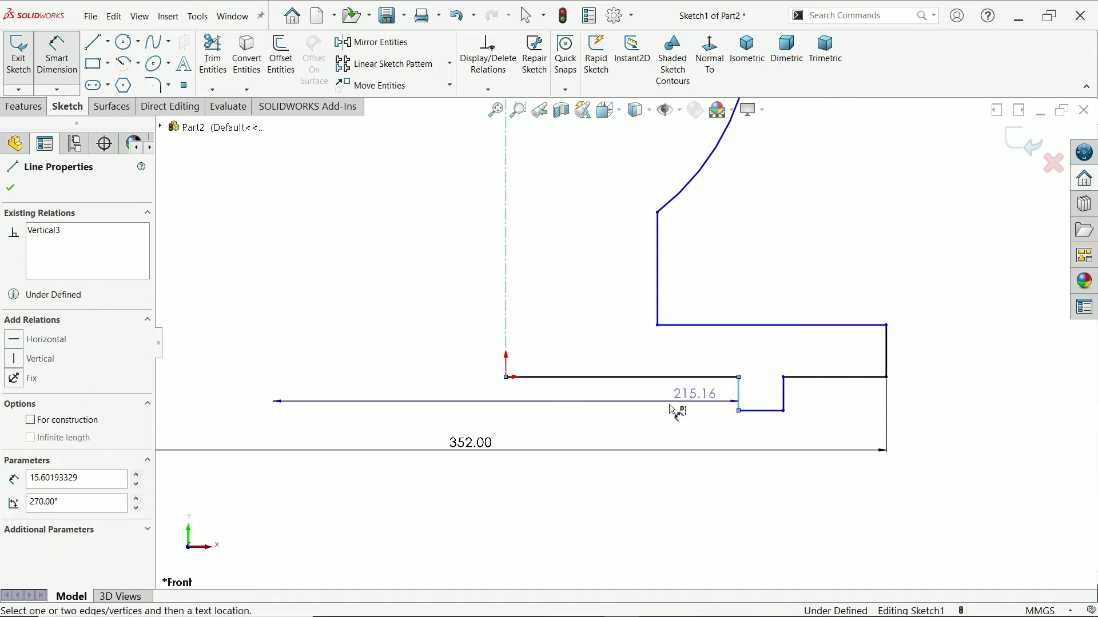
{"action": "left_click", "coordinate": [589, 426]}
{"action": "type", "text": "120"}
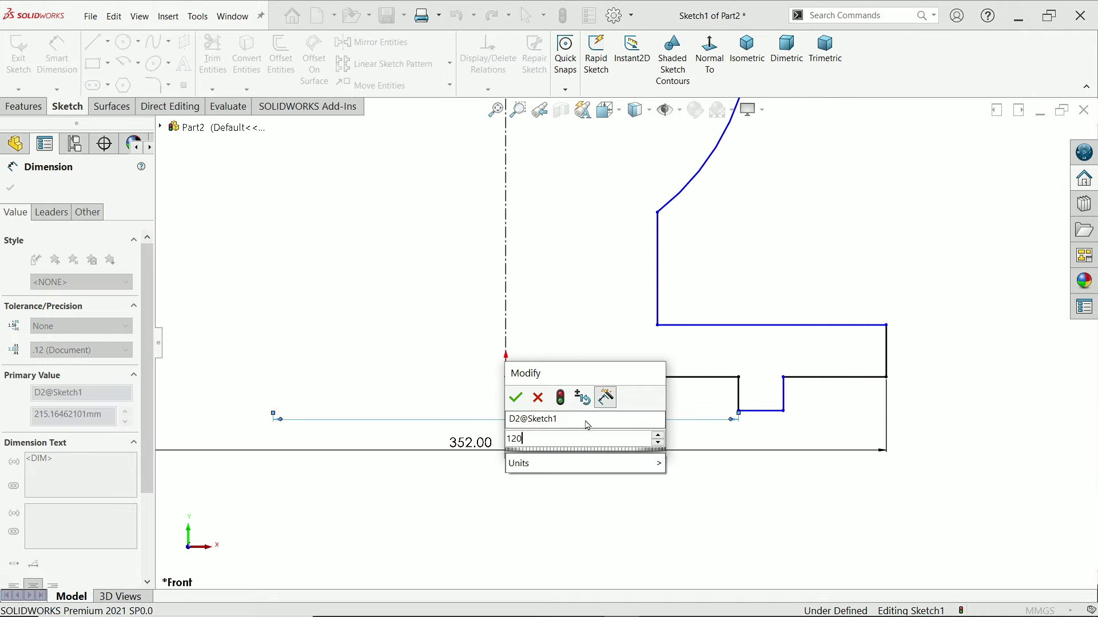
{"action": "left_click", "coordinate": [516, 399]}
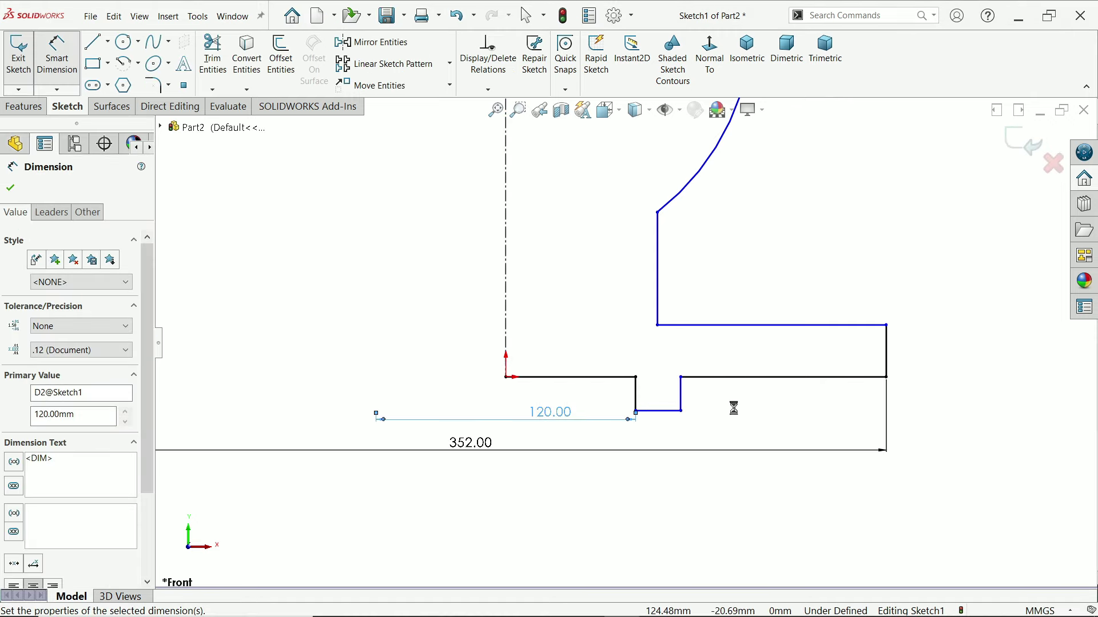
- Dimension the bottom step's outer vertical edge as a diameter about the centerline and set it to 152 mm
{"action": "left_click", "coordinate": [682, 403]}
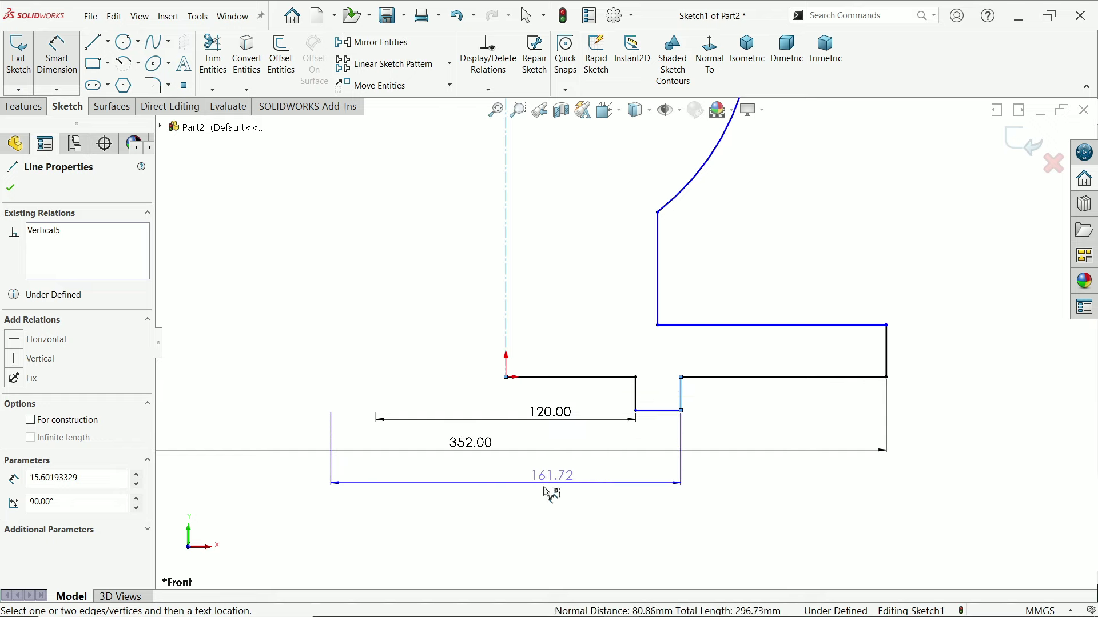
{"action": "left_click", "coordinate": [549, 487]}
{"action": "type", "text": "152"}
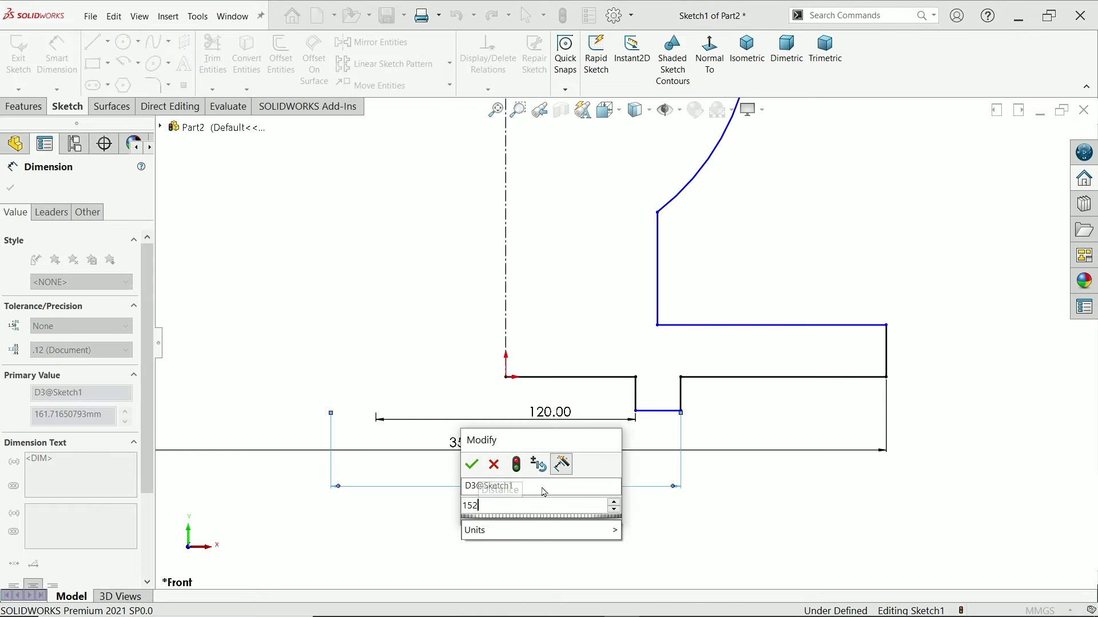
{"action": "left_click", "coordinate": [471, 464]}
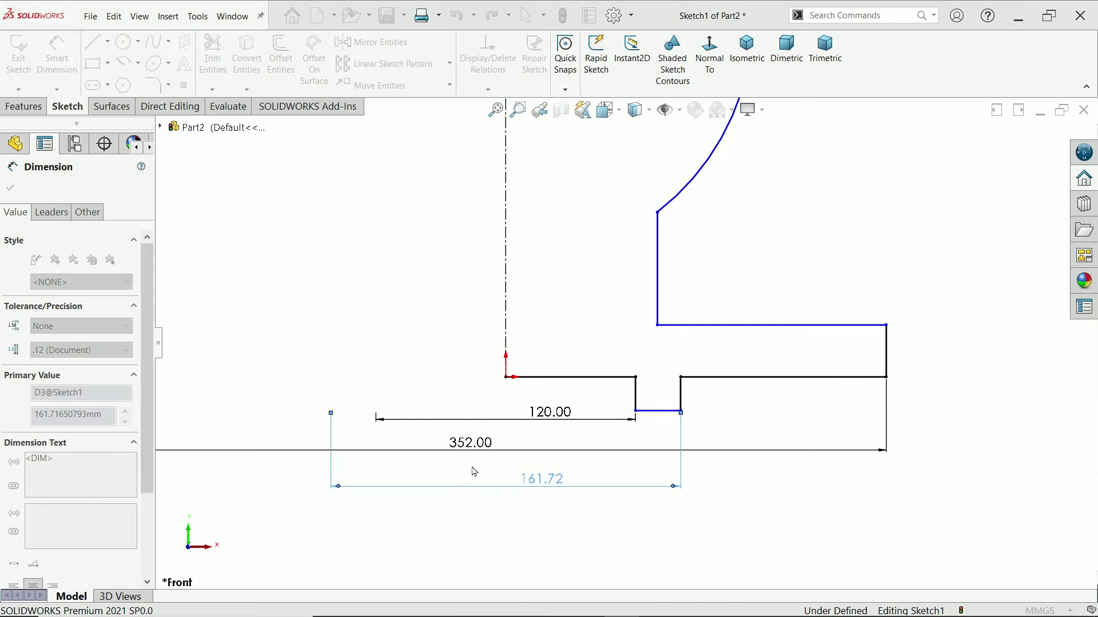
- Dimension the flange's outer vertical edge and set the flange thickness to 20 mm
{"action": "left_click", "coordinate": [888, 351]}
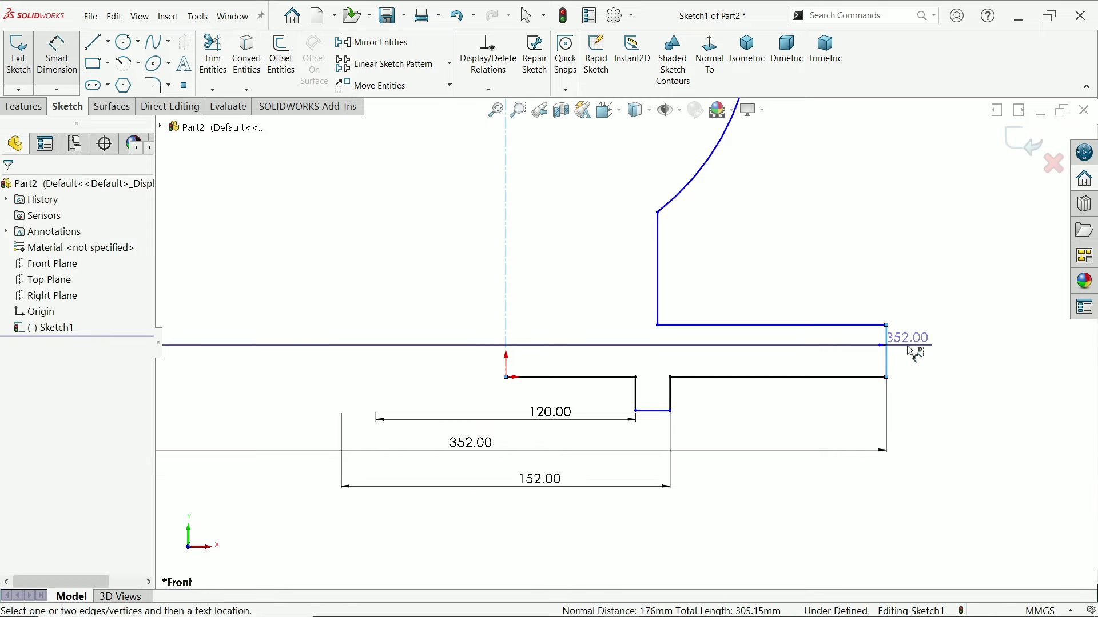
{"action": "left_click", "coordinate": [926, 351]}
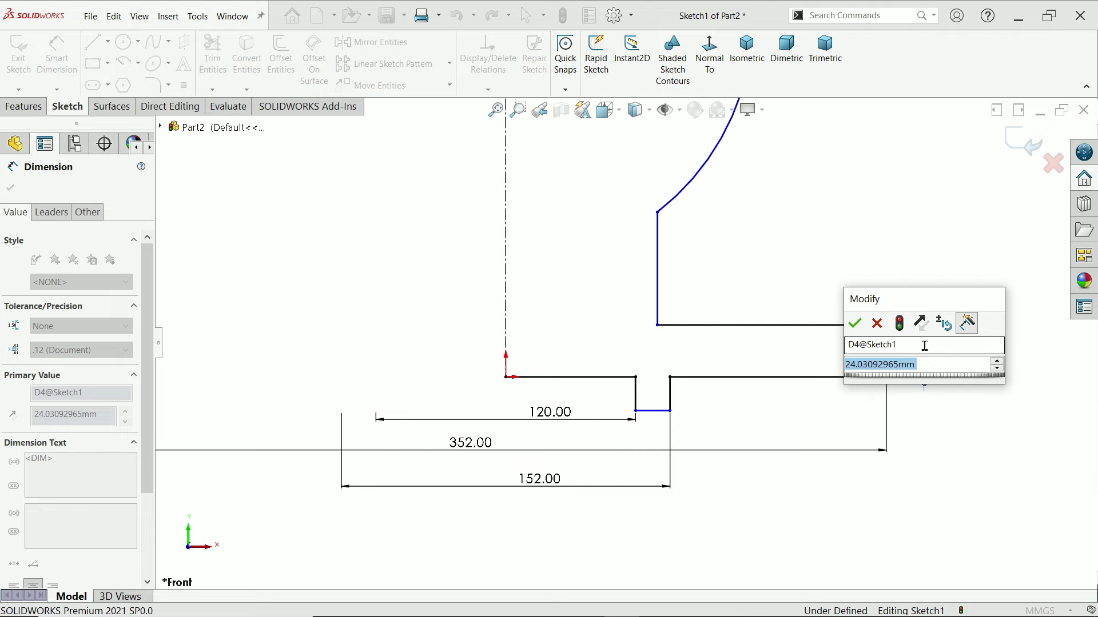
{"action": "type", "text": "20"}
{"action": "key", "text": "Return"}
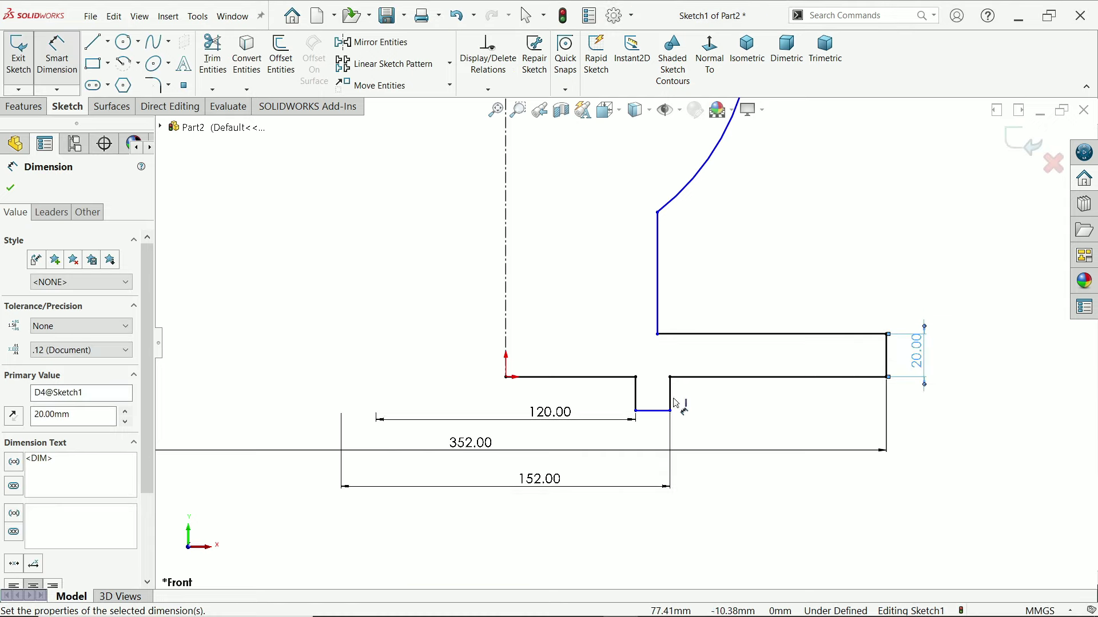
- Dimension the depth of the step below the flange and set it to 6 mm
{"action": "left_click", "coordinate": [671, 400]}
{"action": "left_click", "coordinate": [712, 401]}
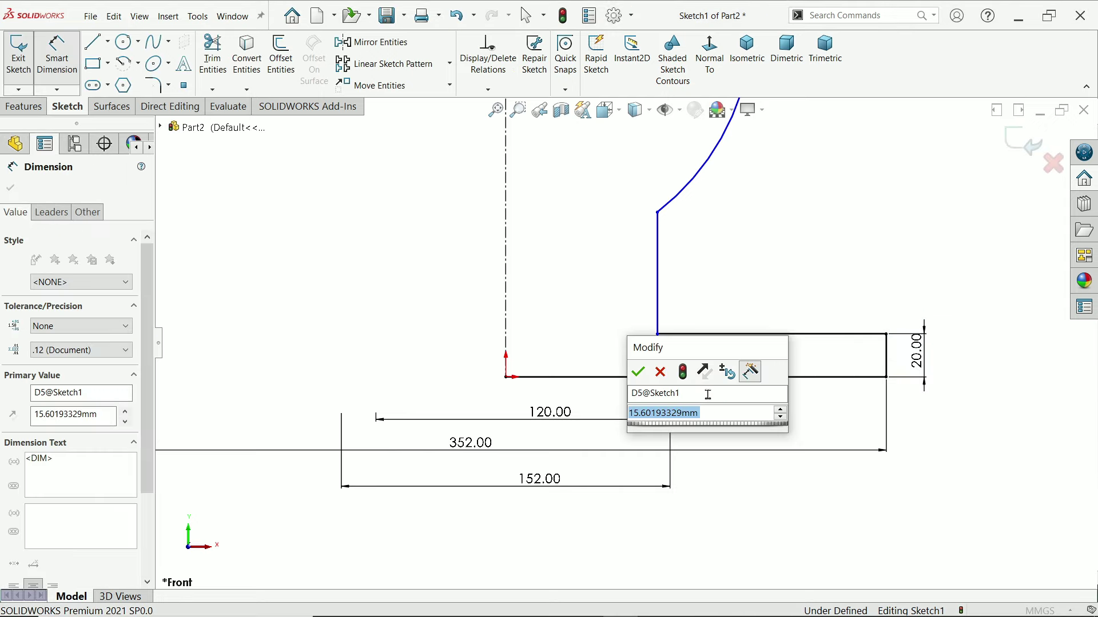
{"action": "key", "text": "Return"}
{"action": "type", "text": "6"}
{"action": "key", "text": "Return"}
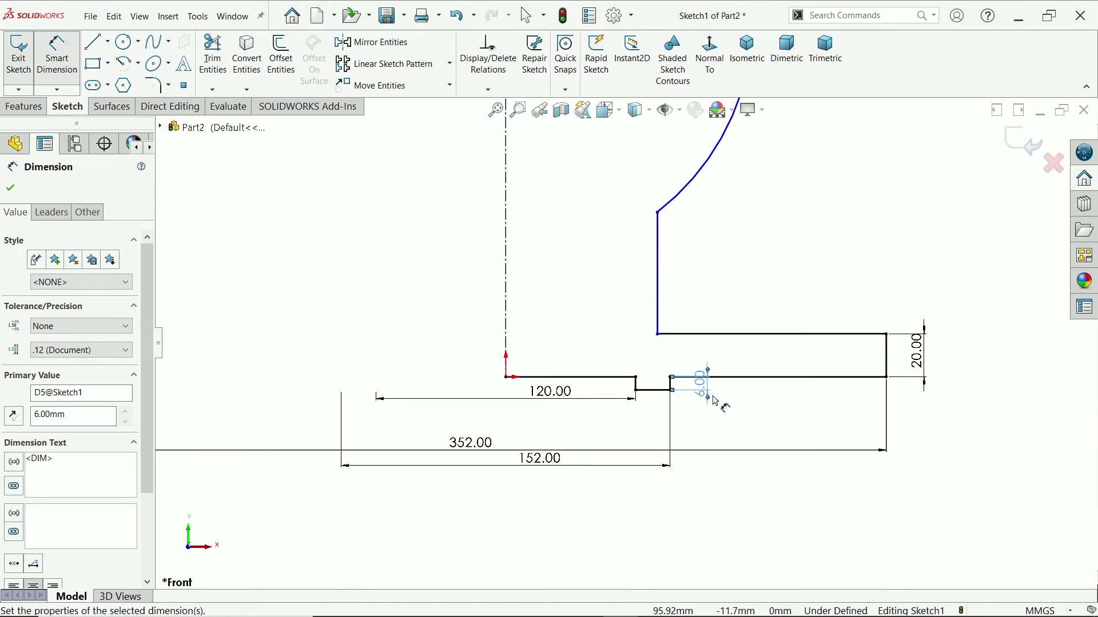
- Dimension the vertical neck line as a diameter about the centerline and set it to 130 mm
{"action": "left_click", "coordinate": [660, 272]}
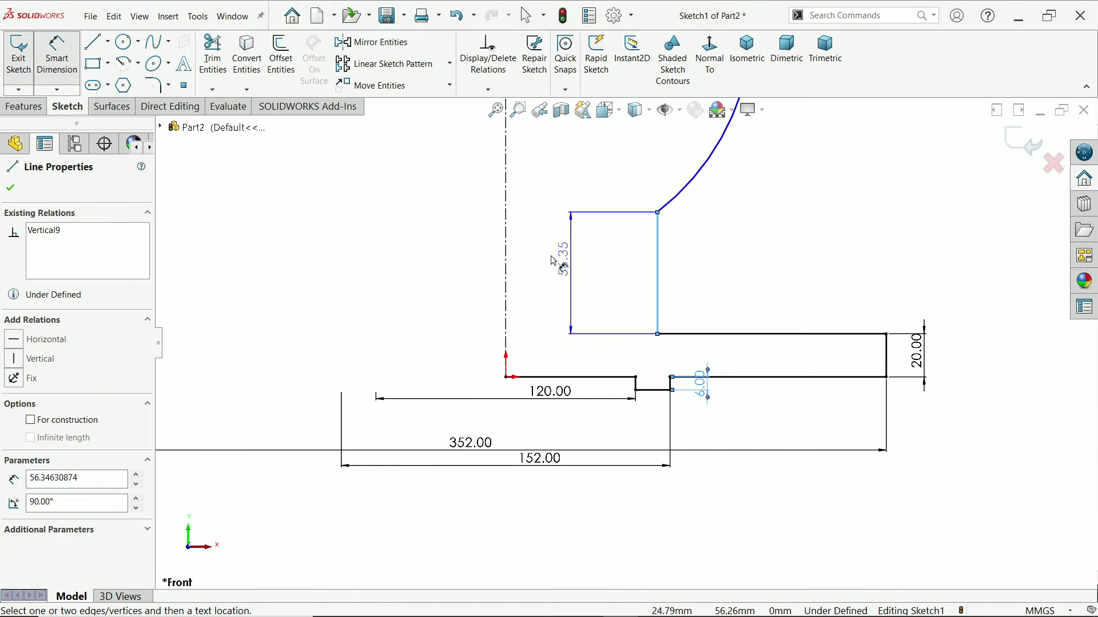
{"action": "left_click", "coordinate": [504, 246]}
{"action": "left_click", "coordinate": [480, 270]}
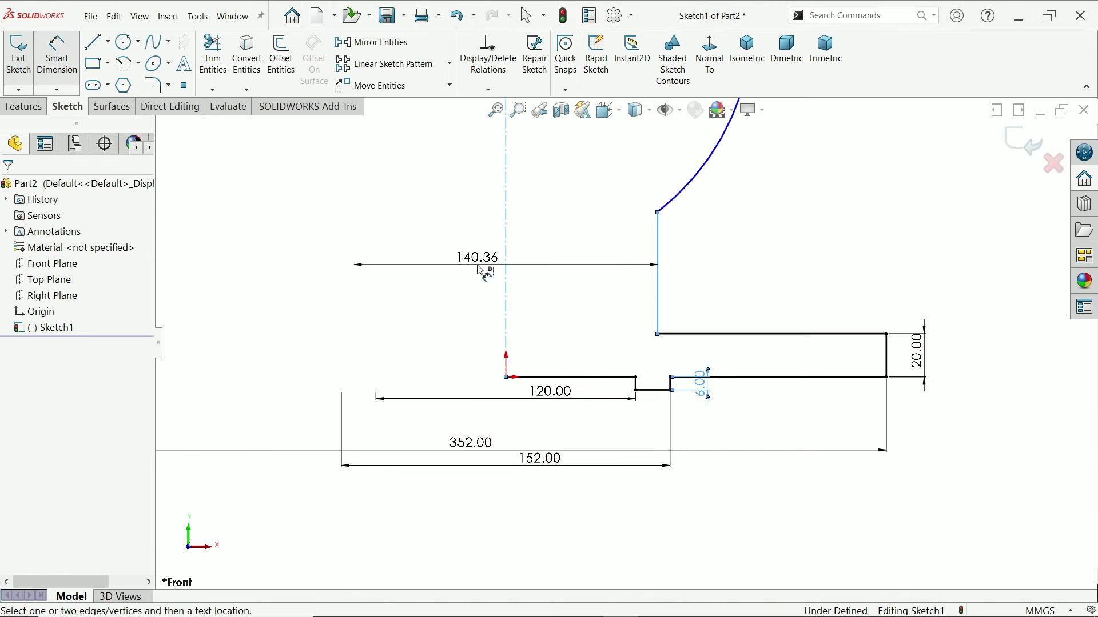
{"action": "type", "text": "1"}
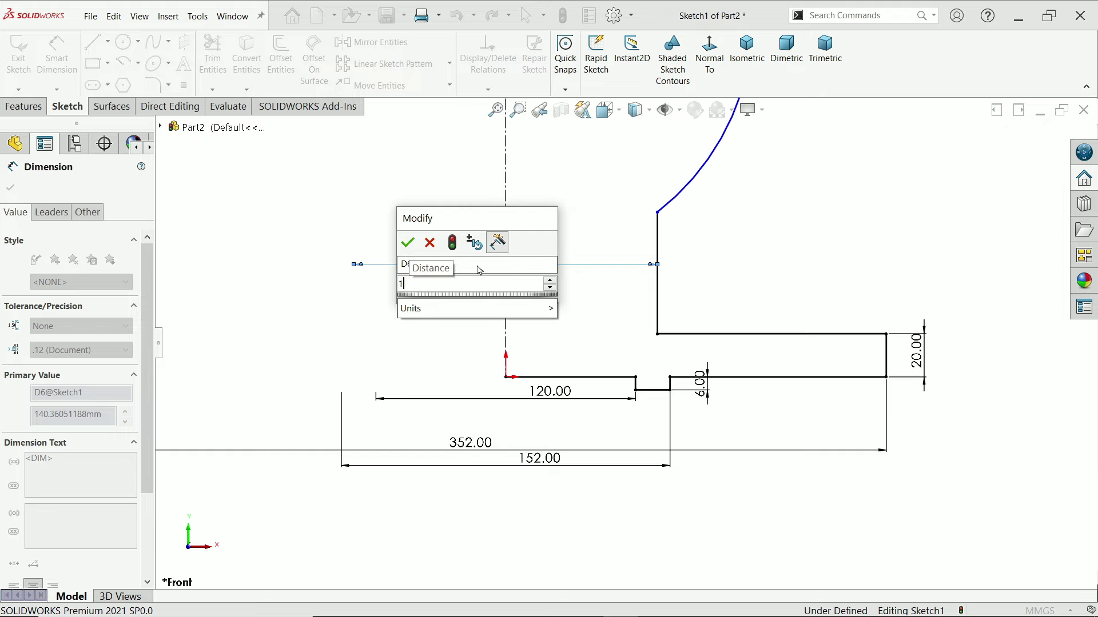
{"action": "type", "text": "30"}
{"action": "key", "text": "Return"}
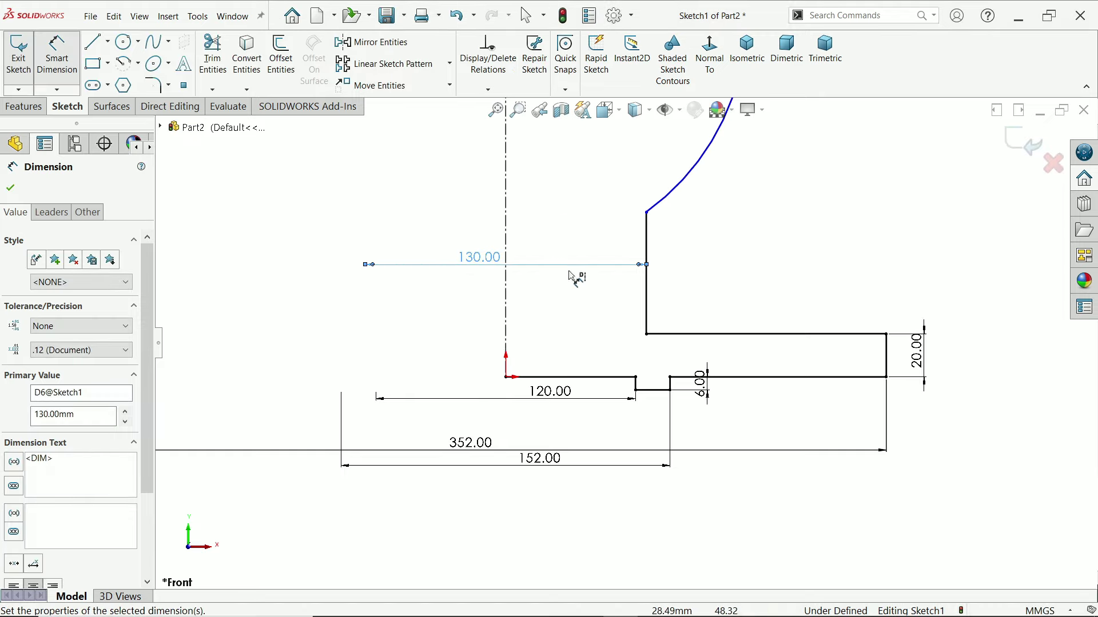
- Dimension the large arc above the neck and set its radius to 100 mm
{"action": "scroll", "coordinate": [595, 252], "scroll_direction": "down", "scroll_amount": 2}
{"action": "scroll", "coordinate": [595, 252], "scroll_direction": "down", "scroll_amount": 3}
{"action": "scroll", "coordinate": [643, 225], "scroll_direction": "up", "scroll_amount": 3}
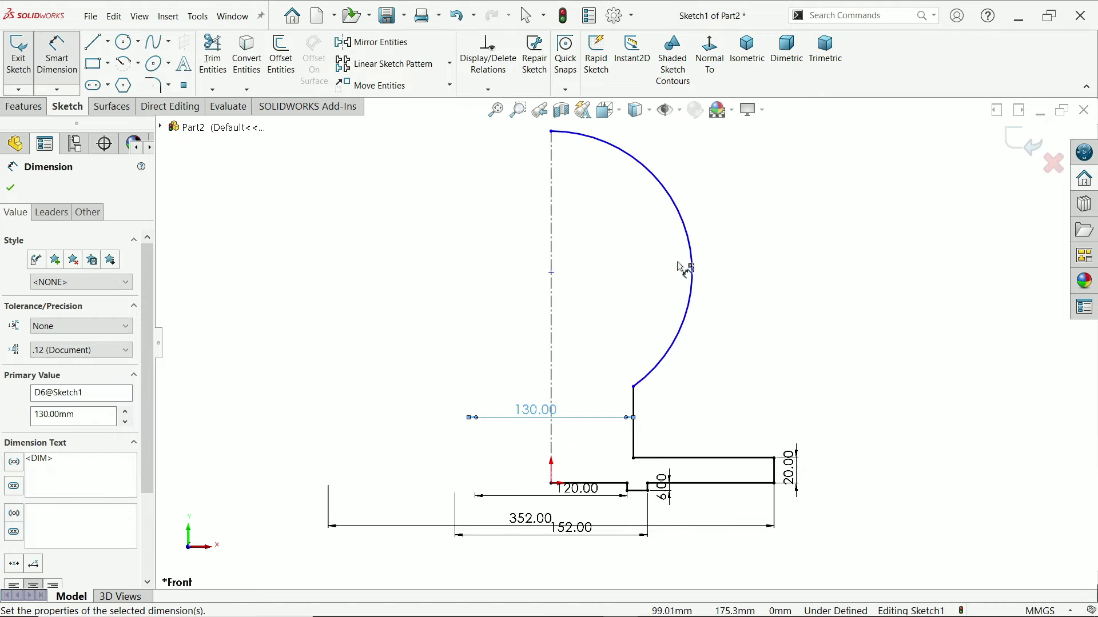
{"action": "left_click", "coordinate": [697, 275]}
{"action": "left_click", "coordinate": [737, 285]}
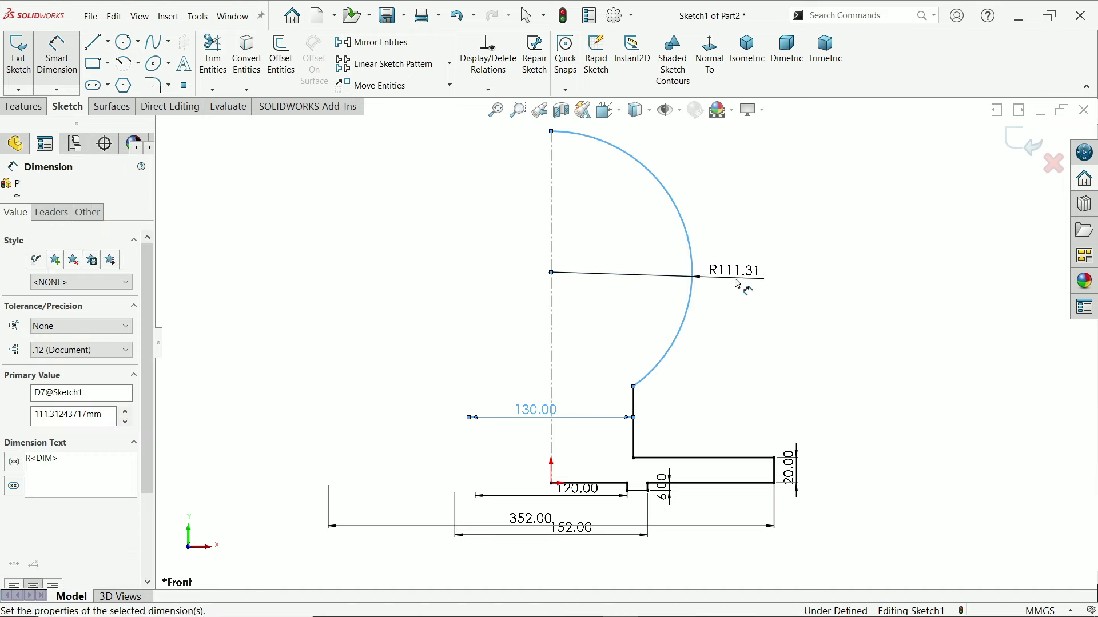
{"action": "type", "text": "100"}
{"action": "key", "text": "Return"}
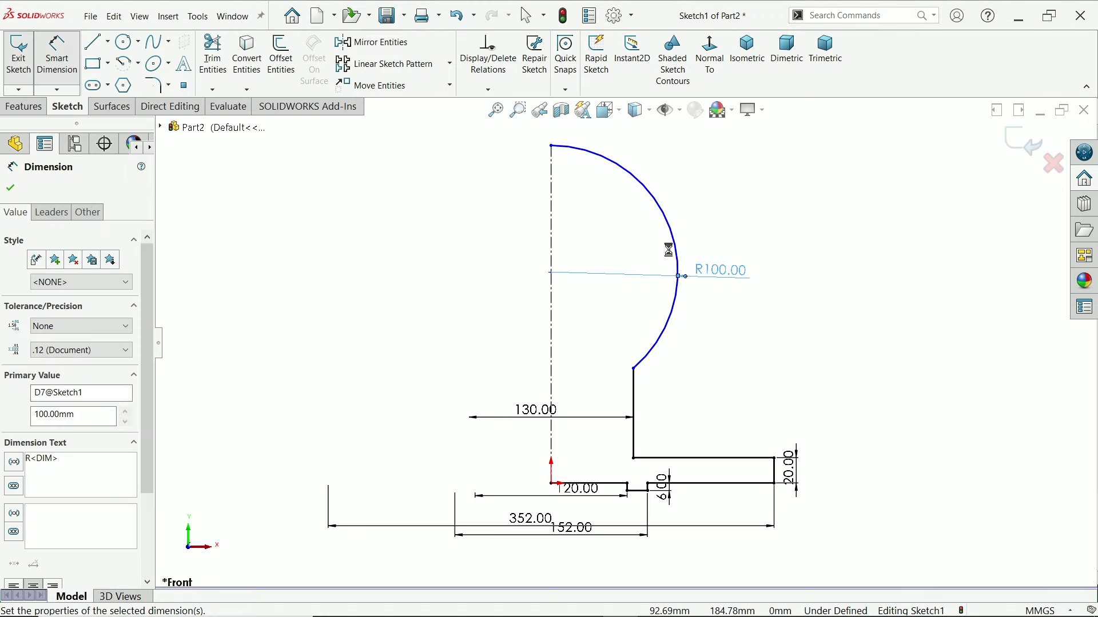
- Set the arc center's height above the origin to 150 mm, finish dimensioning and bring up the feature commands
{"action": "scroll", "coordinate": [503, 245], "scroll_direction": "down", "scroll_amount": 2}
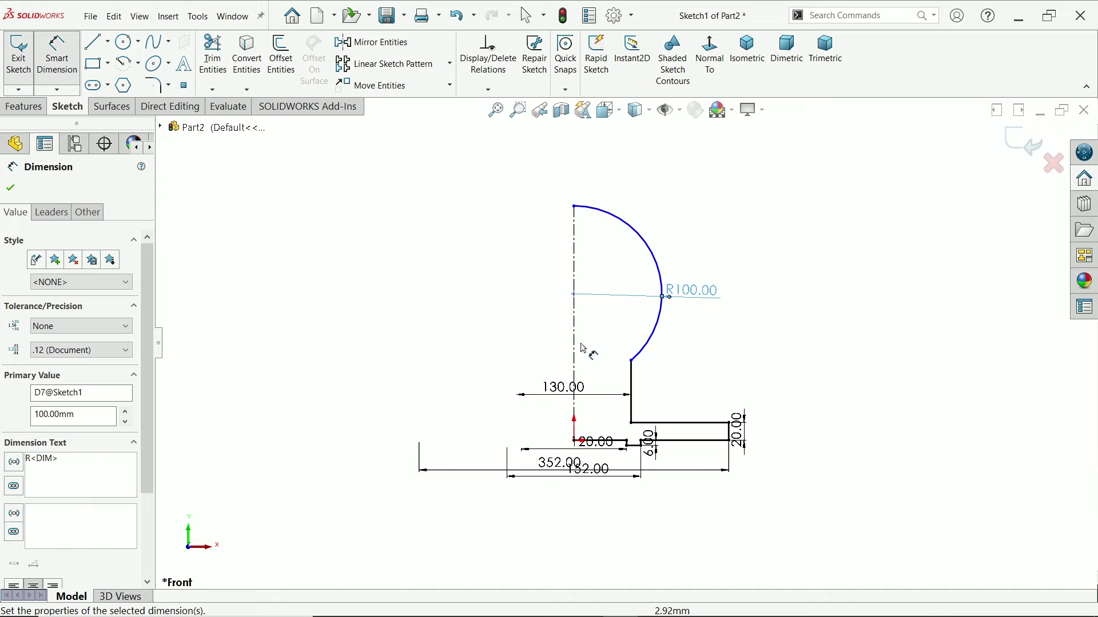
{"action": "scroll", "coordinate": [571, 298], "scroll_direction": "up", "scroll_amount": 2}
{"action": "left_click", "coordinate": [568, 255]}
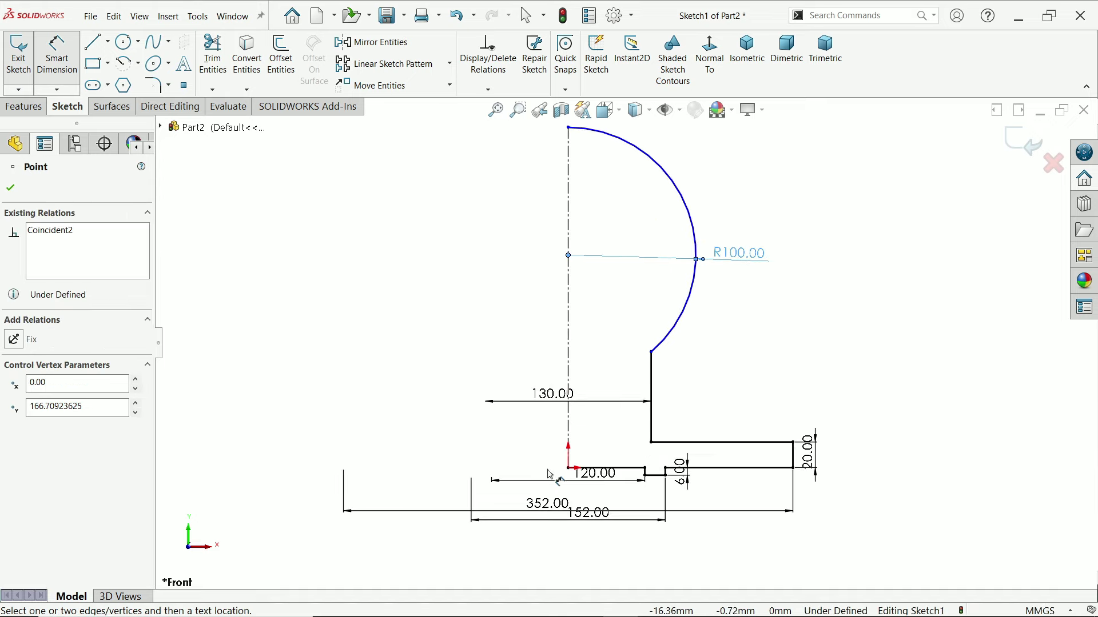
{"action": "left_click", "coordinate": [568, 468]}
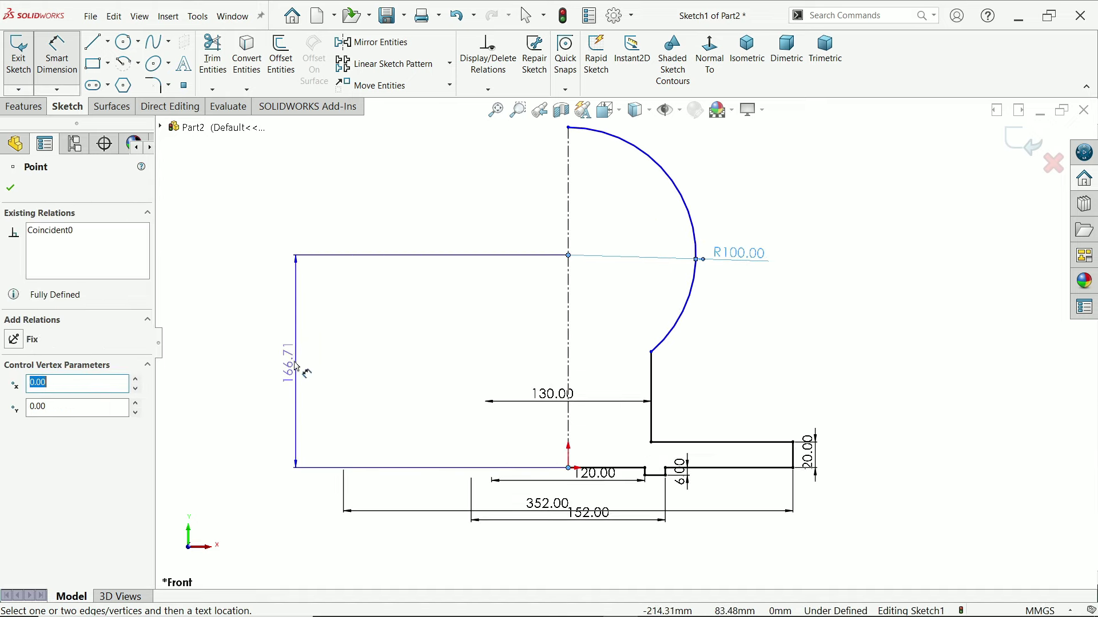
{"action": "left_click", "coordinate": [293, 367]}
{"action": "type", "text": "150"}
{"action": "key", "text": "Return"}
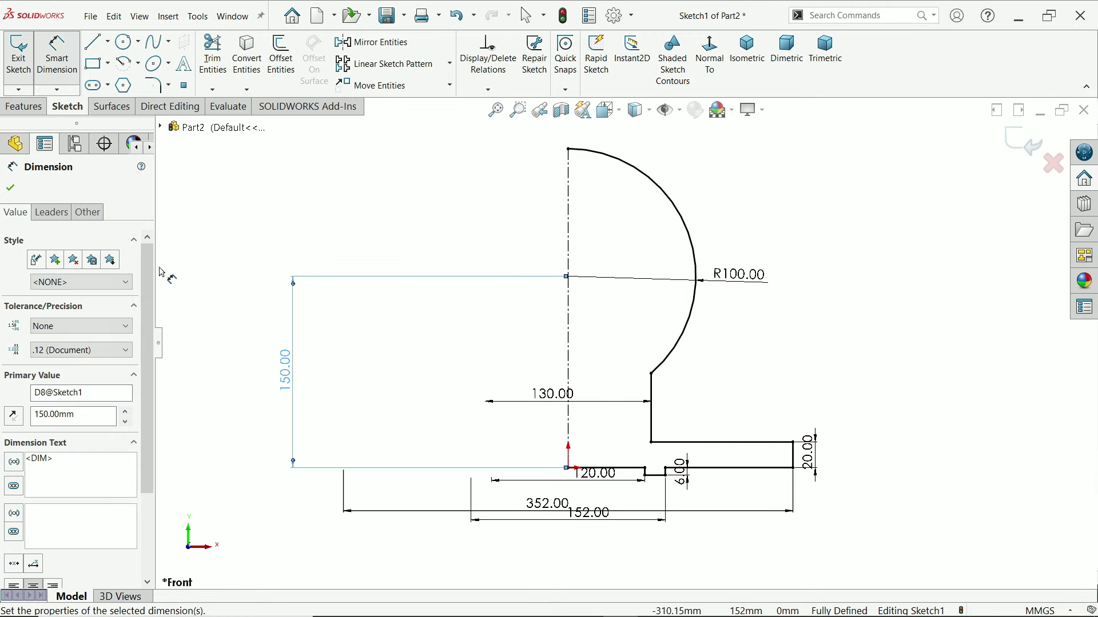
{"action": "left_click", "coordinate": [11, 188]}
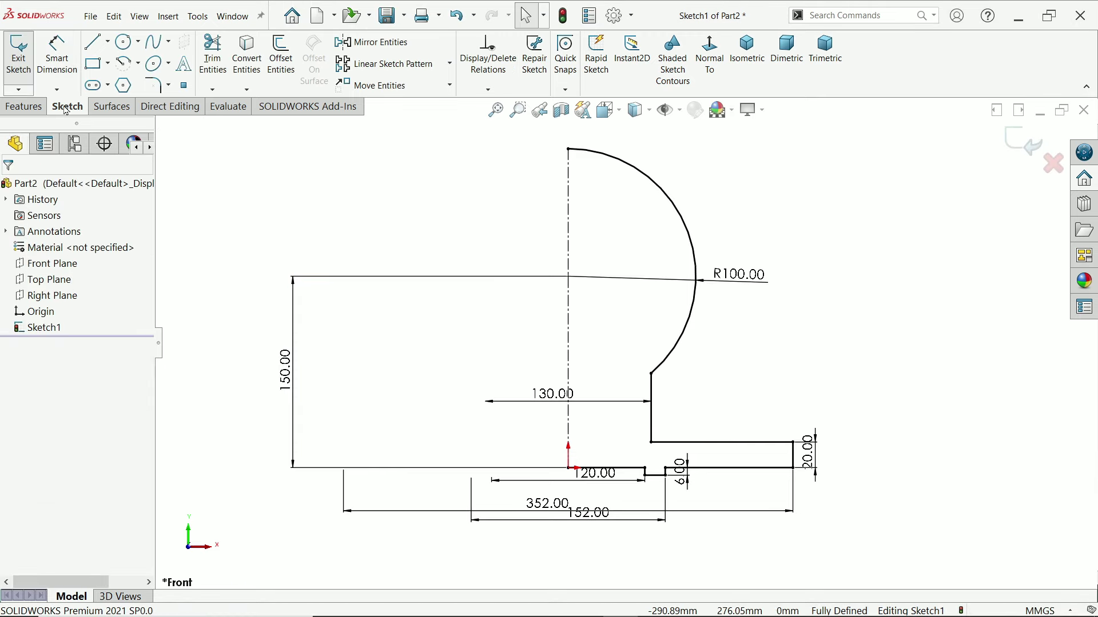
{"action": "left_click", "coordinate": [24, 107]}
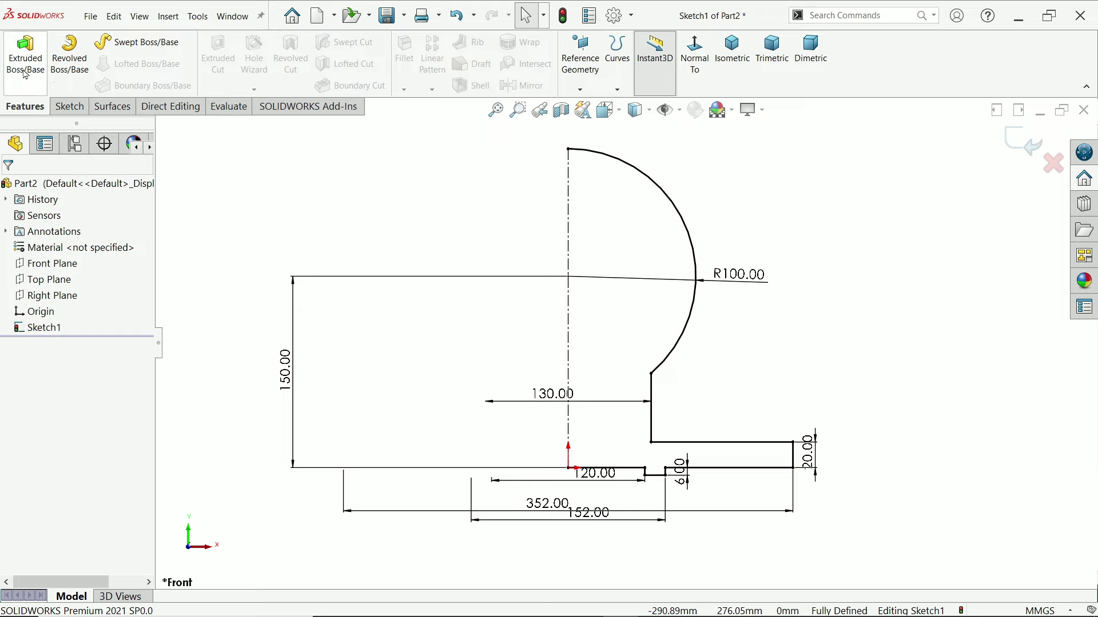
- Revolve the half-profile 360 degrees about its vertical centerline, having the open sketch closed automatically
{"action": "left_click", "coordinate": [82, 60]}
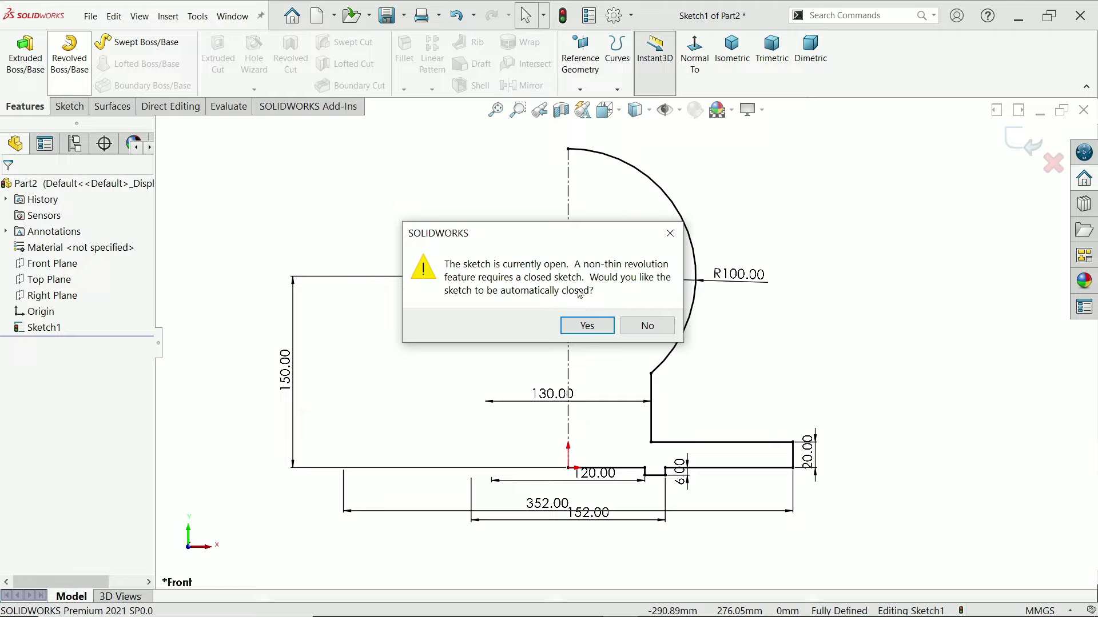
{"action": "left_click", "coordinate": [587, 326]}
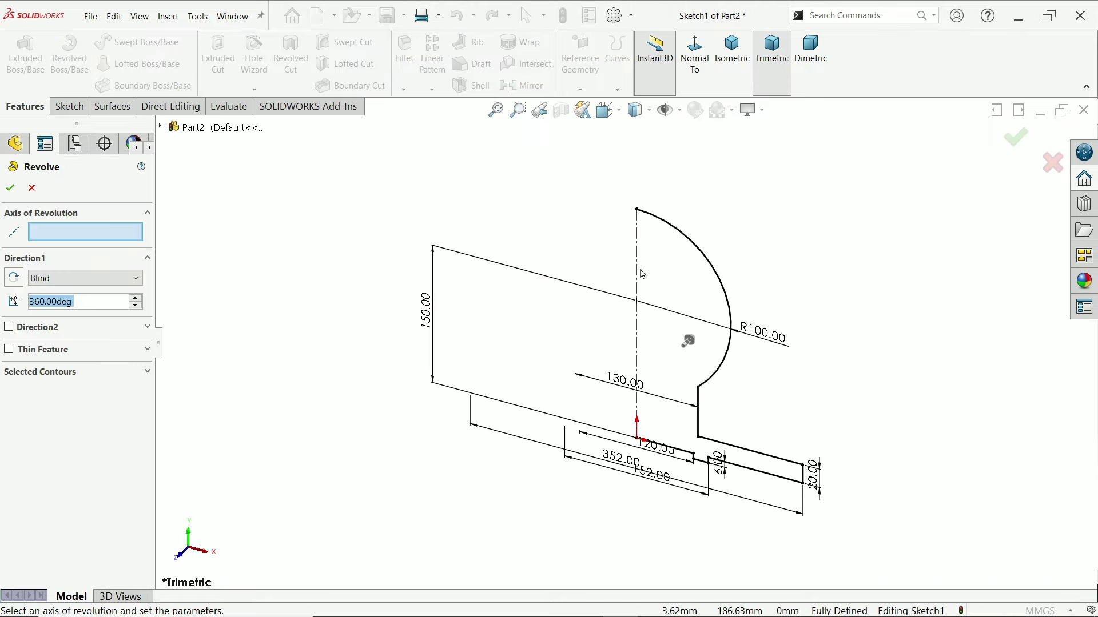
{"action": "scroll", "coordinate": [644, 343], "scroll_direction": "down", "scroll_amount": 1}
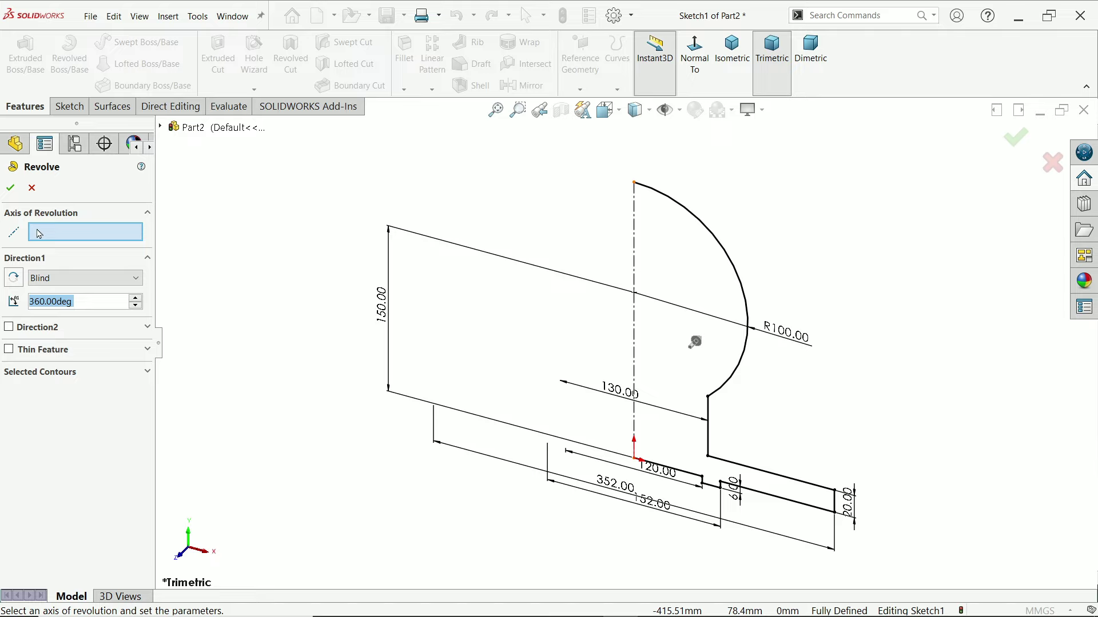
{"action": "left_click", "coordinate": [634, 237]}
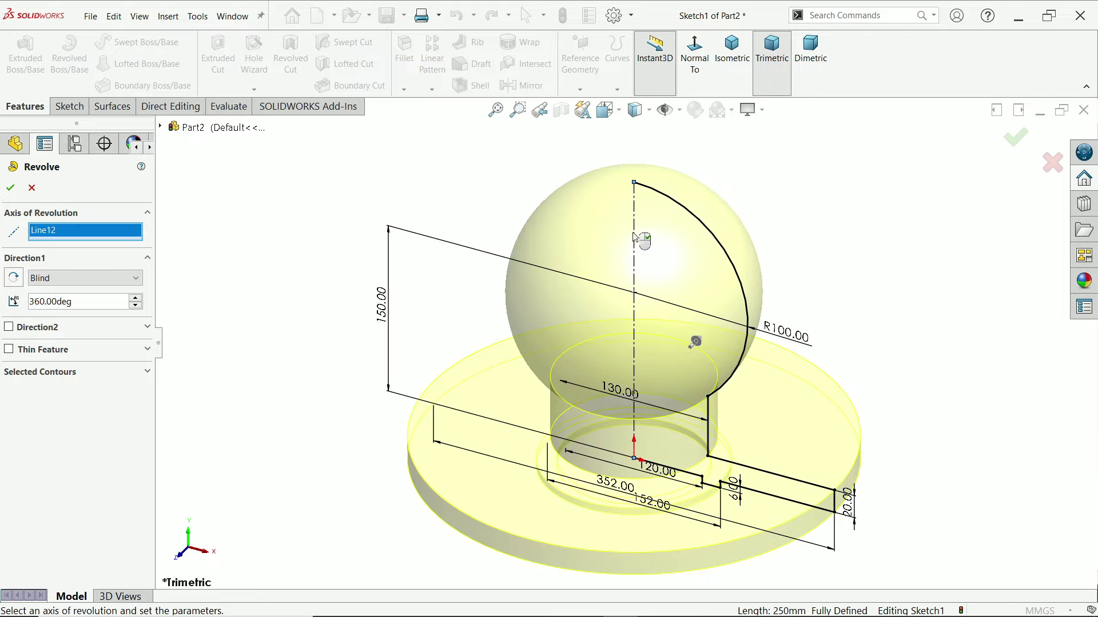
{"action": "scroll", "coordinate": [645, 382], "scroll_direction": "up", "scroll_amount": 2}
{"action": "scroll", "coordinate": [646, 383], "scroll_direction": "down", "scroll_amount": 2}
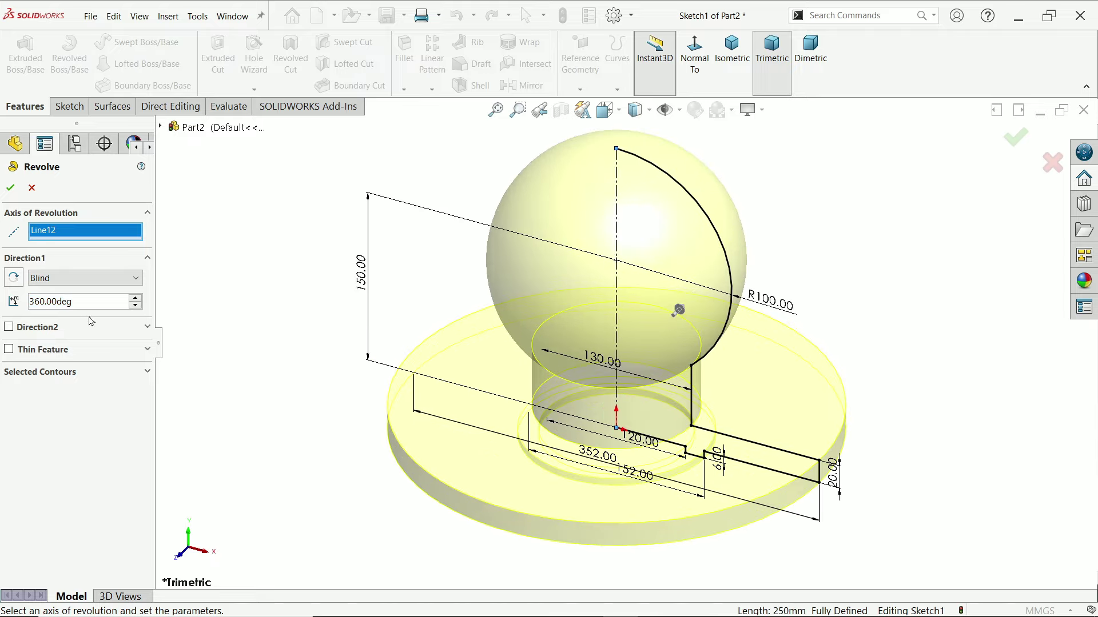
{"action": "left_click_drag", "start_coordinate": [82, 303], "coordinate": [6, 295]}
{"action": "left_click", "coordinate": [10, 188]}
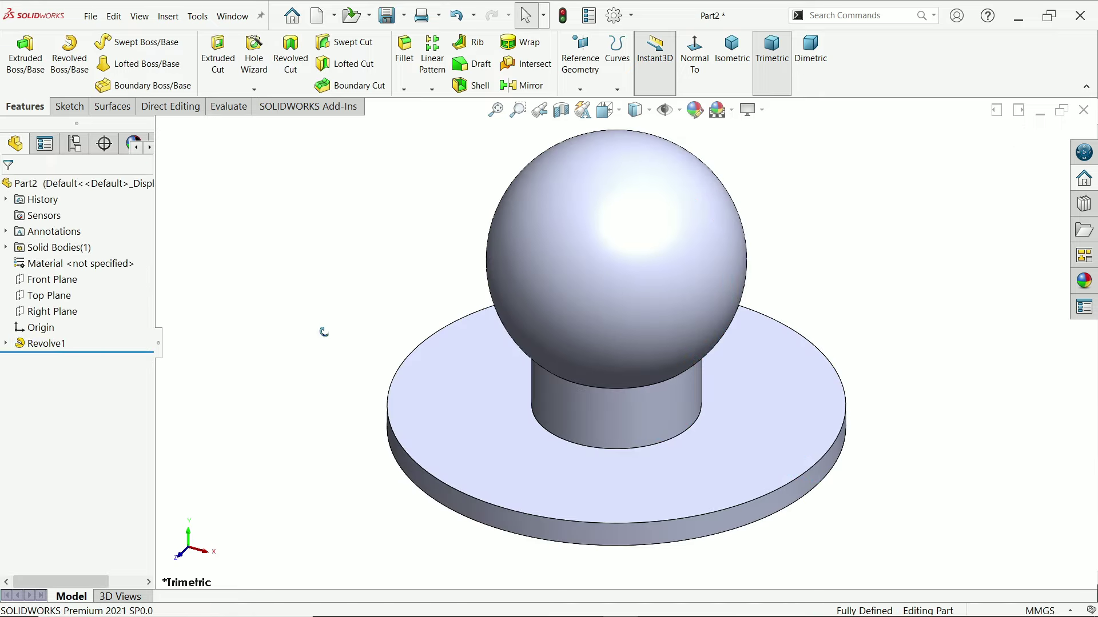
- Start a constant-size fillet with a 25 mm radius on the edge where the neck meets the flange
{"action": "mouse_move", "coordinate": [326, 345]}
{"action": "middle_mouse_down"}
{"action": "mouse_move", "coordinate": [338, 215]}
{"action": "mouse_move", "coordinate": [332, 338]}
{"action": "middle_mouse_up"}
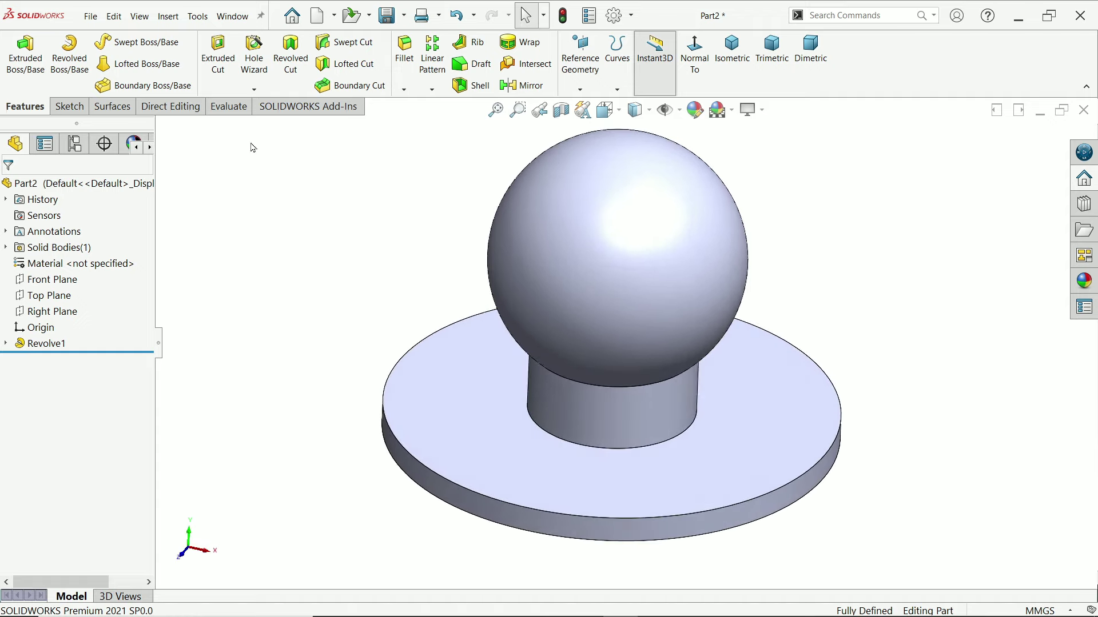
{"action": "left_click", "coordinate": [404, 89]}
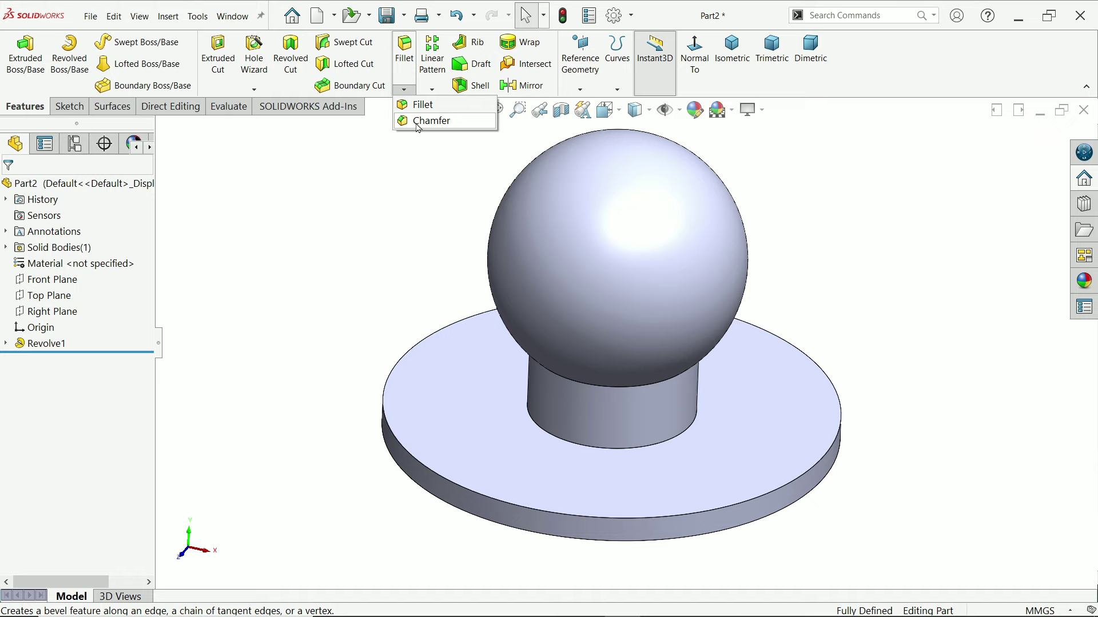
{"action": "left_click", "coordinate": [417, 105]}
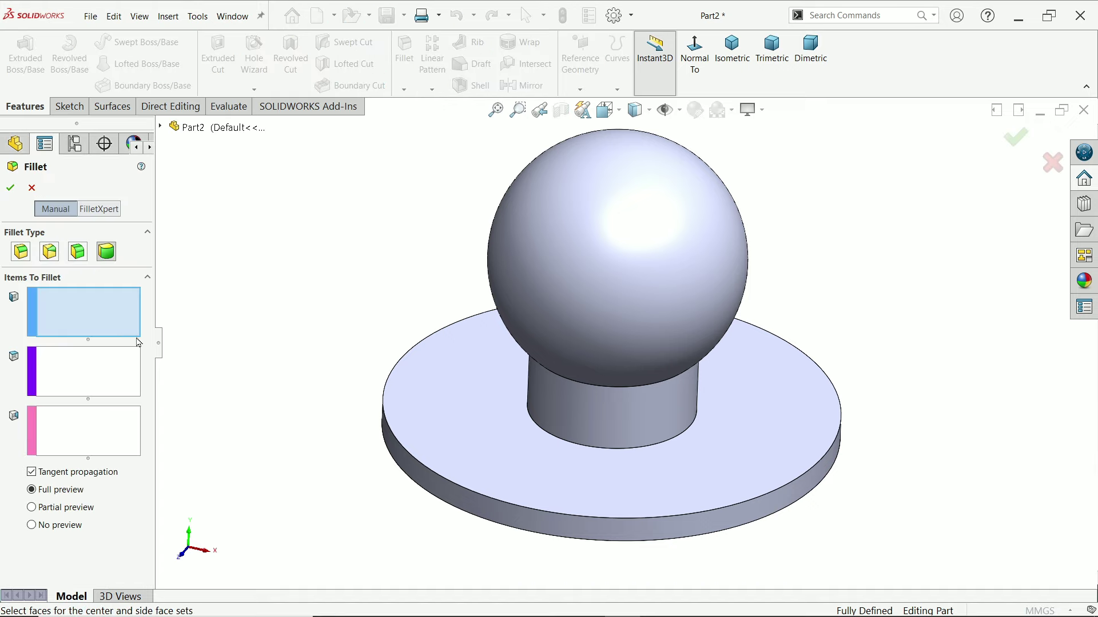
{"action": "left_click", "coordinate": [21, 251]}
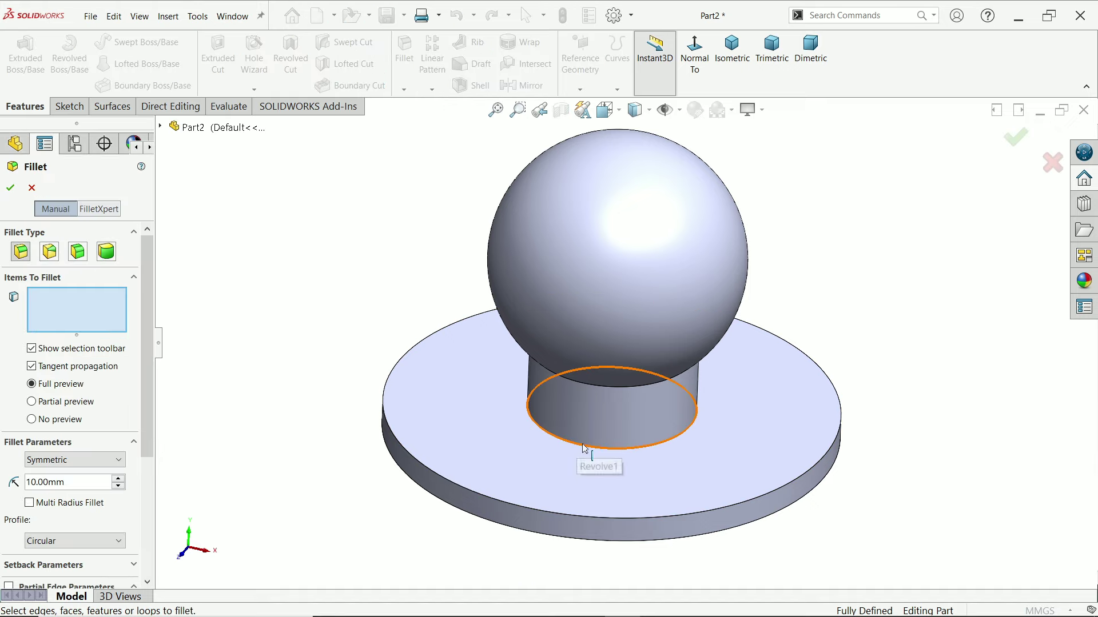
{"action": "left_click_drag", "start_coordinate": [77, 482], "coordinate": [7, 479]}
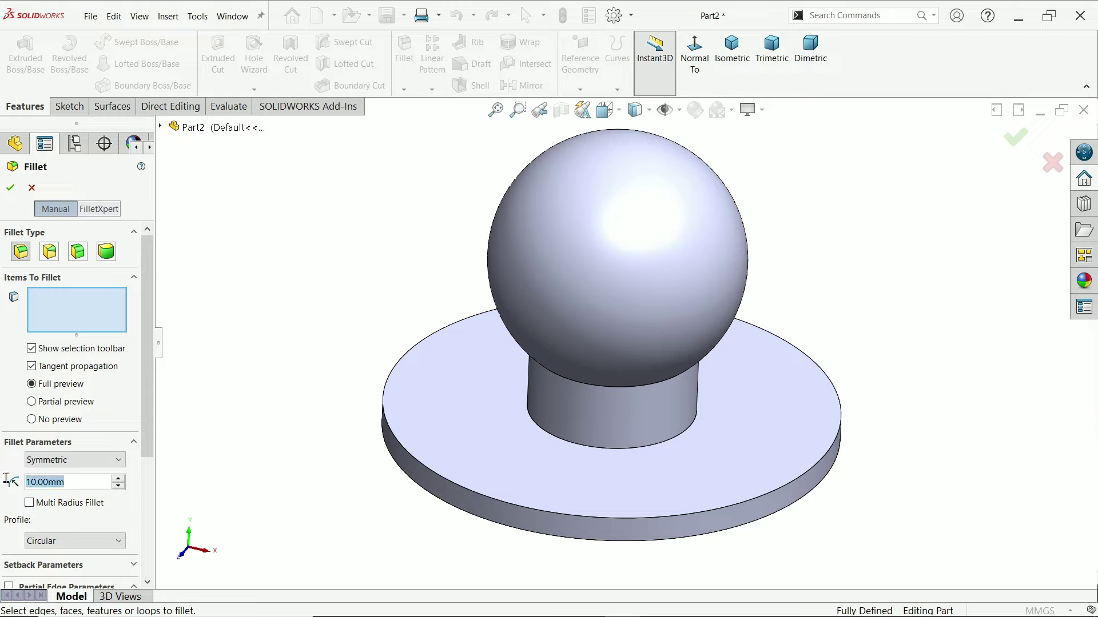
{"action": "type", "text": "25"}
{"action": "key", "text": "Return"}
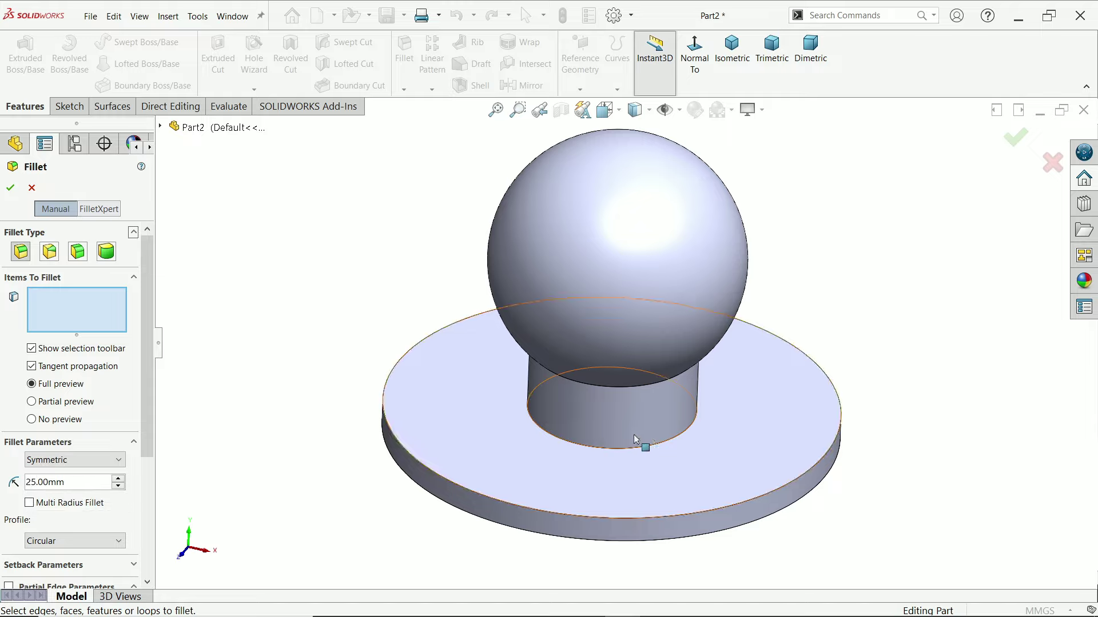
{"action": "left_click", "coordinate": [664, 444]}
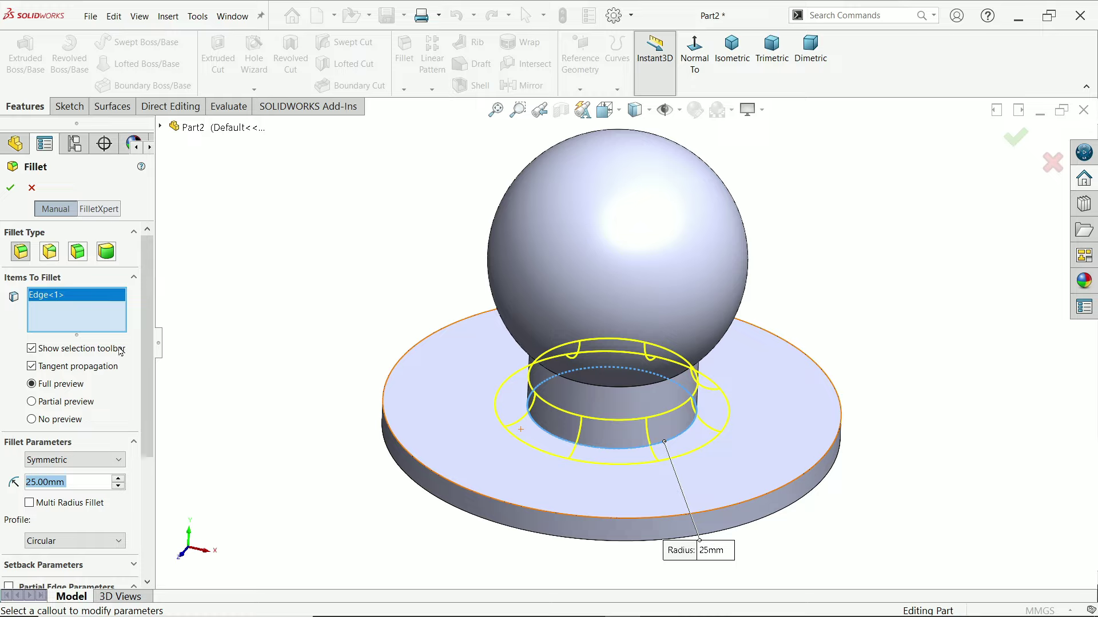
- Make the fillet multi-radius, add the edge between neck and sphere with a 45 mm radius, and finish it
{"action": "scroll", "coordinate": [56, 424], "scroll_direction": "down", "scroll_amount": 3}
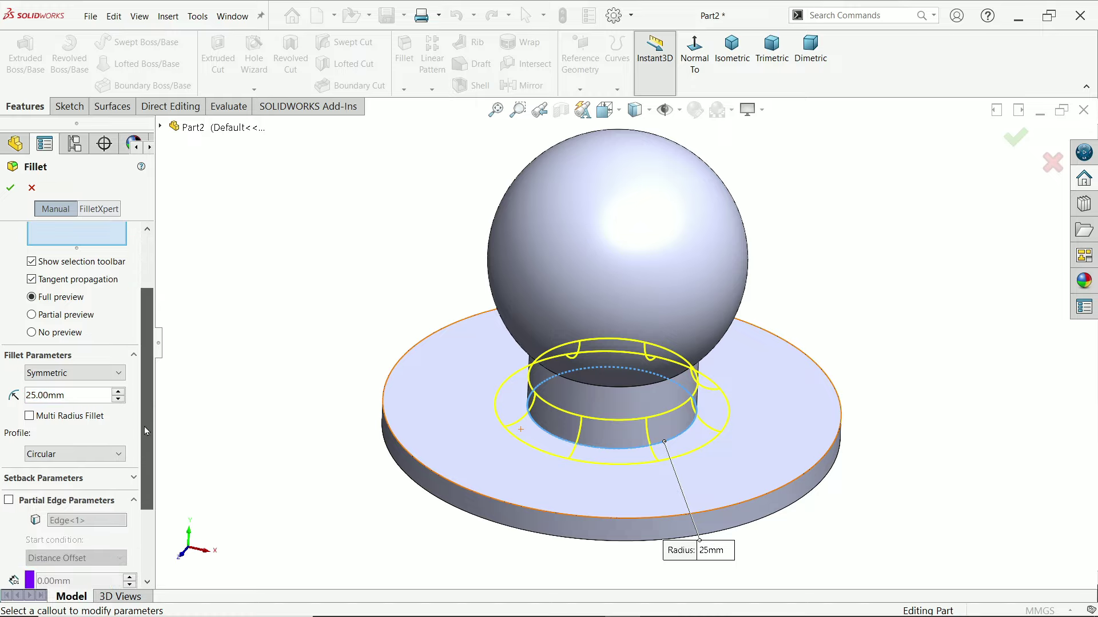
{"action": "left_click", "coordinate": [29, 418]}
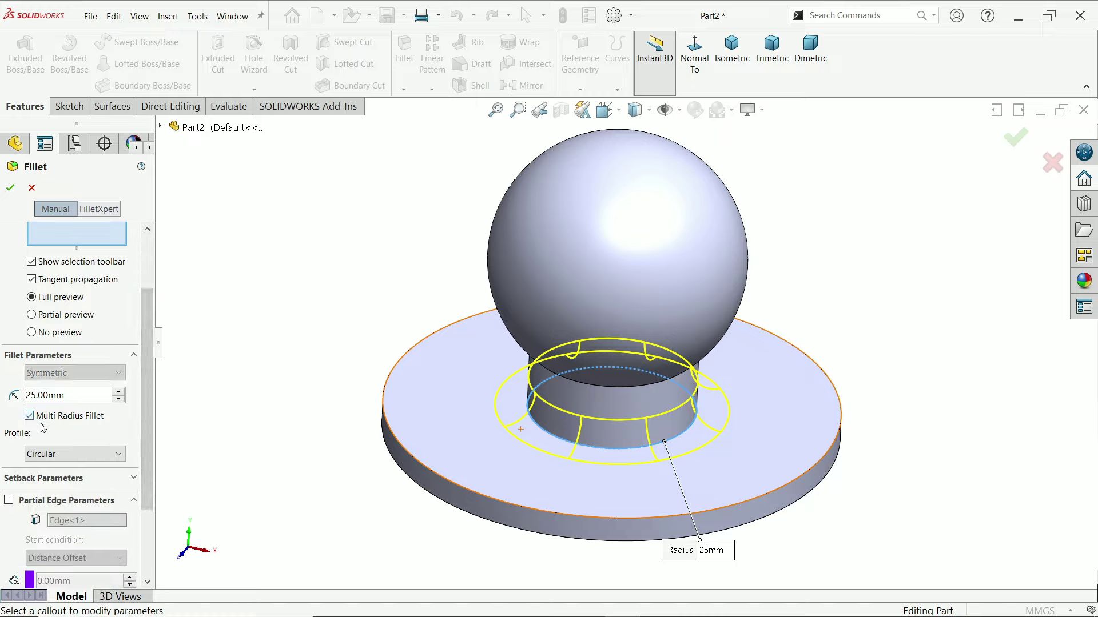
{"action": "middle_click_drag", "start_coordinate": [323, 508], "coordinate": [336, 421]}
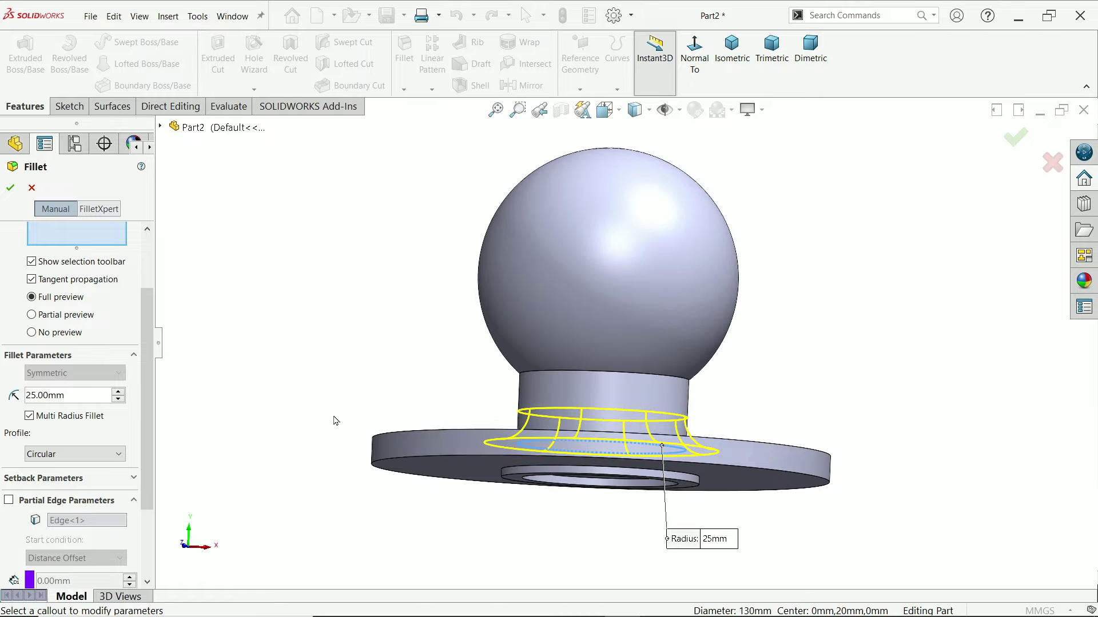
{"action": "left_click", "coordinate": [555, 378]}
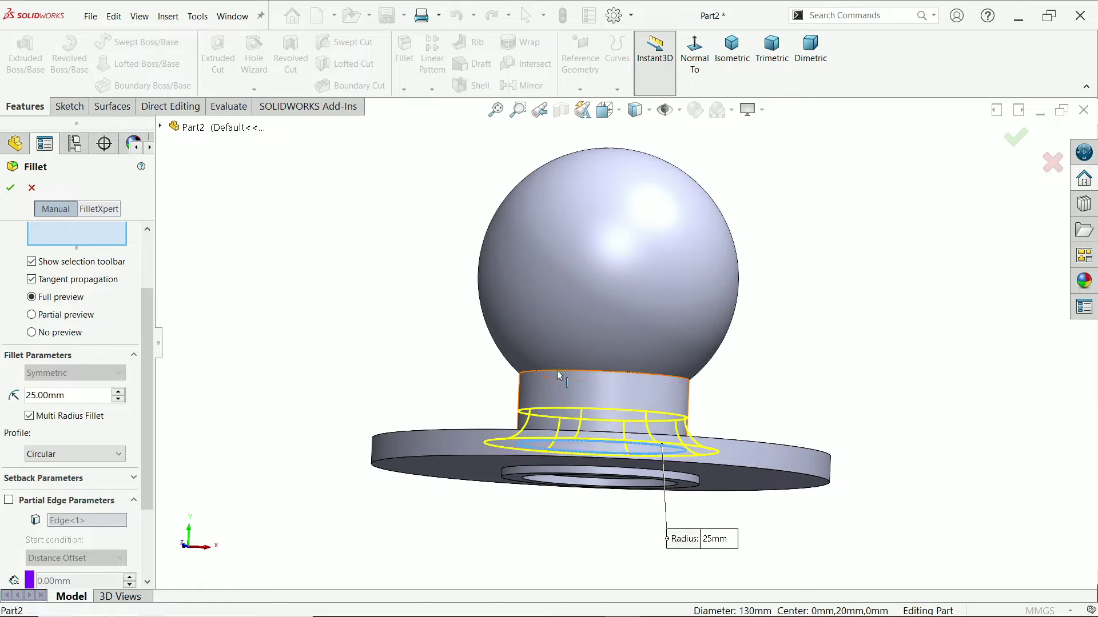
{"action": "middle_click_drag", "start_coordinate": [470, 390], "coordinate": [473, 440]}
{"action": "left_click_drag", "start_coordinate": [474, 439], "coordinate": [408, 338]}
{"action": "left_click", "coordinate": [413, 342]}
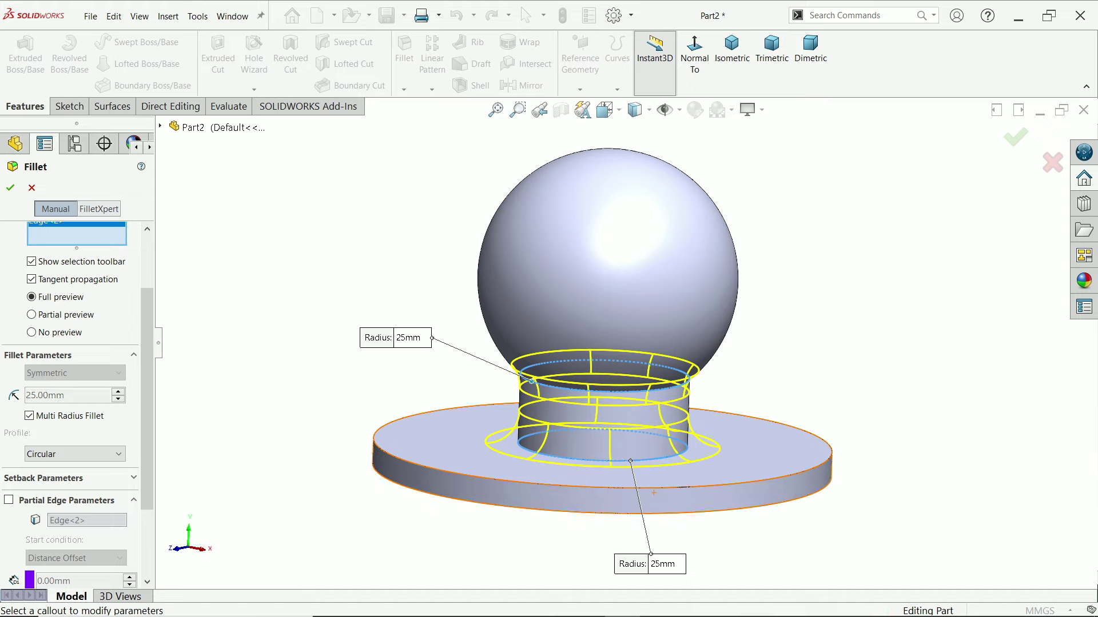
{"action": "type", "text": "4"}
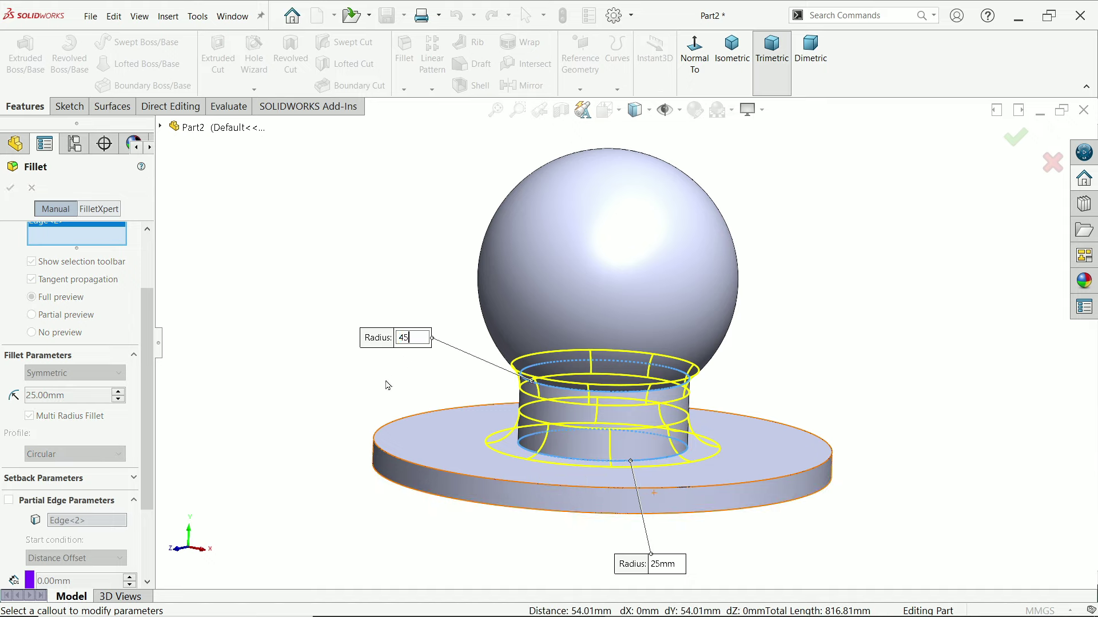
{"action": "type", "text": "5"}
{"action": "key", "text": "Return"}
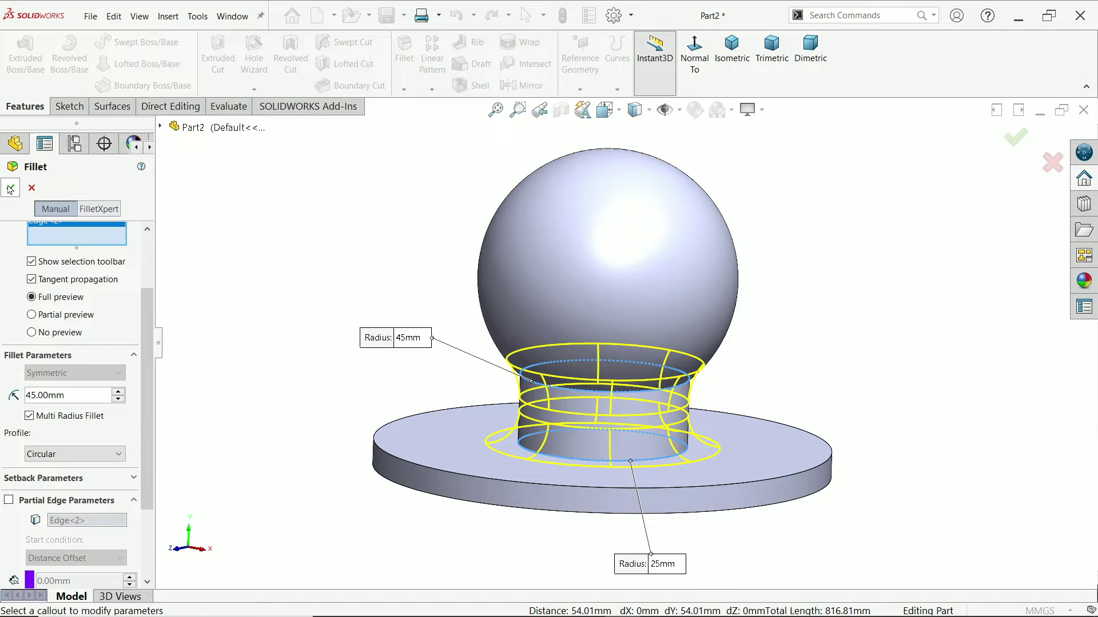
{"action": "left_click", "coordinate": [10, 191]}
{"action": "mouse_move", "coordinate": [301, 336]}
{"action": "middle_mouse_down"}
{"action": "mouse_move", "coordinate": [355, 336]}
{"action": "mouse_move", "coordinate": [378, 262]}
{"action": "mouse_move", "coordinate": [392, 274]}
{"action": "mouse_move", "coordinate": [392, 413]}
{"action": "middle_mouse_up"}
- Switch to the Exercise 168 drawing, examine the bore and yoke dimensions in the front and right views, and return to SolidWorks
{"action": "key", "text": "alt+Tab"}
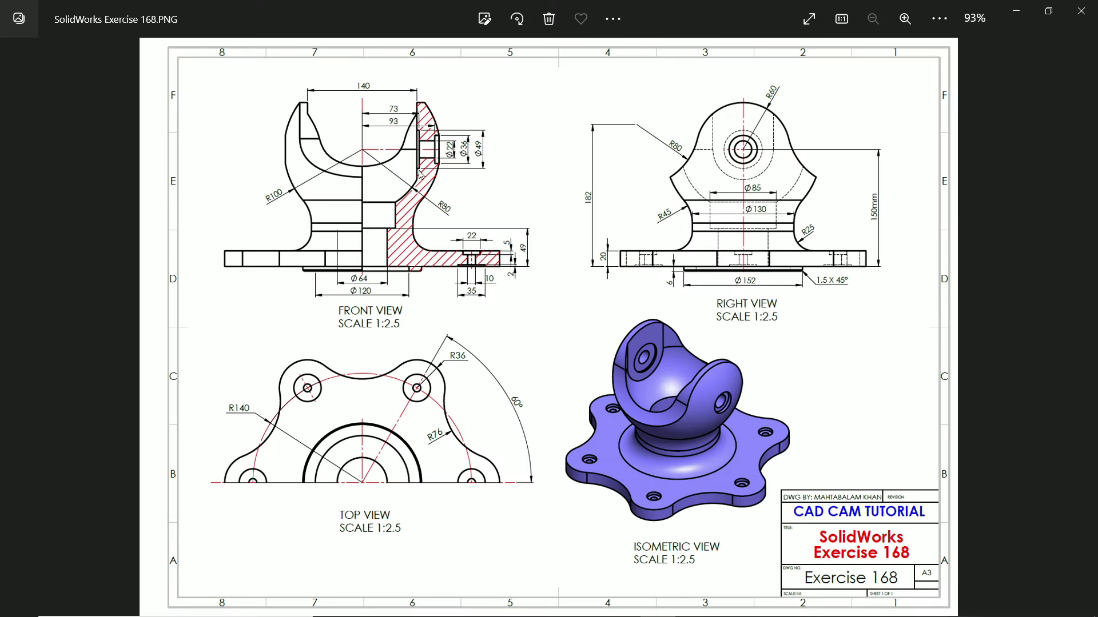
{"action": "scroll", "coordinate": [421, 174], "scroll_direction": "up", "scroll_amount": 3}
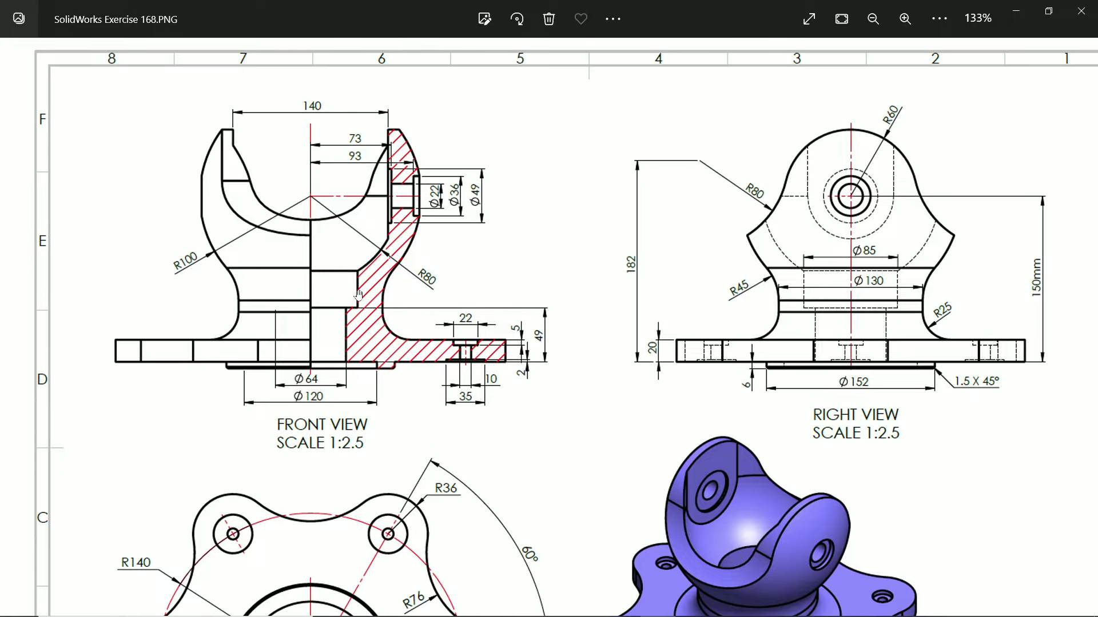
{"action": "scroll", "coordinate": [359, 295], "scroll_direction": "up", "scroll_amount": 2}
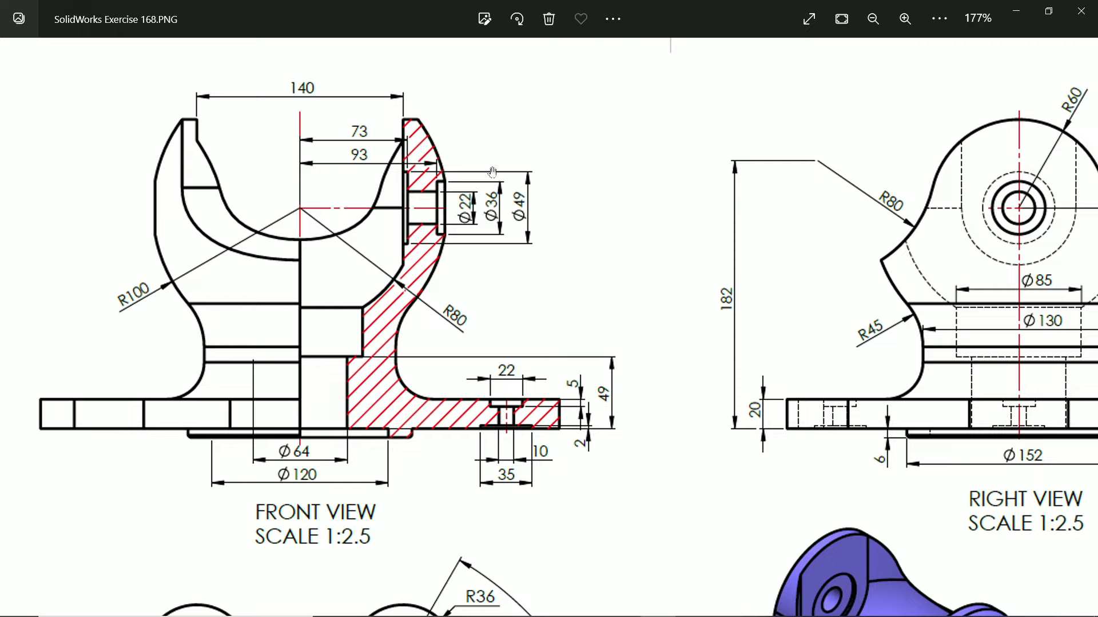
{"action": "mouse_move", "coordinate": [772, 182]}
{"action": "left_mouse_down"}
{"action": "mouse_move", "coordinate": [558, 223]}
{"action": "mouse_move", "coordinate": [575, 223]}
{"action": "left_mouse_up"}
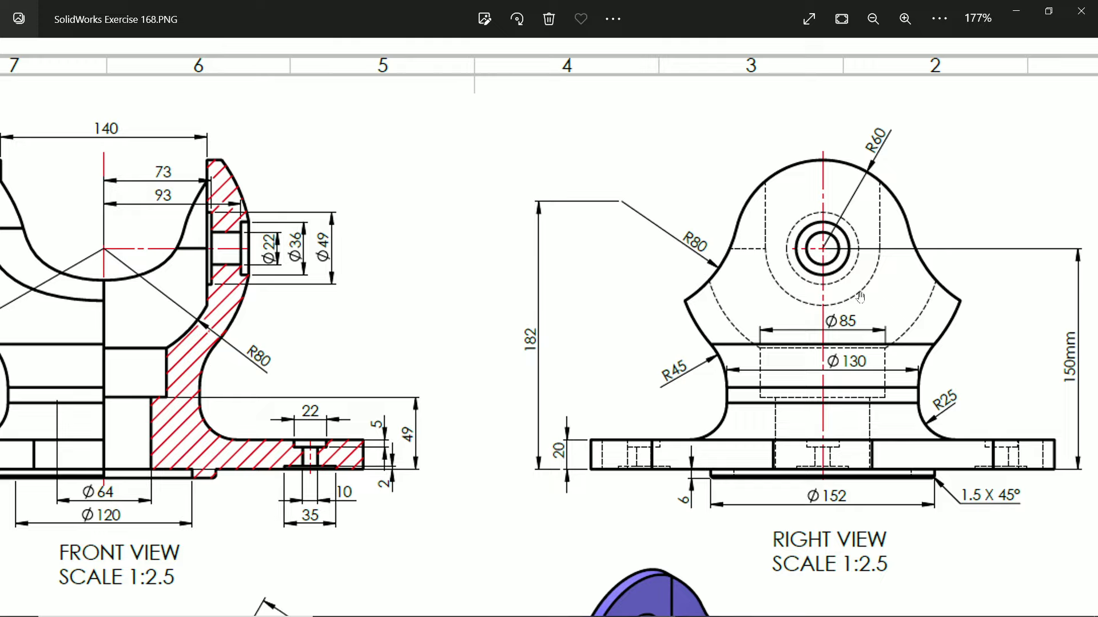
{"action": "left_click_drag", "start_coordinate": [730, 239], "coordinate": [957, 260]}
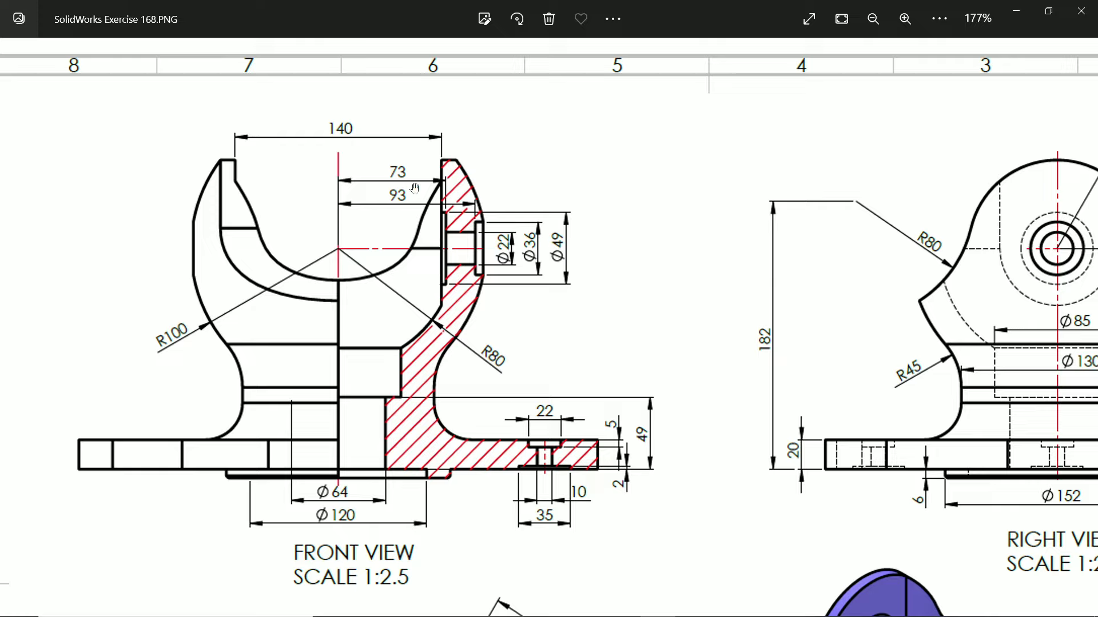
{"action": "left_click", "coordinate": [1019, 15]}
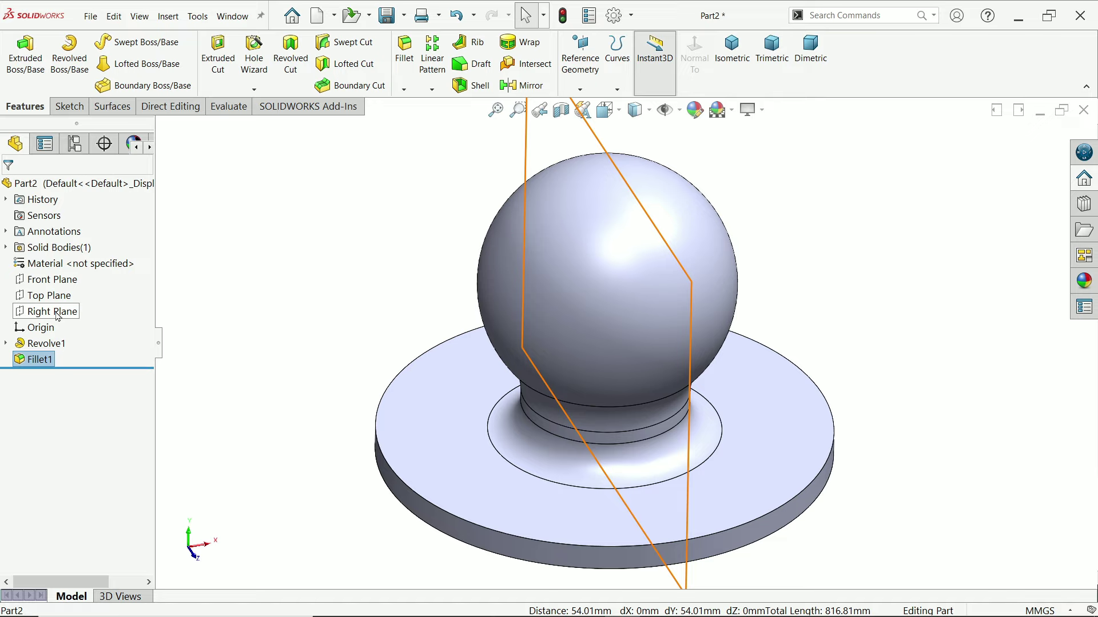
- Start a sketch on the Right Plane and draw a 250 mm vertical centerline from the origin to the sphere's top
{"action": "left_click", "coordinate": [57, 312]}
{"action": "left_click", "coordinate": [68, 297]}
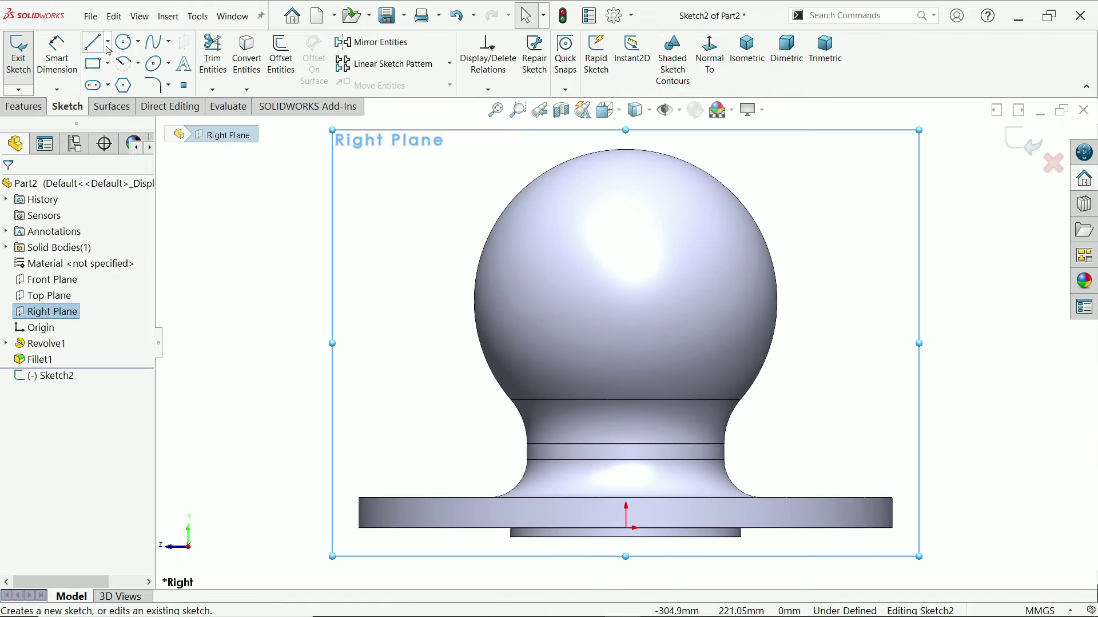
{"action": "left_click", "coordinate": [107, 42]}
{"action": "left_click", "coordinate": [110, 75]}
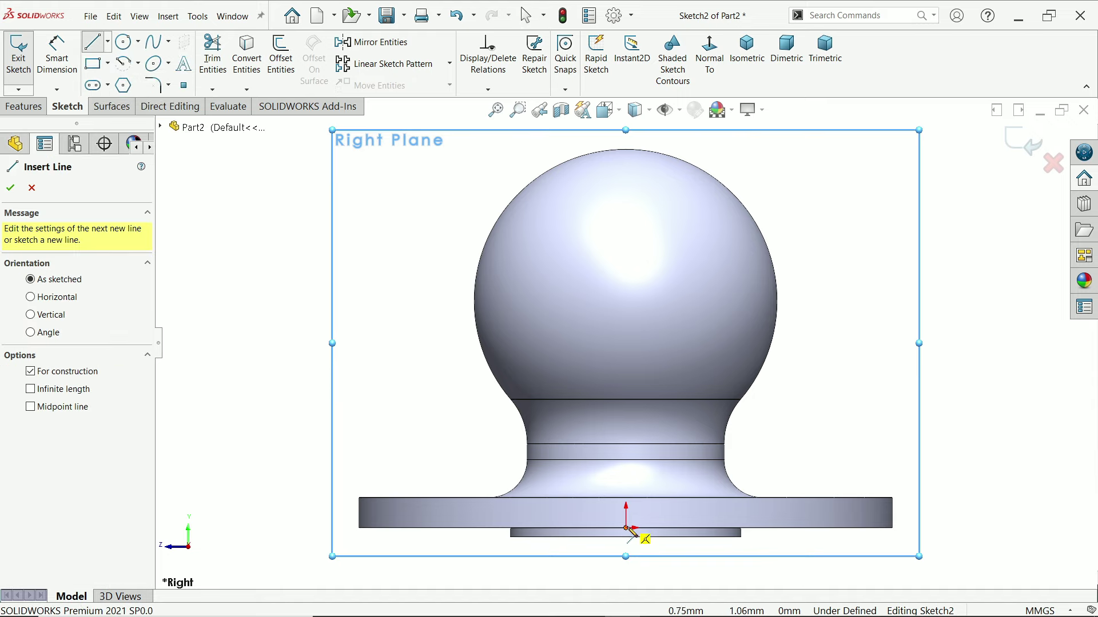
{"action": "left_click", "coordinate": [626, 528]}
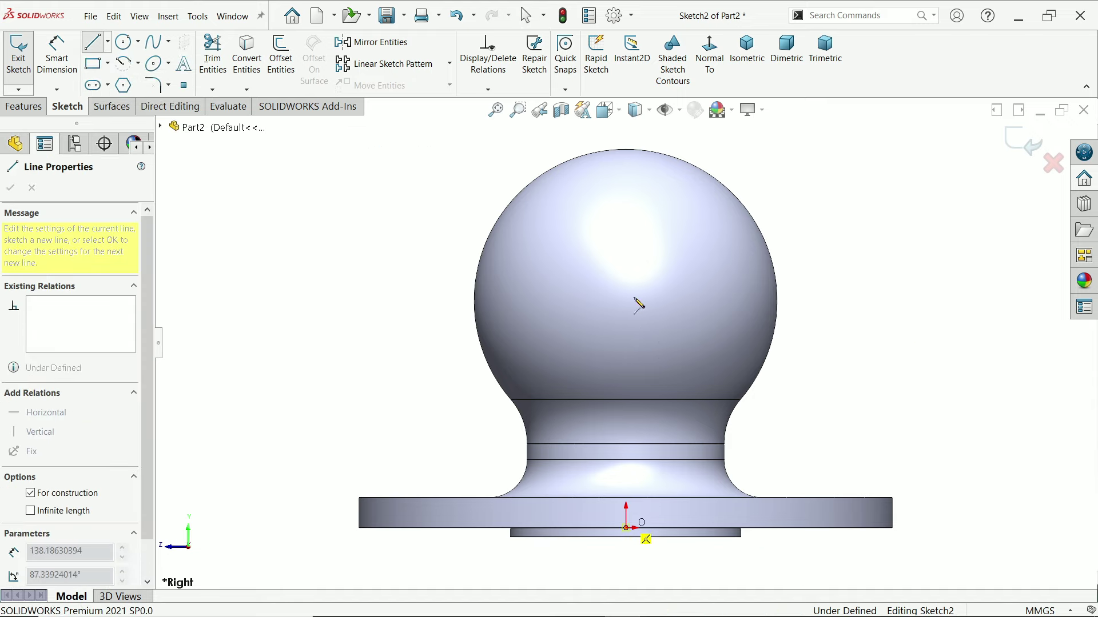
{"action": "left_click", "coordinate": [625, 149]}
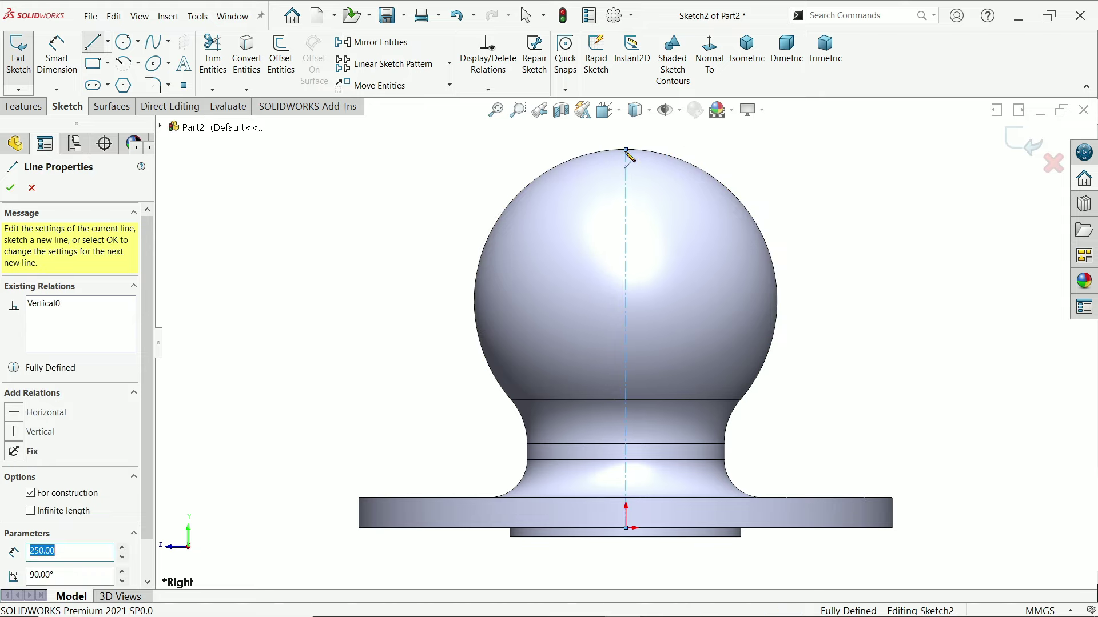
{"action": "right_click", "coordinate": [719, 153]}
{"action": "left_click", "coordinate": [740, 152]}
- Sketch a stepped line profile from the origin: about 47 mm out, 43 mm up, 25 mm out and 57 mm up
{"action": "left_click", "coordinate": [96, 41]}
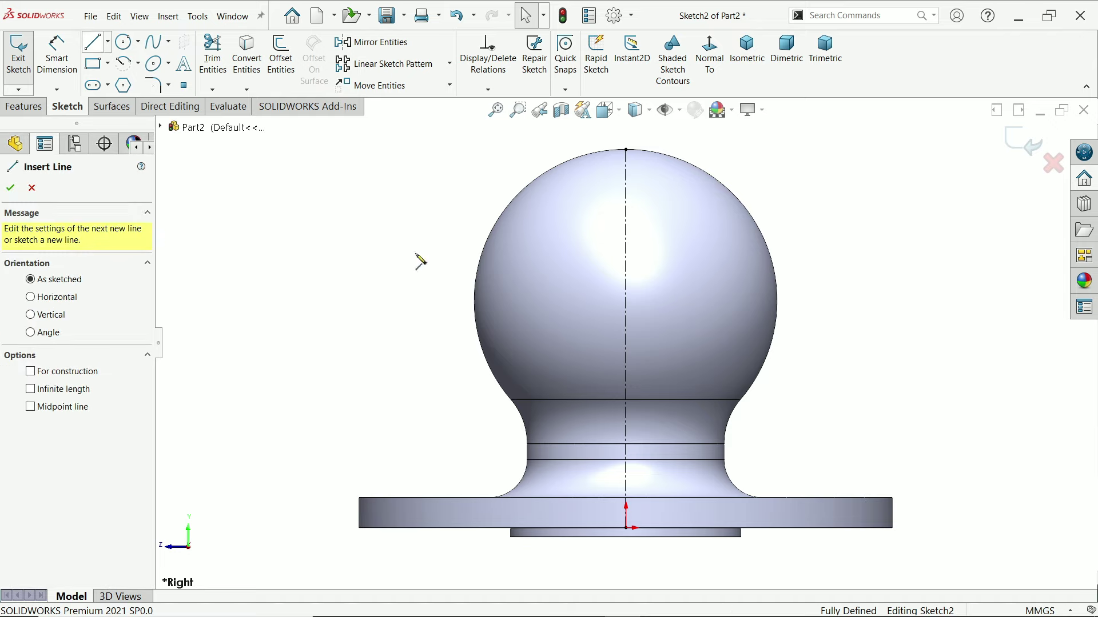
{"action": "left_click", "coordinate": [649, 538]}
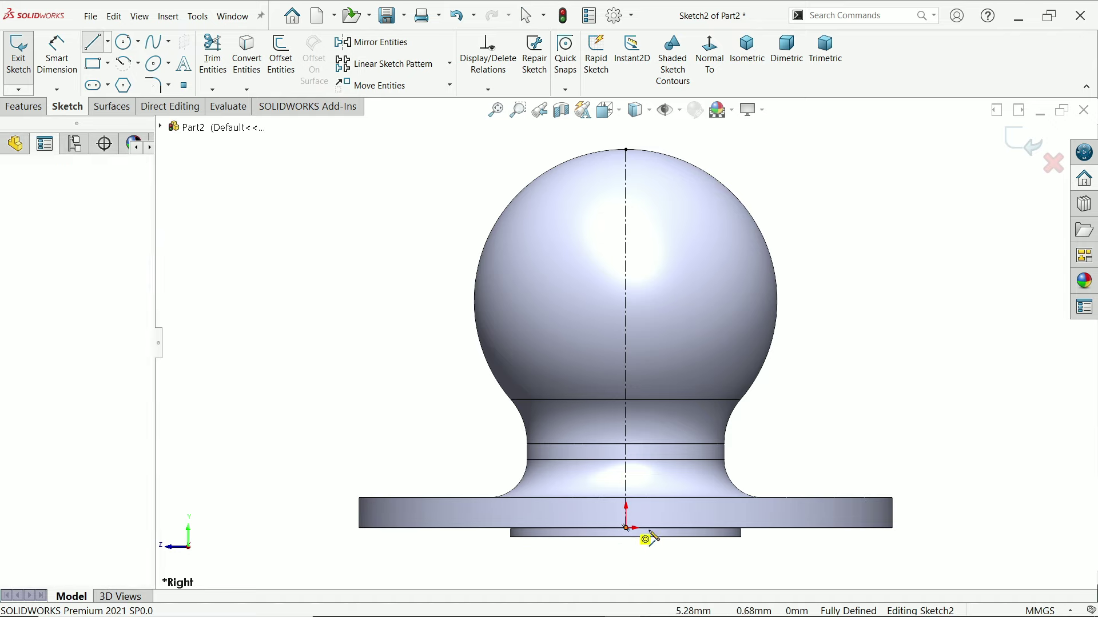
{"action": "left_click", "coordinate": [697, 528]}
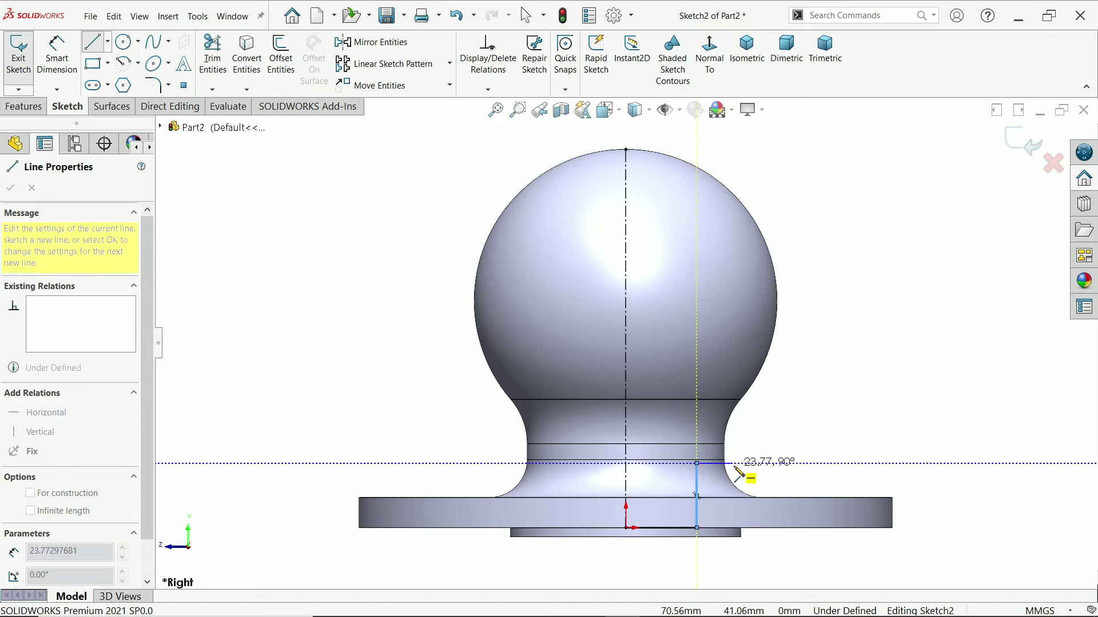
{"action": "left_click", "coordinate": [697, 463]}
{"action": "left_click", "coordinate": [735, 463]}
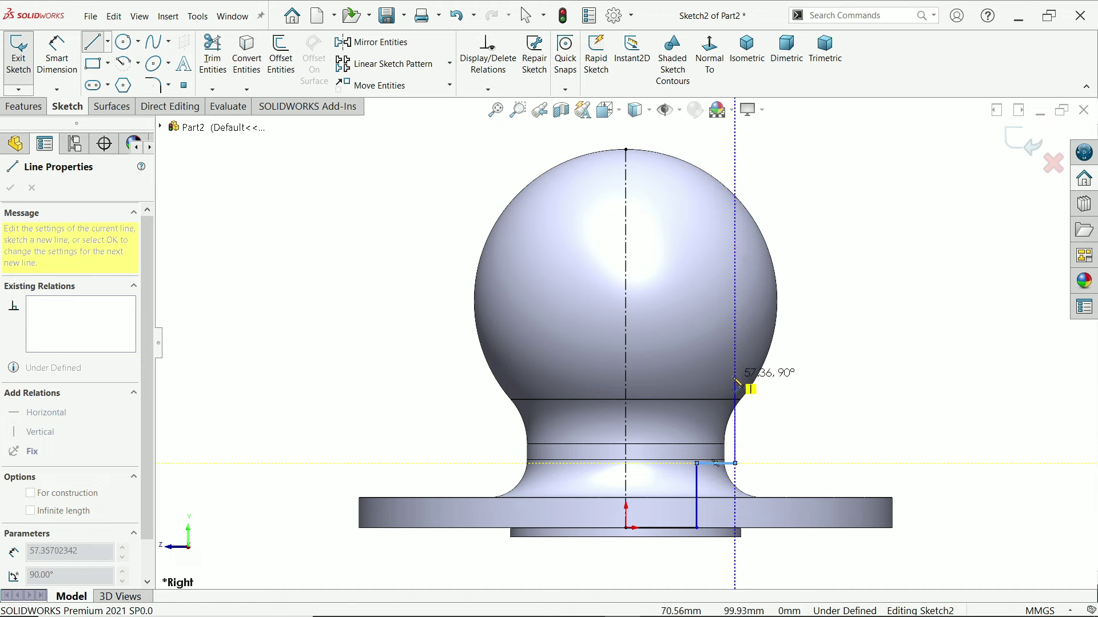
{"action": "left_click", "coordinate": [734, 376]}
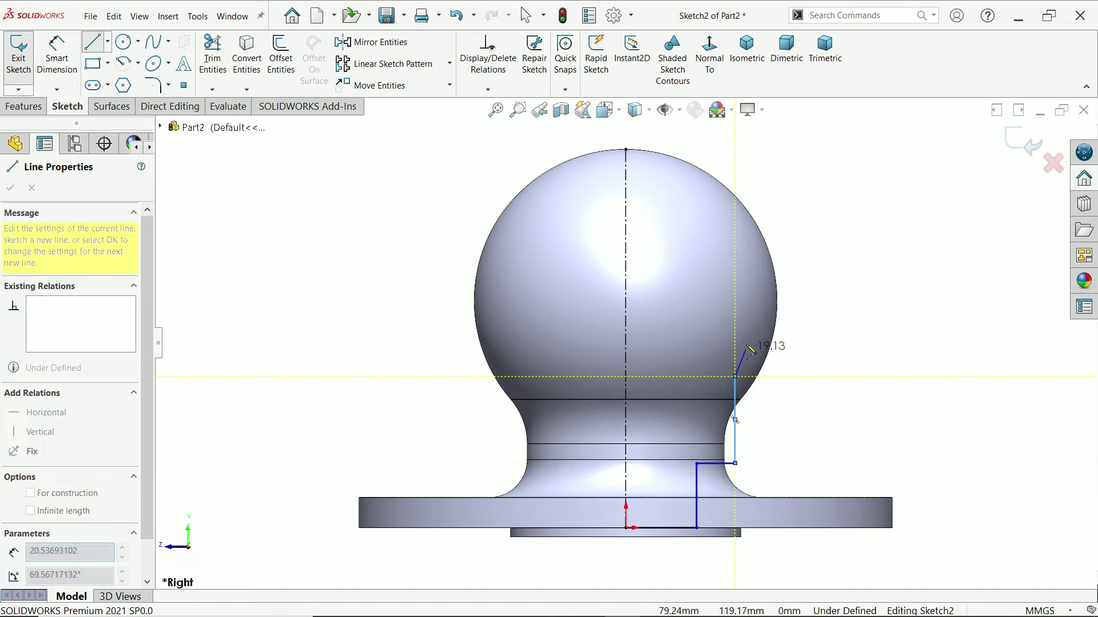
{"action": "right_click", "coordinate": [748, 327]}
{"action": "left_click", "coordinate": [778, 351]}
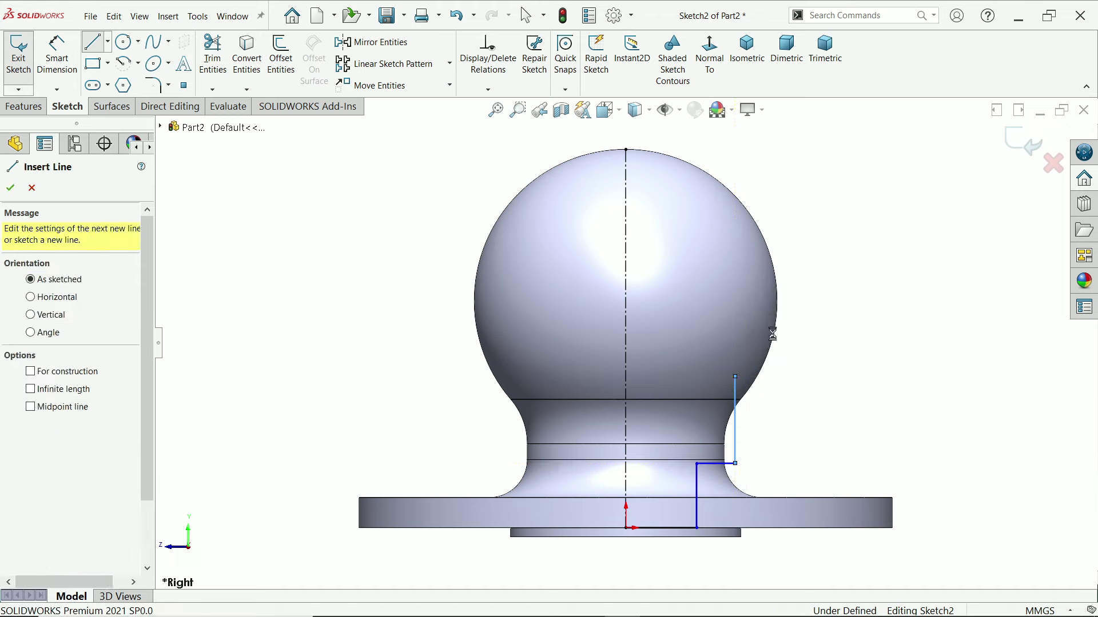
{"action": "key", "text": "Escape"}
- Draw a centerpoint arc of about 104 mm radius centred on the centerline, from the profile's open end up to the centre's height
{"action": "scroll", "coordinate": [755, 500], "scroll_direction": "down", "scroll_amount": 2}
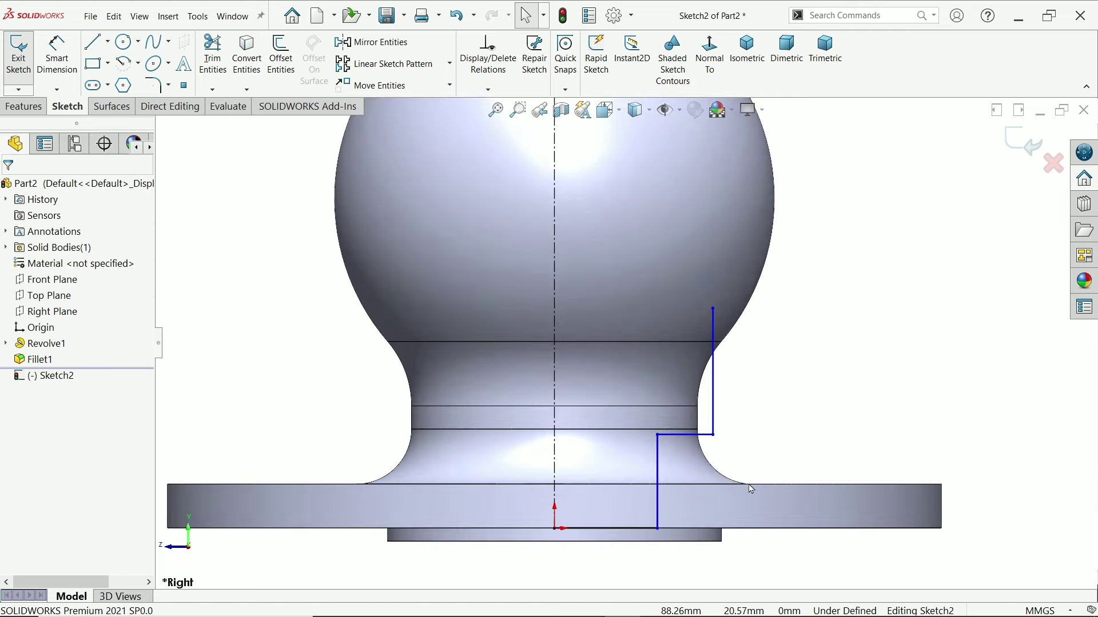
{"action": "left_click", "coordinate": [127, 64]}
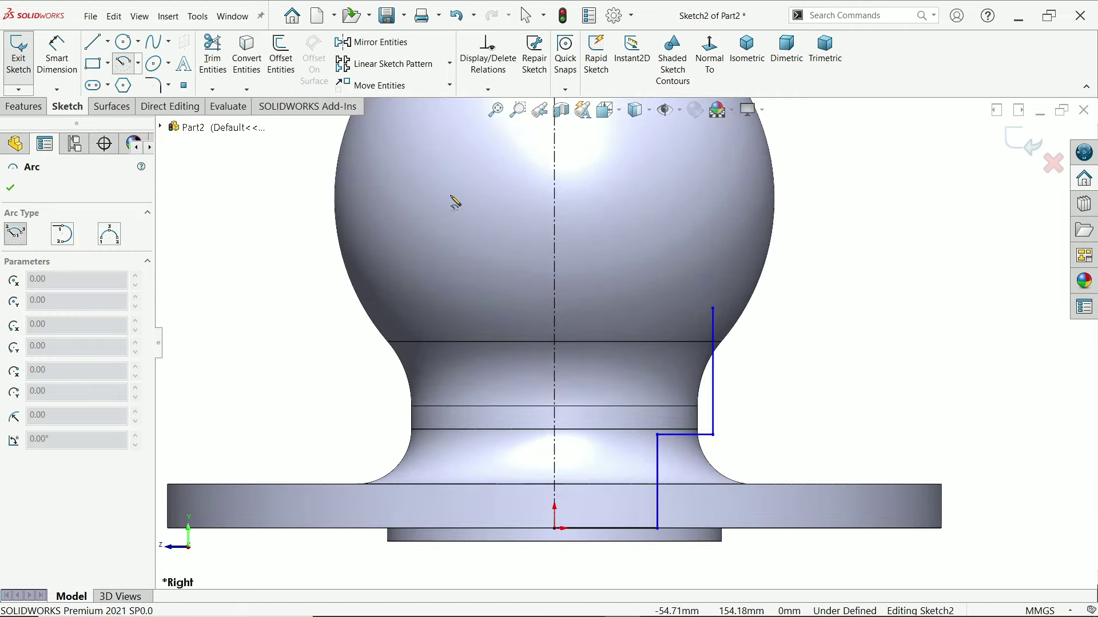
{"action": "scroll", "coordinate": [569, 217], "scroll_direction": "up", "scroll_amount": 2}
{"action": "left_click", "coordinate": [576, 204]}
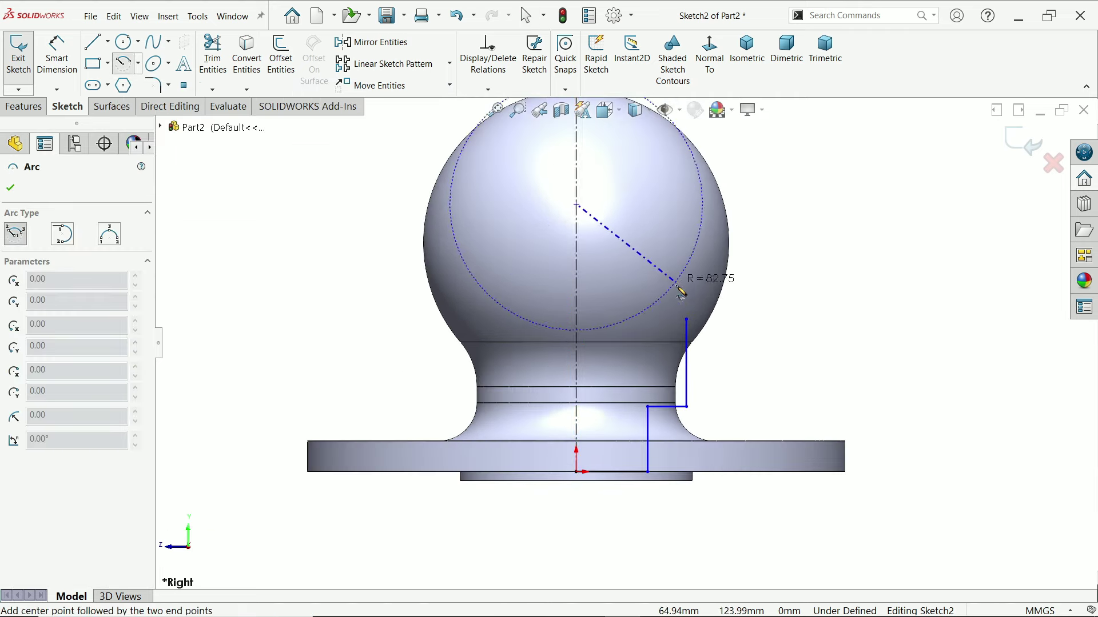
{"action": "left_click", "coordinate": [688, 320]}
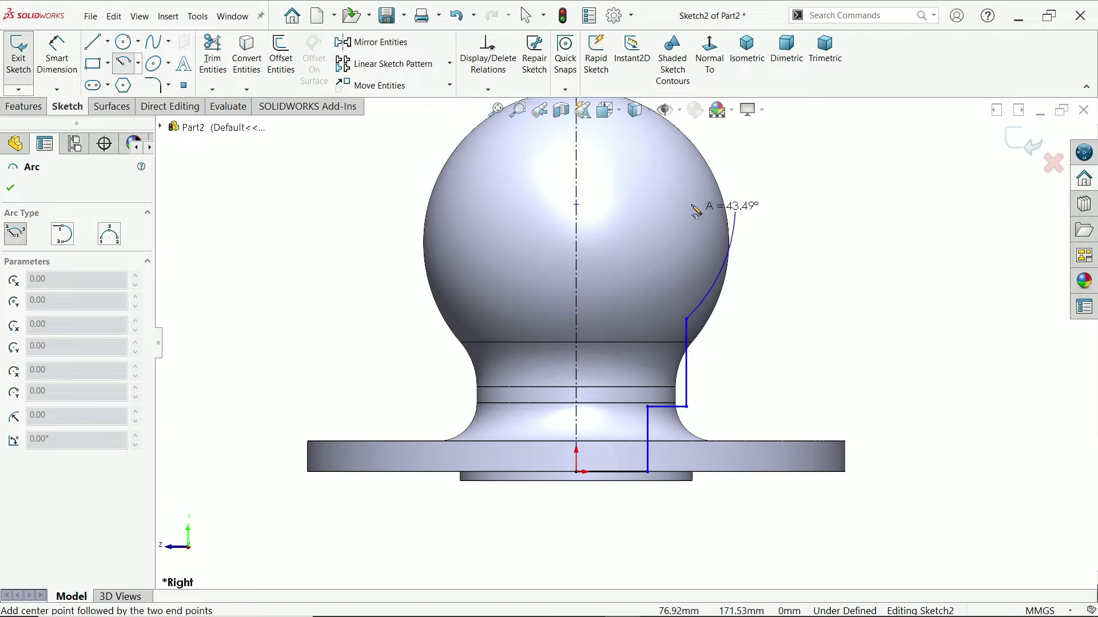
{"action": "scroll", "coordinate": [725, 164], "scroll_direction": "up", "scroll_amount": 1}
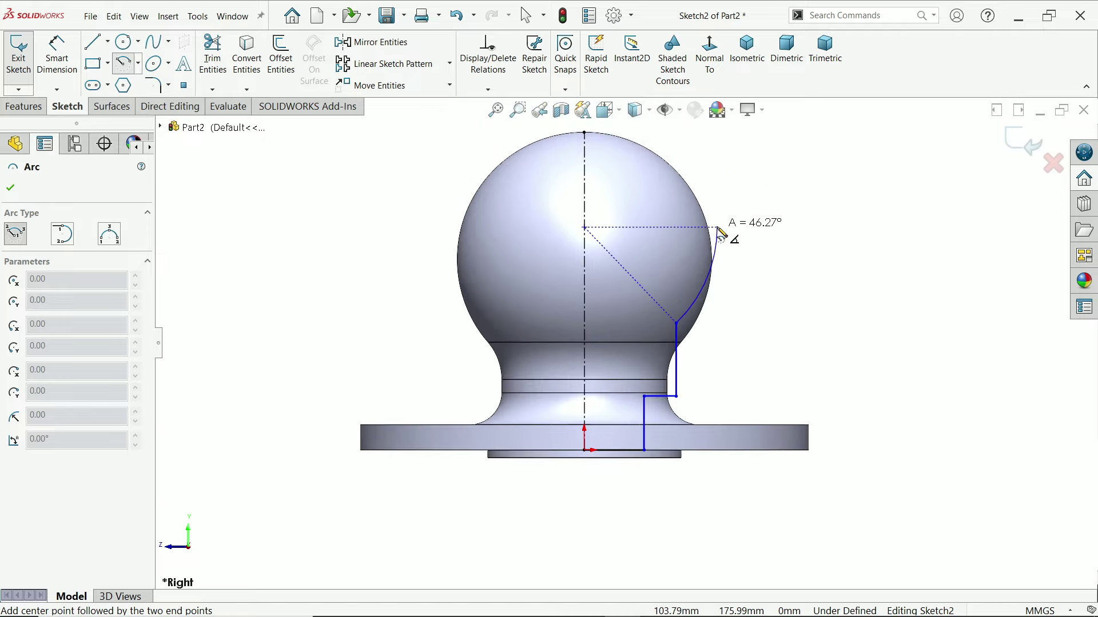
{"action": "left_click", "coordinate": [718, 227]}
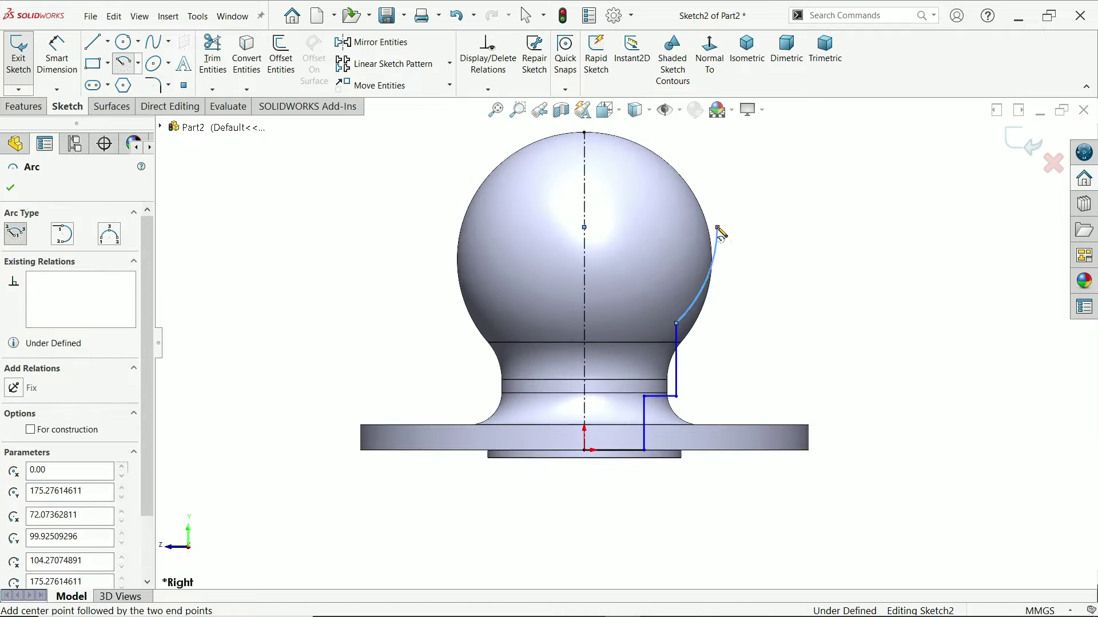
{"action": "left_click", "coordinate": [94, 41]}
{"action": "scroll", "coordinate": [581, 193], "scroll_direction": "up", "scroll_amount": 2}
{"action": "scroll", "coordinate": [698, 245], "scroll_direction": "down", "scroll_amount": 3}
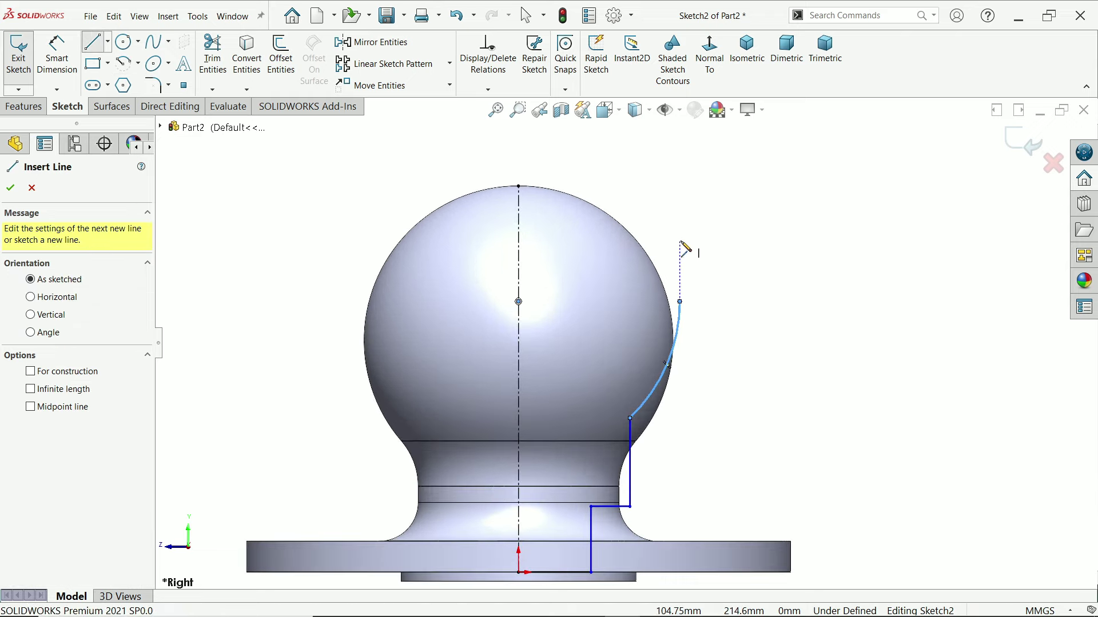
{"action": "left_click", "coordinate": [13, 189]}
- Dimension the lower bore's vertical line across the centerline as a 64 mm diameter
{"action": "scroll", "coordinate": [559, 397], "scroll_direction": "up", "scroll_amount": 3}
{"action": "scroll", "coordinate": [576, 460], "scroll_direction": "down", "scroll_amount": 2}
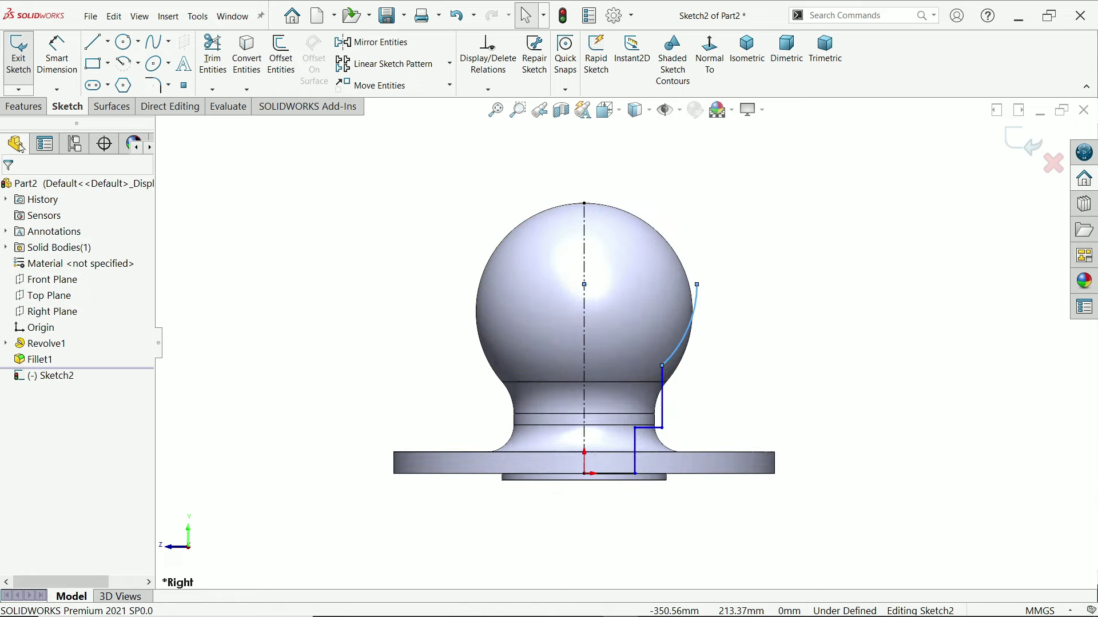
{"action": "left_click", "coordinate": [56, 54]}
{"action": "scroll", "coordinate": [613, 497], "scroll_direction": "down", "scroll_amount": 2}
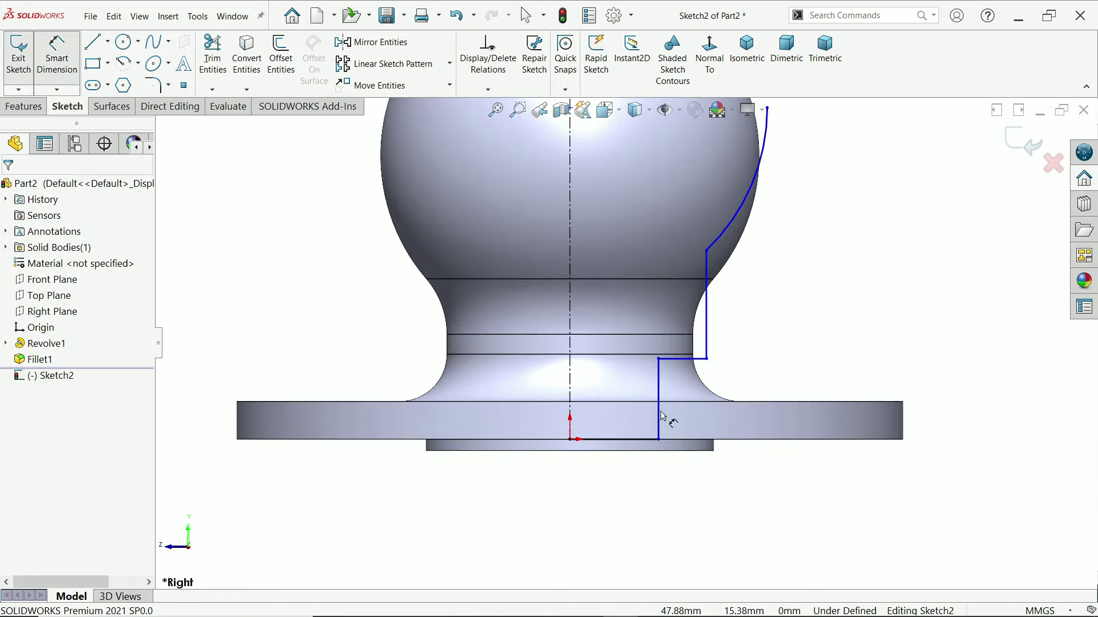
{"action": "left_click", "coordinate": [660, 417]}
{"action": "left_click", "coordinate": [571, 379]}
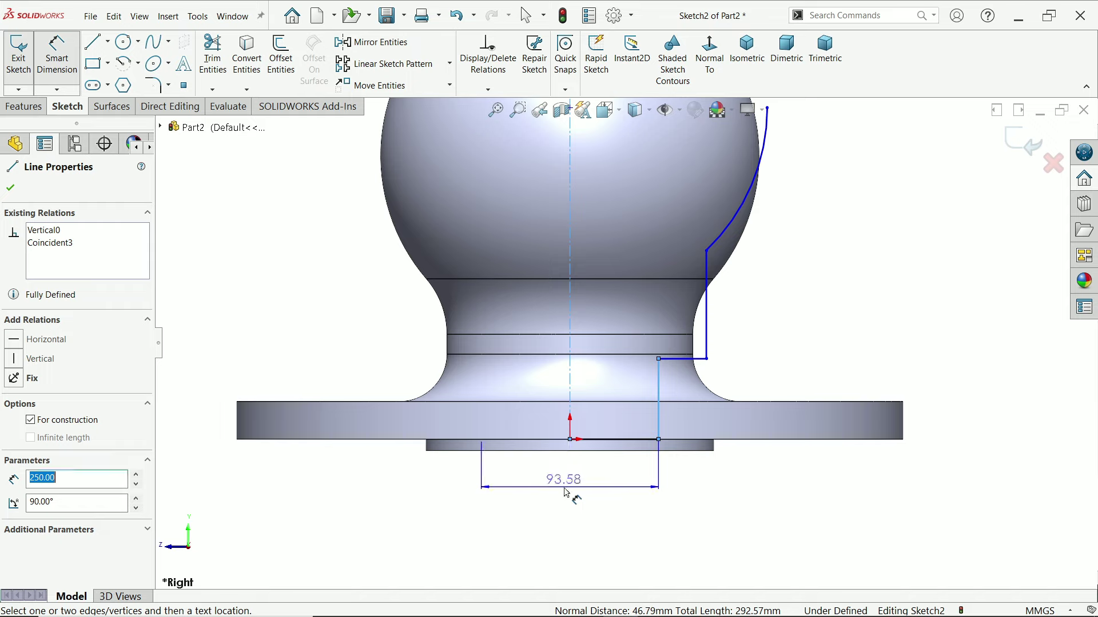
{"action": "left_click", "coordinate": [567, 493]}
{"action": "type", "text": "6"}
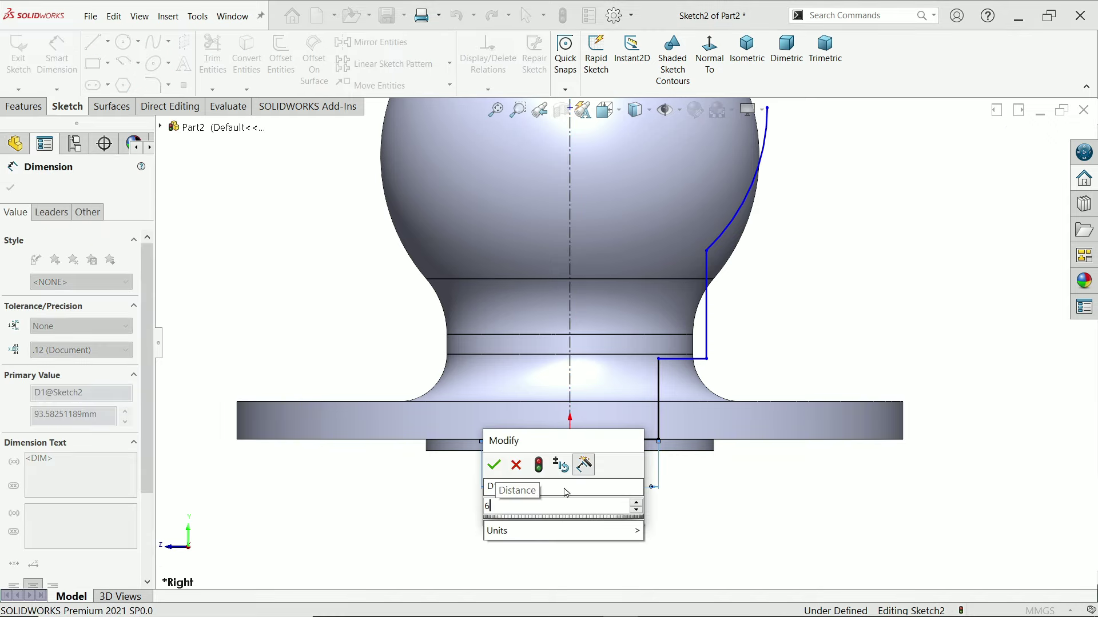
{"action": "type", "text": "4"}
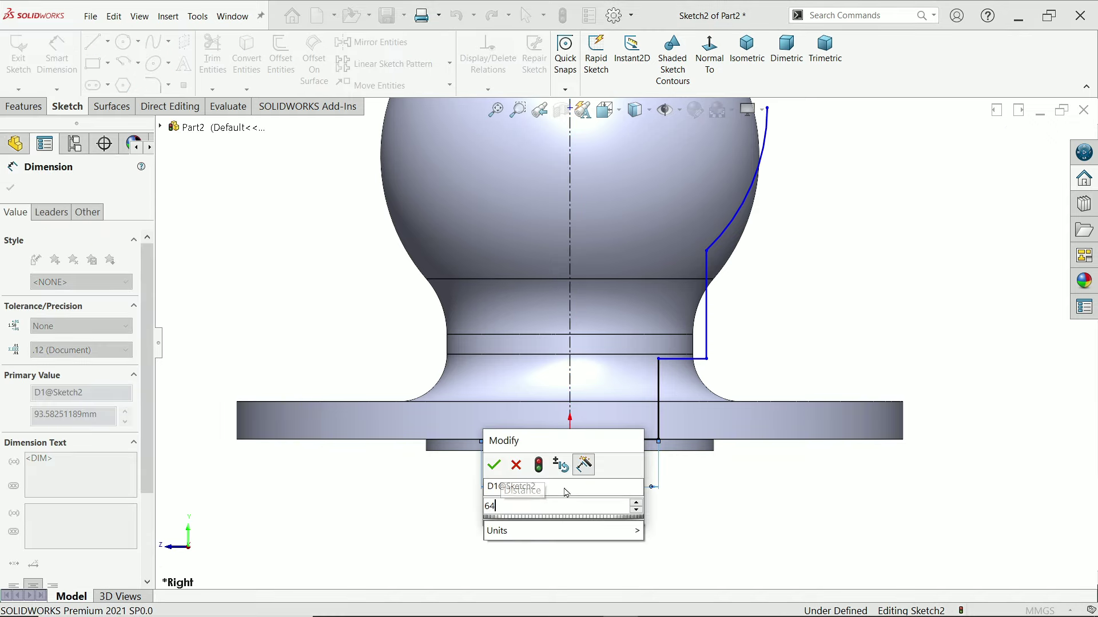
{"action": "left_click", "coordinate": [495, 466]}
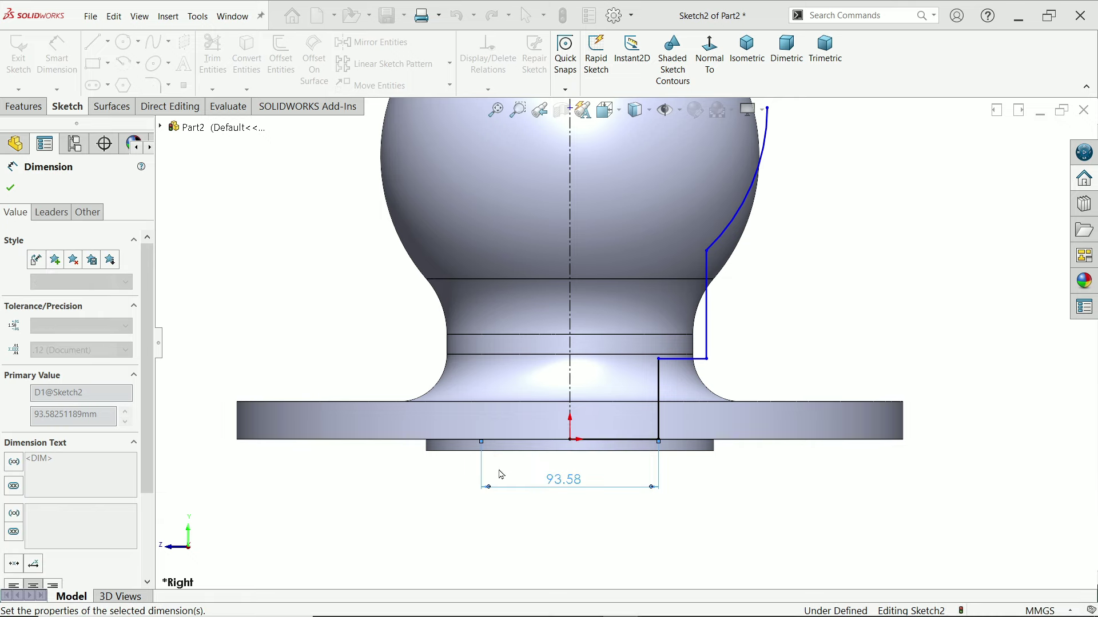
- Dimension the profile's arc with a radius of 80 mm
{"action": "left_click", "coordinate": [737, 221]}
{"action": "left_click", "coordinate": [789, 261]}
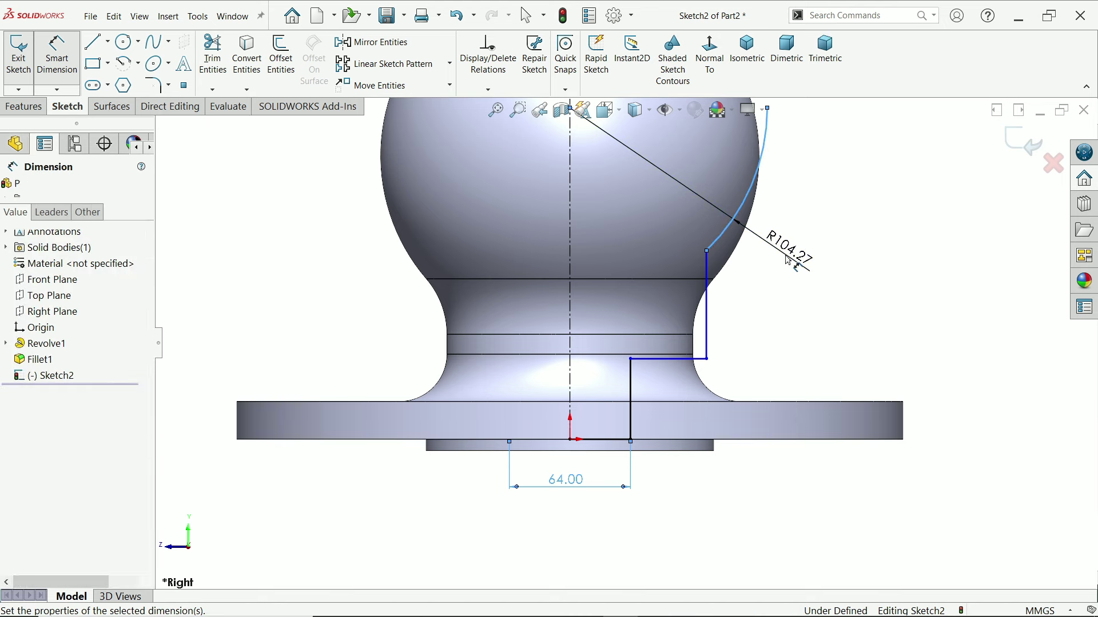
{"action": "type", "text": "80"}
{"action": "key", "text": "Return"}
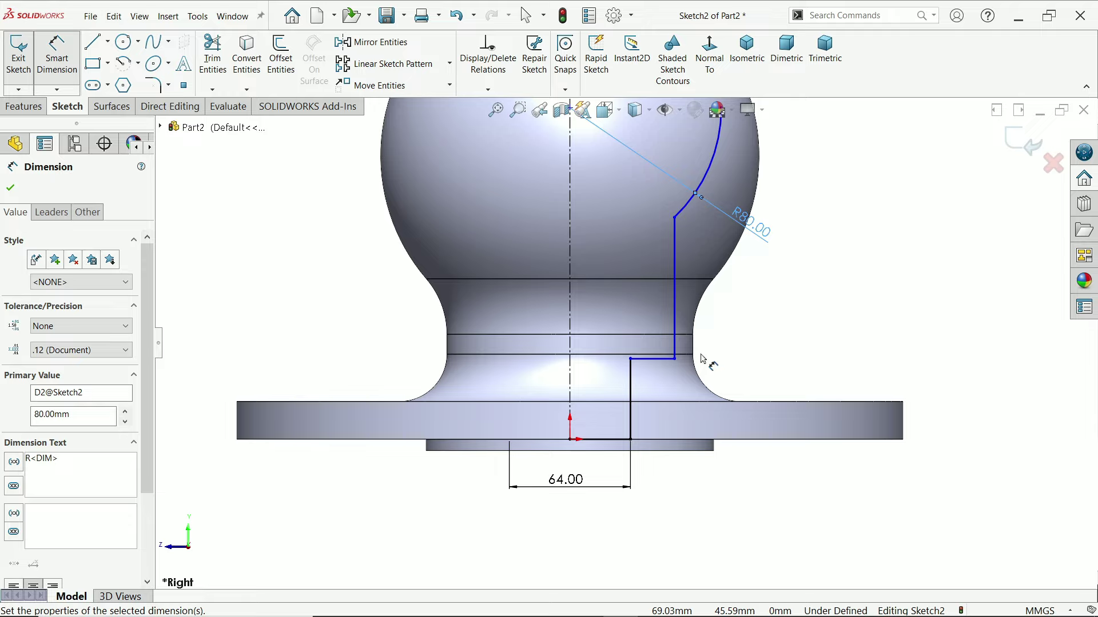
- Dimension the lower bore's vertical line with a height of 49 mm and finish dimensioning
{"action": "left_click", "coordinate": [632, 394]}
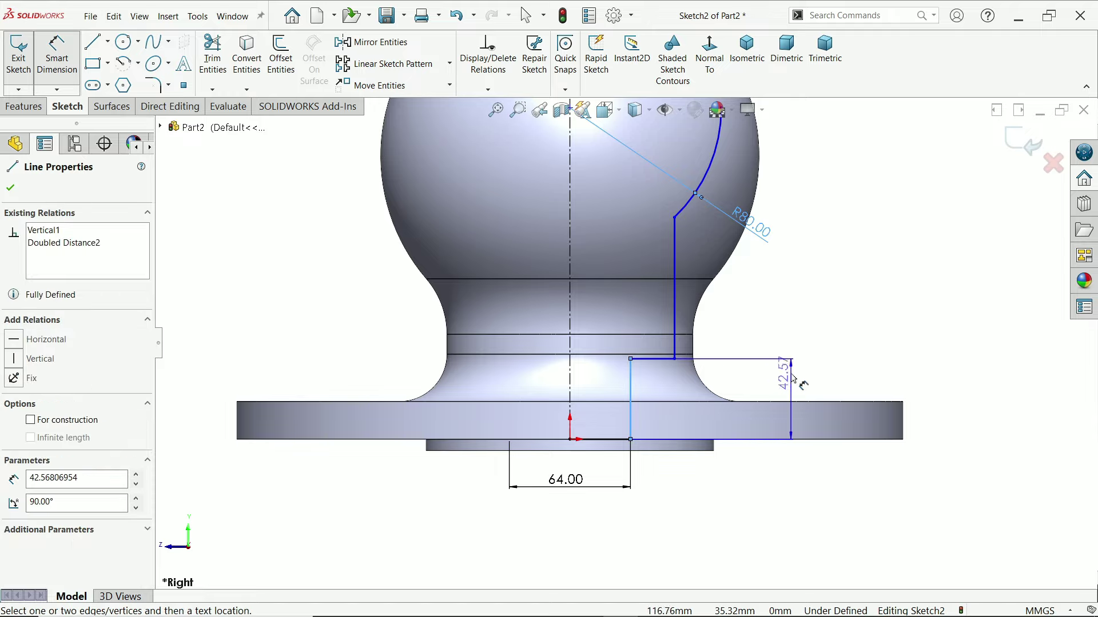
{"action": "left_click", "coordinate": [933, 399]}
{"action": "type", "text": "49"}
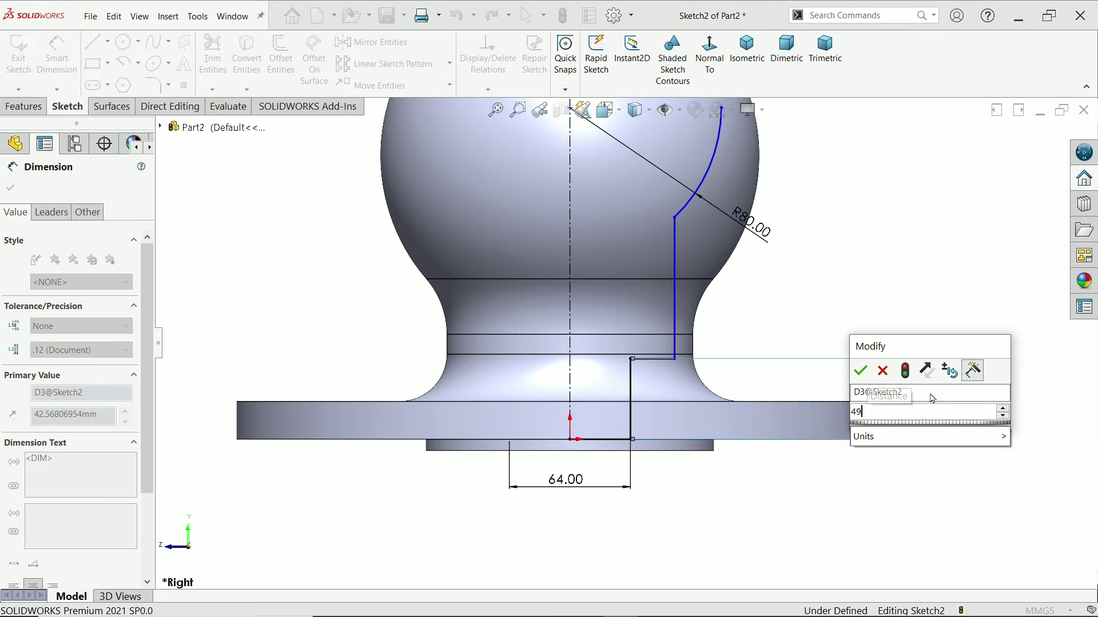
{"action": "key", "text": "Return"}
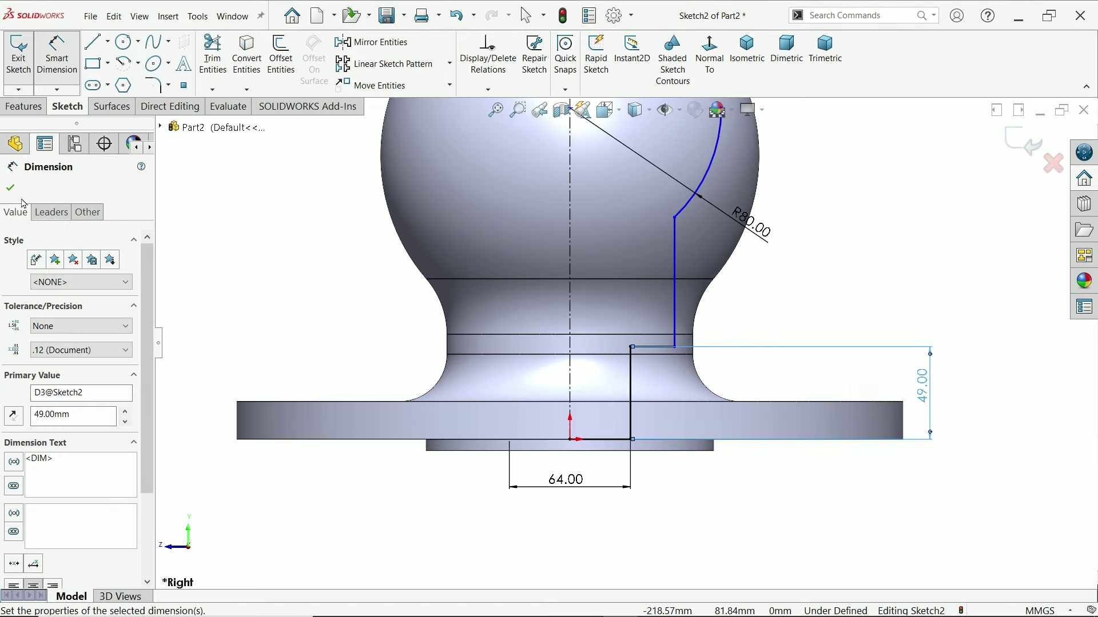
{"action": "left_click", "coordinate": [10, 188]}
- Draw a vertical line about 81 mm long from the arc's upper end and close the profile to the centerline's top endpoint
{"action": "scroll", "coordinate": [596, 400], "scroll_direction": "up", "scroll_amount": 4}
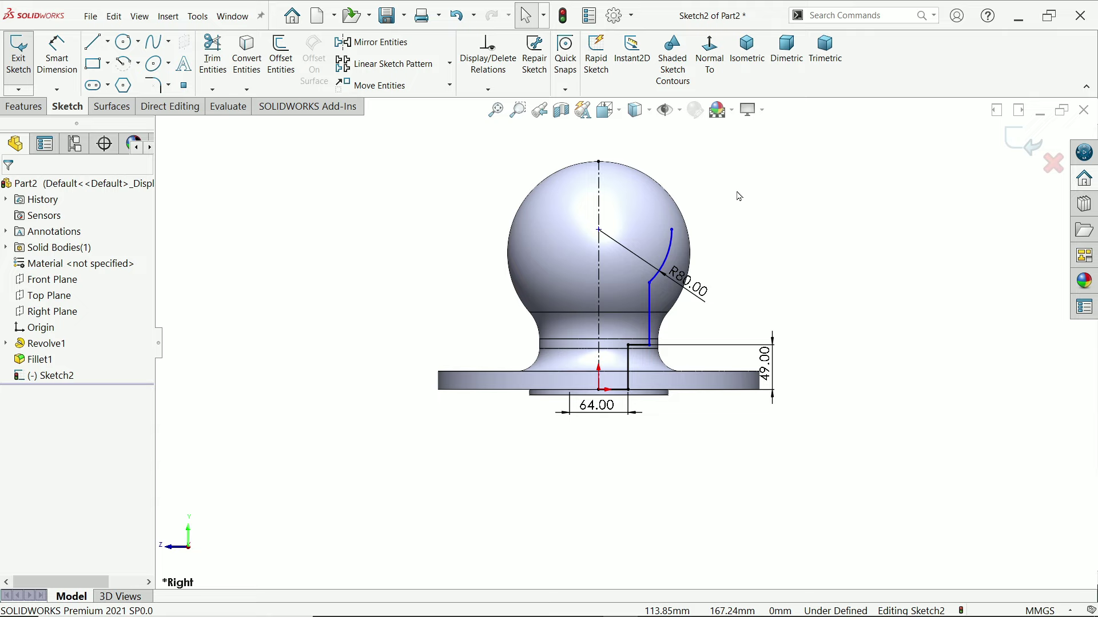
{"action": "scroll", "coordinate": [679, 221], "scroll_direction": "down", "scroll_amount": 1}
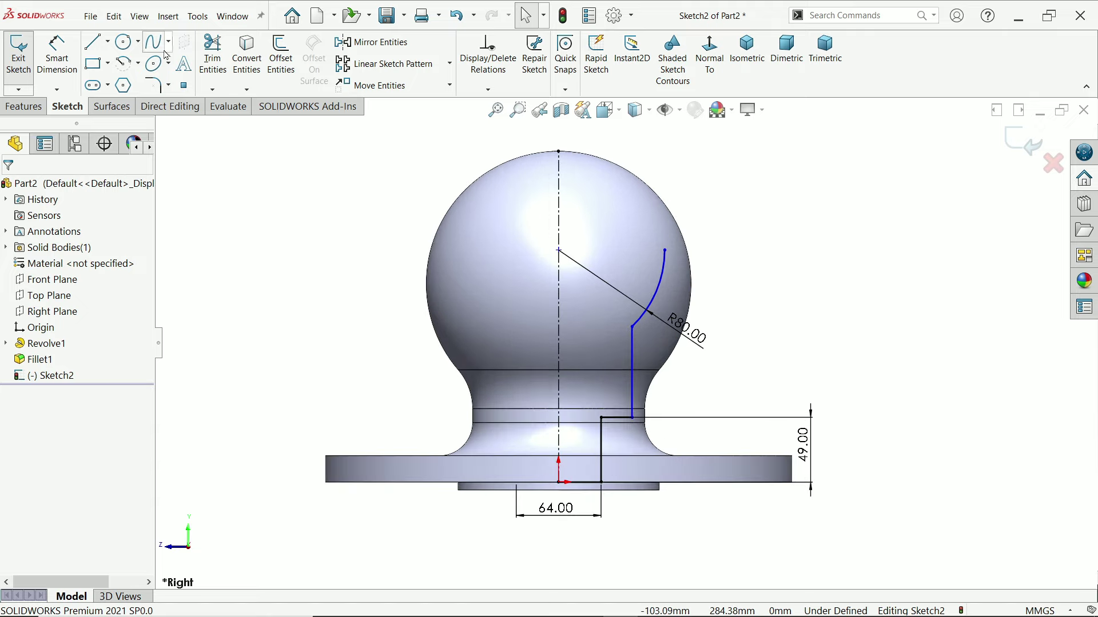
{"action": "left_click", "coordinate": [97, 47]}
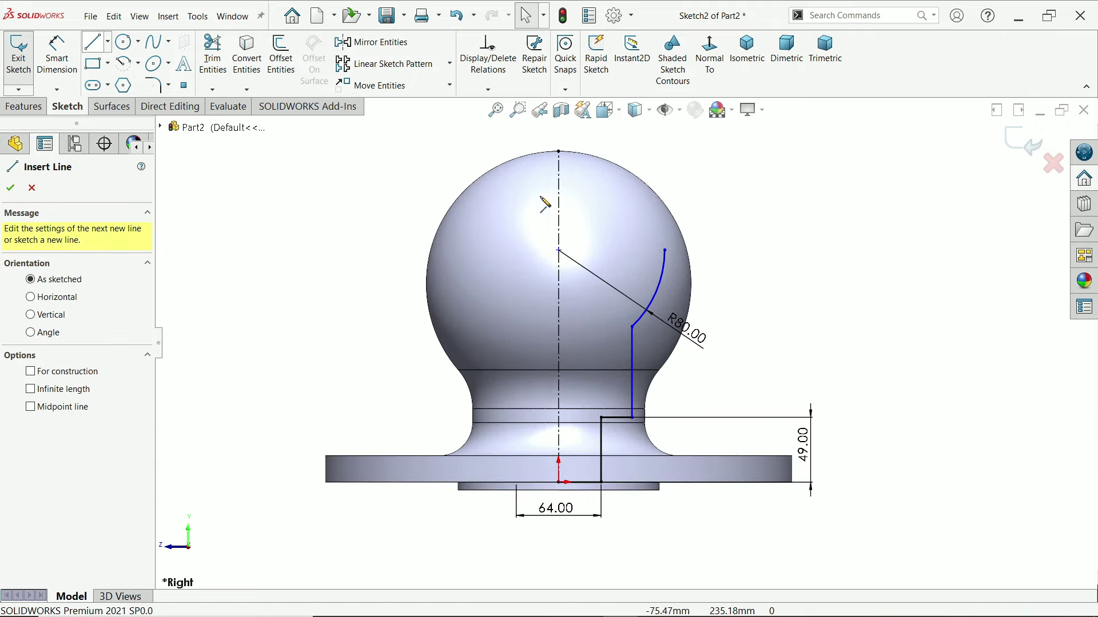
{"action": "left_click", "coordinate": [665, 250]}
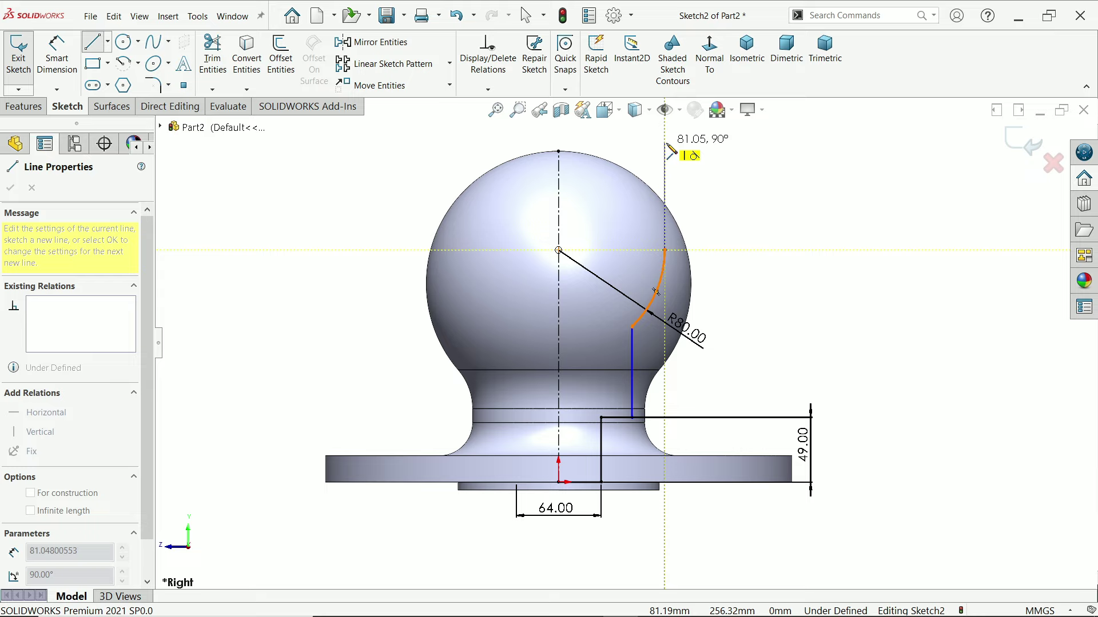
{"action": "left_click", "coordinate": [665, 143]}
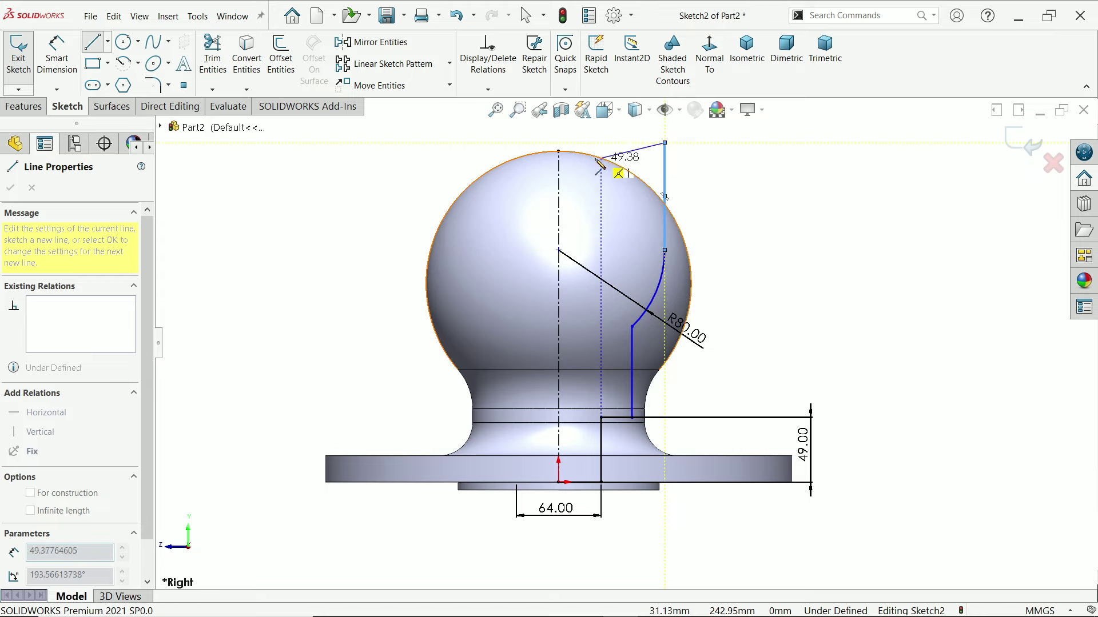
{"action": "left_click", "coordinate": [558, 151]}
{"action": "right_click", "coordinate": [574, 136]}
{"action": "key", "text": "Escape"}
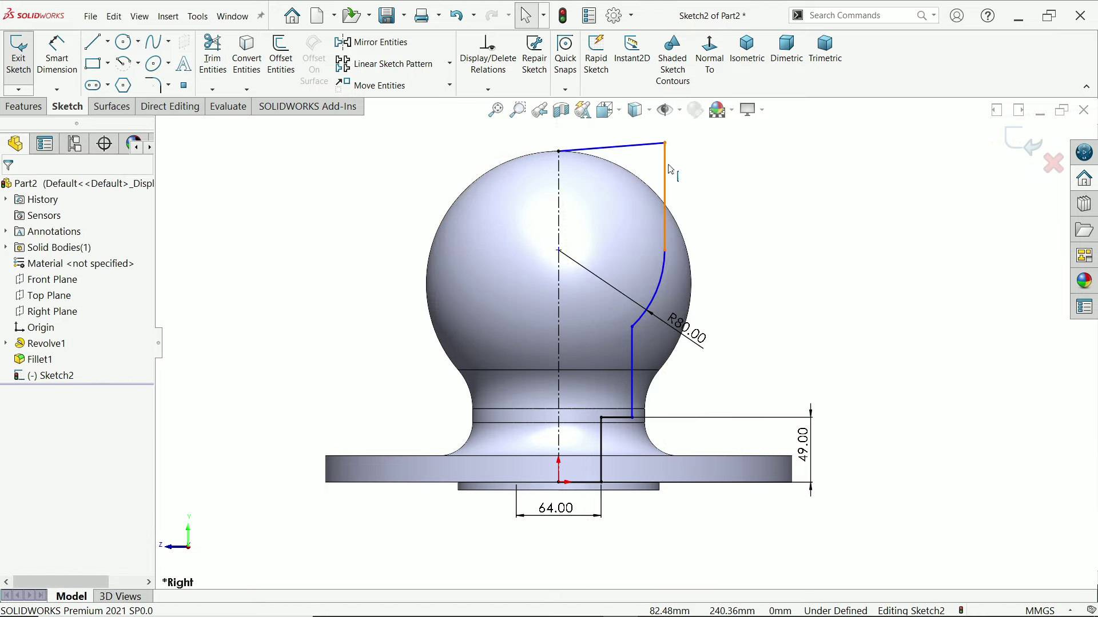
- Add a horizontal relation to the profile's slanted top line
{"action": "left_click", "coordinate": [641, 144]}
{"action": "left_click", "coordinate": [684, 93]}
{"action": "left_click", "coordinate": [708, 196]}
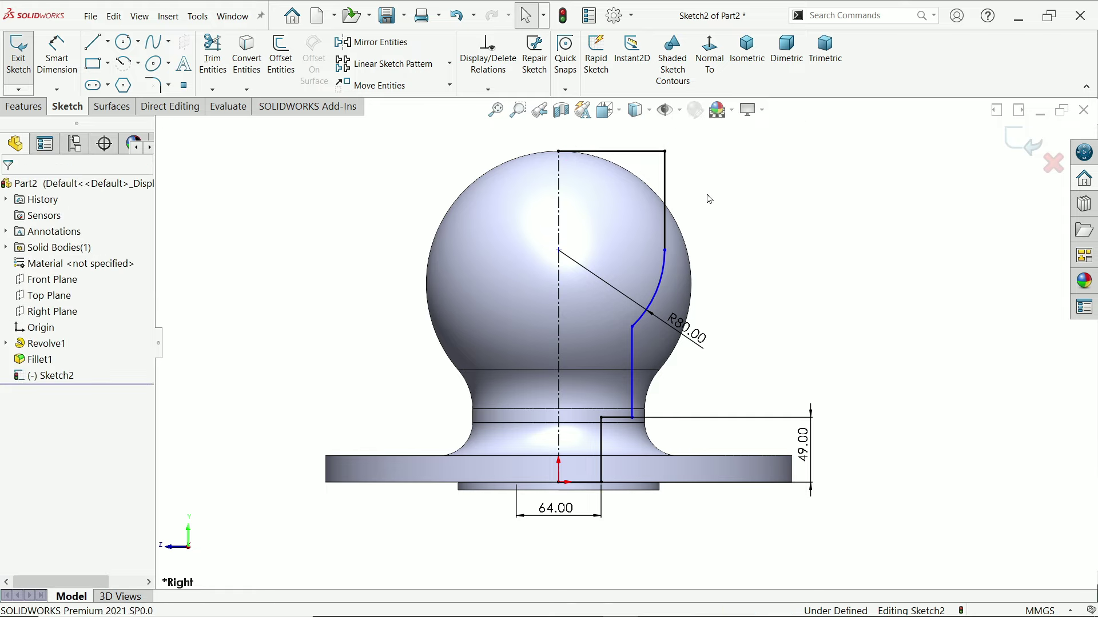
- Dimension the arc's centre 150 mm above the origin
{"action": "scroll", "coordinate": [688, 337], "scroll_direction": "down", "scroll_amount": 2}
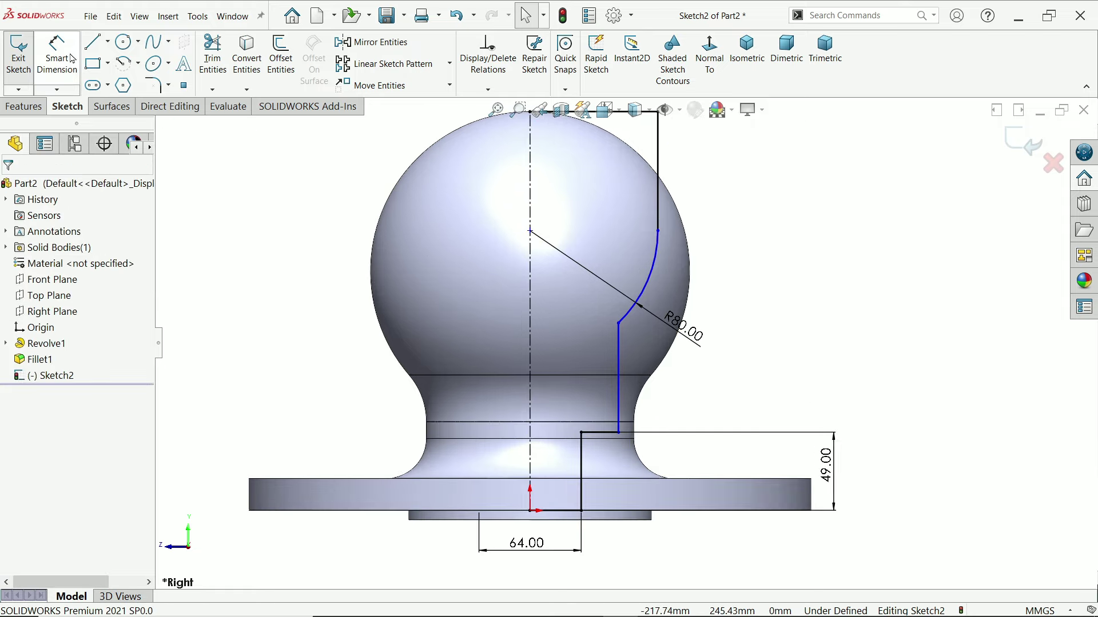
{"action": "left_click", "coordinate": [41, 57]}
{"action": "left_click", "coordinate": [530, 231]}
{"action": "left_click", "coordinate": [530, 511]}
{"action": "left_click", "coordinate": [211, 371]}
{"action": "type", "text": "150"}
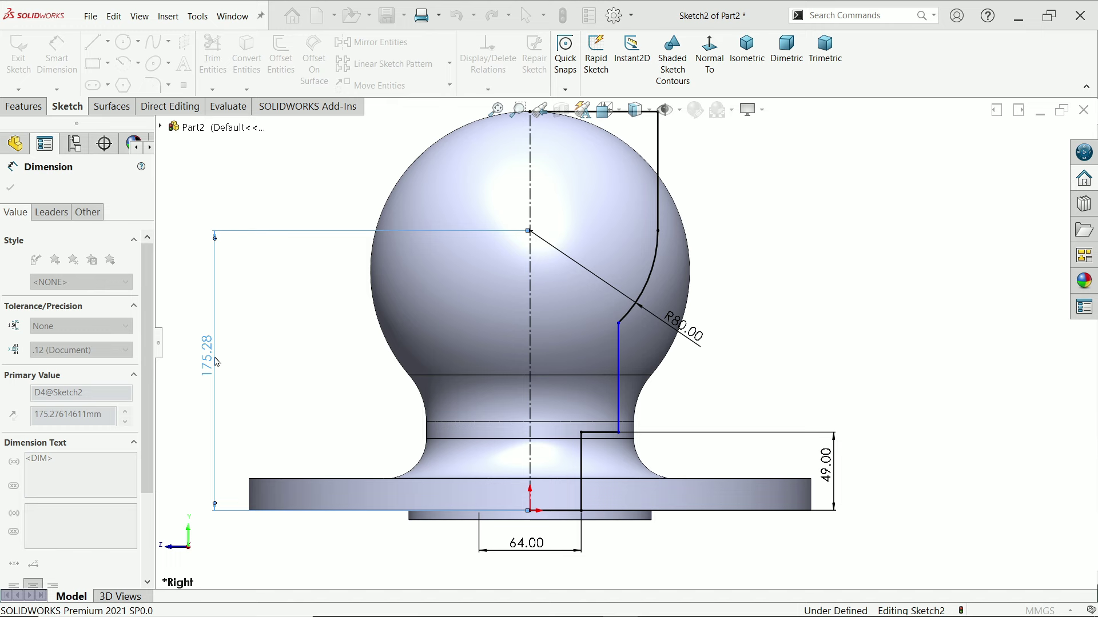
{"action": "key", "text": "Return"}
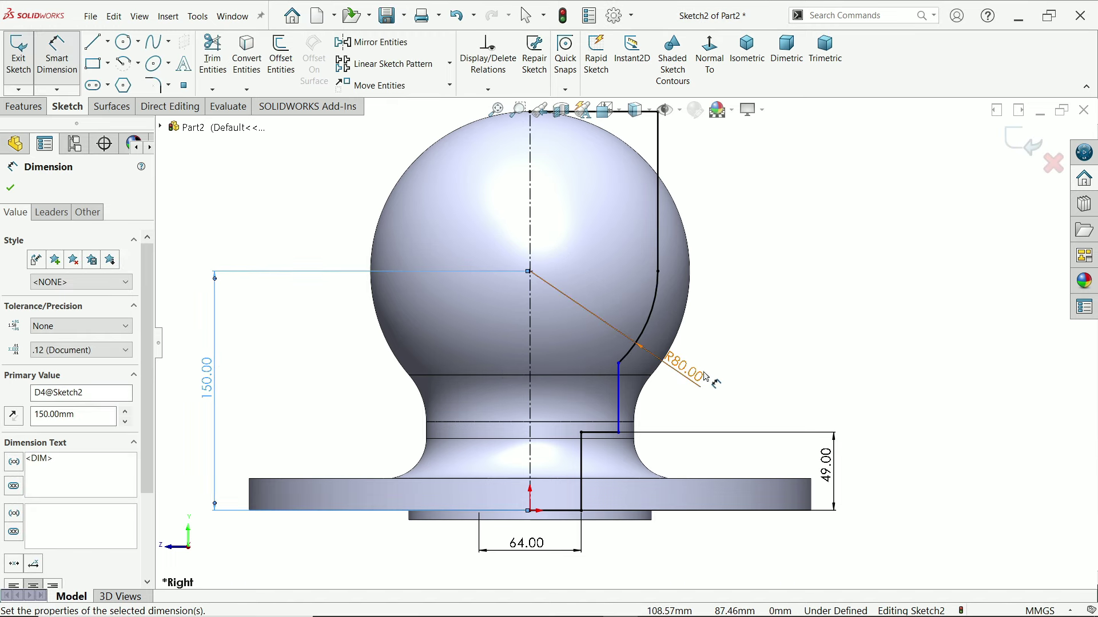
{"action": "scroll", "coordinate": [673, 454], "scroll_direction": "down", "scroll_amount": 2}
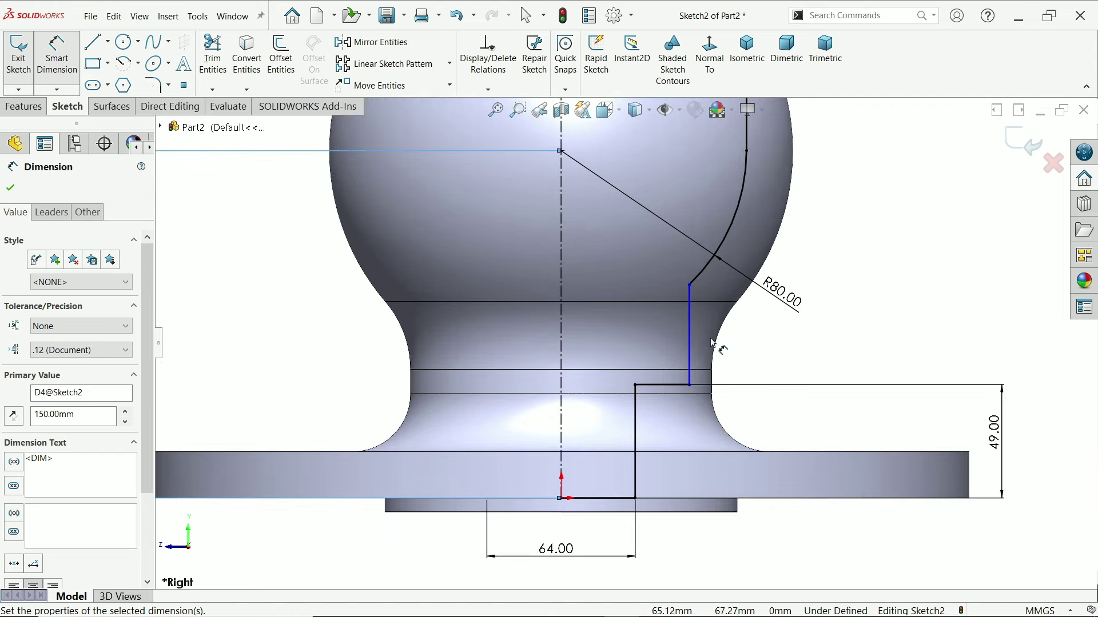
- Dimension the bore profile's middle vertical line to an 85 mm diameter about the centerline
{"action": "left_click", "coordinate": [690, 342]}
{"action": "left_click", "coordinate": [561, 333]}
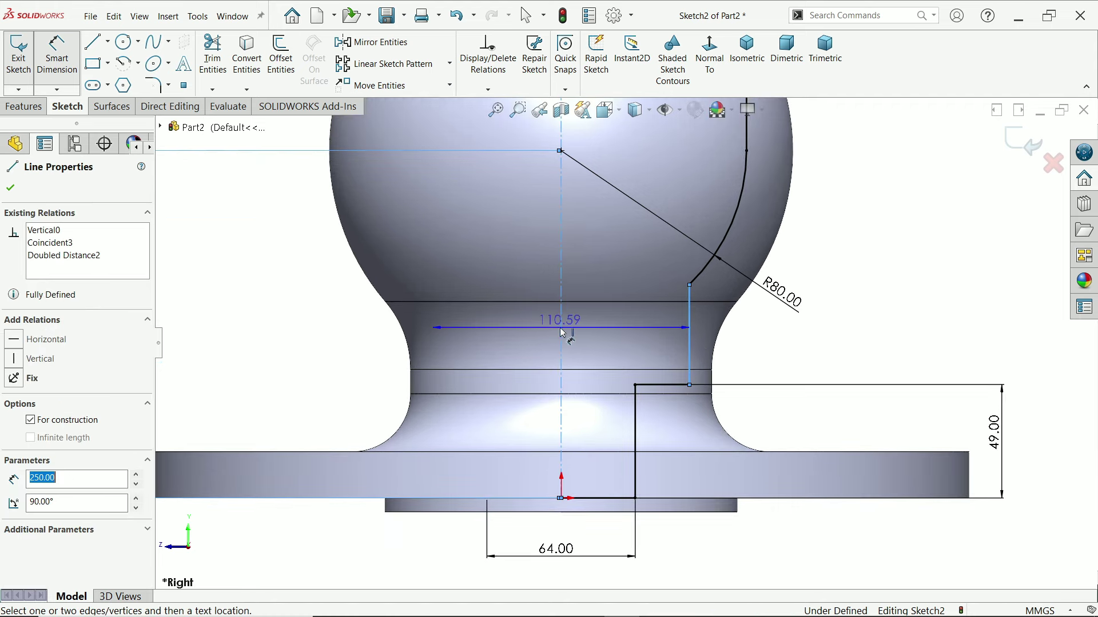
{"action": "left_click", "coordinate": [532, 352]}
{"action": "type", "text": "85"}
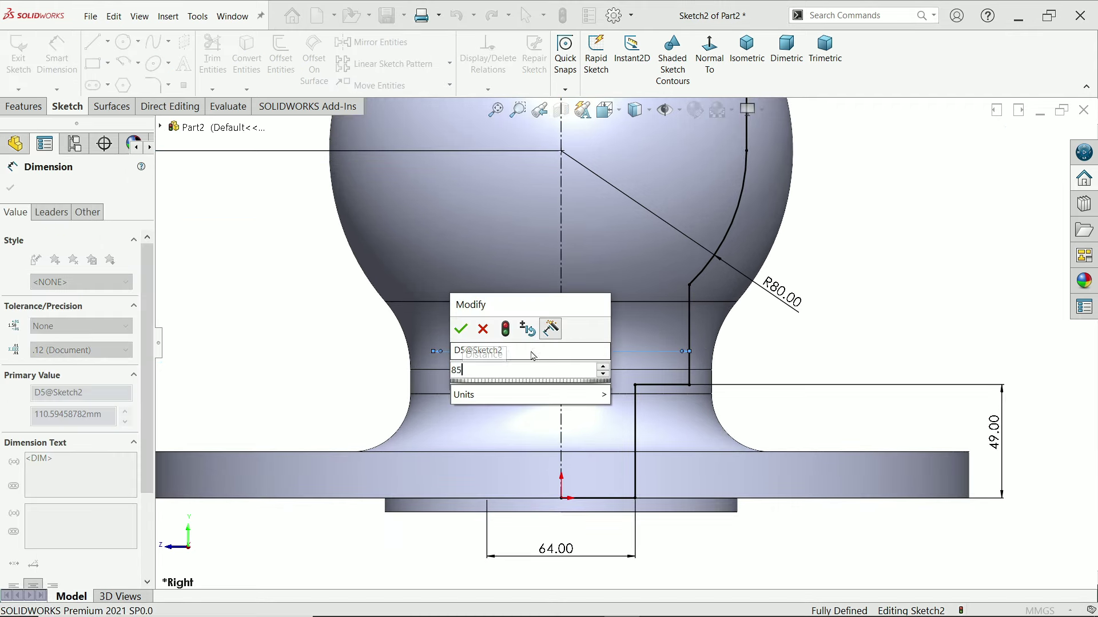
{"action": "key", "text": "Return"}
- Cut the stepped bore with a Revolved Cut of the profile, automatically closing the sketch and revolving it Blind through 360 degrees about the centerline
{"action": "scroll", "coordinate": [624, 356], "scroll_direction": "up", "scroll_amount": 1}
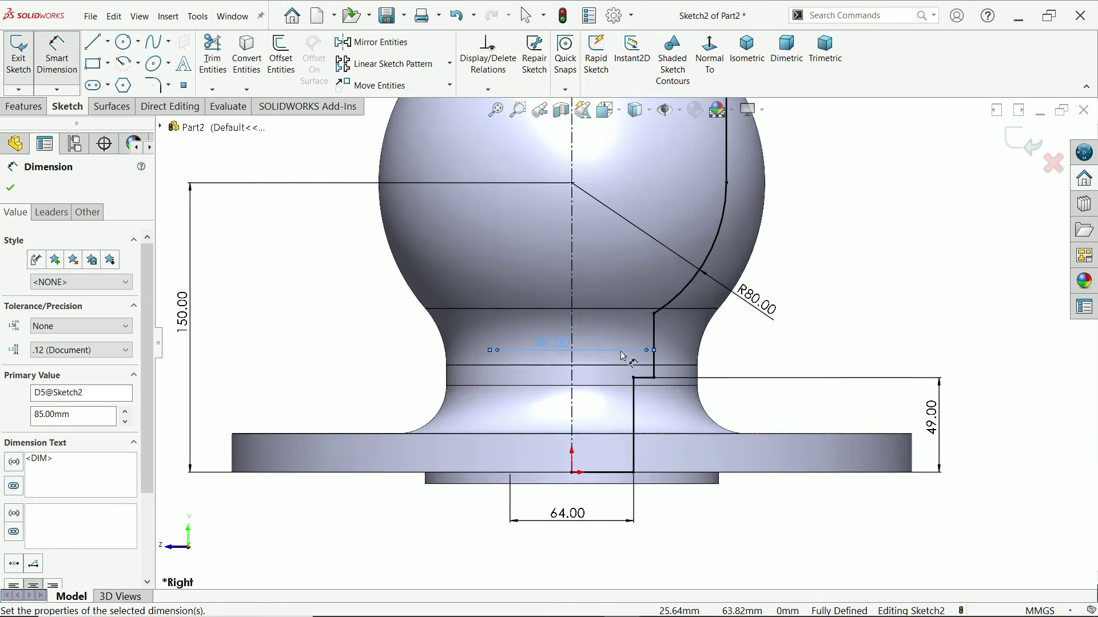
{"action": "scroll", "coordinate": [622, 353], "scroll_direction": "up", "scroll_amount": 4}
{"action": "scroll", "coordinate": [665, 245], "scroll_direction": "down", "scroll_amount": 2}
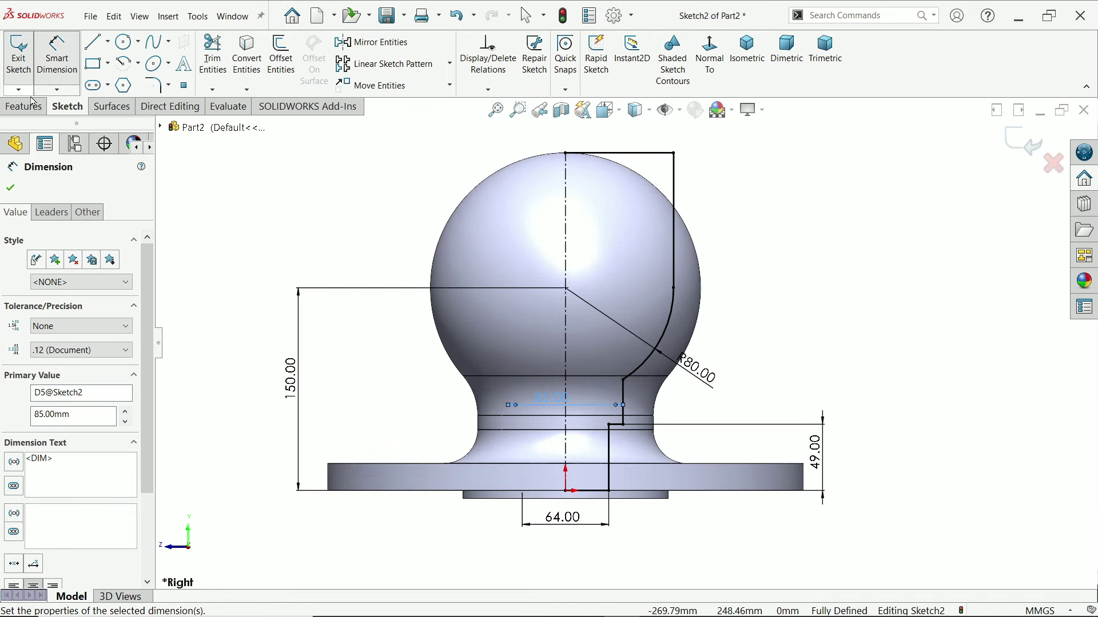
{"action": "left_click", "coordinate": [32, 103]}
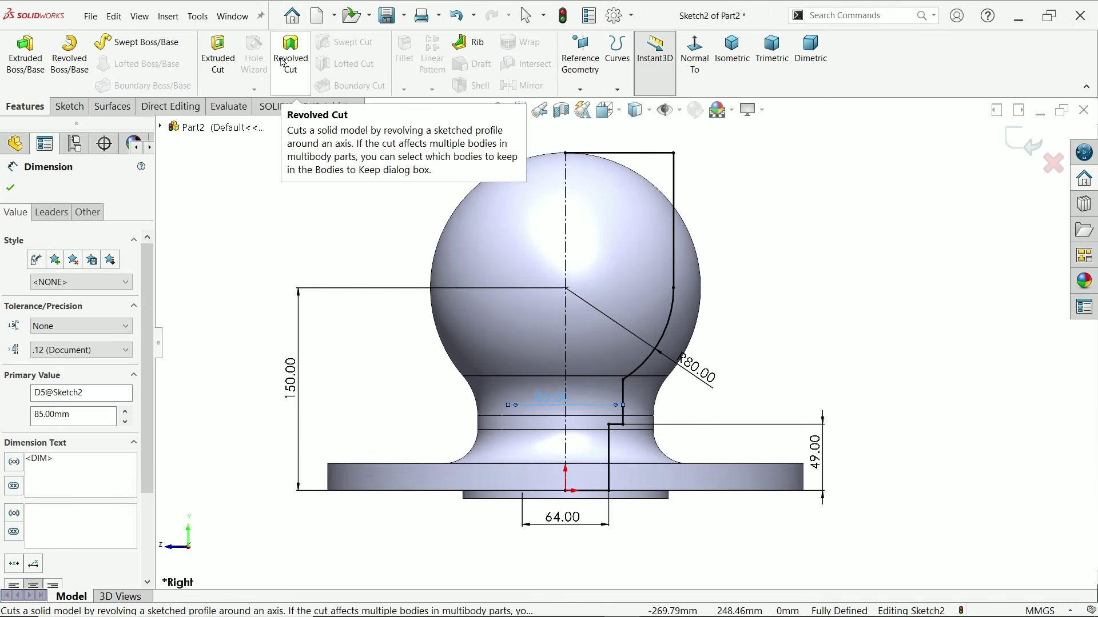
{"action": "left_click", "coordinate": [297, 70]}
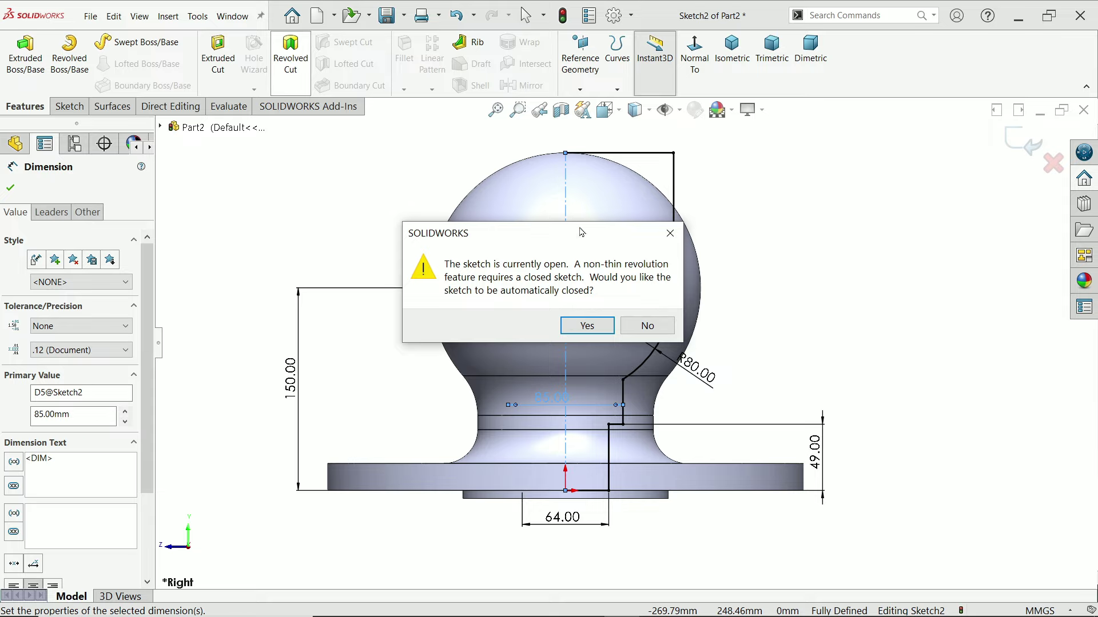
{"action": "left_click", "coordinate": [586, 325]}
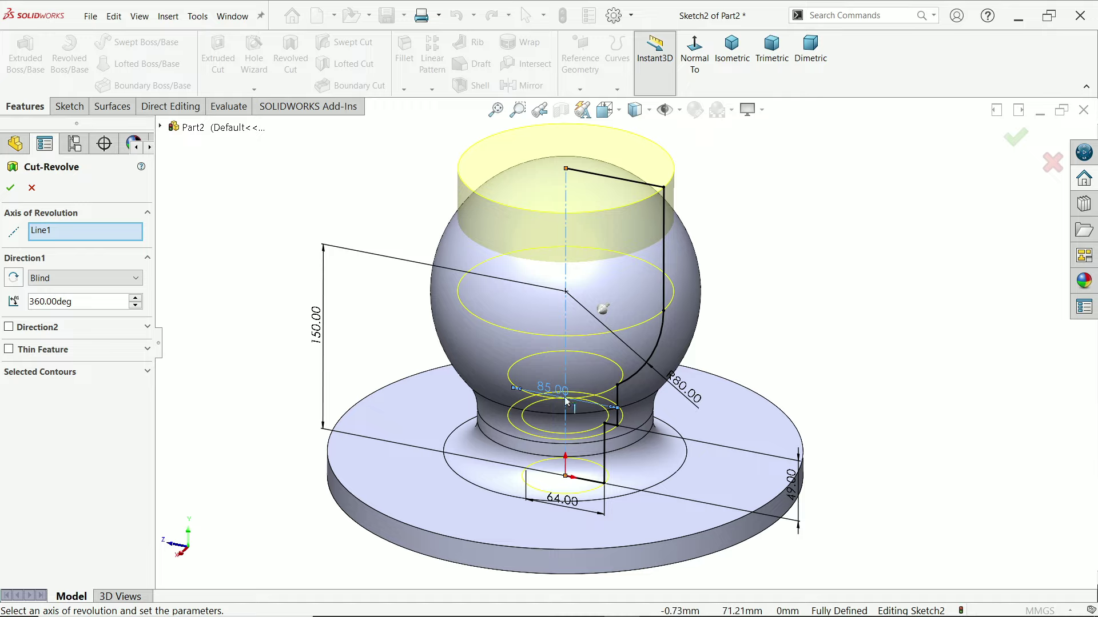
{"action": "left_click", "coordinate": [47, 283]}
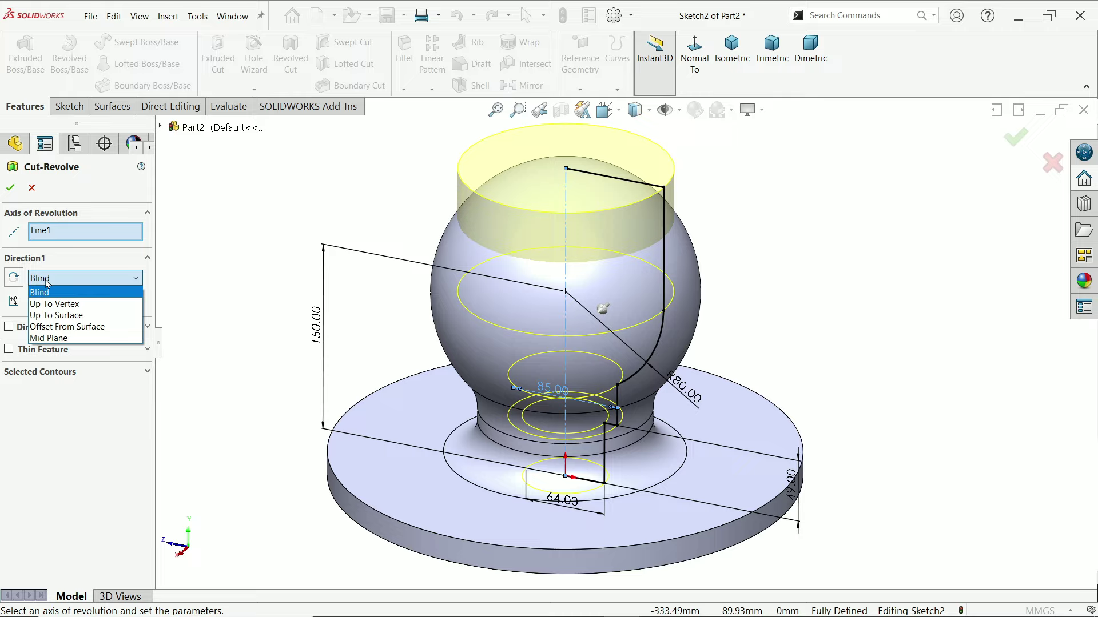
{"action": "left_click", "coordinate": [48, 284]}
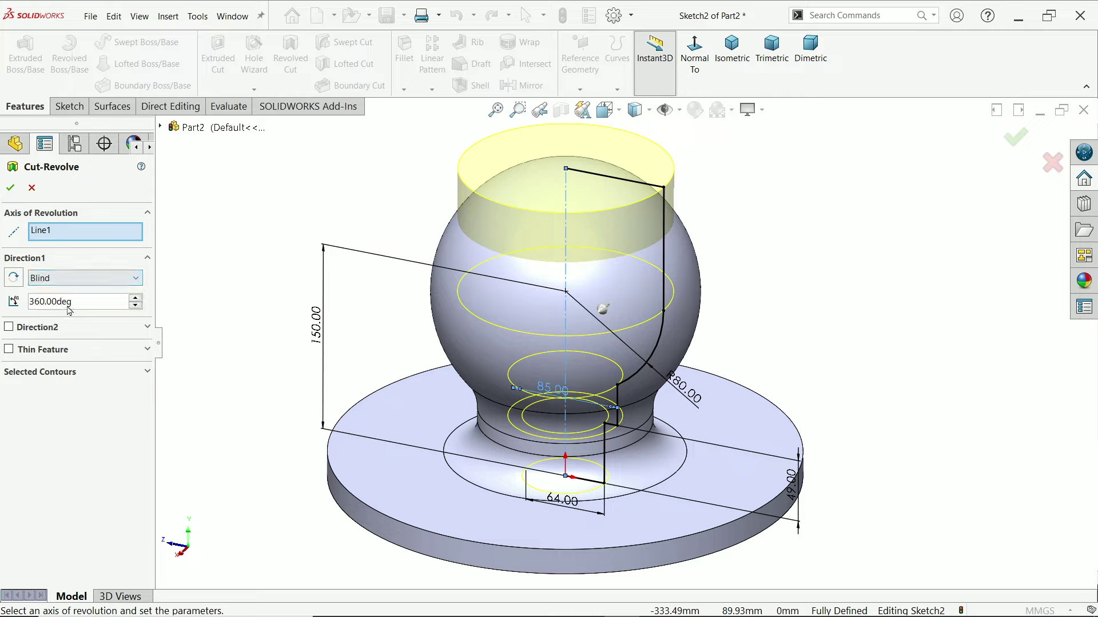
{"action": "left_click", "coordinate": [11, 188]}
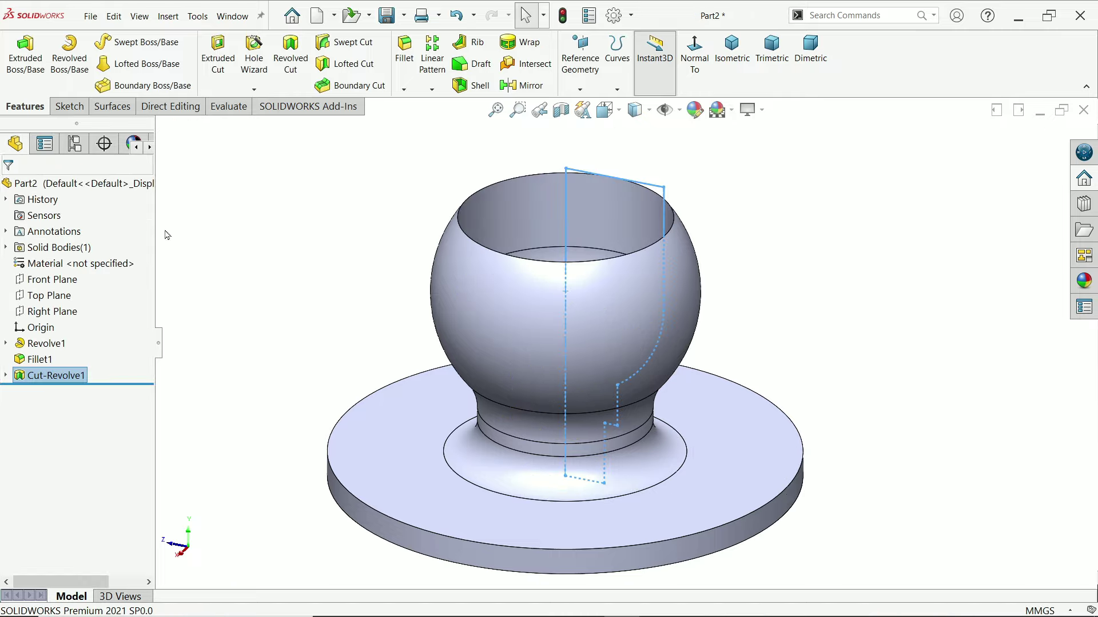
- Switch to the SolidWorks Exercise 168 drawing and examine the side profile arcs and their centre heights in the front and right views
{"action": "left_click", "coordinate": [290, 234]}
{"action": "mouse_move", "coordinate": [314, 246]}
{"action": "middle_mouse_down"}
{"action": "mouse_move", "coordinate": [308, 419]}
{"action": "mouse_move", "coordinate": [332, 125]}
{"action": "mouse_move", "coordinate": [327, 281]}
{"action": "middle_mouse_up"}
{"action": "key", "text": "alt+Tab"}
{"action": "left_click_drag", "start_coordinate": [490, 368], "coordinate": [436, 368]}
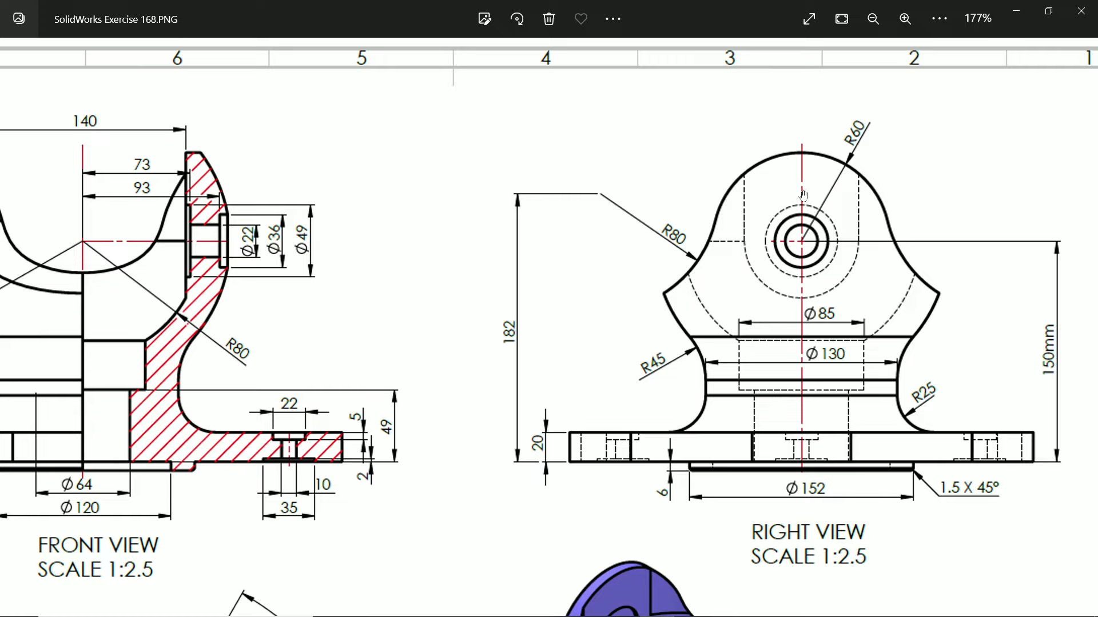
{"action": "left_click_drag", "start_coordinate": [179, 221], "coordinate": [307, 201]}
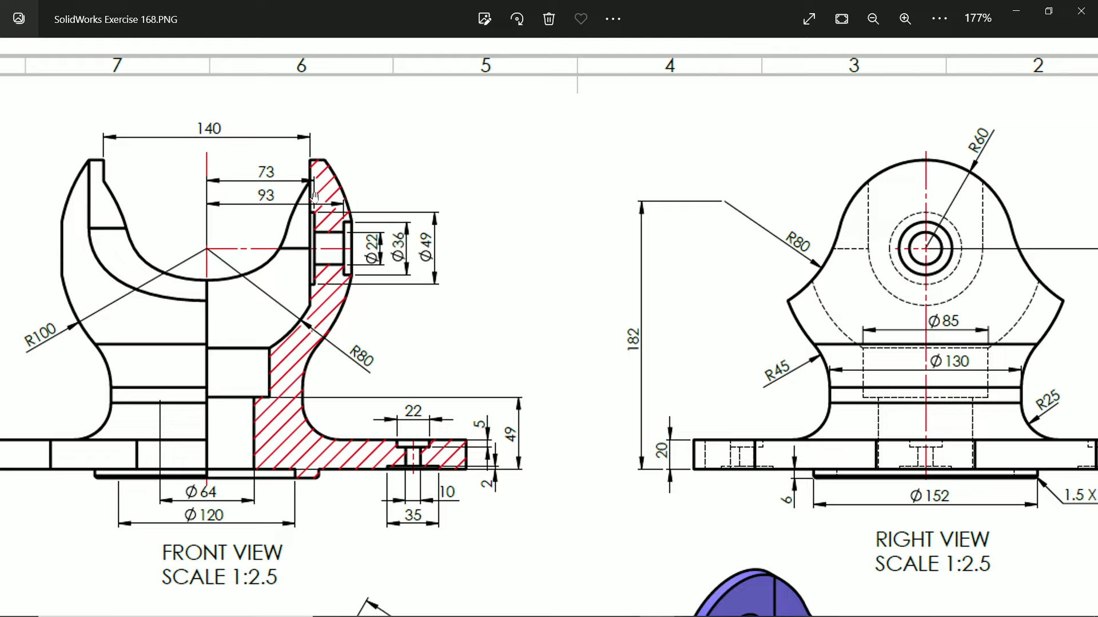
{"action": "left_click_drag", "start_coordinate": [469, 286], "coordinate": [448, 275]}
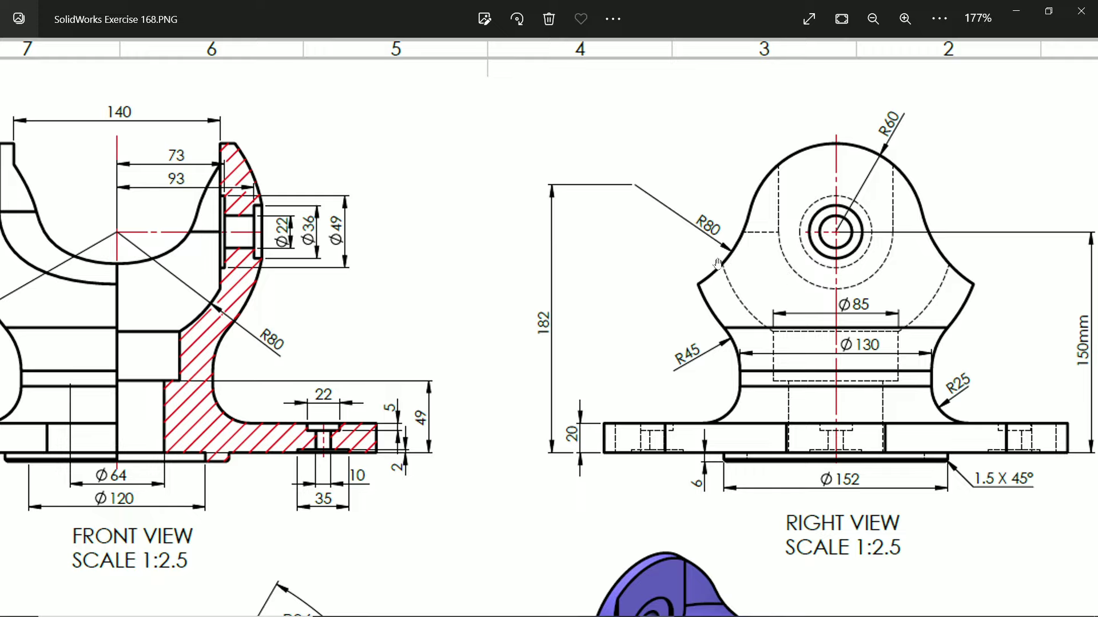
{"action": "left_click_drag", "start_coordinate": [873, 180], "coordinate": [836, 186]}
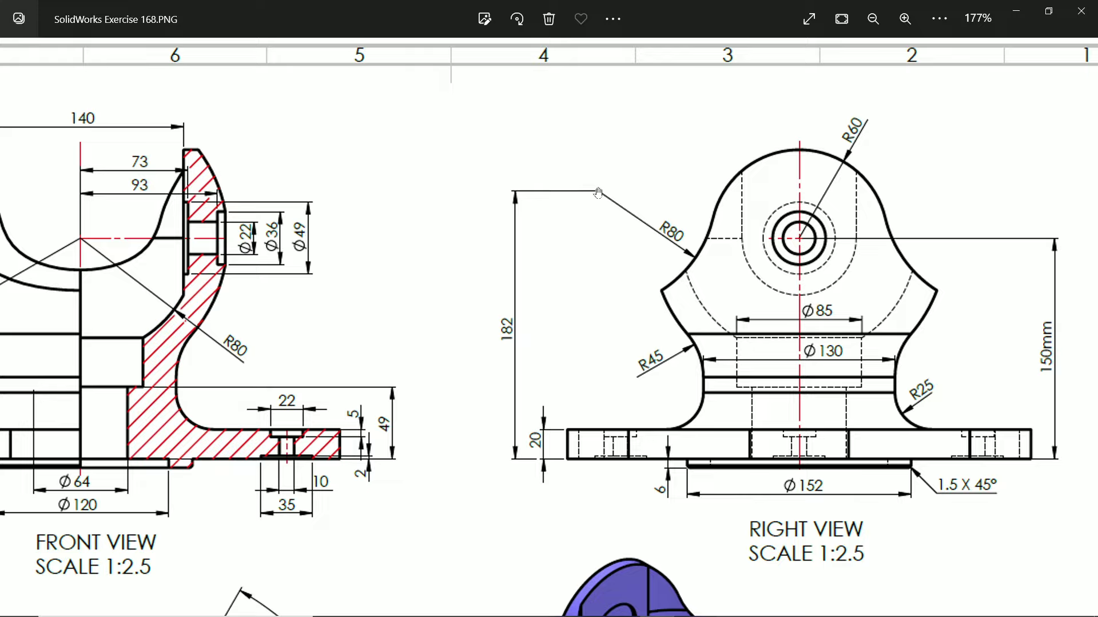
{"action": "left_click", "coordinate": [1020, 11]}
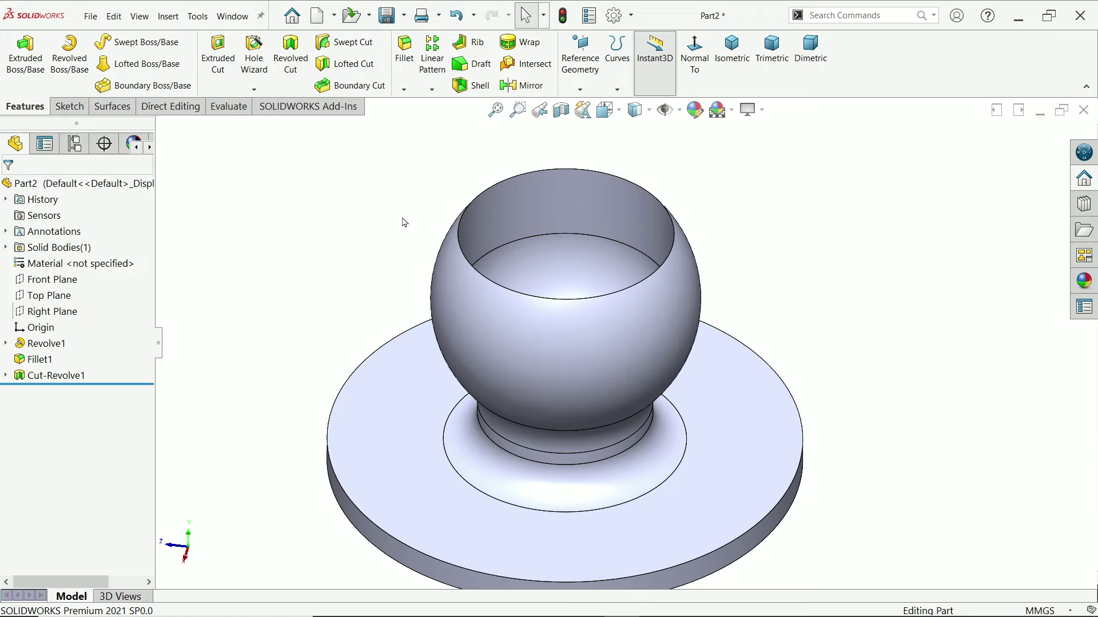
- Start a sketch on the Right Plane and draw a circle of about 56 mm radius over the upper part of the sphere
{"action": "left_click", "coordinate": [734, 48]}
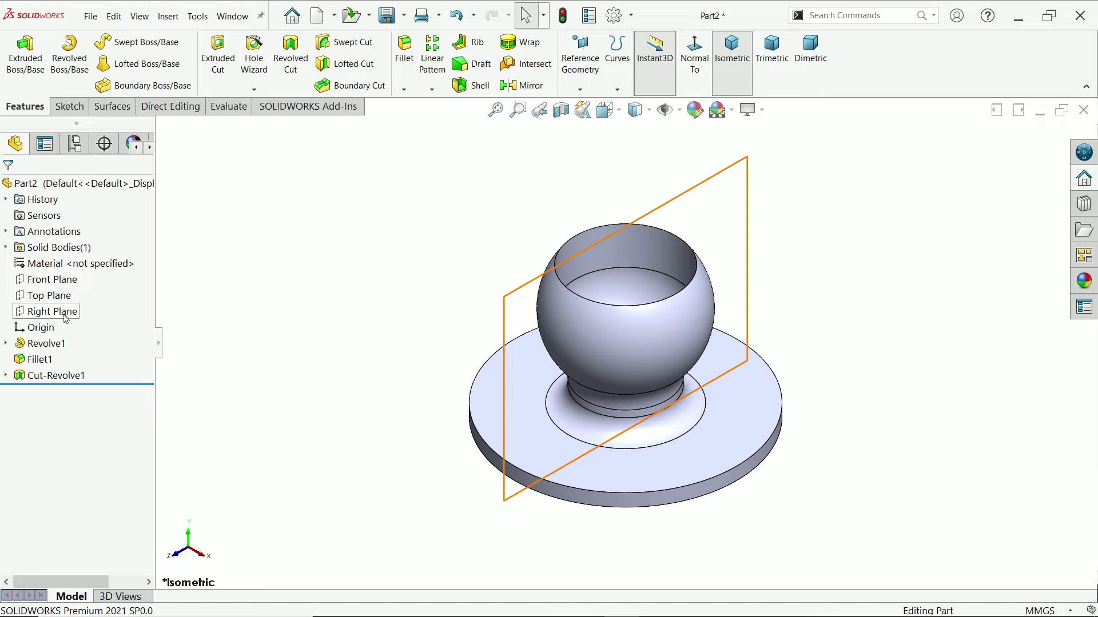
{"action": "left_click", "coordinate": [67, 313]}
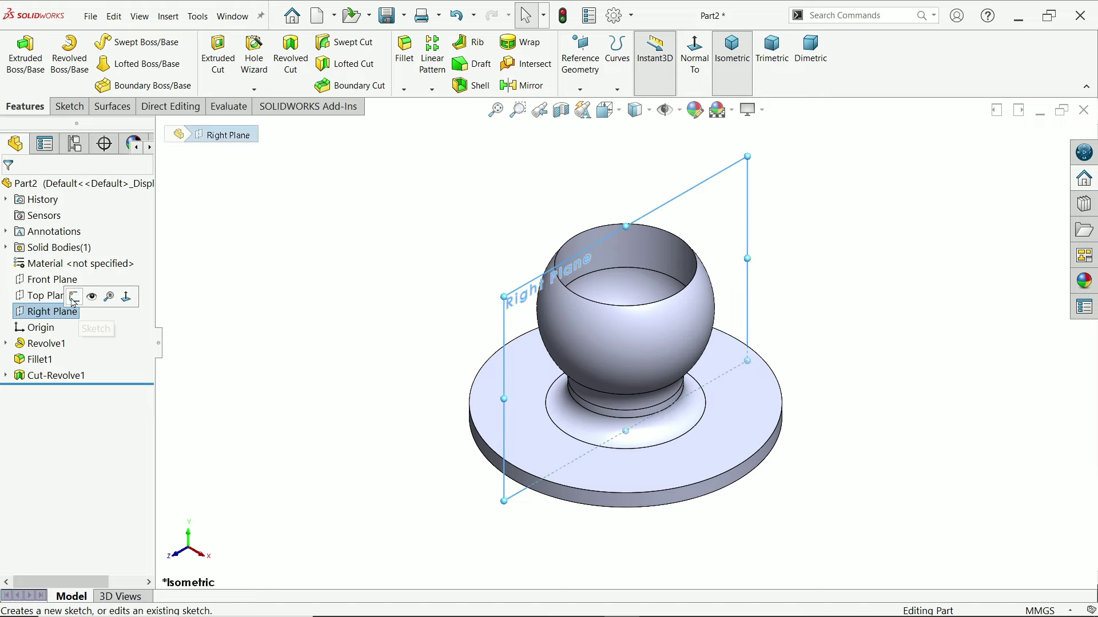
{"action": "left_click", "coordinate": [106, 295]}
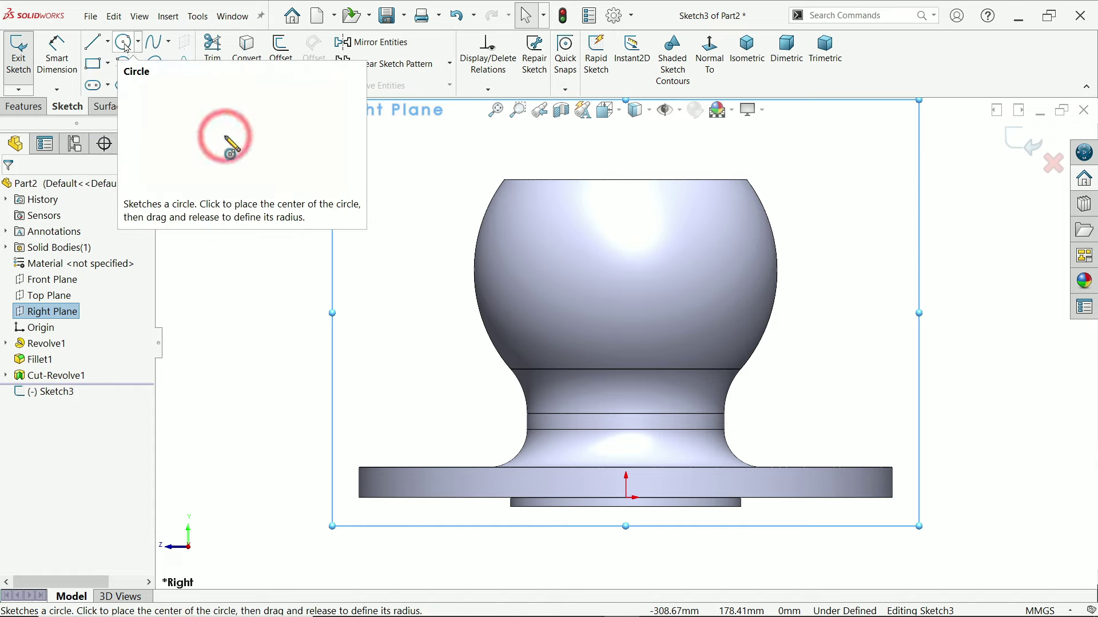
{"action": "left_click", "coordinate": [127, 47]}
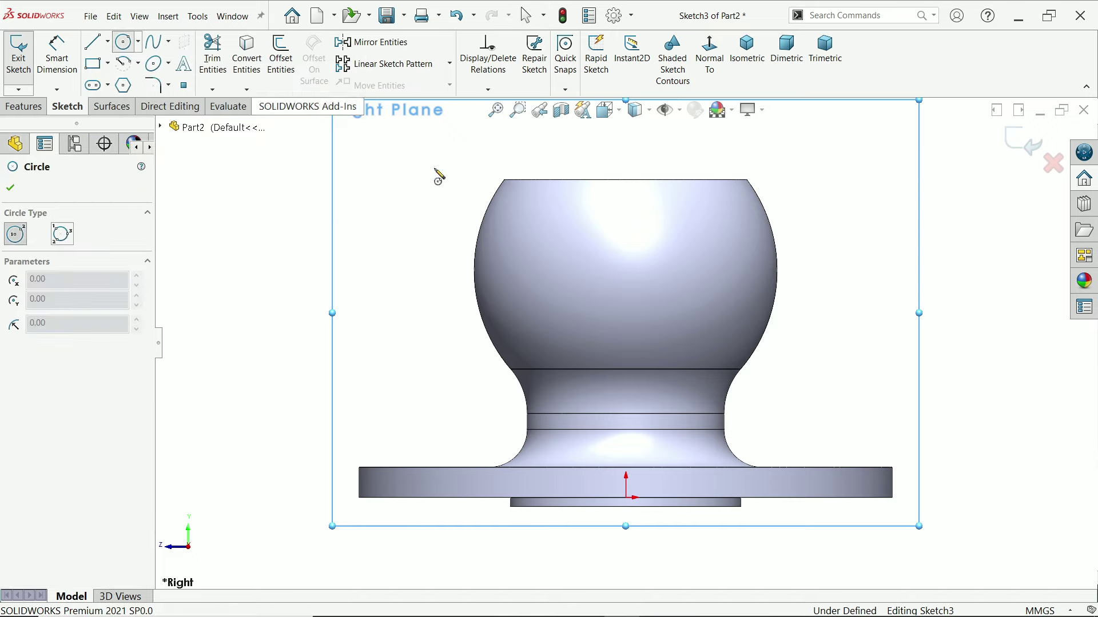
{"action": "left_click", "coordinate": [630, 246]}
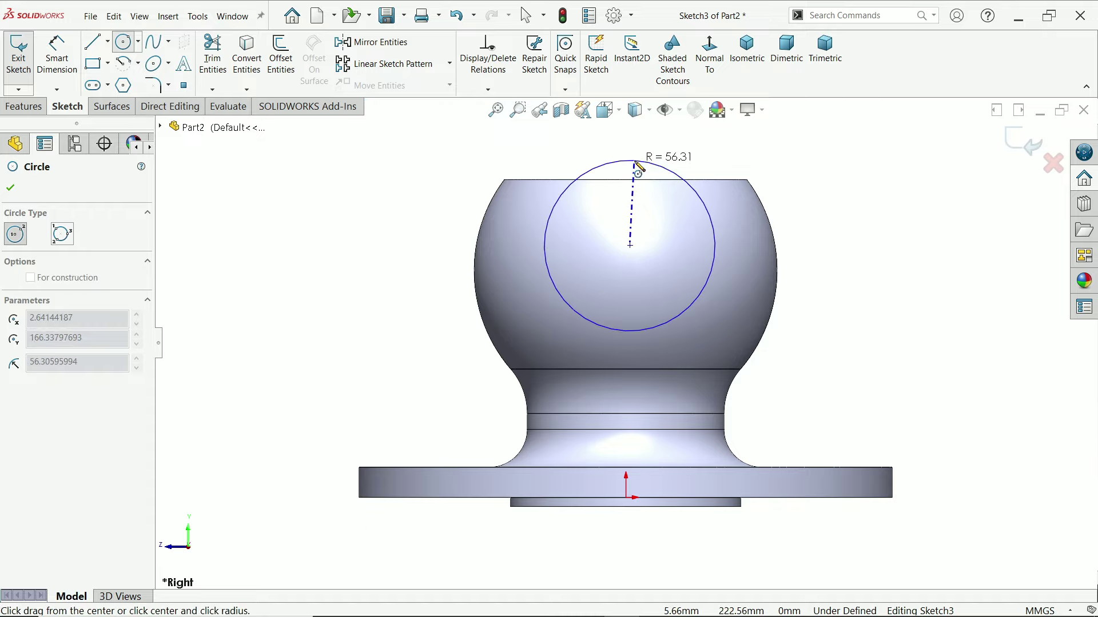
{"action": "left_click", "coordinate": [637, 164]}
- Draw a centerline from the circle's centre to the origin and make it vertical
{"action": "left_click", "coordinate": [108, 43]}
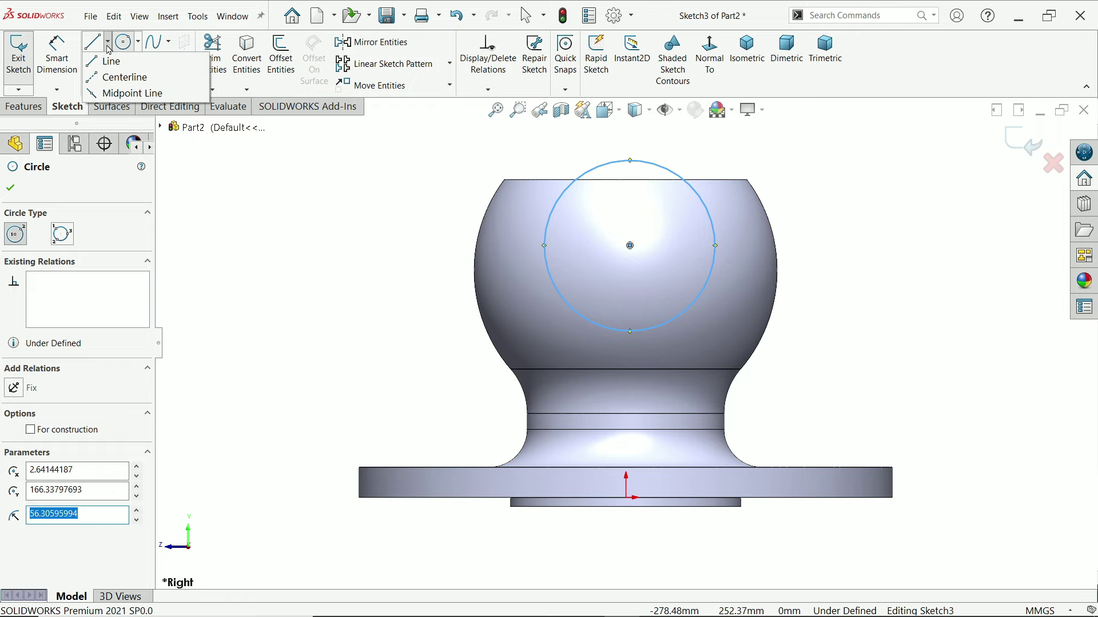
{"action": "left_click", "coordinate": [114, 78]}
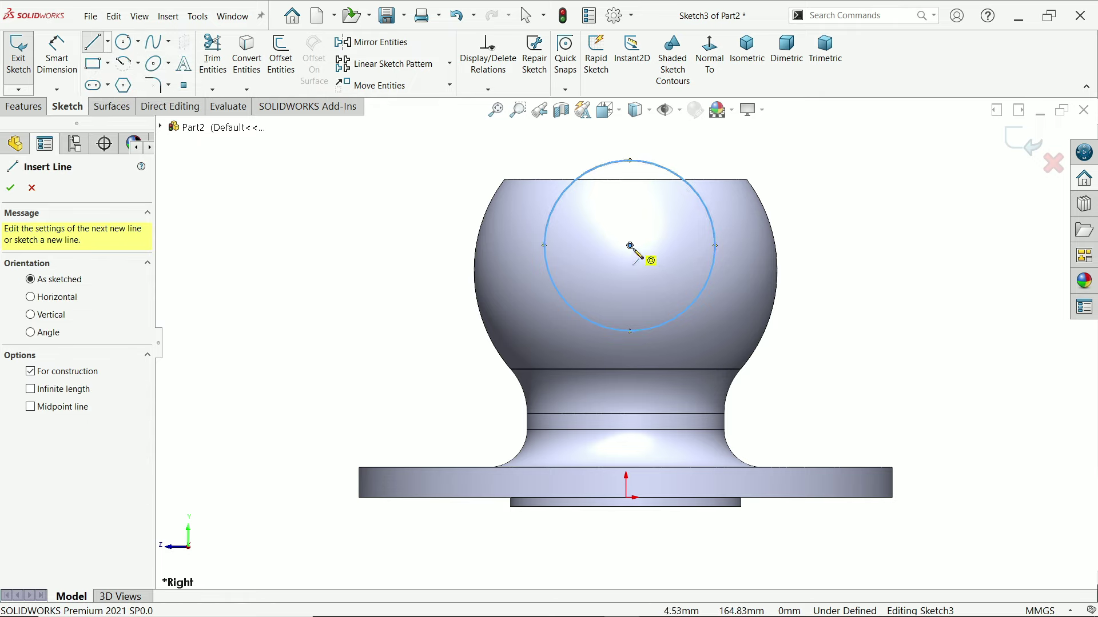
{"action": "left_click", "coordinate": [630, 246]}
{"action": "left_click", "coordinate": [626, 497]}
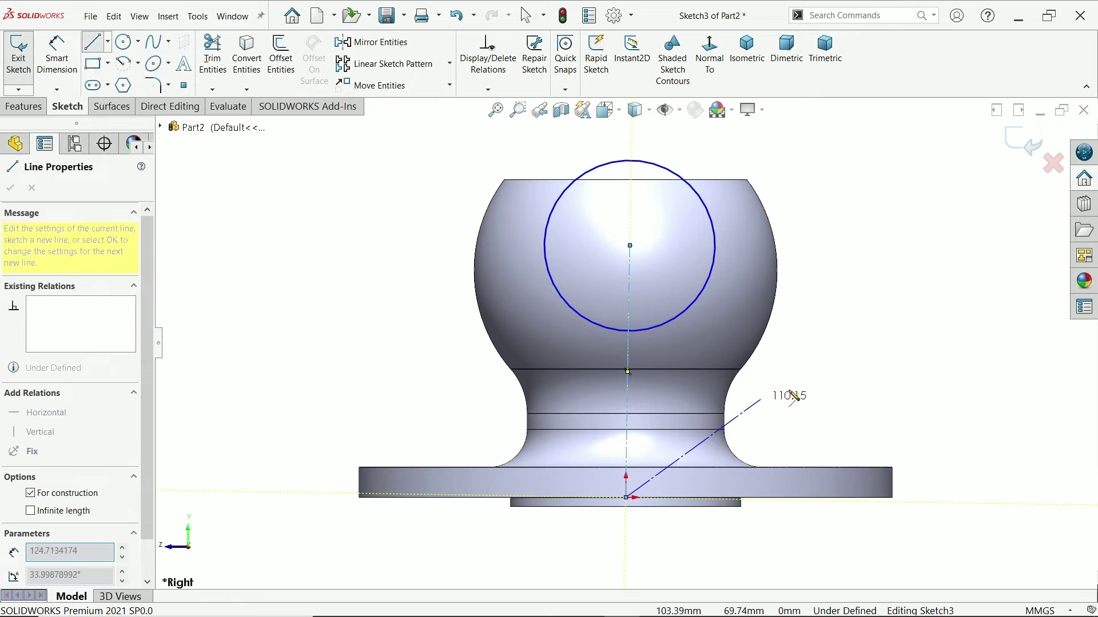
{"action": "right_click", "coordinate": [791, 397]}
{"action": "left_click", "coordinate": [822, 397]}
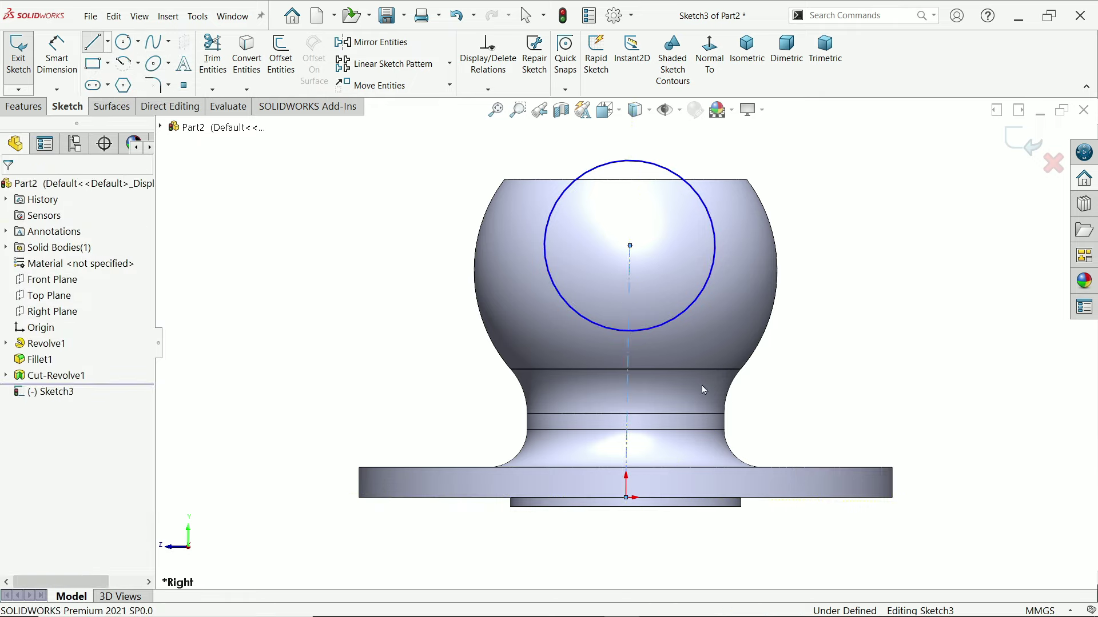
{"action": "left_click", "coordinate": [628, 394]}
{"action": "left_click", "coordinate": [678, 342]}
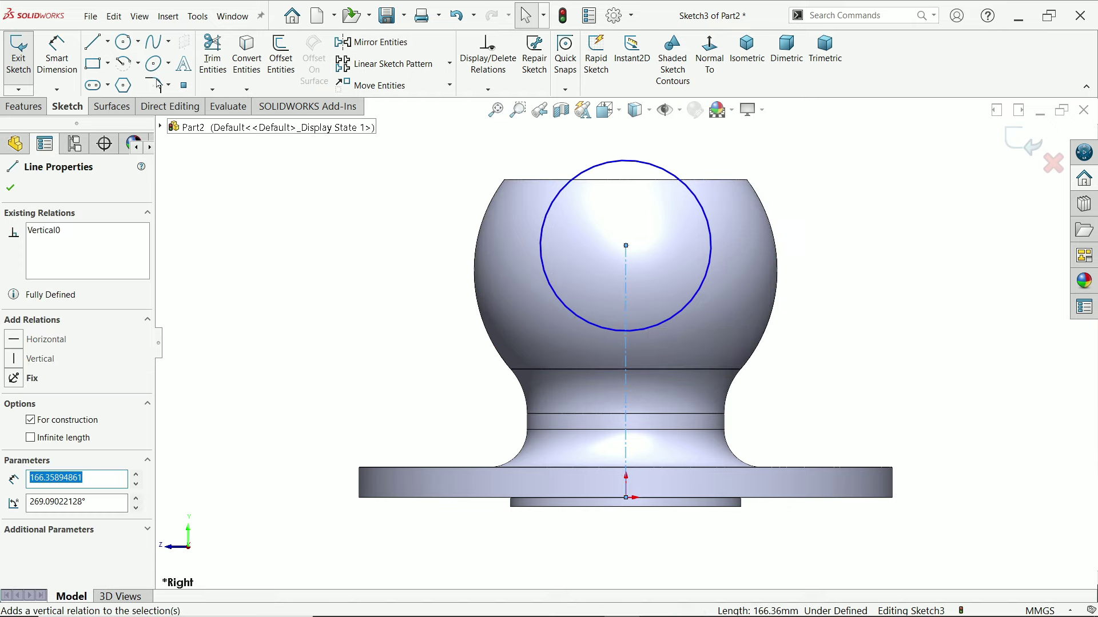
- Dimension the vertical centerline to a length of 150 mm
{"action": "left_click", "coordinate": [57, 54]}
{"action": "left_click", "coordinate": [629, 381]}
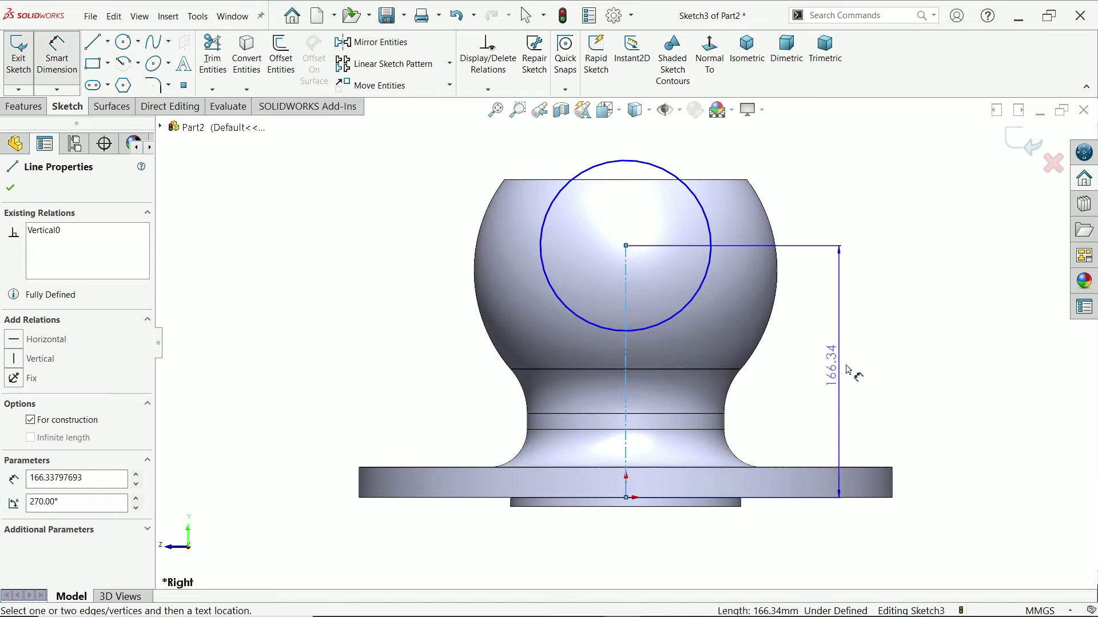
{"action": "left_click", "coordinate": [857, 366]}
{"action": "type", "text": "150"}
{"action": "key", "text": "Return"}
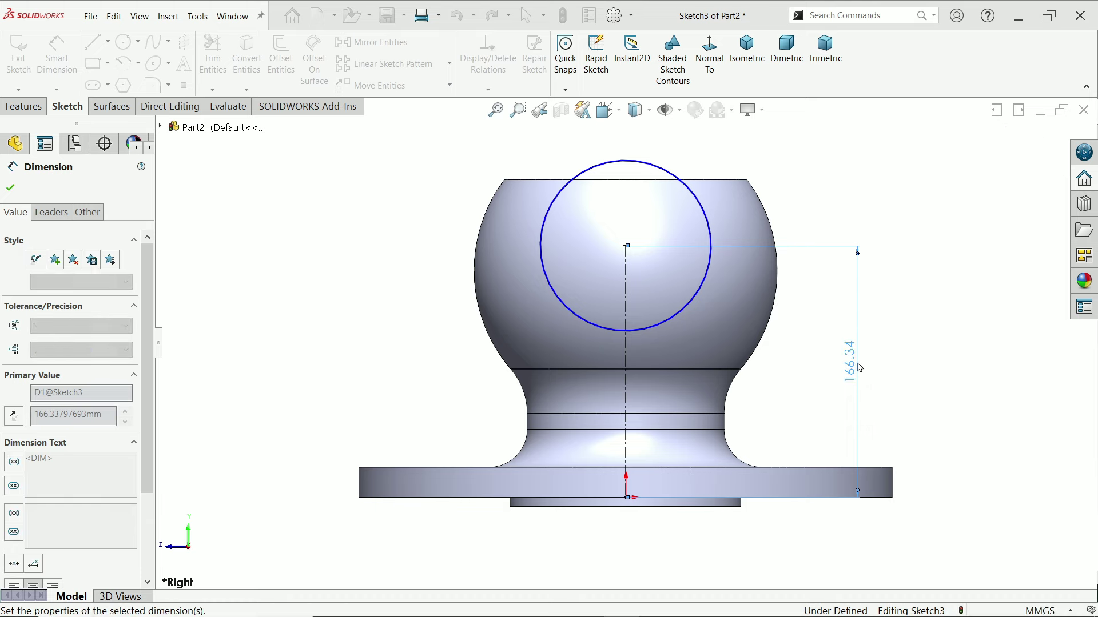
- Dimension the circle on the centerline with a diameter of 60*2 (120 mm)
{"action": "left_click", "coordinate": [711, 258]}
{"action": "left_click", "coordinate": [817, 211]}
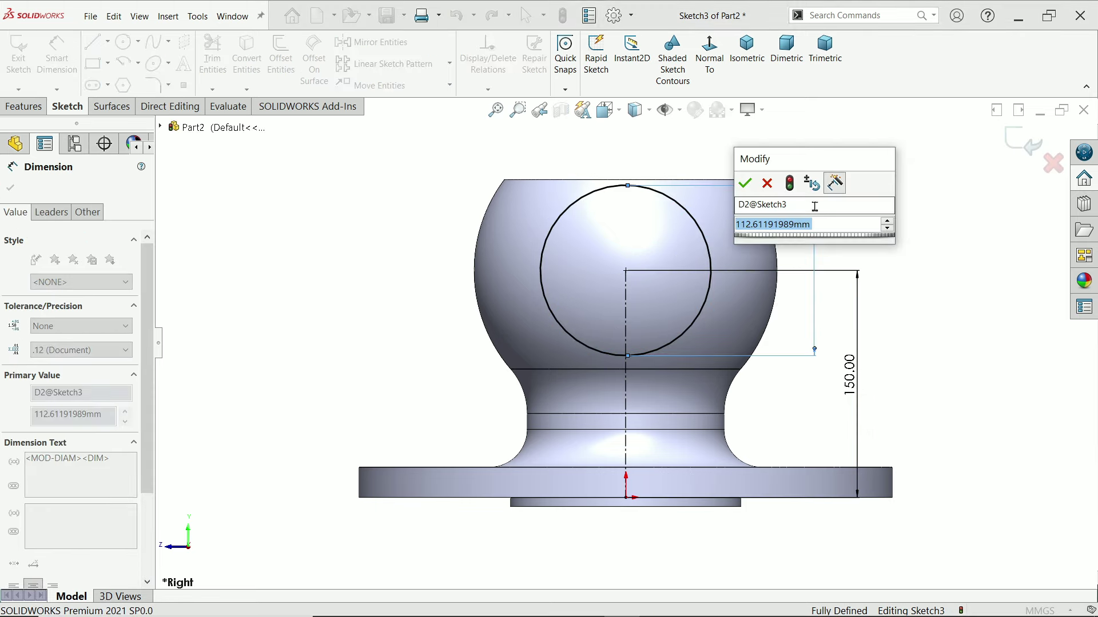
{"action": "type", "text": "60*2"}
{"action": "key", "text": "Return"}
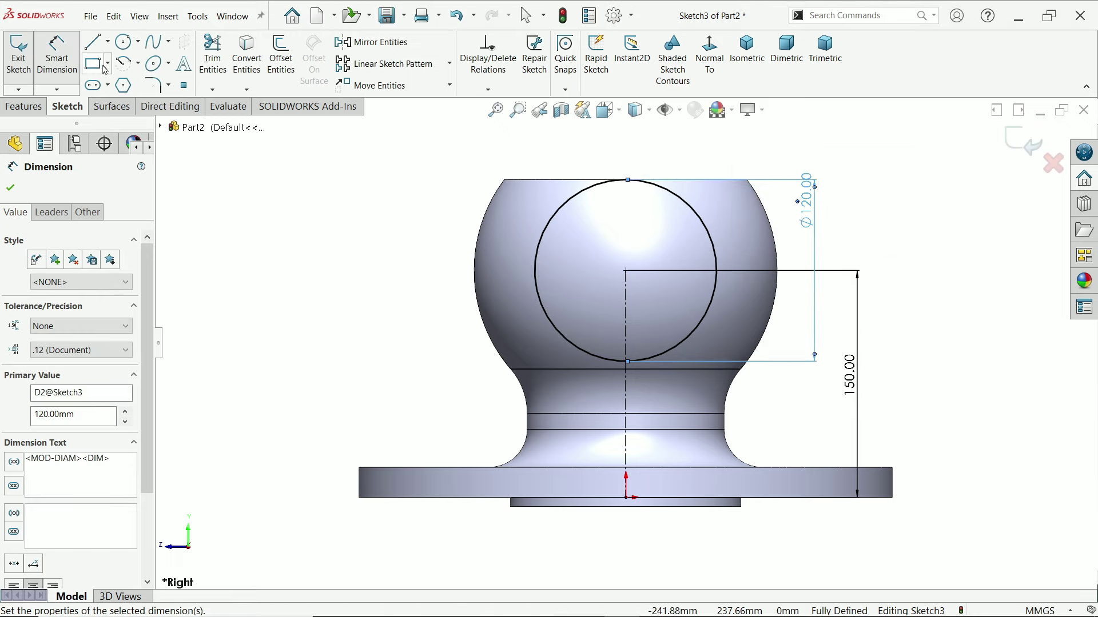
- Draw a second circle of about 47 mm radius outside the body, beside the upper rim on the +Z side
{"action": "left_click", "coordinate": [124, 41]}
{"action": "left_click", "coordinate": [395, 214]}
{"action": "left_click", "coordinate": [424, 155]}
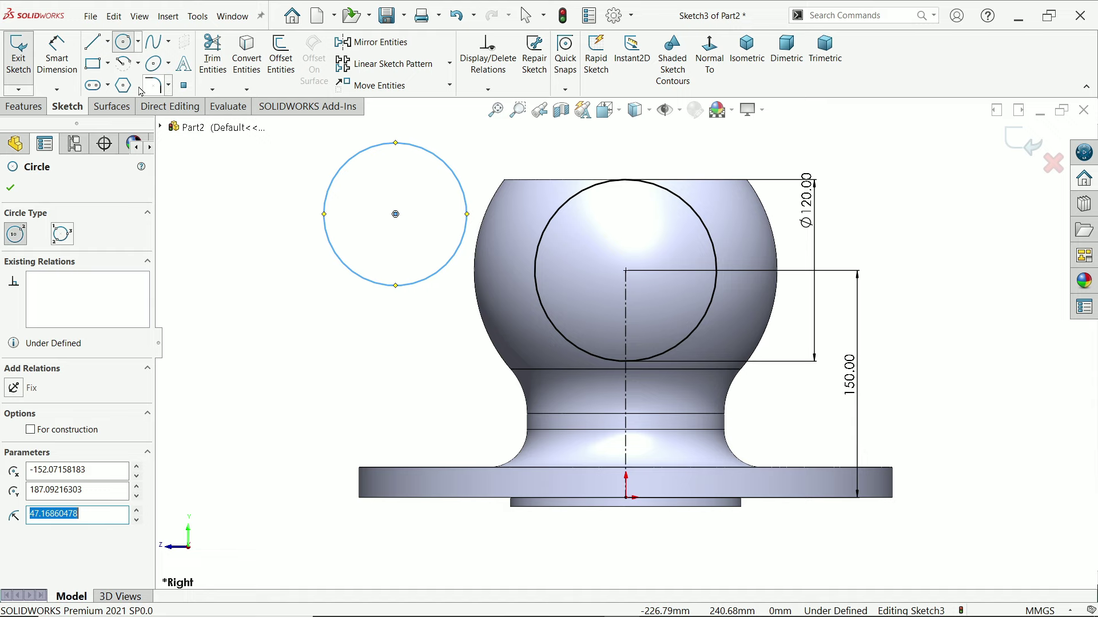
- Dimension the outer circle with a diameter of 160 mm
{"action": "left_click", "coordinate": [56, 57]}
{"action": "left_click", "coordinate": [332, 195]}
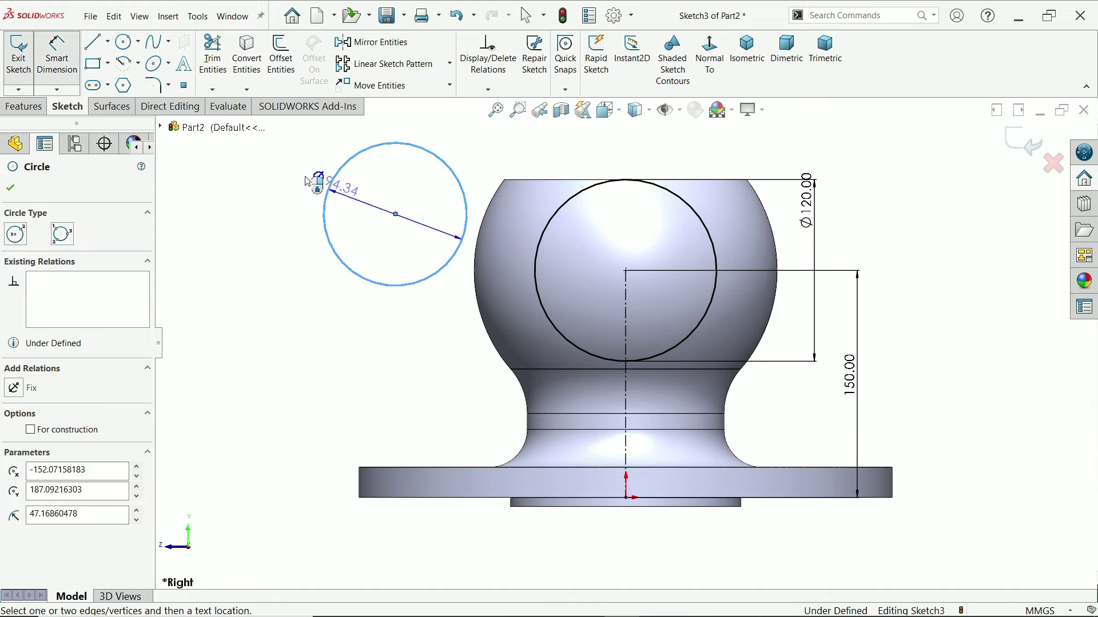
{"action": "left_click", "coordinate": [284, 173]}
{"action": "type", "text": "160"}
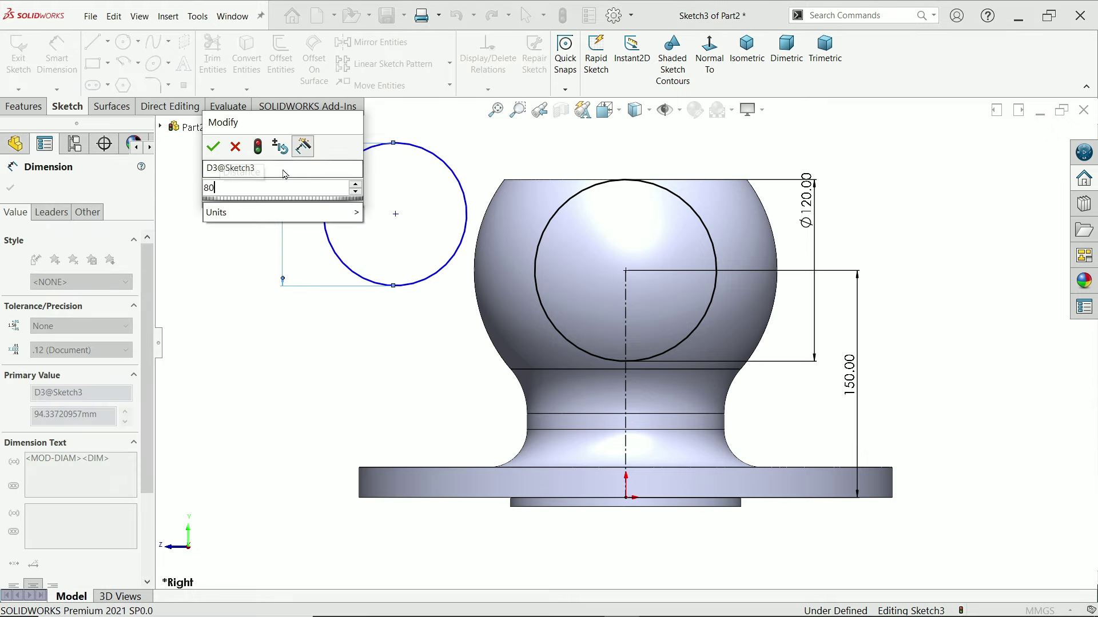
{"action": "key", "text": "Return"}
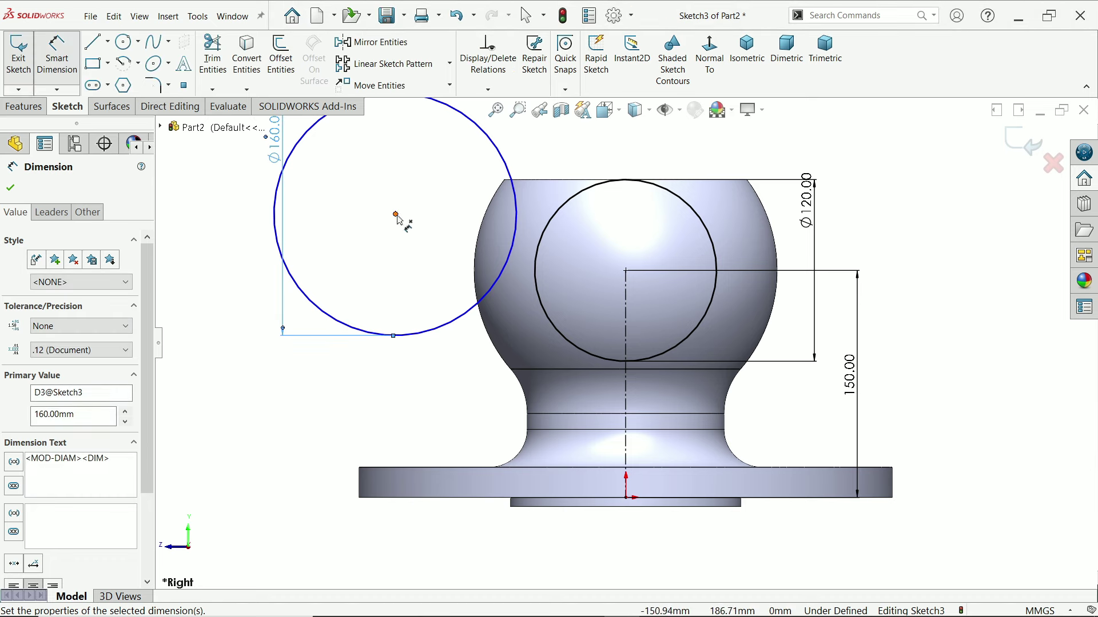
- Dimension the vertical distance from the origin to the 160 mm circle's center as 182 mm
{"action": "left_click", "coordinate": [396, 216]}
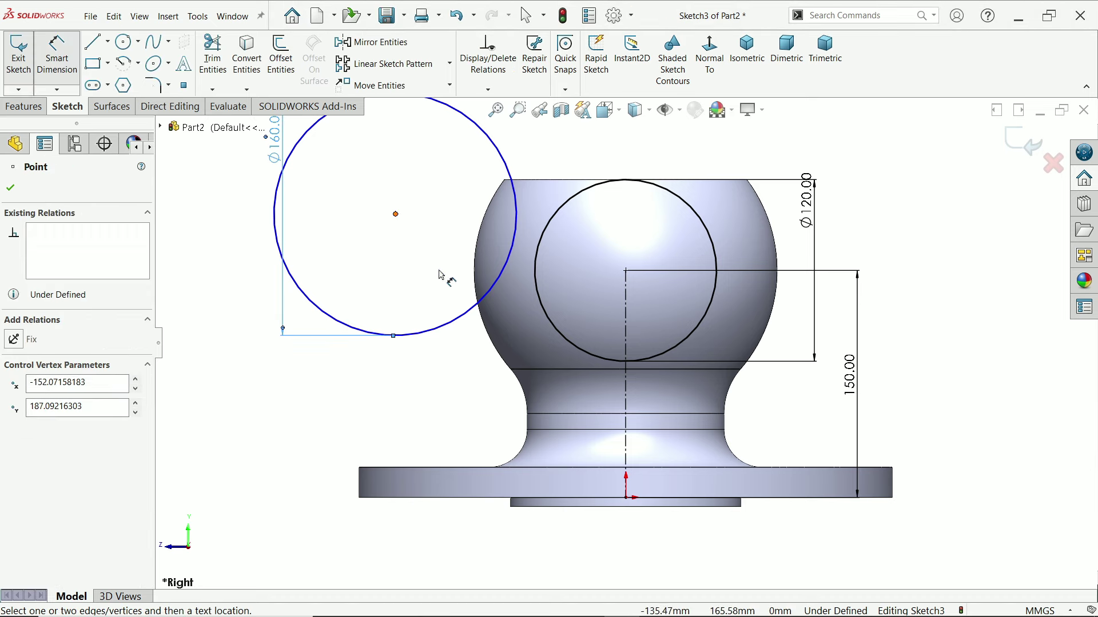
{"action": "left_click", "coordinate": [629, 500]}
{"action": "left_click", "coordinate": [242, 348]}
{"action": "type", "text": "1"}
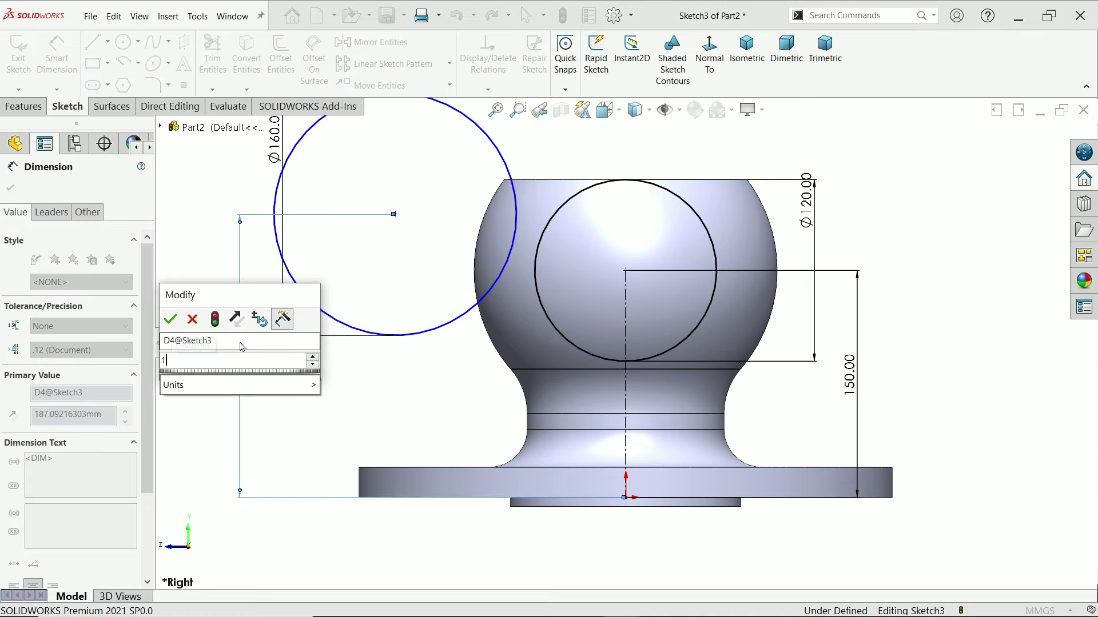
{"action": "type", "text": "82"}
{"action": "key", "text": "Return"}
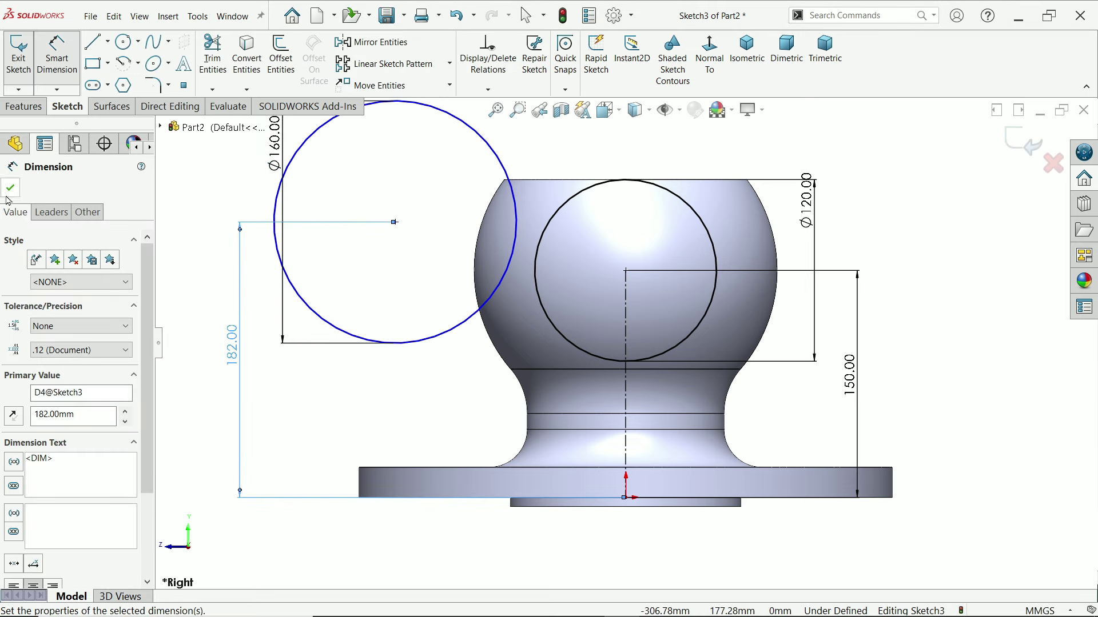
{"action": "left_click", "coordinate": [10, 188]}
- Make the 160 mm outer circle tangent to the 120 mm circle on the centerline
{"action": "left_click", "coordinate": [505, 299]}
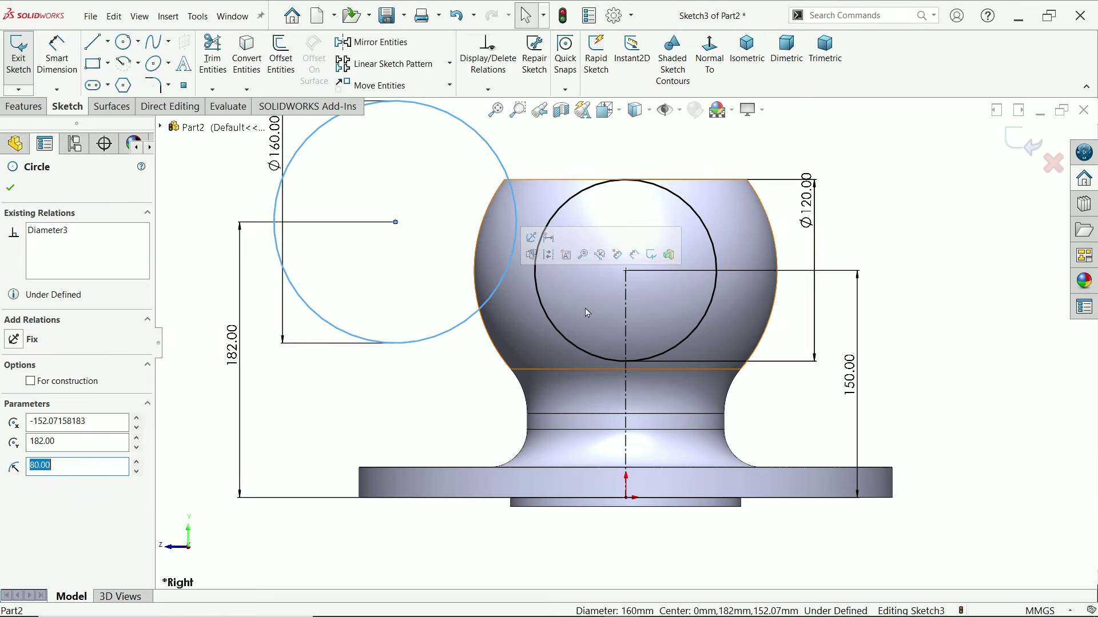
{"action": "left_click", "coordinate": [545, 312], "text": "ctrl"}
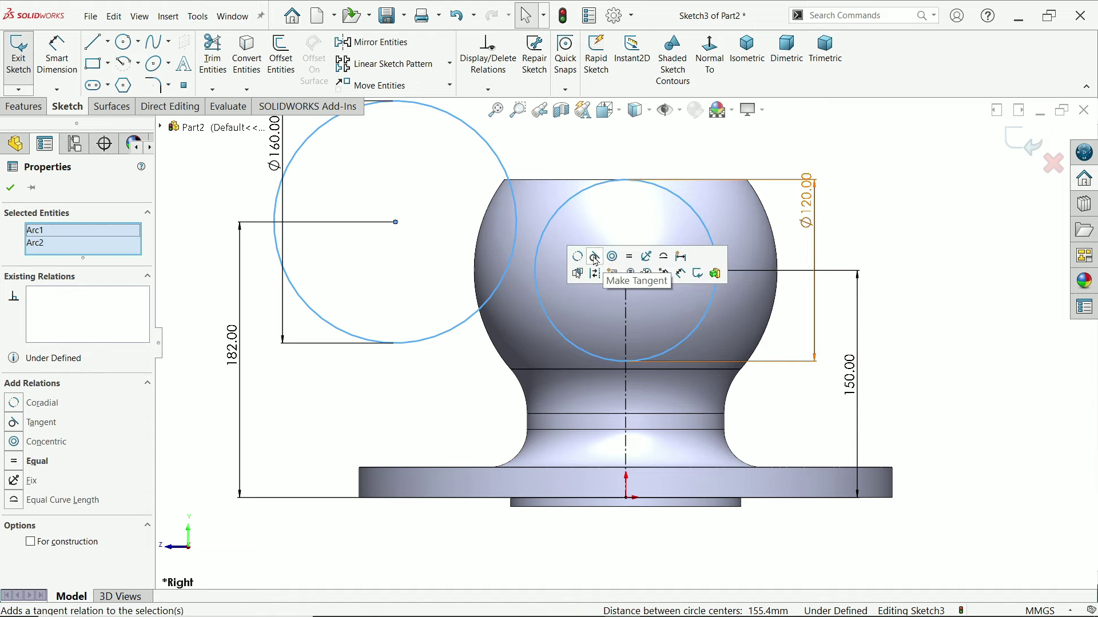
{"action": "left_click", "coordinate": [594, 258]}
{"action": "left_click", "coordinate": [946, 228]}
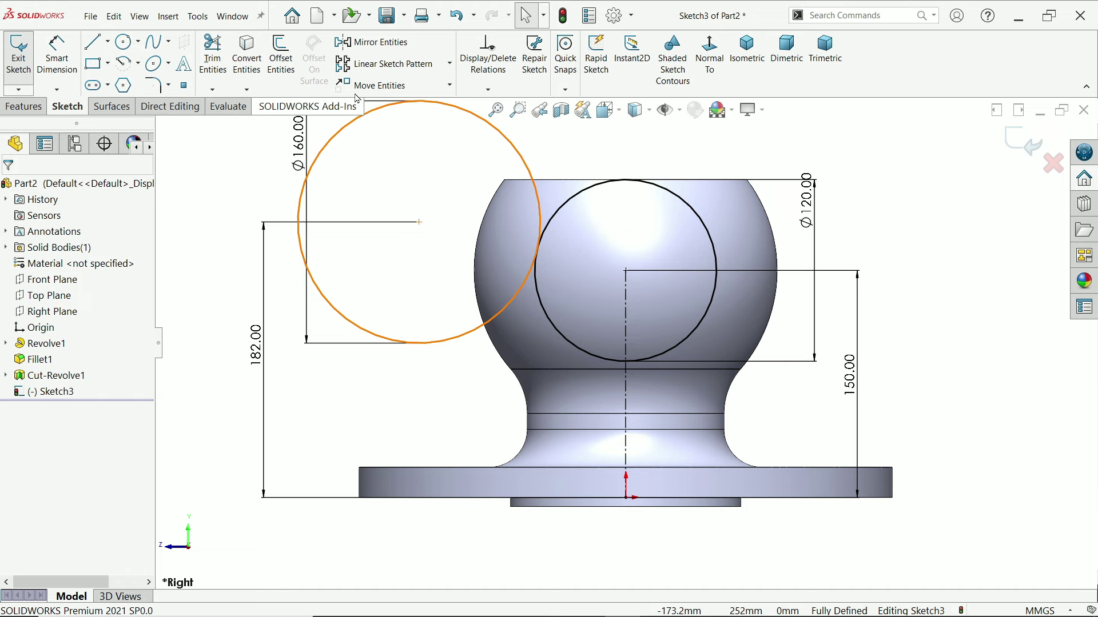
- Mirror the 160 mm circle about the vertical centerline, keeping the original as a copy
{"action": "left_click", "coordinate": [373, 42]}
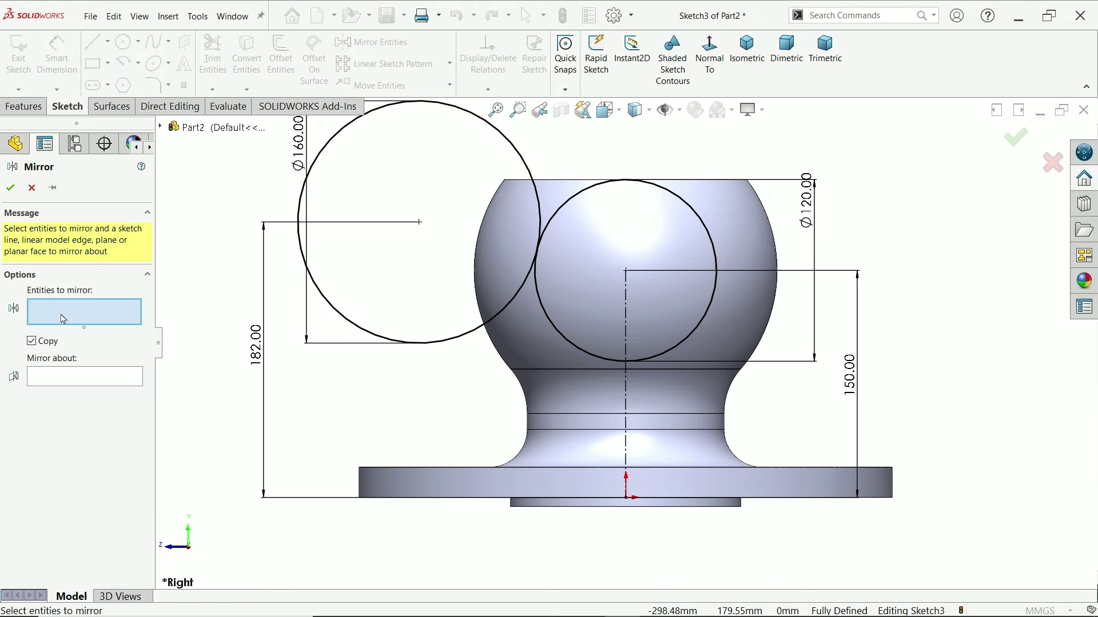
{"action": "left_click", "coordinate": [337, 312]}
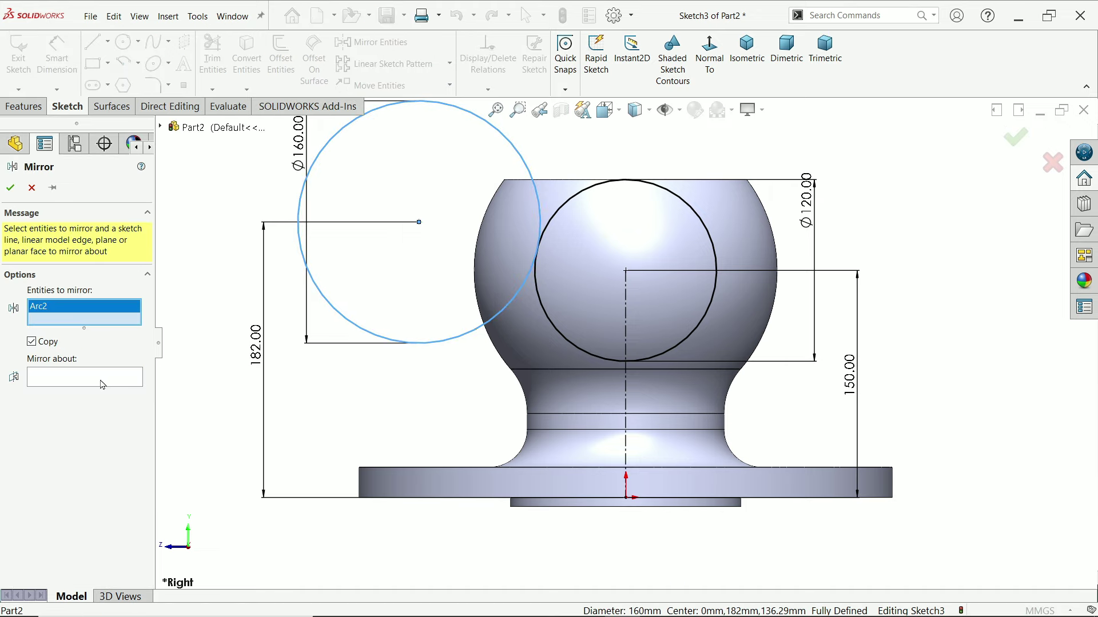
{"action": "left_click", "coordinate": [102, 384]}
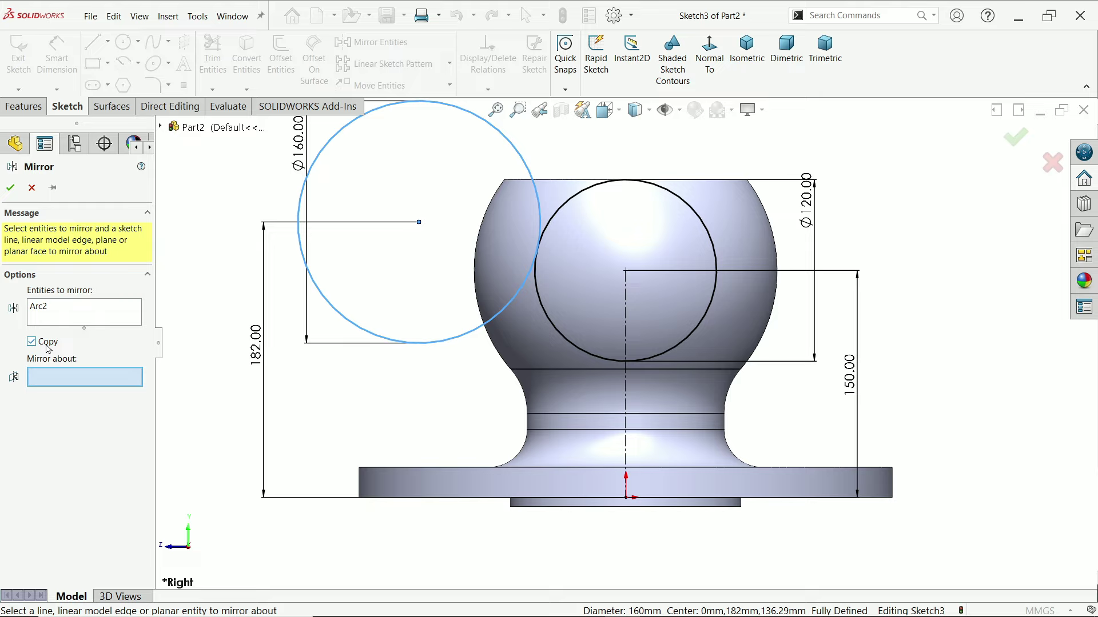
{"action": "left_click", "coordinate": [625, 335]}
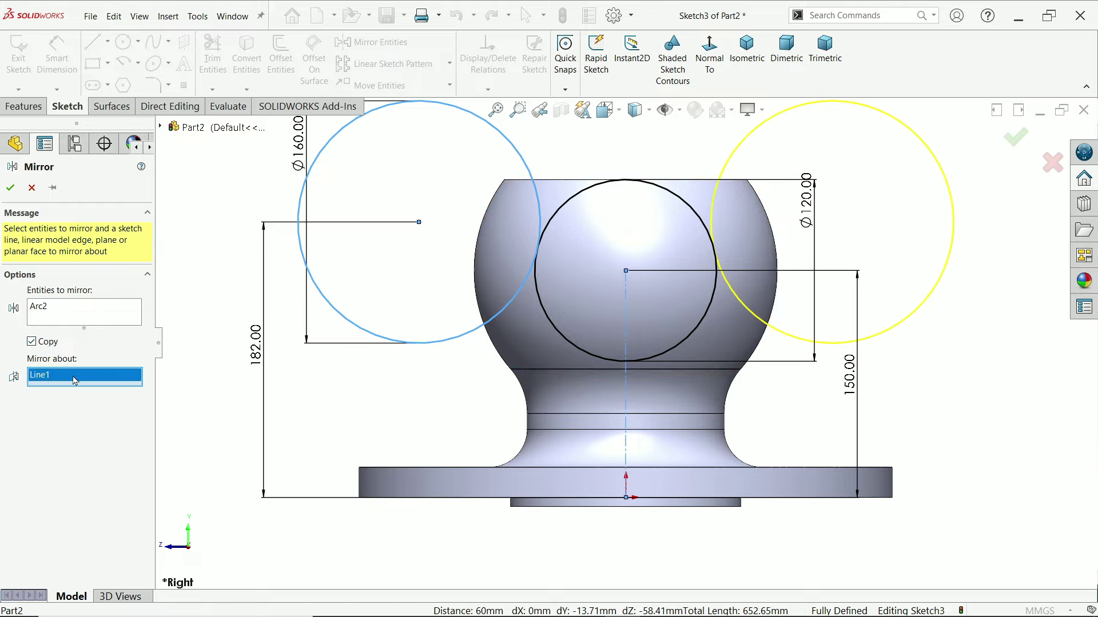
{"action": "left_click", "coordinate": [11, 188]}
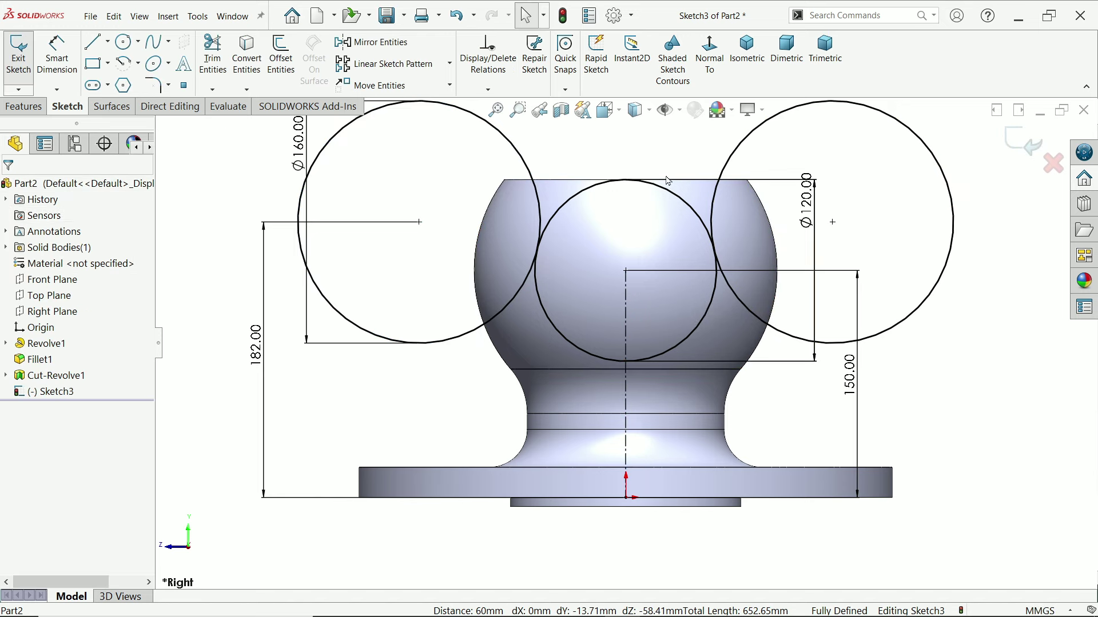
- Convert the rounded head's two side silhouette edges and its flat upper rim edge into sketch entities
{"action": "scroll", "coordinate": [583, 181], "scroll_direction": "down", "scroll_amount": 2}
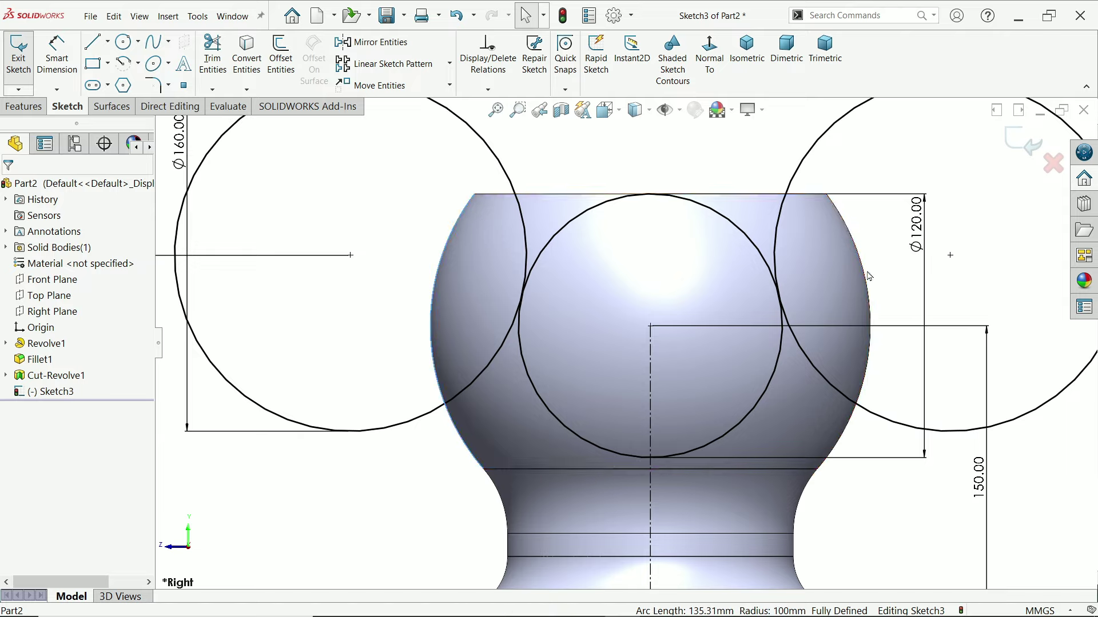
{"action": "left_click", "coordinate": [762, 196]}
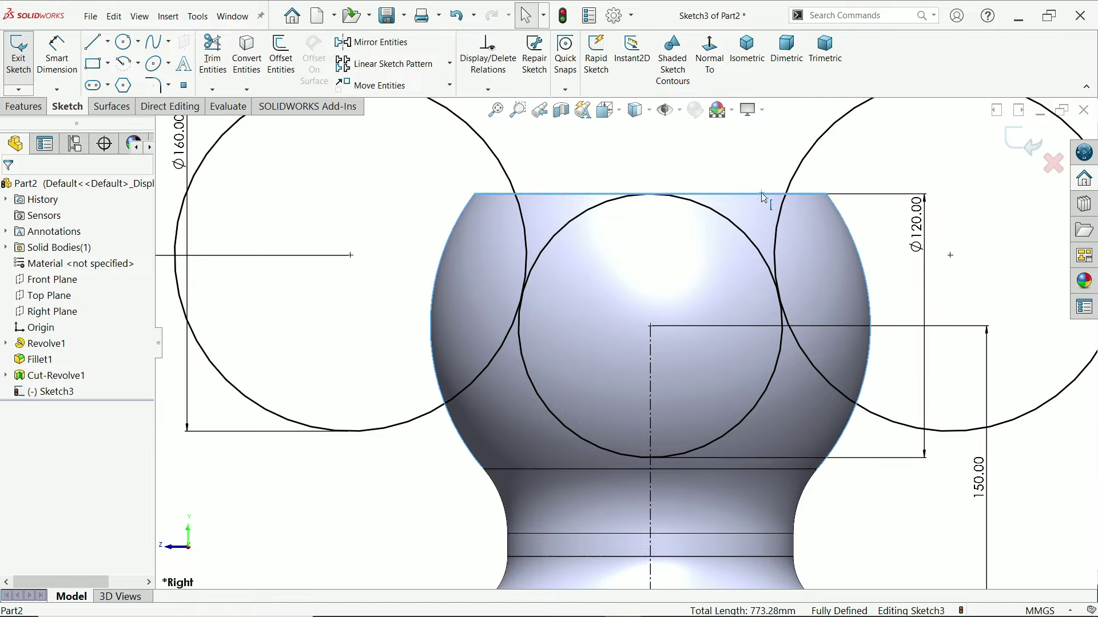
{"action": "left_click", "coordinate": [246, 61]}
{"action": "key", "text": "z"}
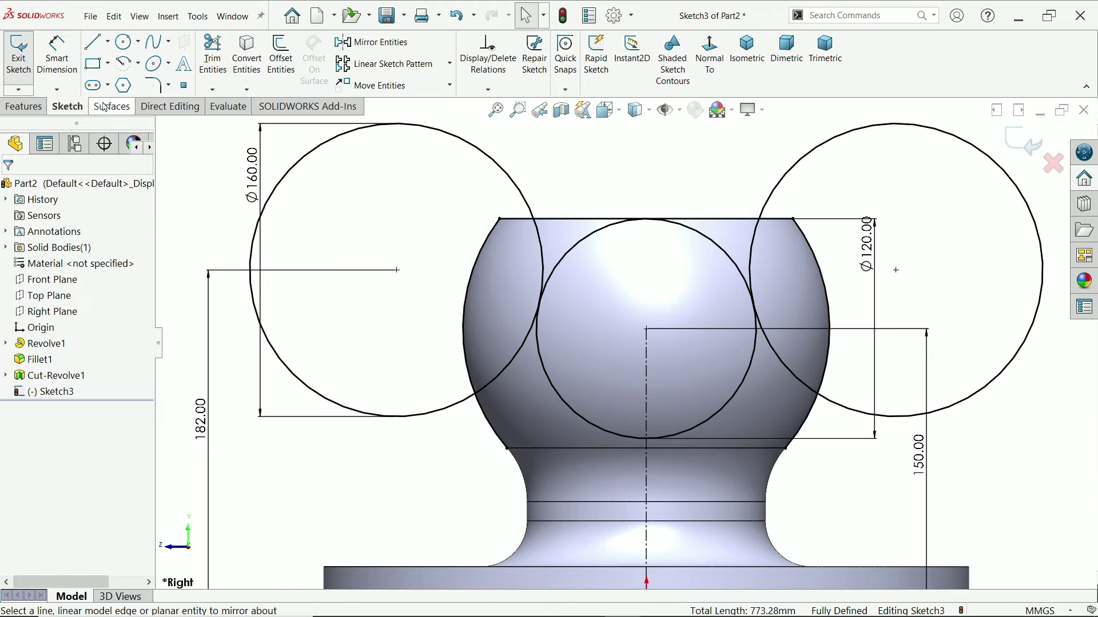
- Power trim the three circles to a bell-shaped curve, keeping the central upper arc and the tangent arcs running down to the head's outline
{"action": "left_click", "coordinate": [212, 62]}
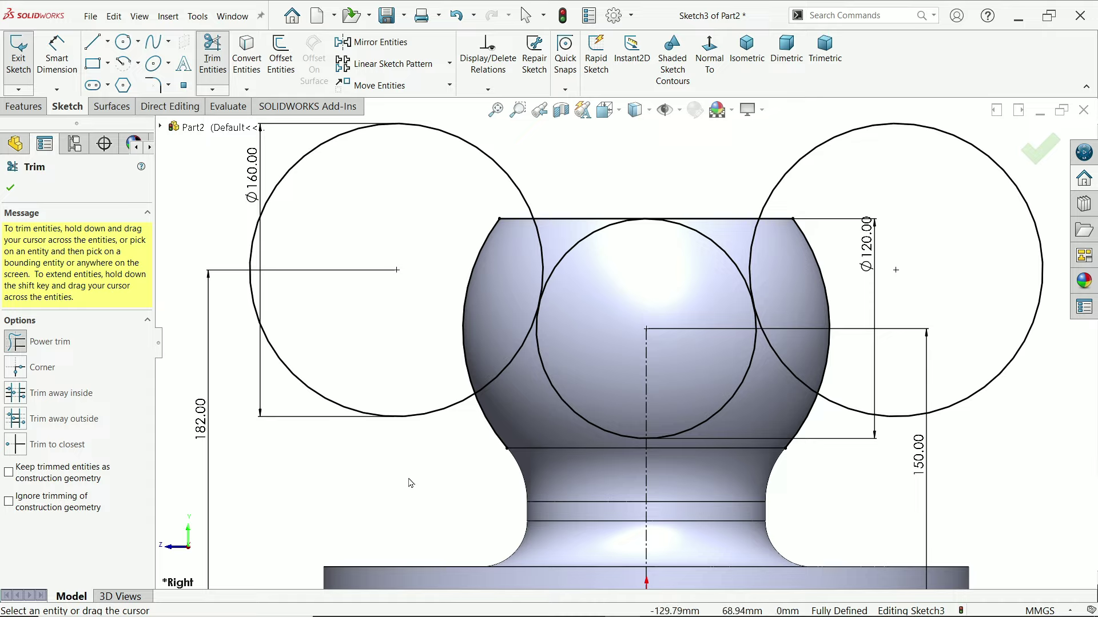
{"action": "left_click_drag", "start_coordinate": [412, 453], "coordinate": [412, 382]}
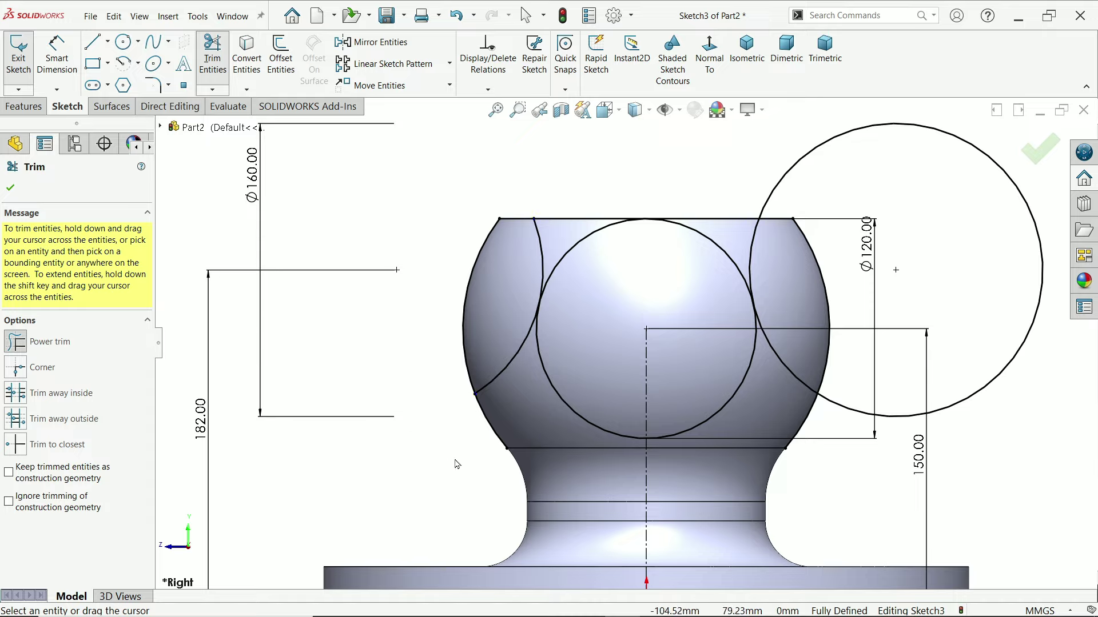
{"action": "mouse_move", "coordinate": [458, 458]}
{"action": "left_mouse_down"}
{"action": "mouse_move", "coordinate": [568, 399]}
{"action": "mouse_move", "coordinate": [715, 404]}
{"action": "mouse_move", "coordinate": [846, 432]}
{"action": "mouse_move", "coordinate": [857, 401]}
{"action": "left_mouse_up"}
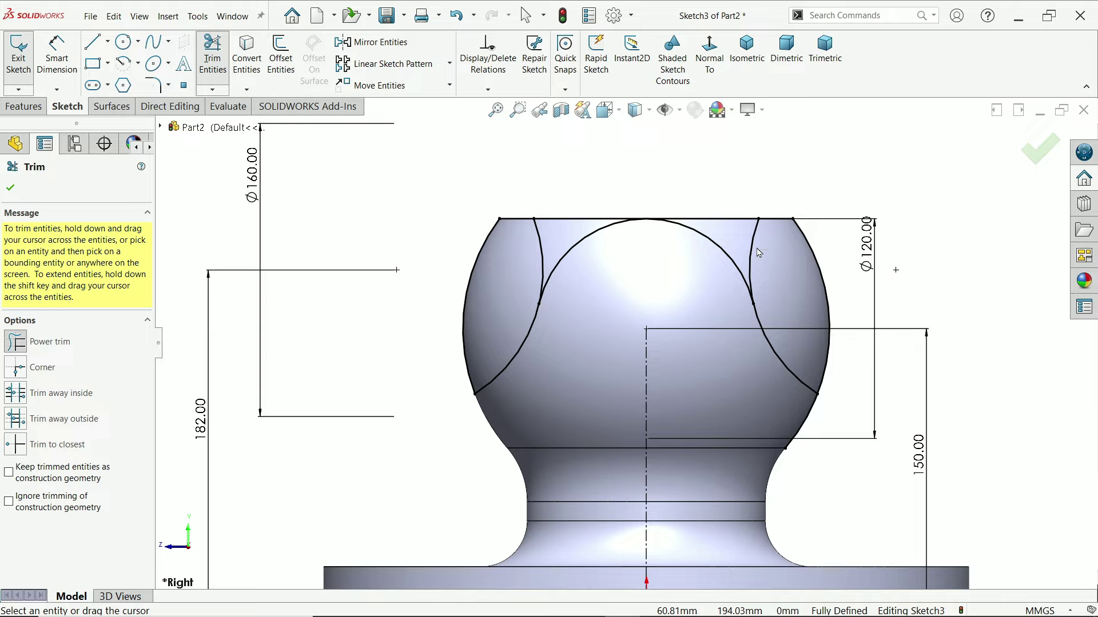
{"action": "left_click_drag", "start_coordinate": [759, 252], "coordinate": [737, 243]}
{"action": "left_click_drag", "start_coordinate": [567, 248], "coordinate": [548, 247]}
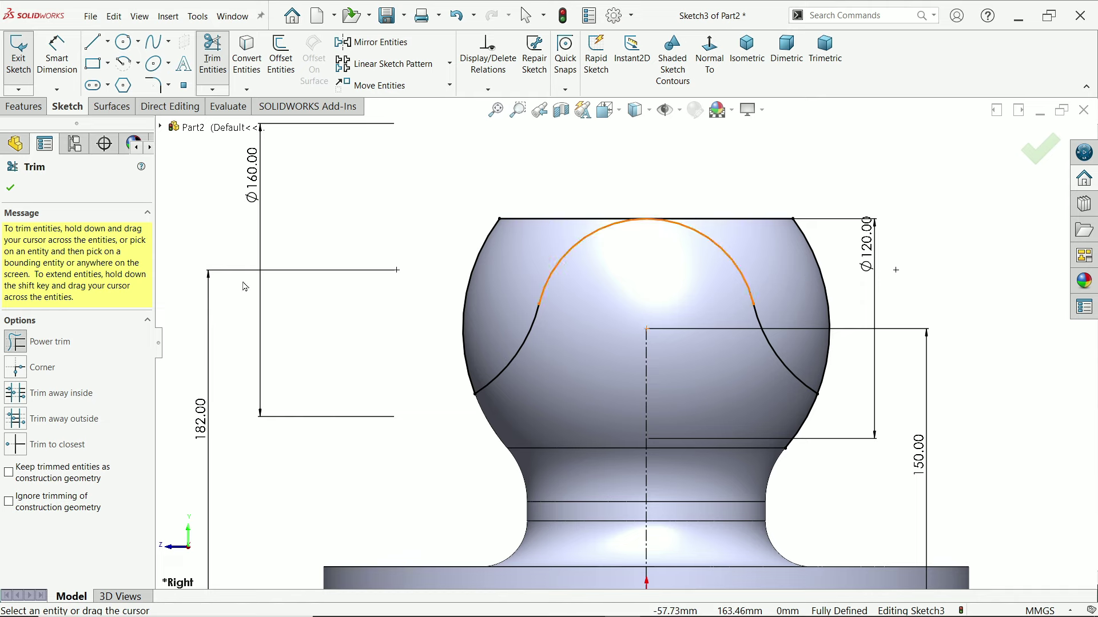
{"action": "left_click", "coordinate": [12, 189]}
- Start an Extruded Cut from the sketch, selecting the two regions between the bell-shaped curve and the head's outline as contours
{"action": "left_click", "coordinate": [24, 106]}
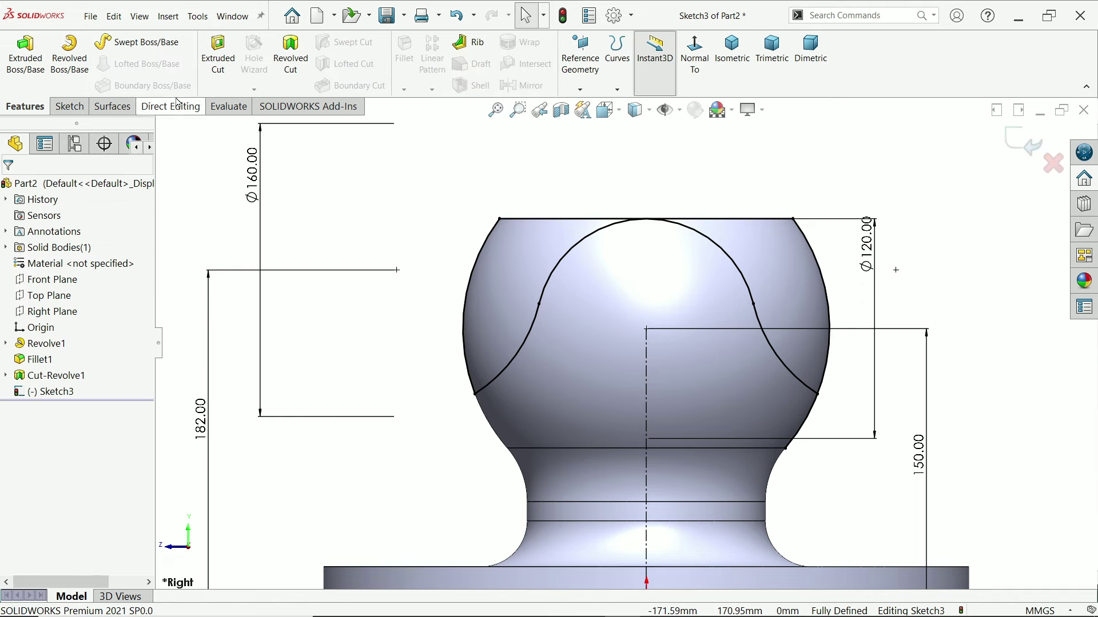
{"action": "left_click", "coordinate": [221, 59]}
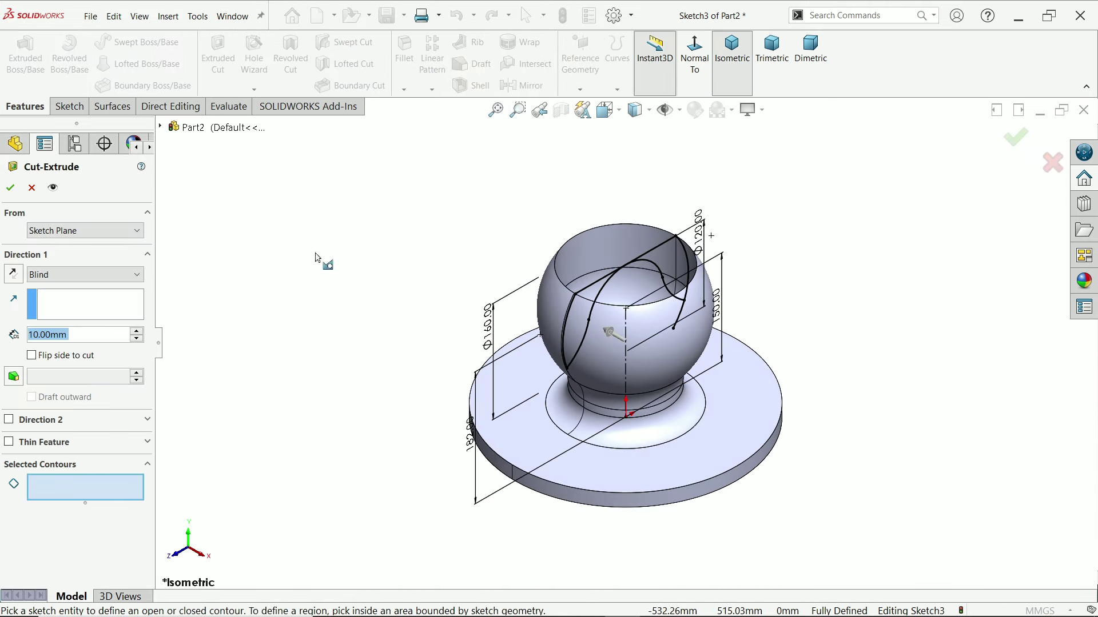
{"action": "scroll", "coordinate": [639, 293], "scroll_direction": "down", "scroll_amount": 3}
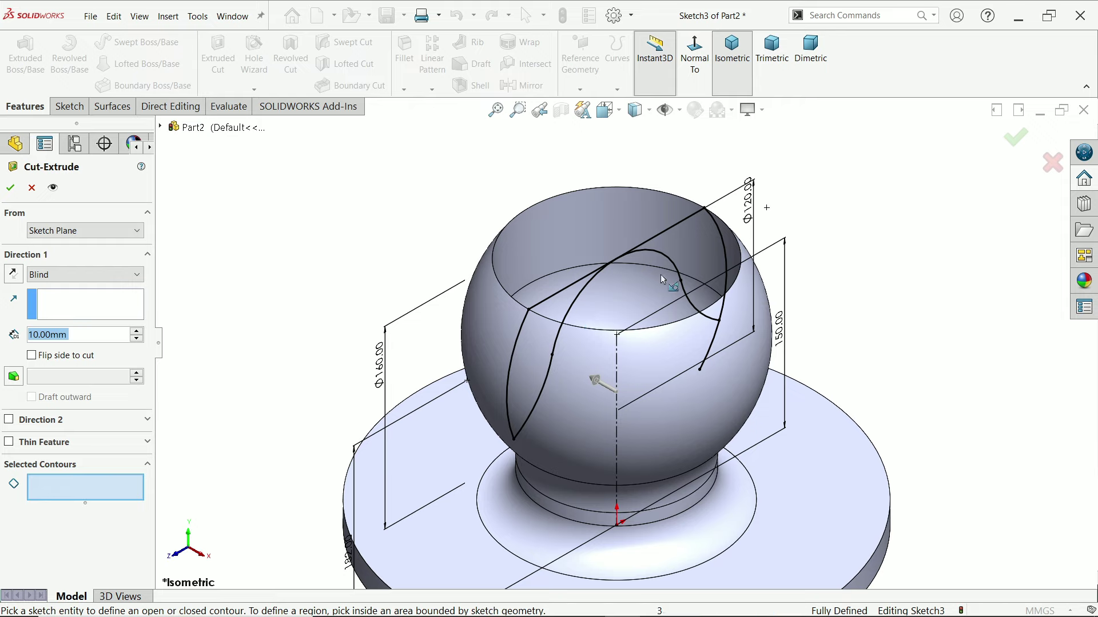
{"action": "left_click", "coordinate": [706, 264]}
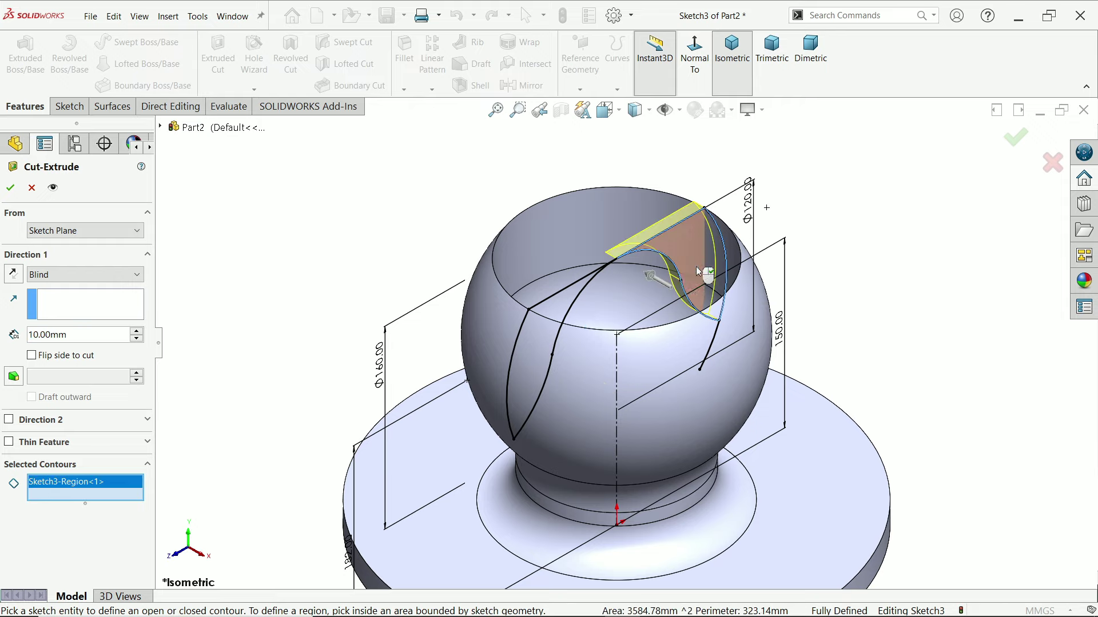
{"action": "left_click", "coordinate": [541, 364]}
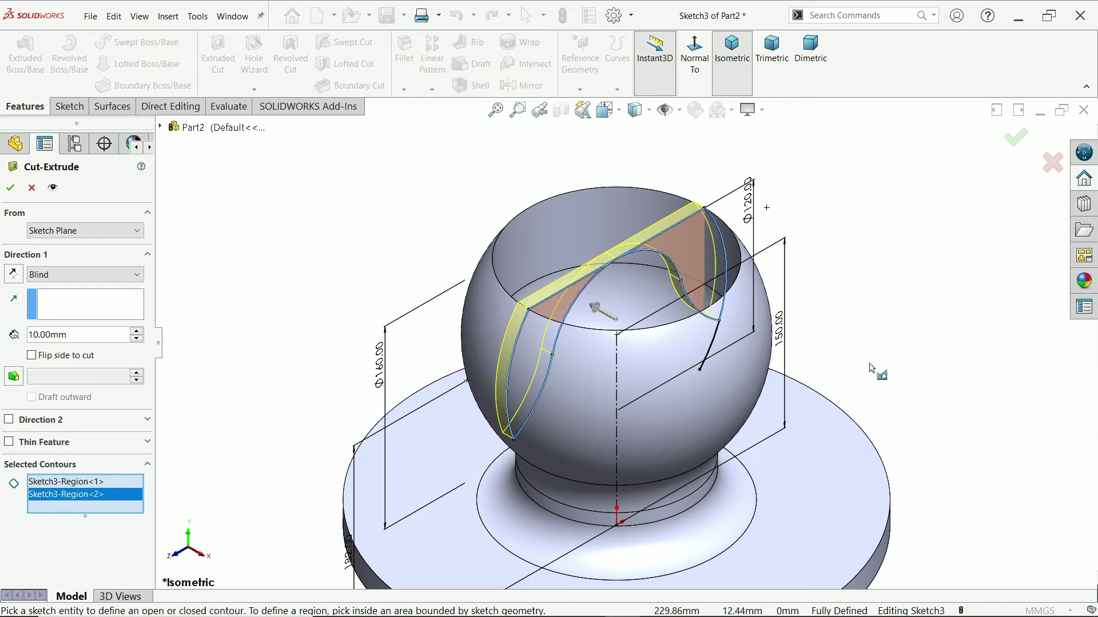
{"action": "left_click", "coordinate": [705, 73]}
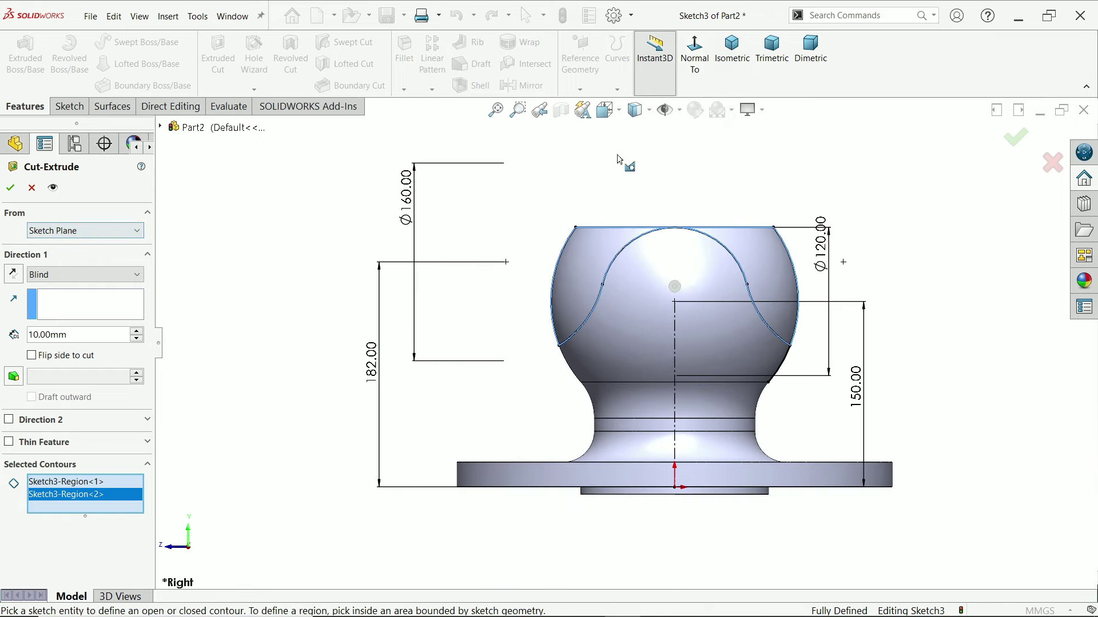
{"action": "left_click", "coordinate": [727, 71]}
- Set the cut's end condition to Through All - Both and complete it to form the yoke shape
{"action": "left_click", "coordinate": [69, 275]}
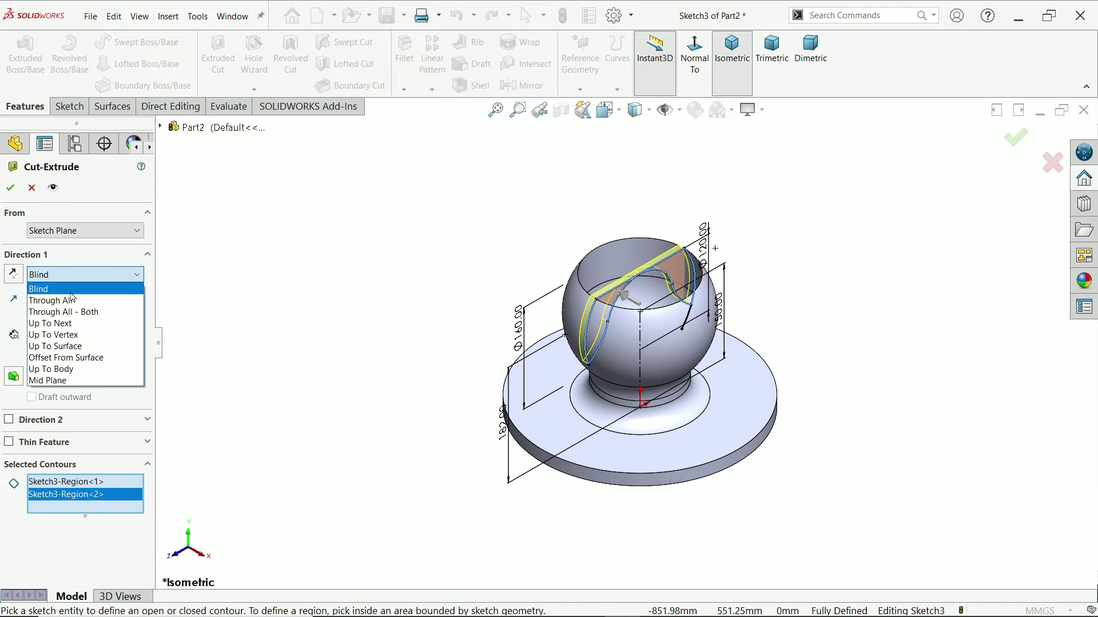
{"action": "left_click", "coordinate": [73, 312]}
{"action": "scroll", "coordinate": [558, 330], "scroll_direction": "down", "scroll_amount": 3}
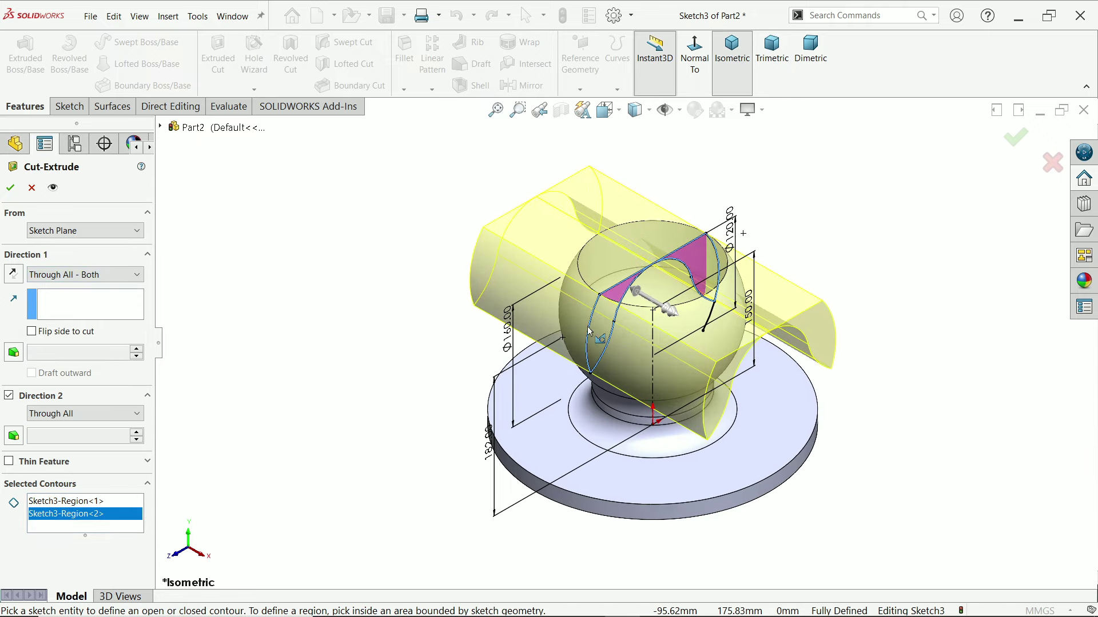
{"action": "left_click", "coordinate": [9, 190]}
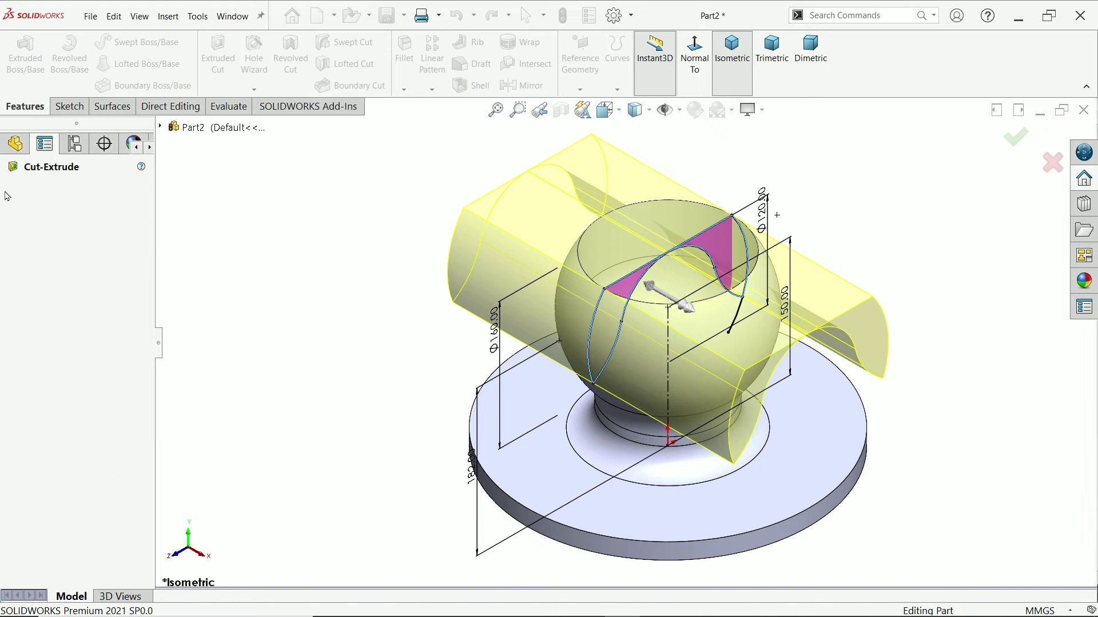
{"action": "middle_click_drag", "start_coordinate": [353, 382], "coordinate": [397, 411]}
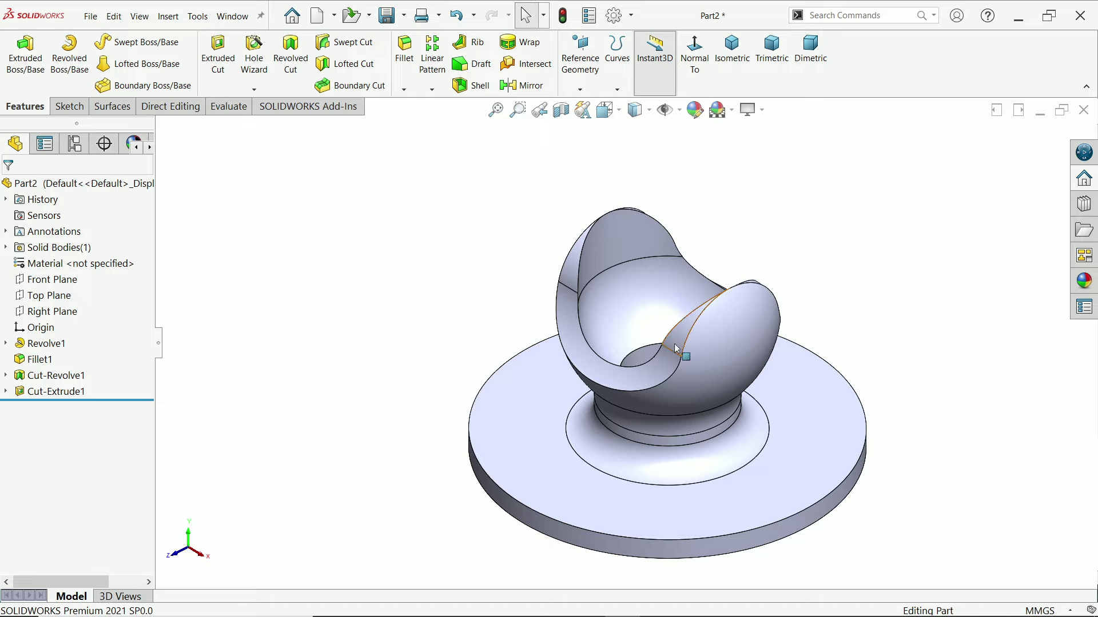
- Create a reference plane offset 70 mm from the Right Plane
{"action": "scroll", "coordinate": [709, 372], "scroll_direction": "down", "scroll_amount": 2}
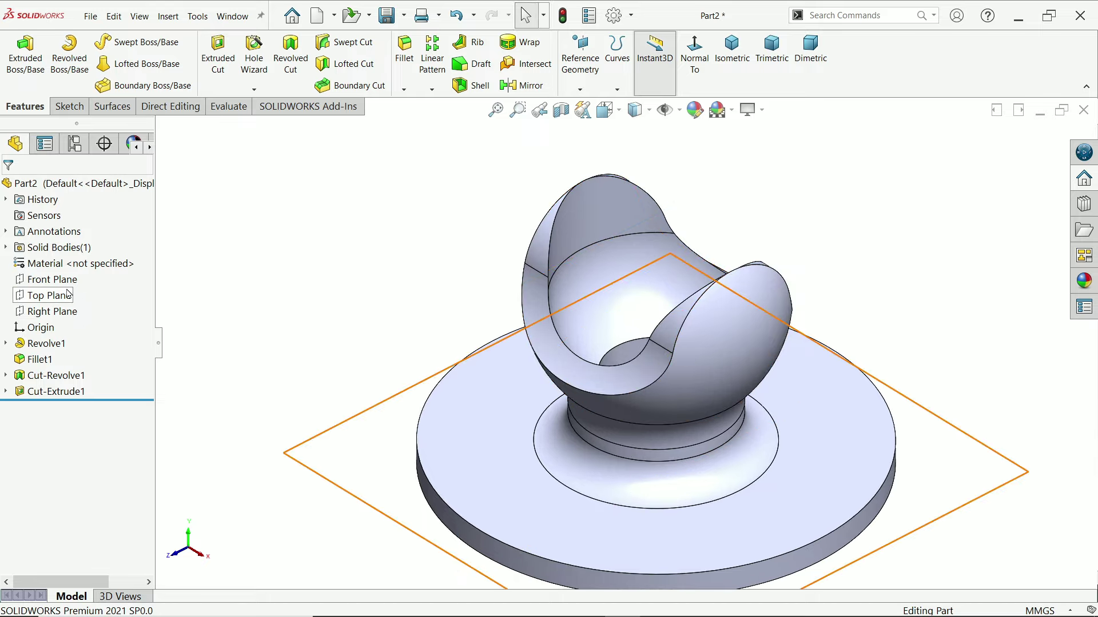
{"action": "left_click", "coordinate": [66, 312]}
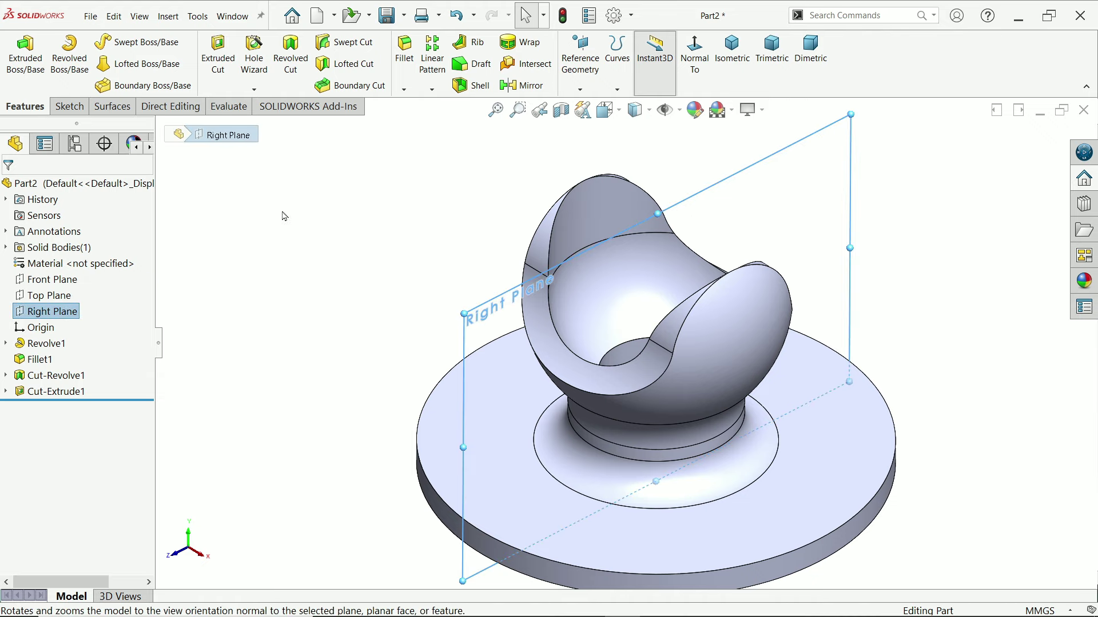
{"action": "left_click", "coordinate": [580, 89]}
{"action": "left_click", "coordinate": [592, 105]}
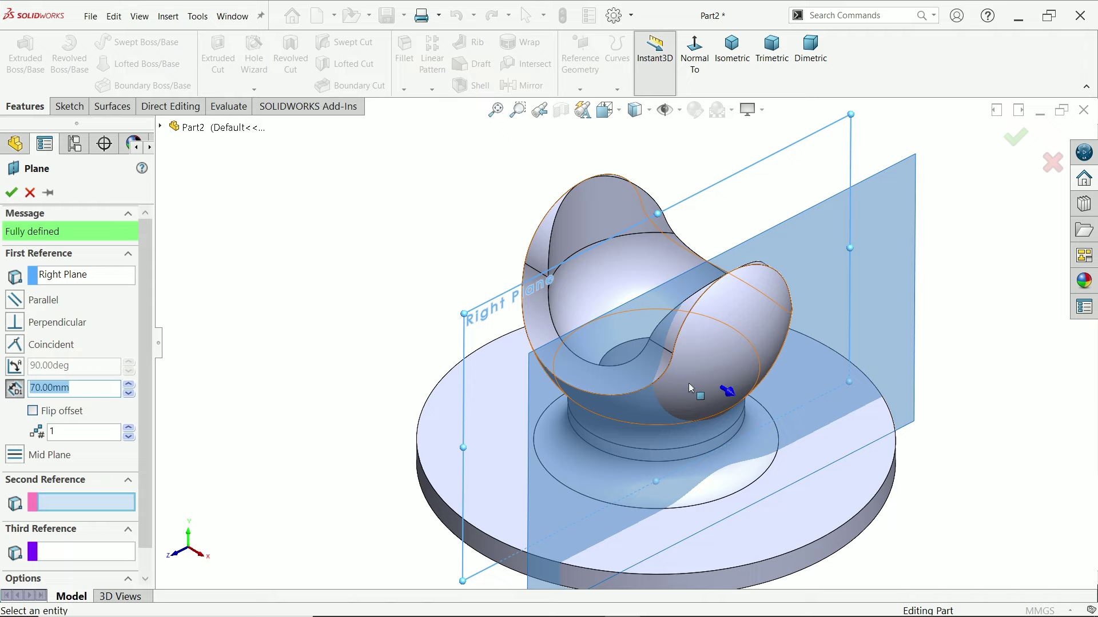
{"action": "left_click", "coordinate": [10, 194]}
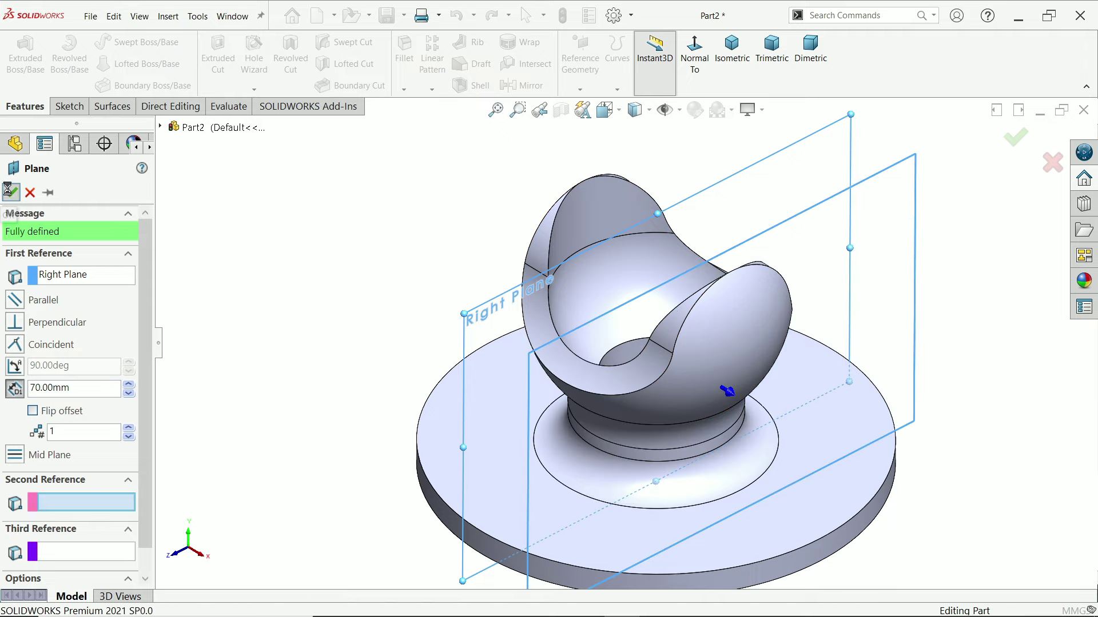
- Open a new sketch on the plane offset 70 mm from the Right Plane
{"action": "middle_click_drag", "start_coordinate": [495, 321], "coordinate": [991, 367]}
{"action": "scroll", "coordinate": [966, 357], "scroll_direction": "down", "scroll_amount": 5}
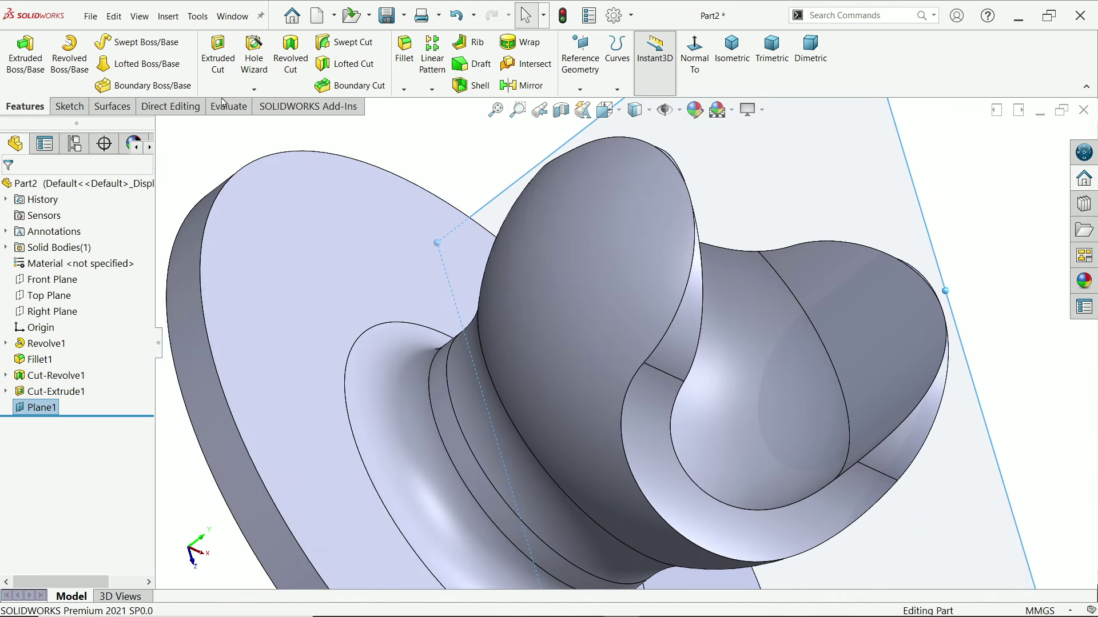
{"action": "left_click", "coordinate": [70, 107]}
{"action": "left_click", "coordinate": [22, 57]}
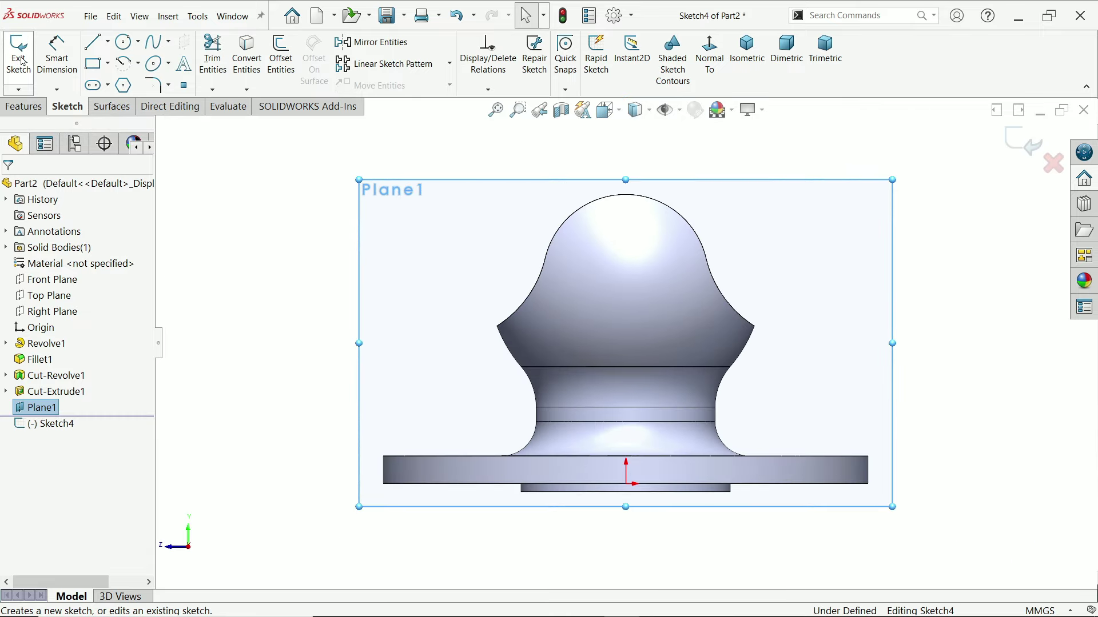
{"action": "middle_click_drag", "start_coordinate": [277, 177], "coordinate": [421, 323]}
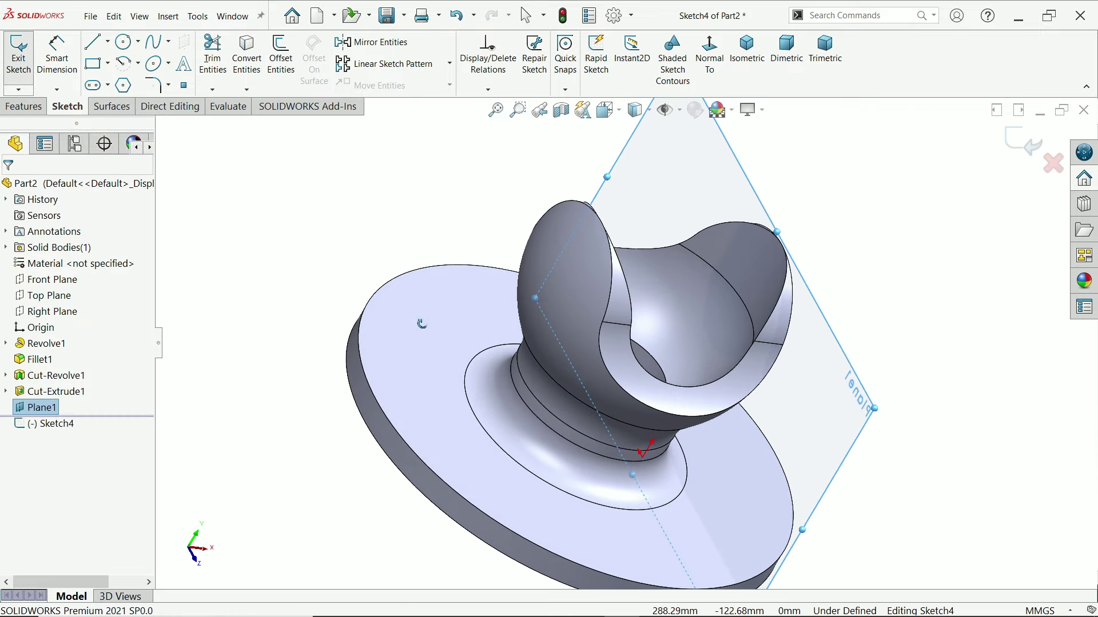
- Create Intersection Curves where the sketch plane meets the two inner faces of the yoke's hollow
{"action": "left_click", "coordinate": [247, 89]}
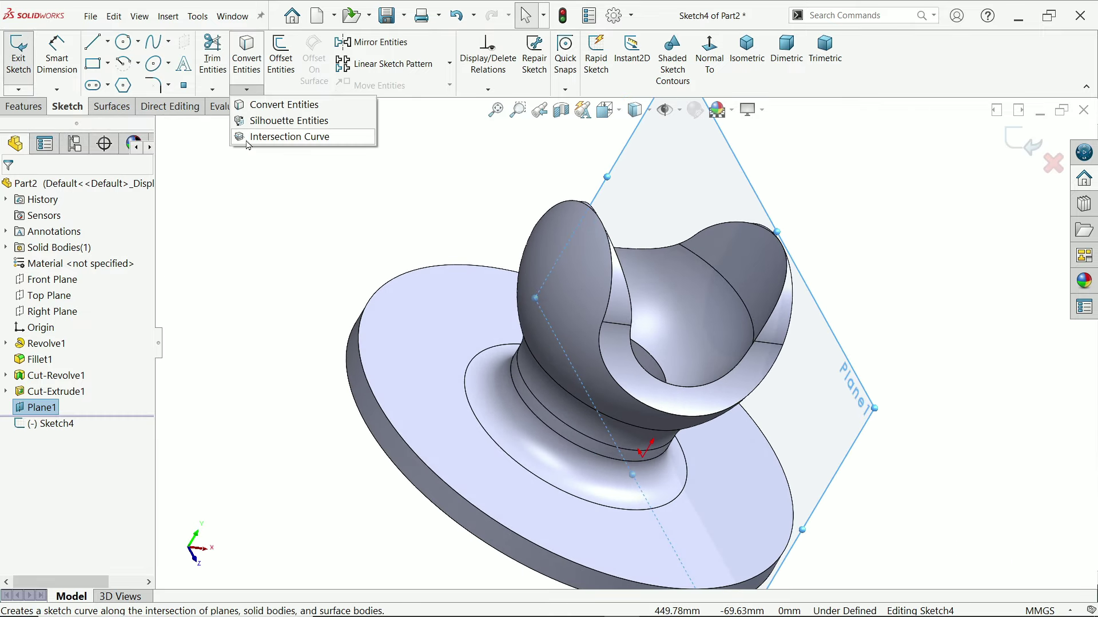
{"action": "left_click", "coordinate": [296, 138]}
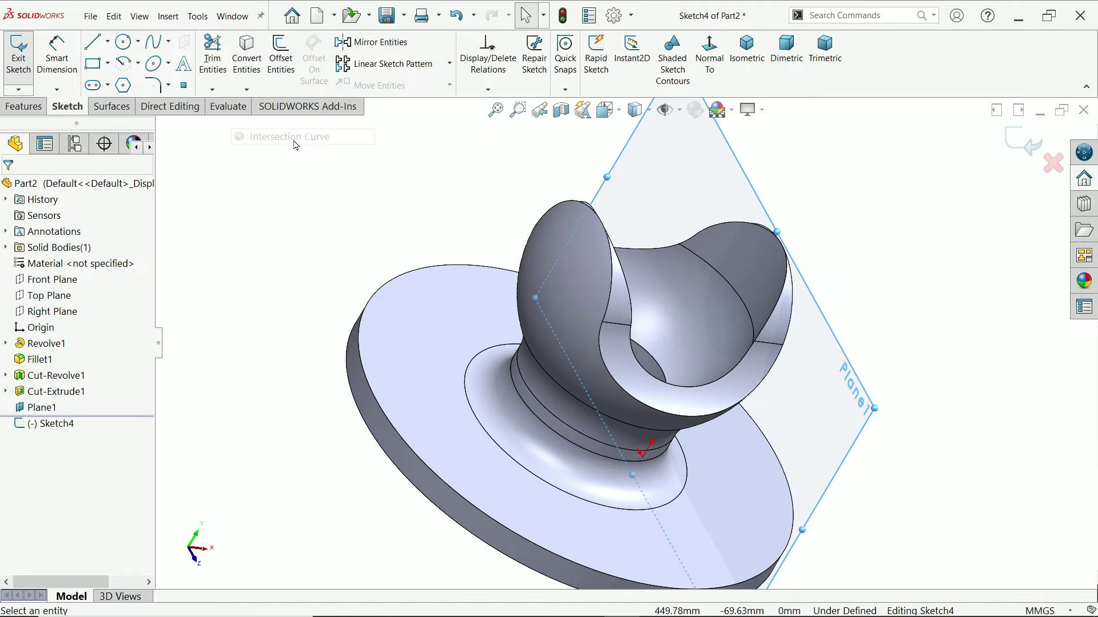
{"action": "scroll", "coordinate": [864, 249], "scroll_direction": "down", "scroll_amount": 3}
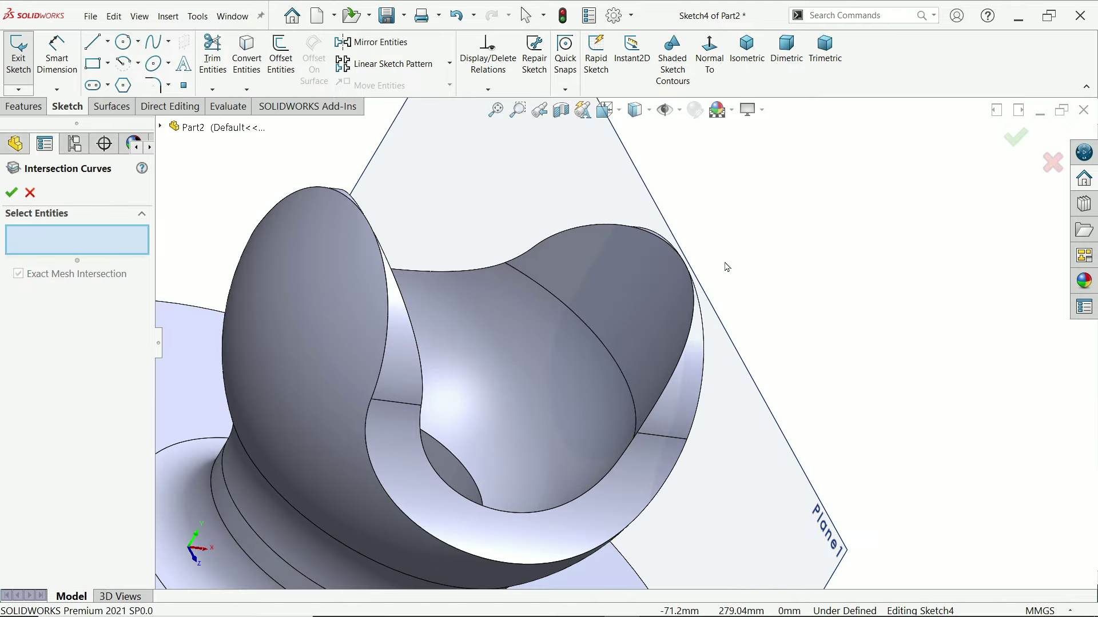
{"action": "left_click", "coordinate": [579, 257]}
{"action": "left_click", "coordinate": [541, 320]}
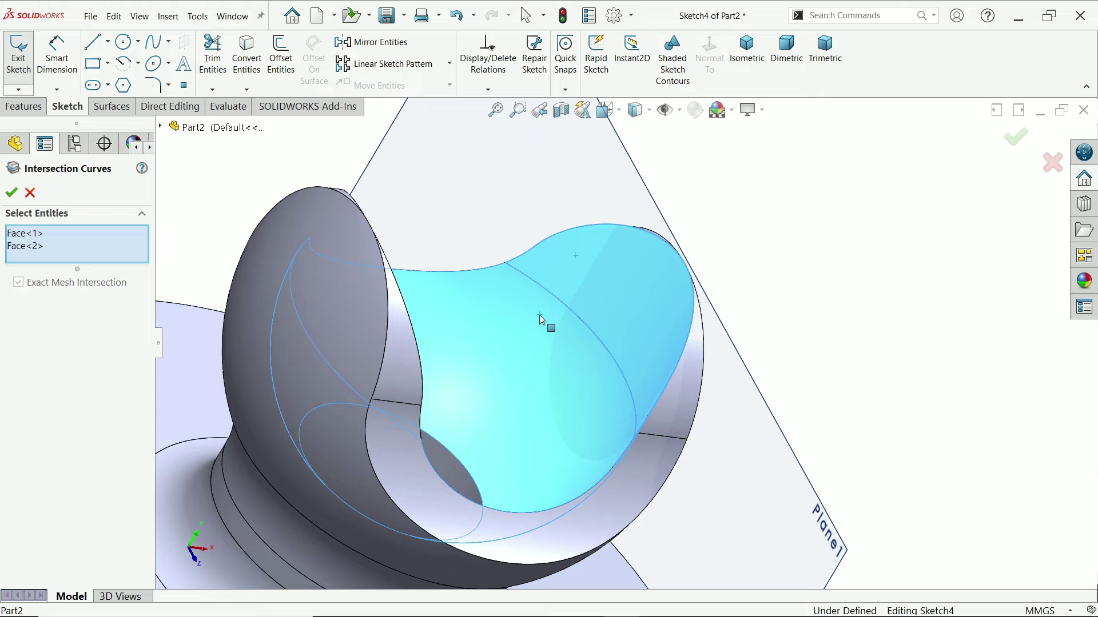
{"action": "left_click", "coordinate": [12, 192]}
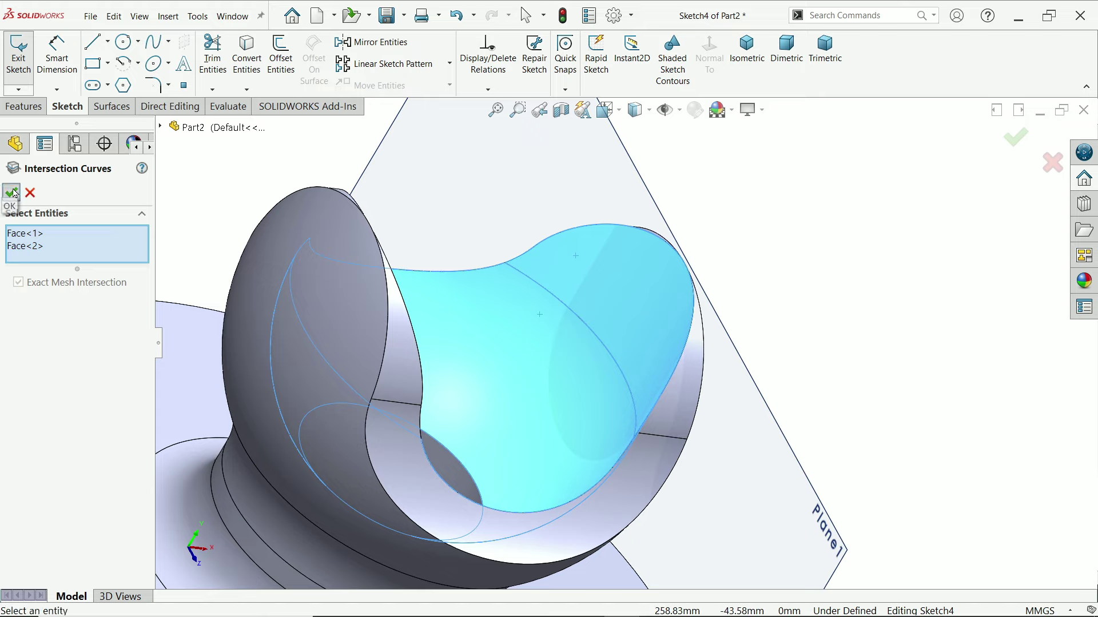
{"action": "middle_click_drag", "start_coordinate": [801, 257], "coordinate": [833, 257]}
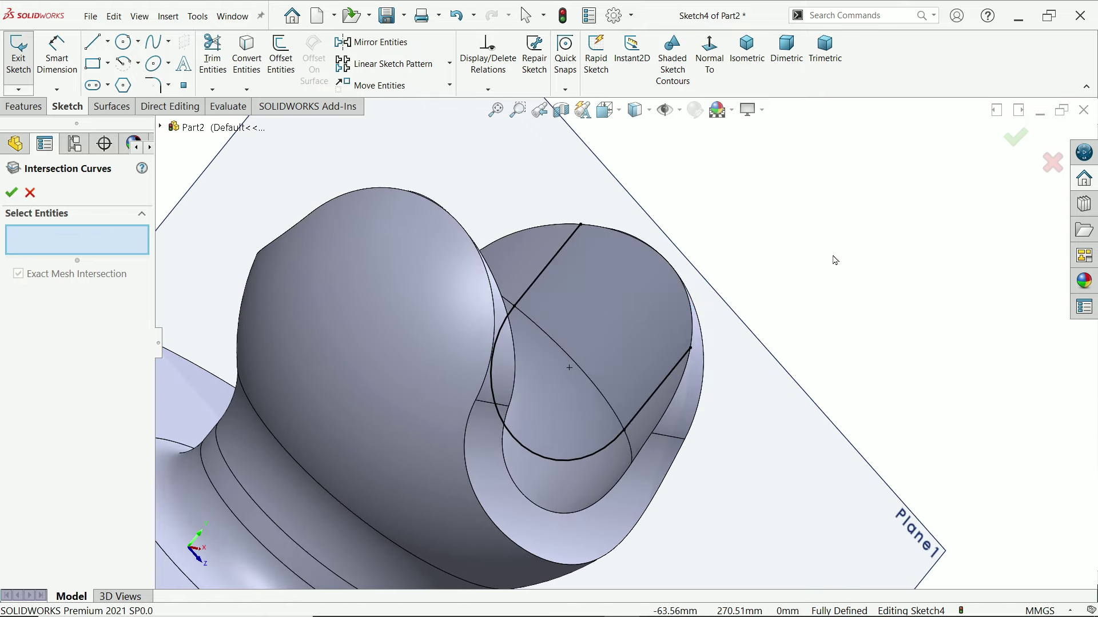
{"action": "middle_click_drag", "start_coordinate": [659, 258], "coordinate": [638, 250]}
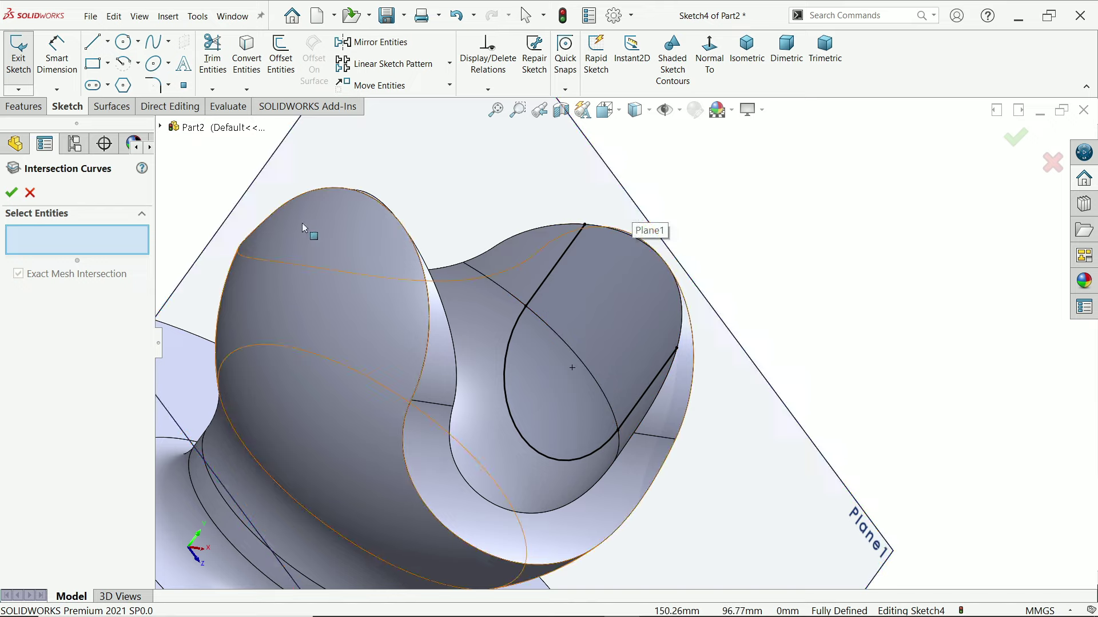
{"action": "left_click", "coordinate": [30, 192]}
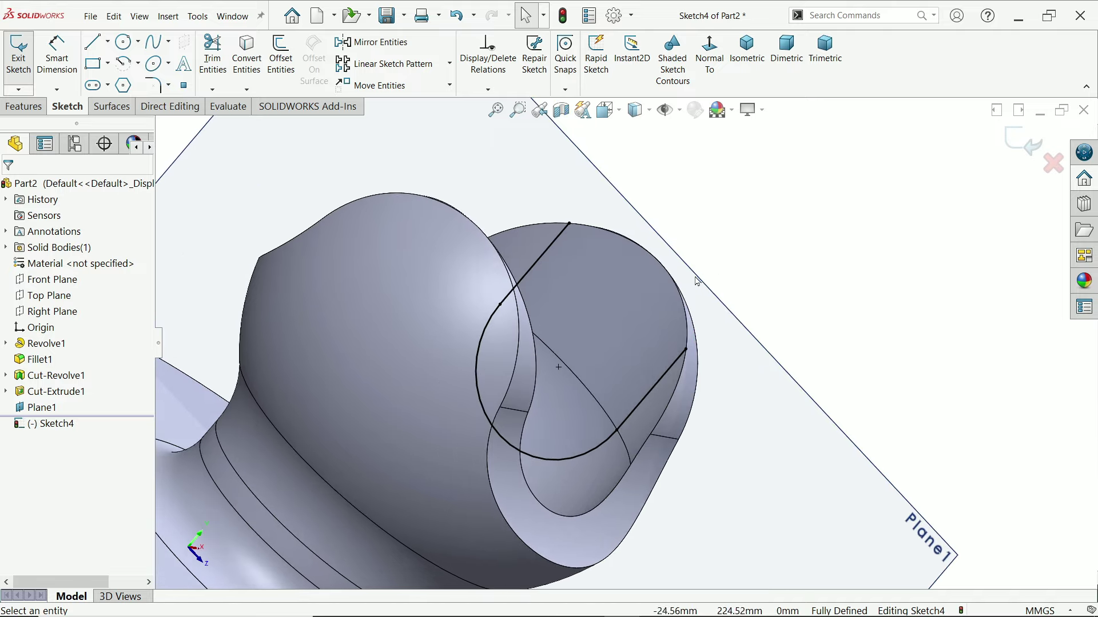
- Convert the two rounded top edges of the yoke arm into sketch arcs using Convert Entities
{"action": "scroll", "coordinate": [697, 281], "scroll_direction": "down", "scroll_amount": 3}
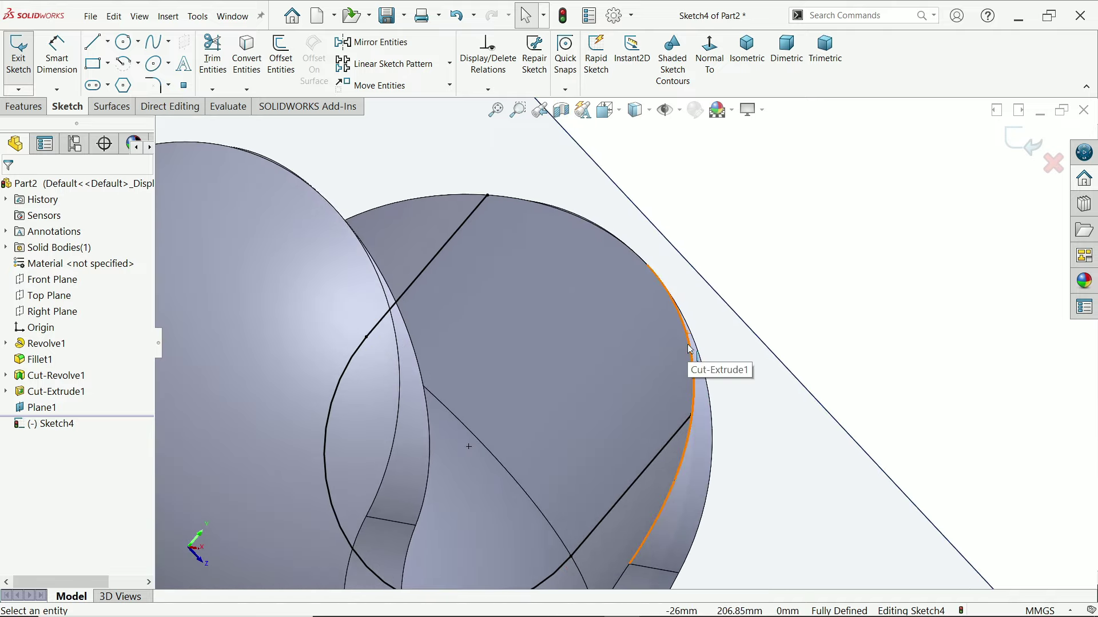
{"action": "left_click", "coordinate": [710, 57]}
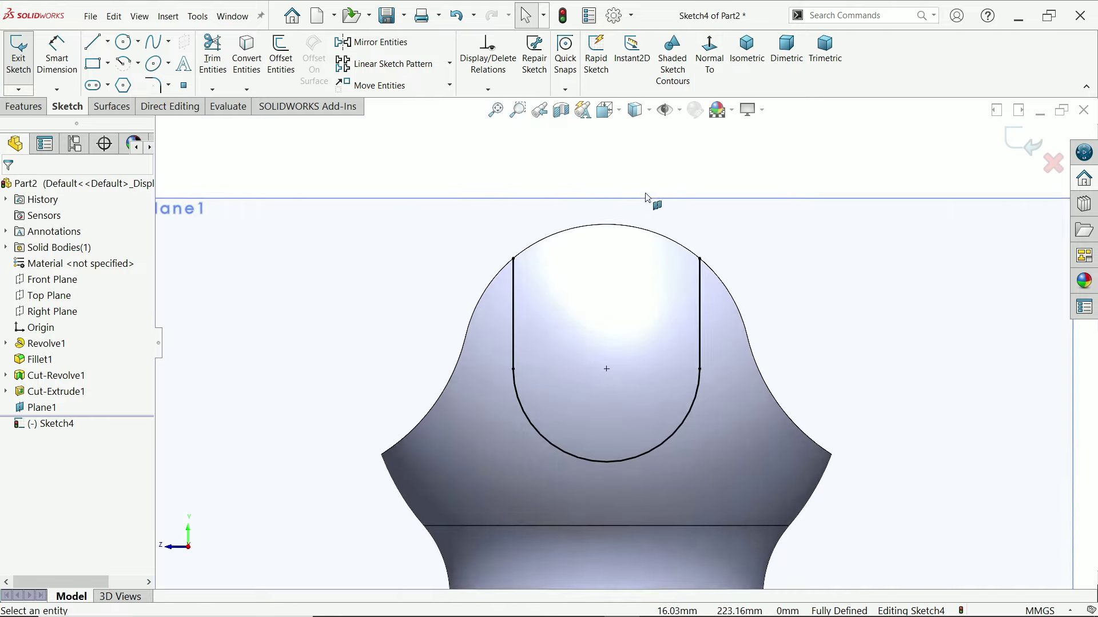
{"action": "left_click", "coordinate": [566, 250]}
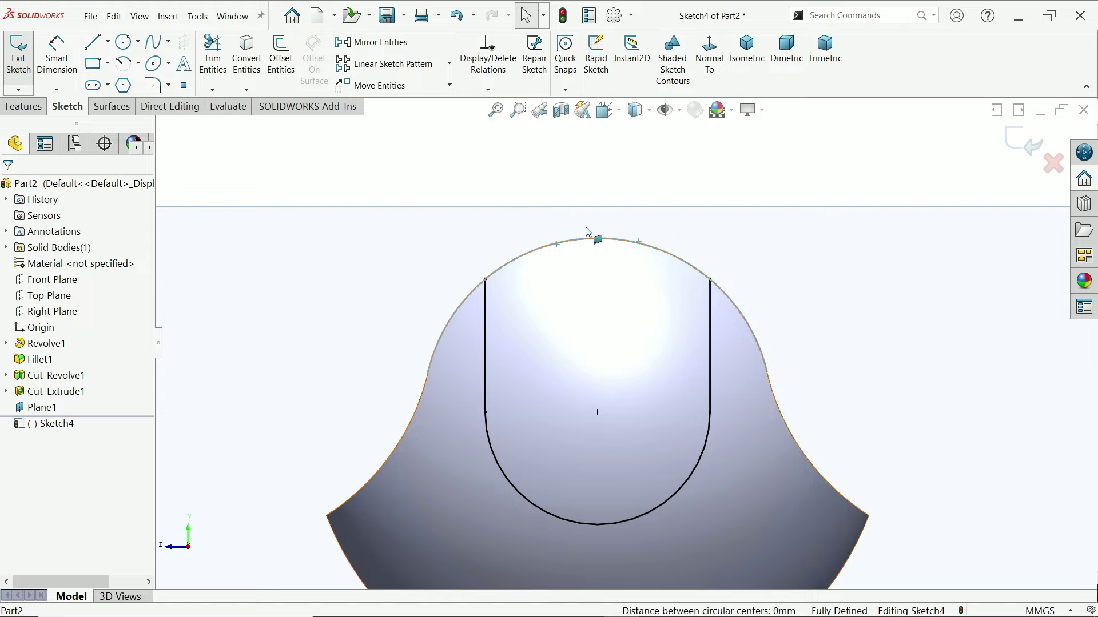
{"action": "left_click", "coordinate": [248, 83]}
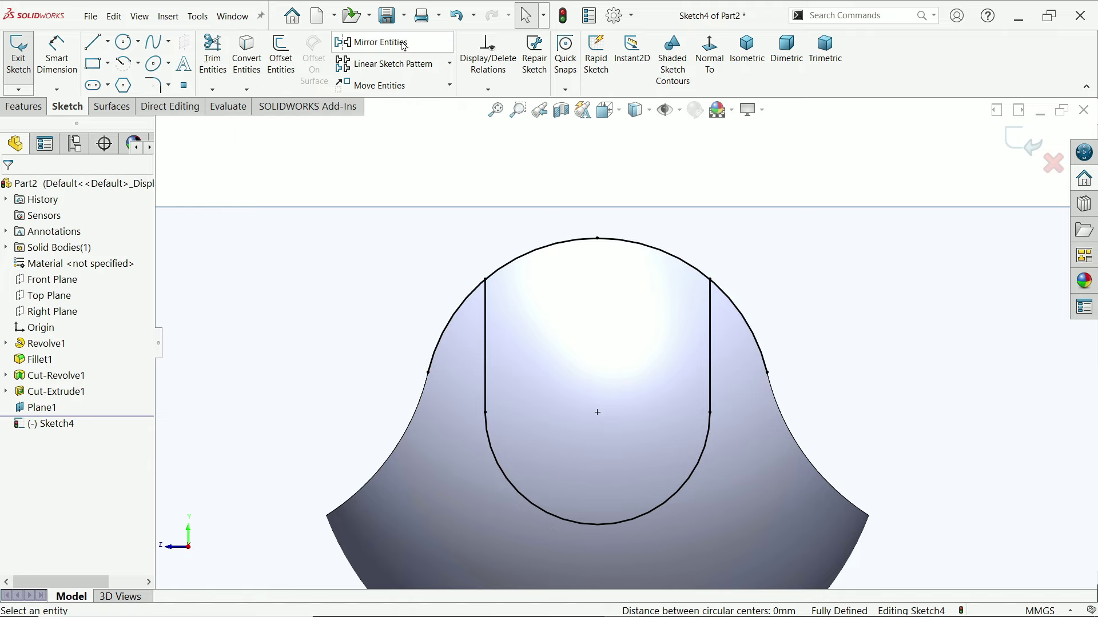
- Power-trim the converted arcs outside the two vertical lines, leaving a closed U-shaped profile
{"action": "left_click", "coordinate": [207, 64]}
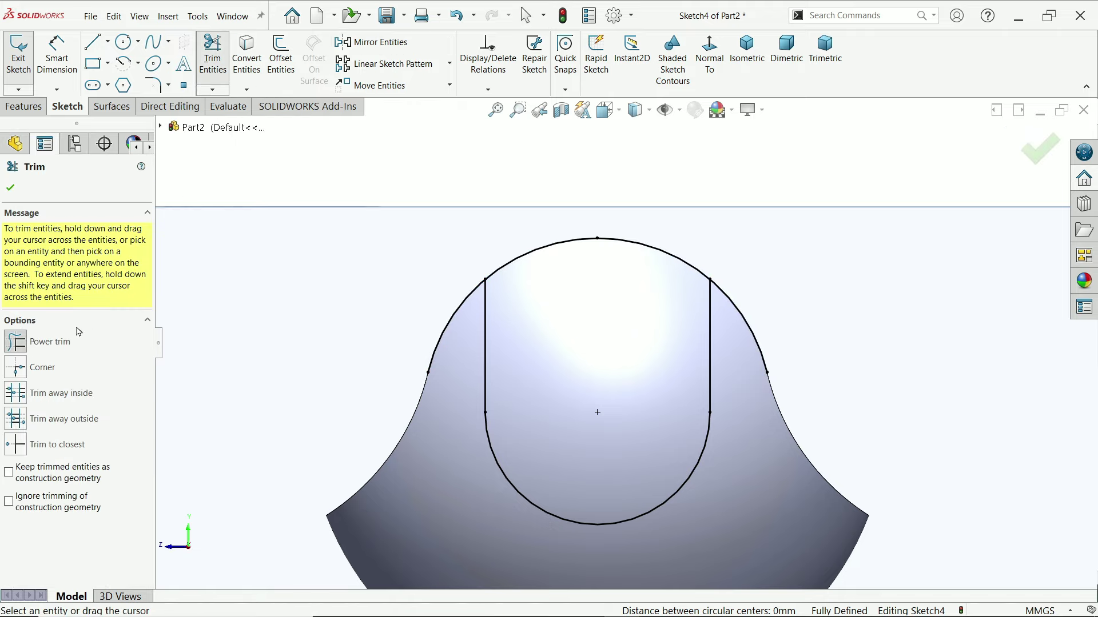
{"action": "left_click_drag", "start_coordinate": [370, 293], "coordinate": [455, 354]}
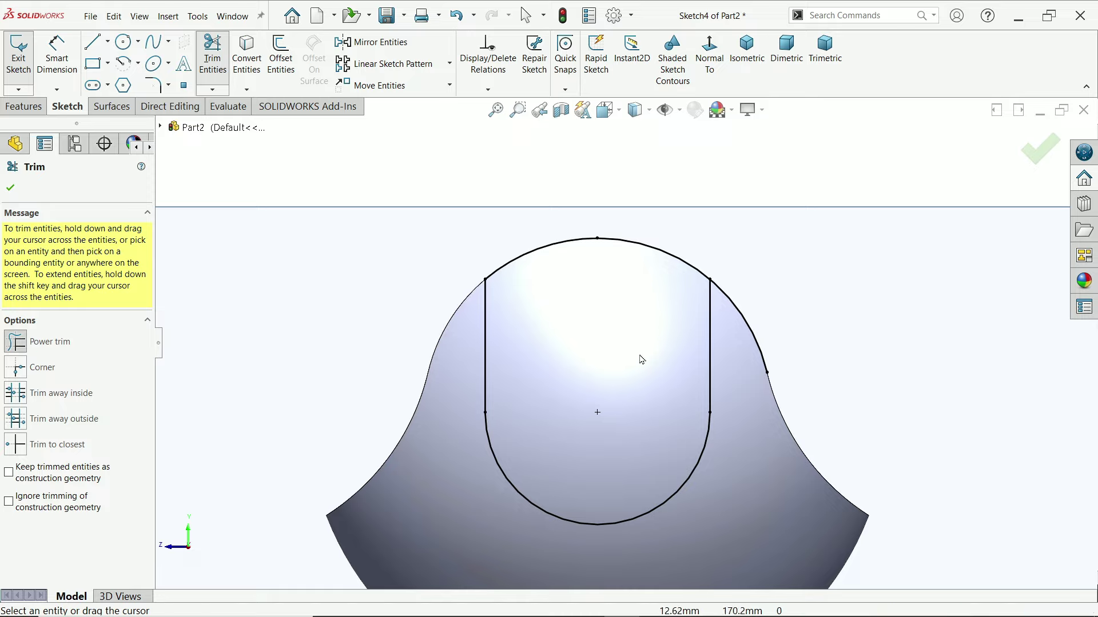
{"action": "left_click_drag", "start_coordinate": [766, 290], "coordinate": [742, 343]}
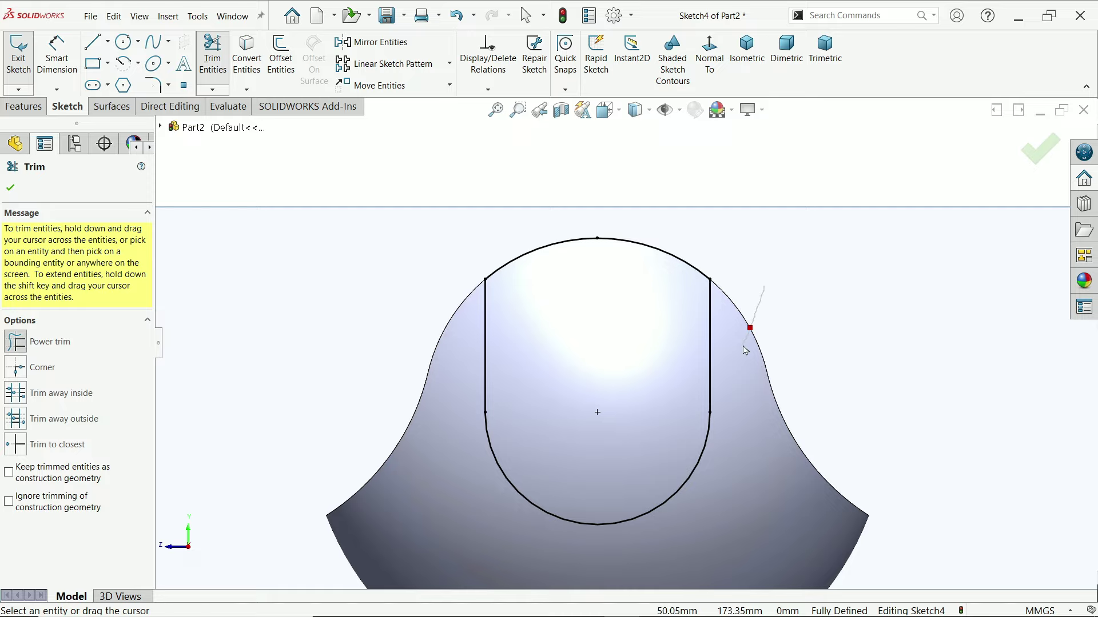
{"action": "left_click", "coordinate": [11, 189]}
- Extrude the closed profile as a boss with Up To Surface, ending on the yoke arm's inner face, with the direction reversed toward the arm
{"action": "middle_click_drag", "start_coordinate": [343, 189], "coordinate": [541, 321]}
{"action": "scroll", "coordinate": [440, 212], "scroll_direction": "down", "scroll_amount": 2}
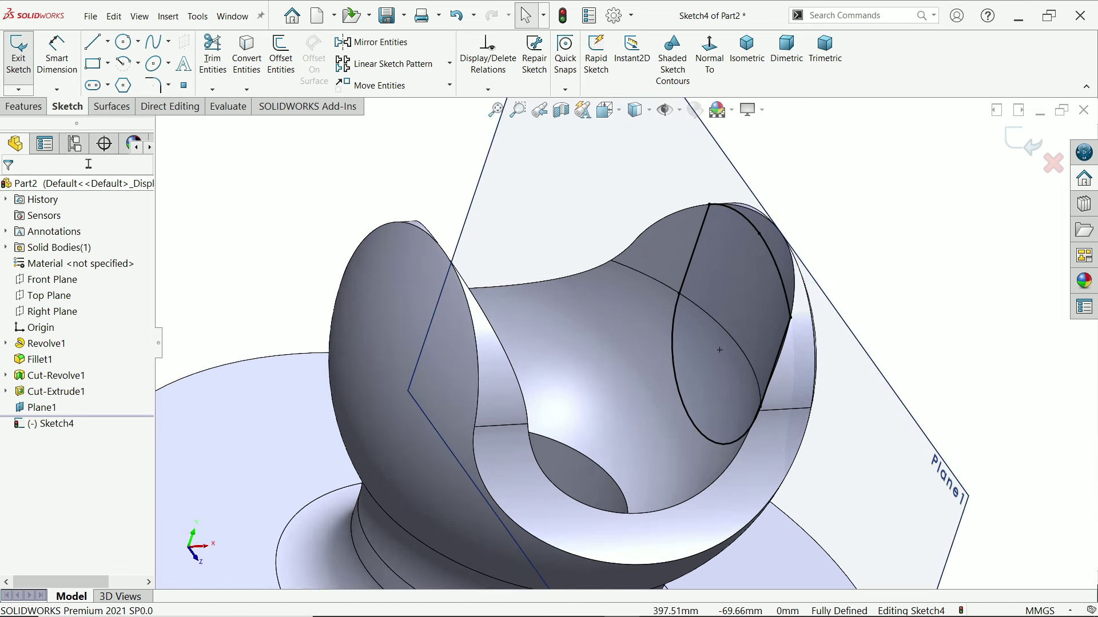
{"action": "left_click", "coordinate": [26, 107]}
{"action": "left_click", "coordinate": [16, 66]}
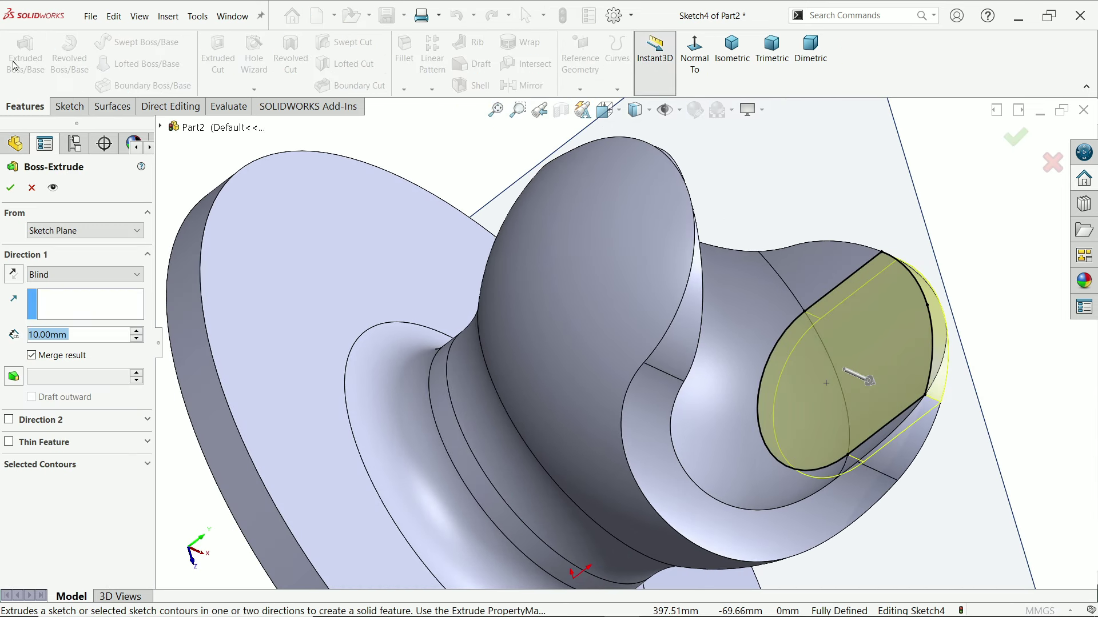
{"action": "left_click", "coordinate": [45, 277]}
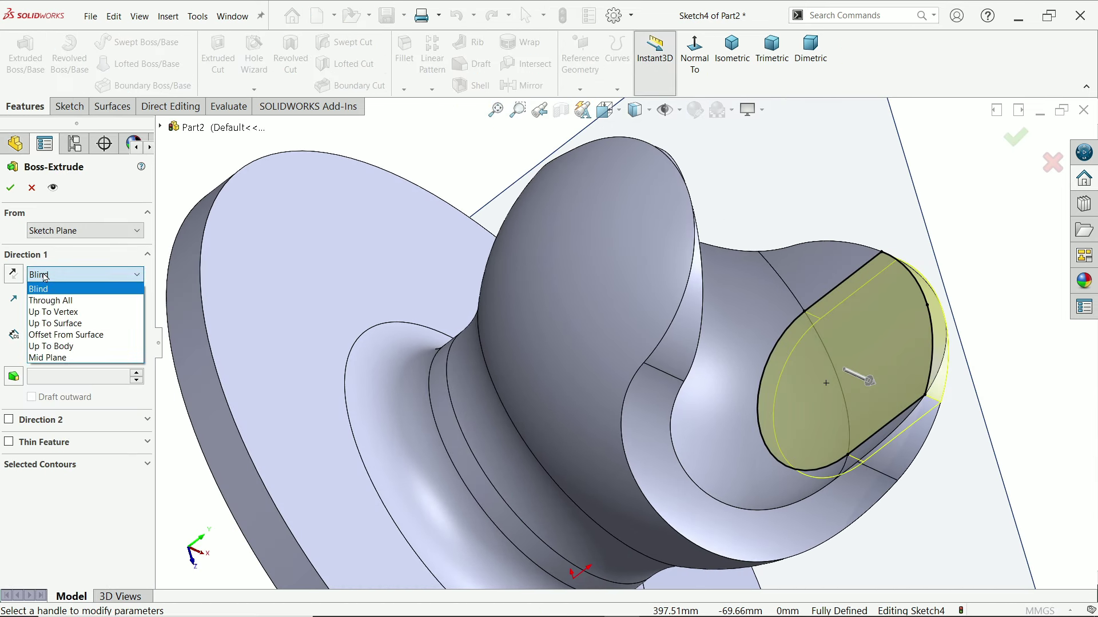
{"action": "left_click", "coordinate": [80, 323]}
{"action": "middle_click_drag", "start_coordinate": [744, 343], "coordinate": [711, 314]}
{"action": "left_click", "coordinate": [764, 269]}
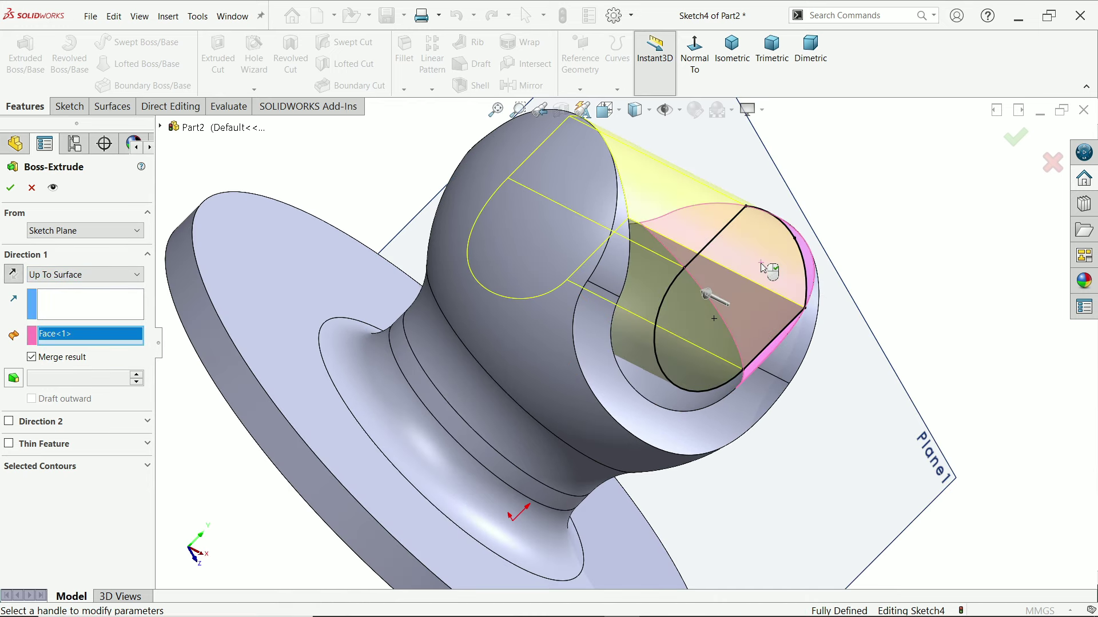
{"action": "left_click", "coordinate": [13, 275]}
{"action": "middle_click_drag", "start_coordinate": [394, 183], "coordinate": [275, 160]}
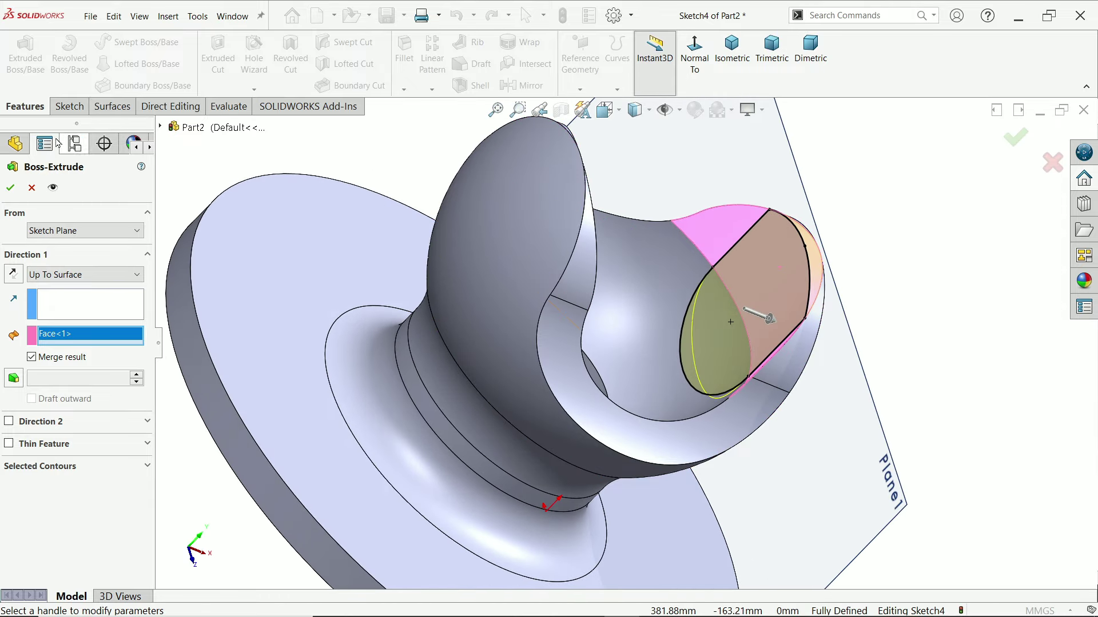
{"action": "left_click", "coordinate": [10, 187]}
- Hide the 70 mm offset reference plane
{"action": "scroll", "coordinate": [962, 363], "scroll_direction": "down", "scroll_amount": 3}
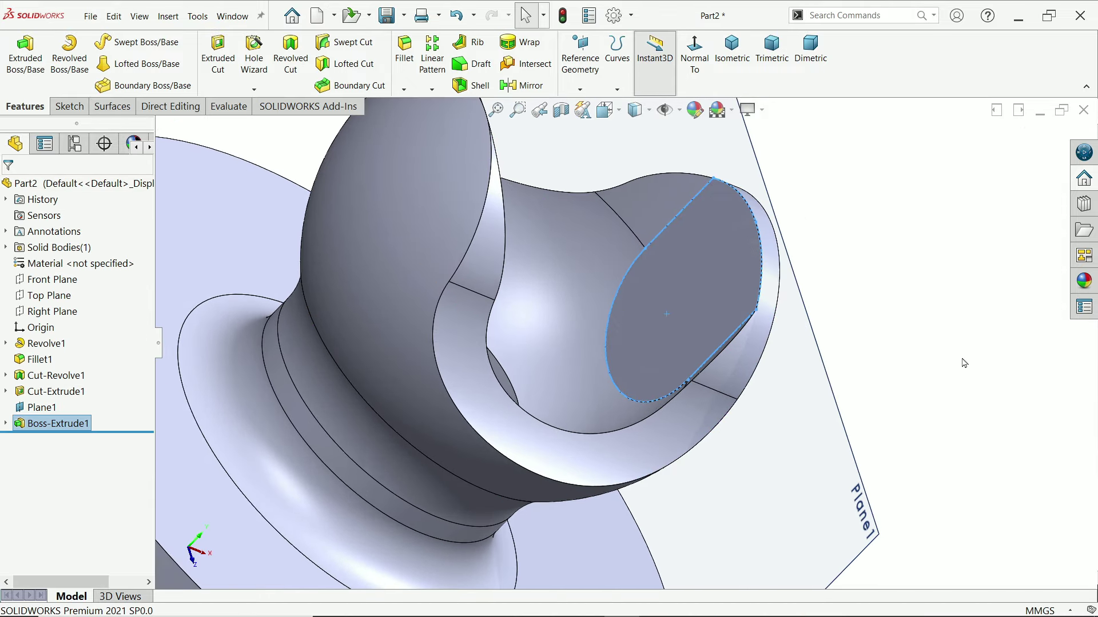
{"action": "left_click", "coordinate": [834, 371]}
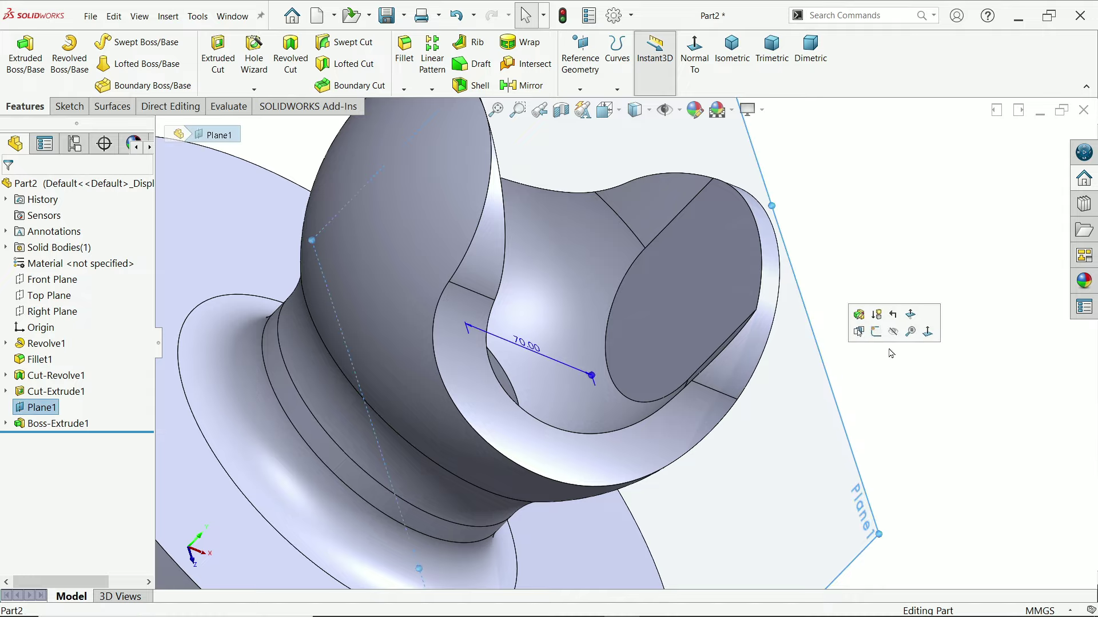
{"action": "left_click", "coordinate": [880, 343]}
{"action": "middle_click_drag", "start_coordinate": [879, 344], "coordinate": [800, 383]}
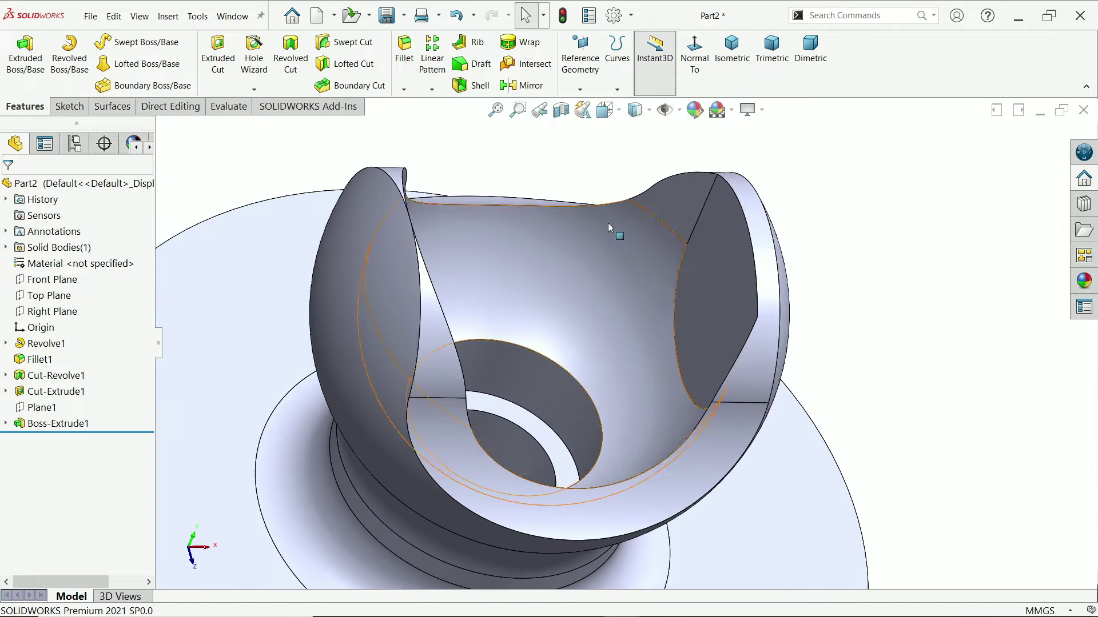
- Inspect the inside of the fork with a section view cut on the Front Plane, and switch the section view off
{"action": "left_click", "coordinate": [566, 113]}
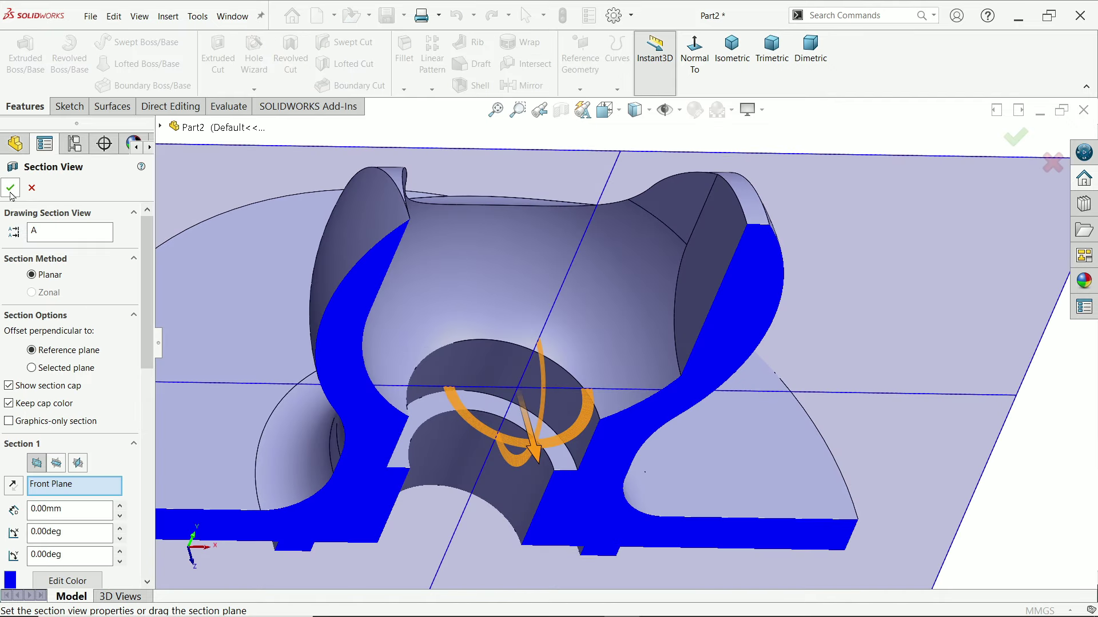
{"action": "left_click", "coordinate": [12, 194]}
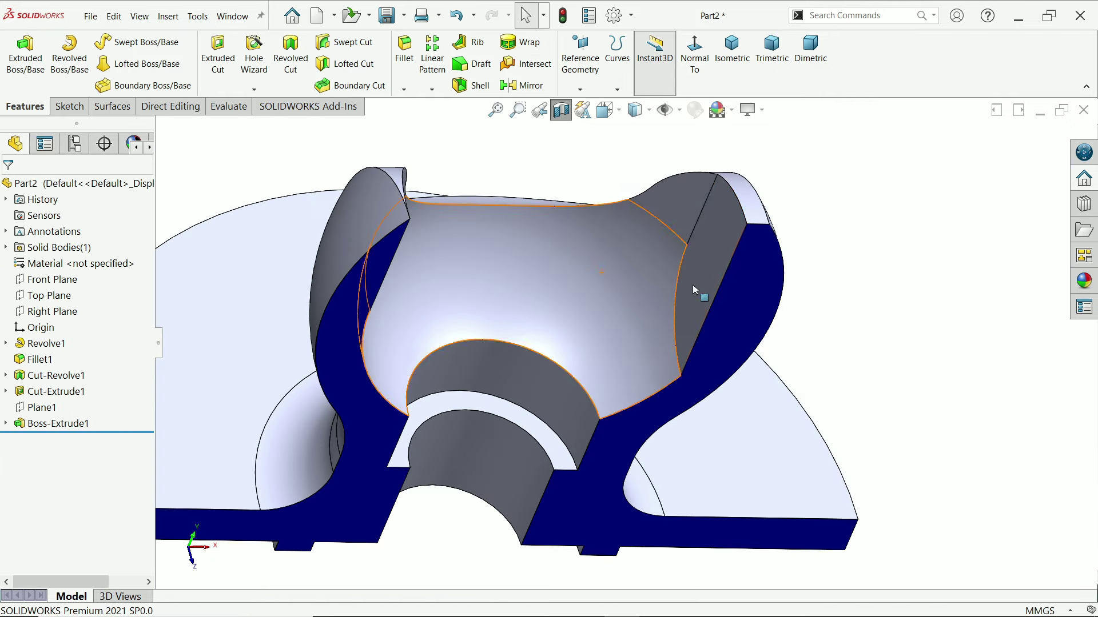
{"action": "left_click", "coordinate": [702, 61]}
{"action": "middle_click_drag", "start_coordinate": [784, 216], "coordinate": [788, 69]}
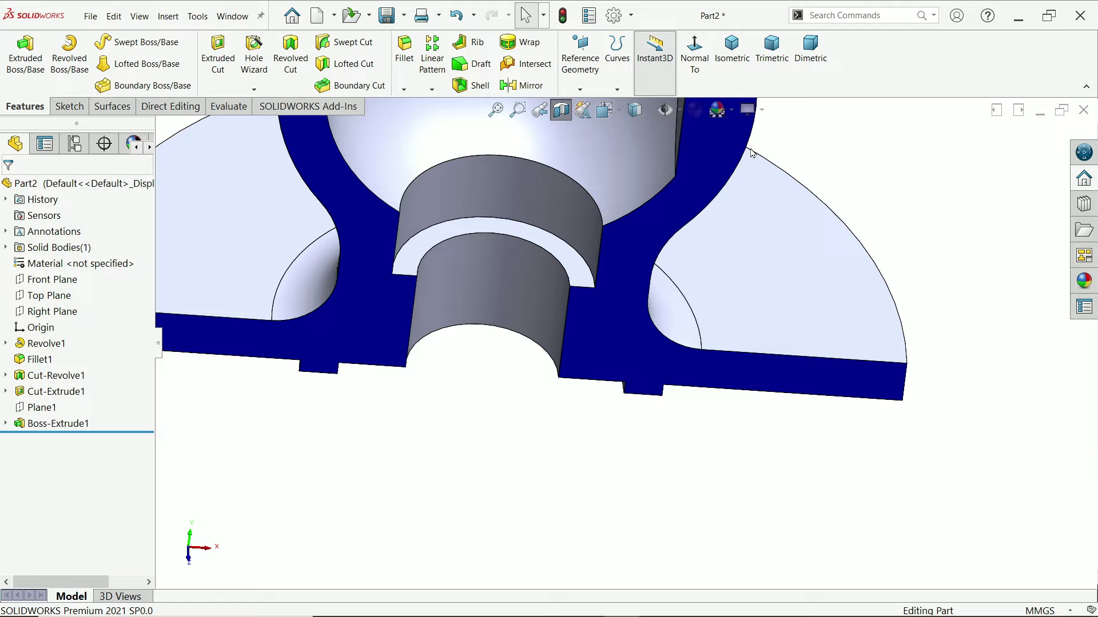
{"action": "left_click", "coordinate": [698, 68]}
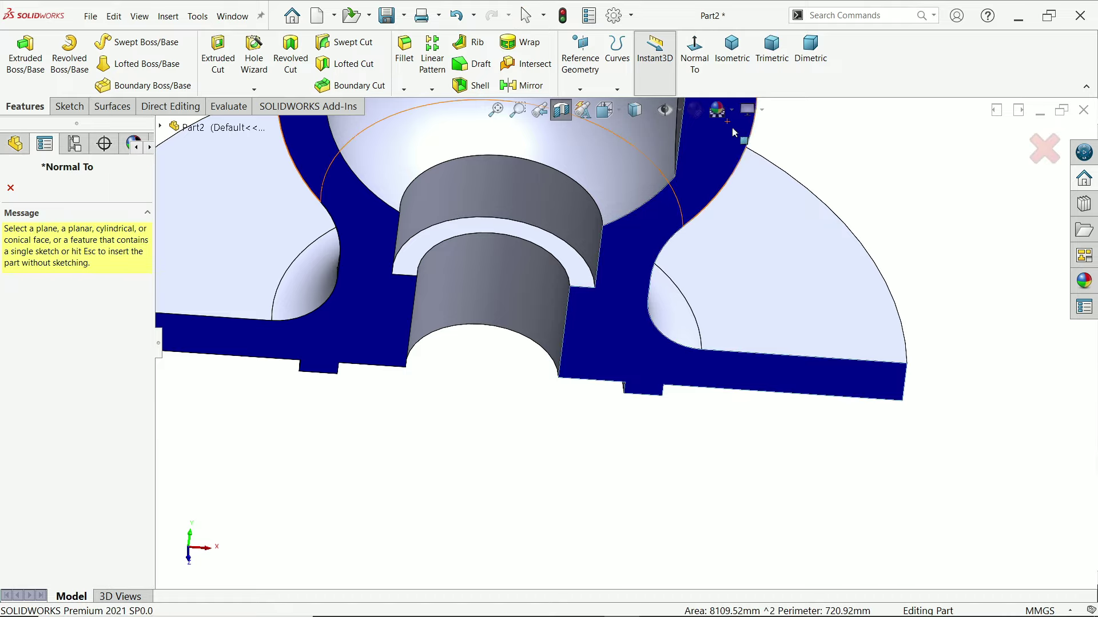
{"action": "left_click", "coordinate": [703, 178]}
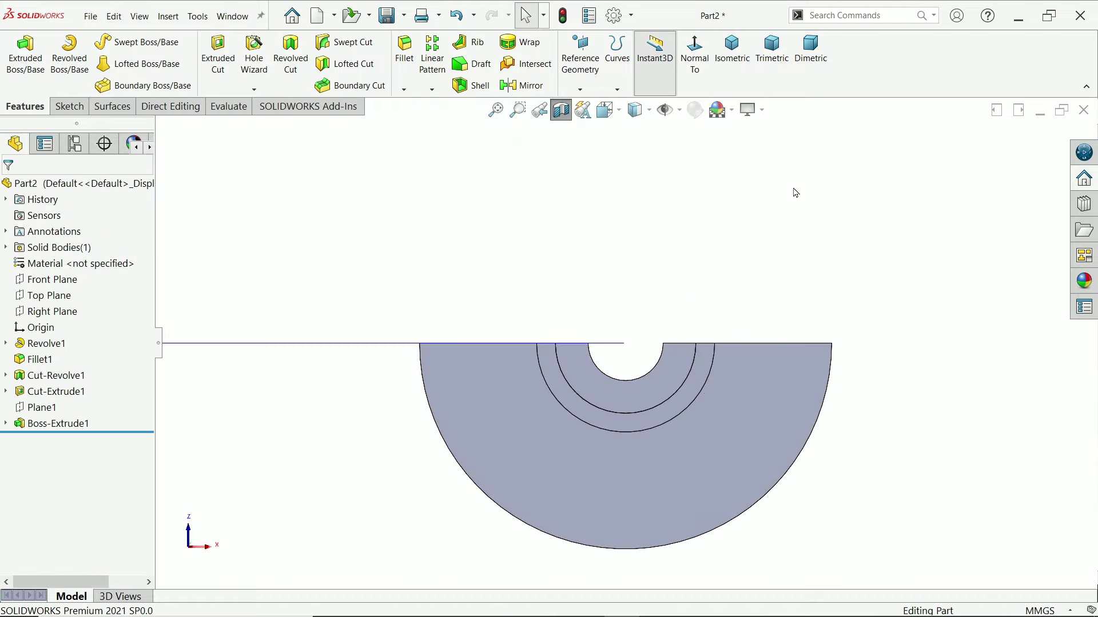
{"action": "middle_click_drag", "start_coordinate": [796, 194], "coordinate": [789, 450]}
{"action": "left_click", "coordinate": [734, 291]}
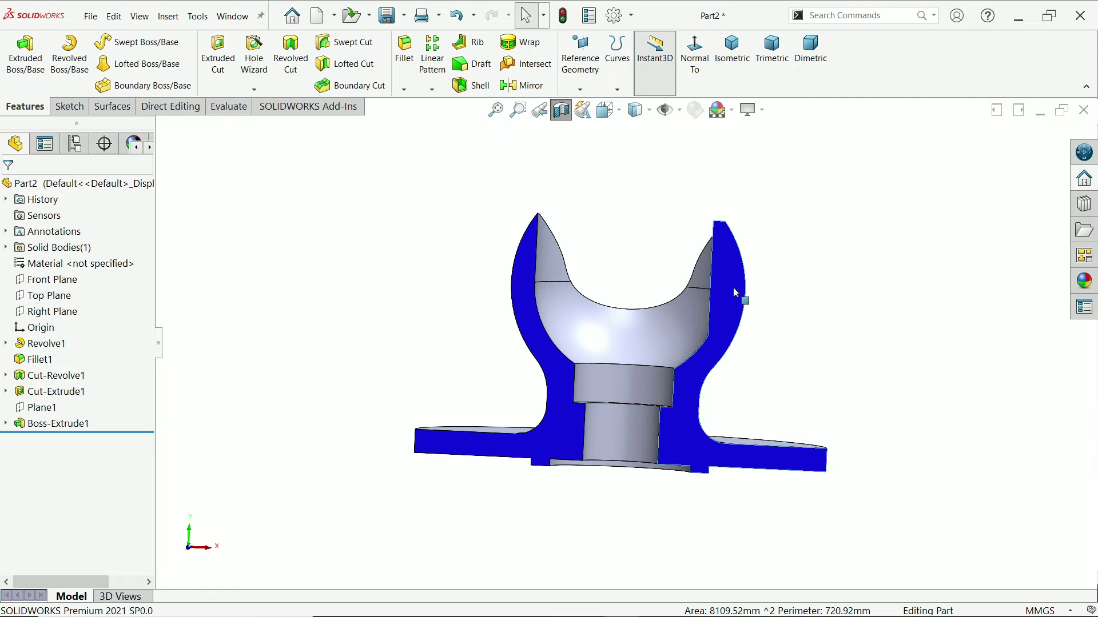
{"action": "left_click", "coordinate": [698, 74]}
{"action": "scroll", "coordinate": [759, 330], "scroll_direction": "down", "scroll_amount": 3}
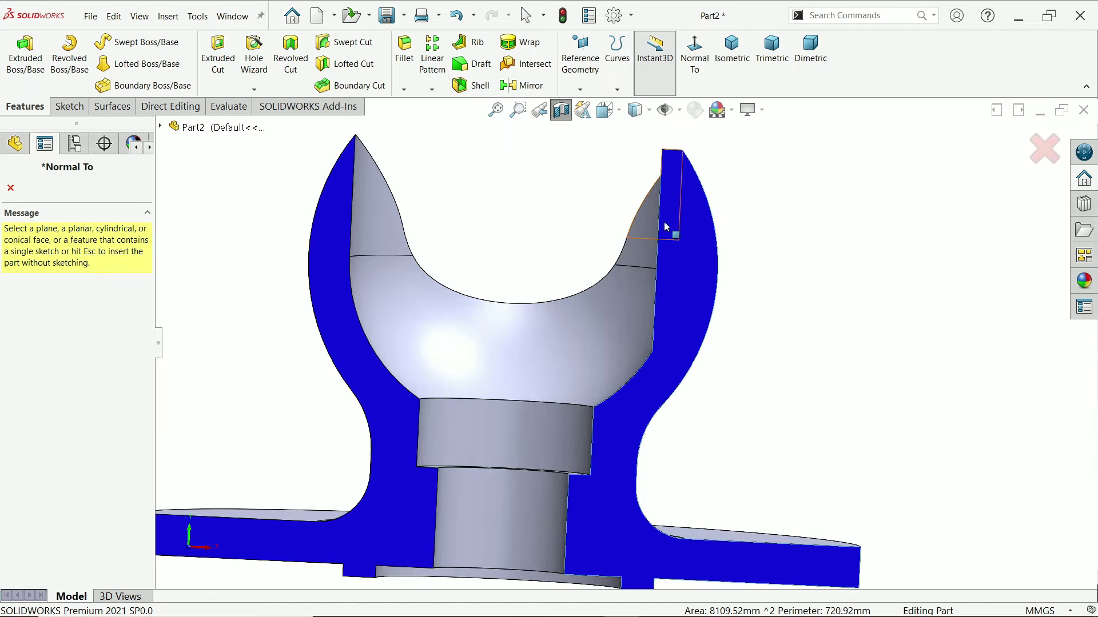
{"action": "left_click", "coordinate": [1045, 153]}
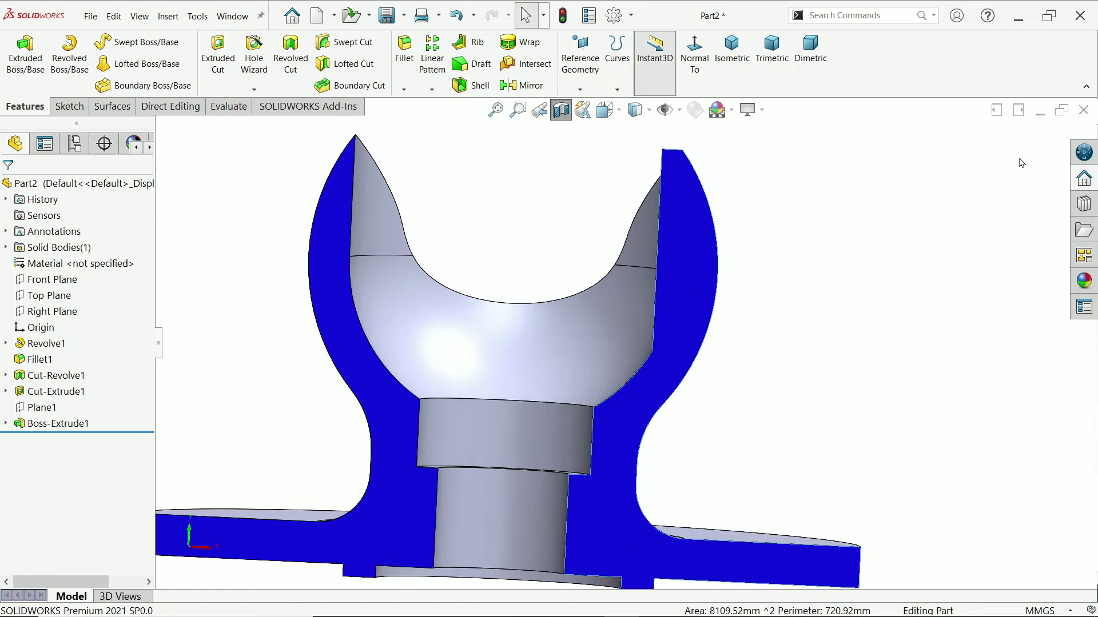
{"action": "left_click", "coordinate": [562, 111]}
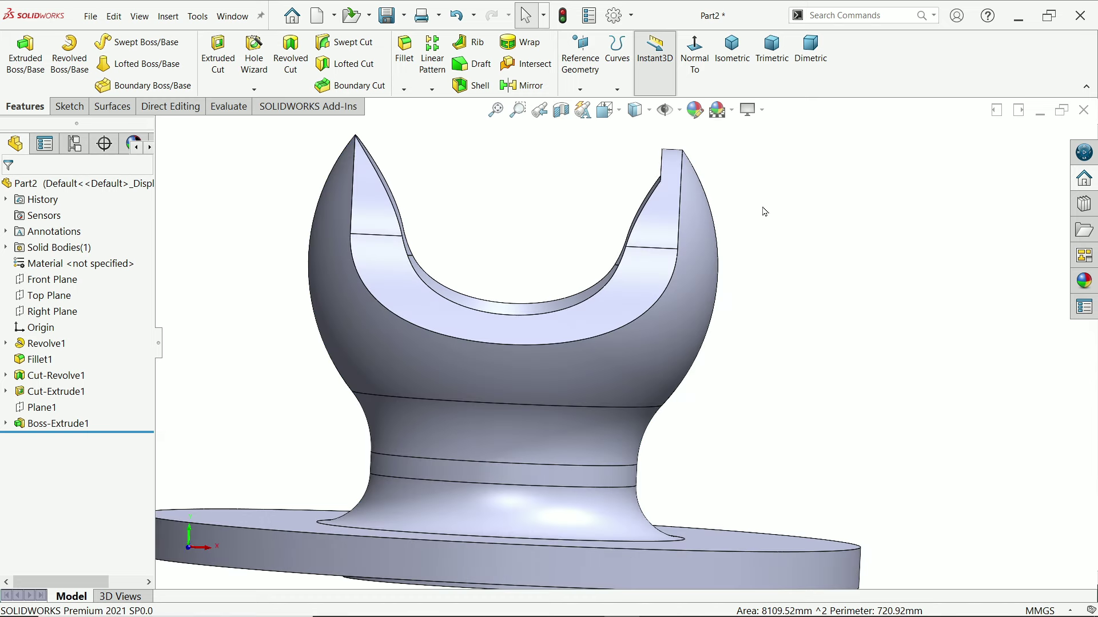
- Switch to the drawing image SolidWorks Exercise 168.PNG and examine the front and right views for the stepped arm hole's dimensions
{"action": "scroll", "coordinate": [766, 213], "scroll_direction": "up", "scroll_amount": 2}
{"action": "key", "text": "alt+Tab"}
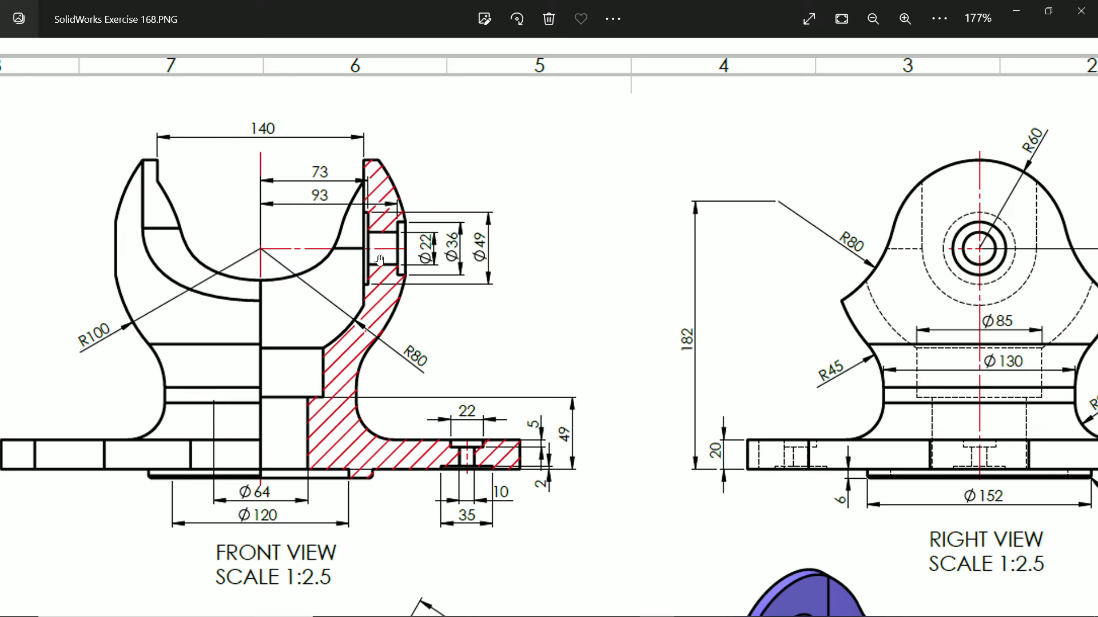
{"action": "mouse_move", "coordinate": [242, 250]}
{"action": "left_mouse_down"}
{"action": "mouse_move", "coordinate": [309, 268]}
{"action": "mouse_move", "coordinate": [301, 258]}
{"action": "left_mouse_up"}
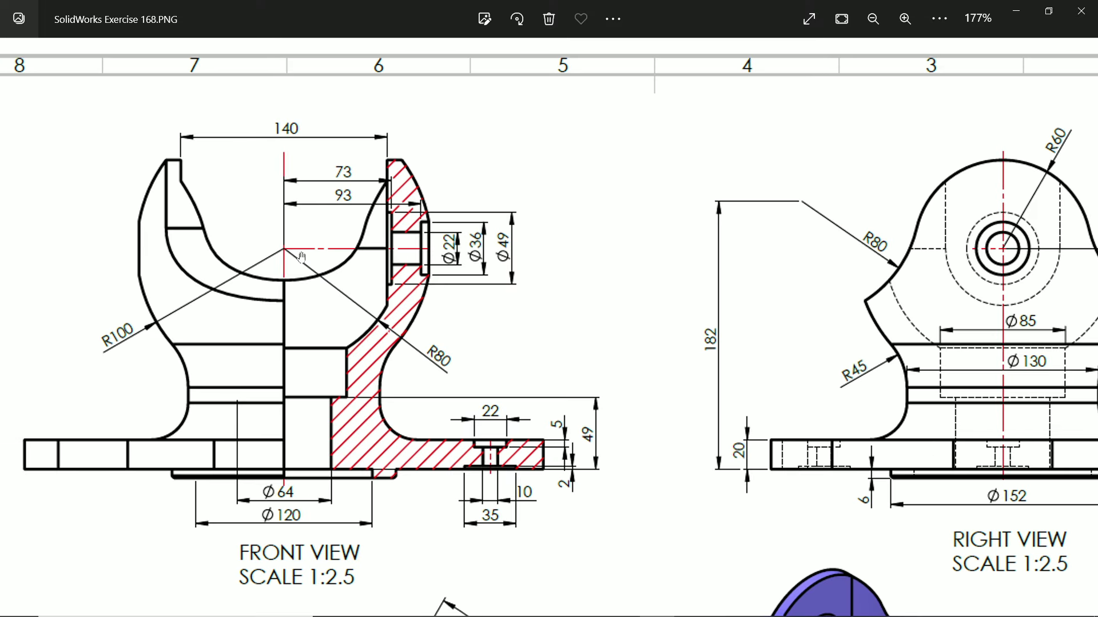
{"action": "left_click_drag", "start_coordinate": [486, 280], "coordinate": [303, 276]}
{"action": "left_click_drag", "start_coordinate": [631, 324], "coordinate": [541, 312]}
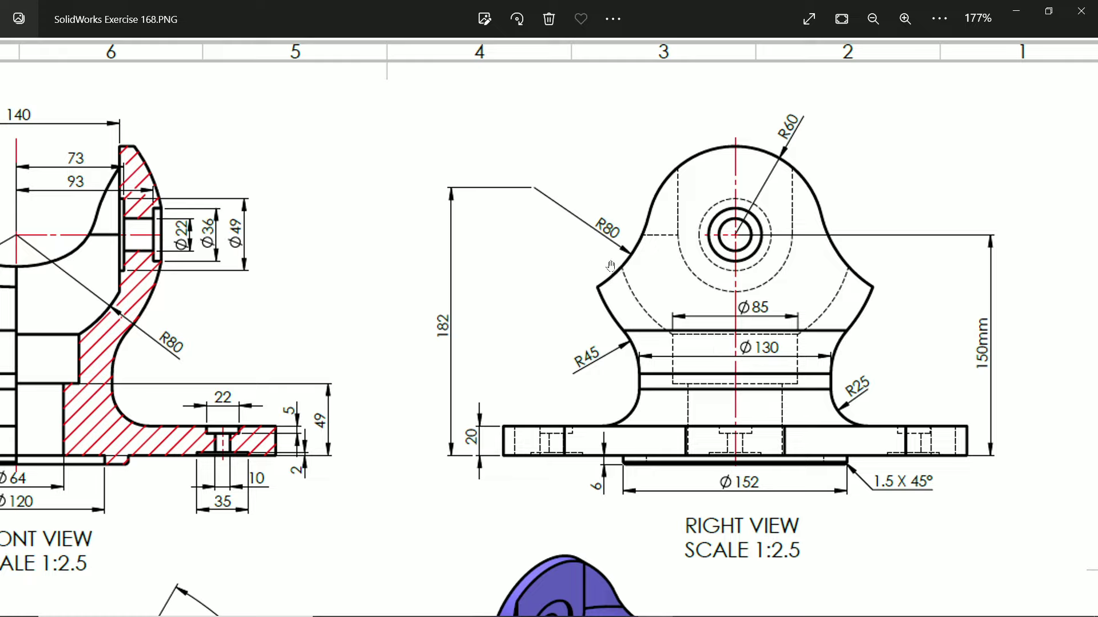
{"action": "left_click_drag", "start_coordinate": [629, 293], "coordinate": [870, 304]}
{"action": "left_click_drag", "start_coordinate": [431, 315], "coordinate": [597, 317]}
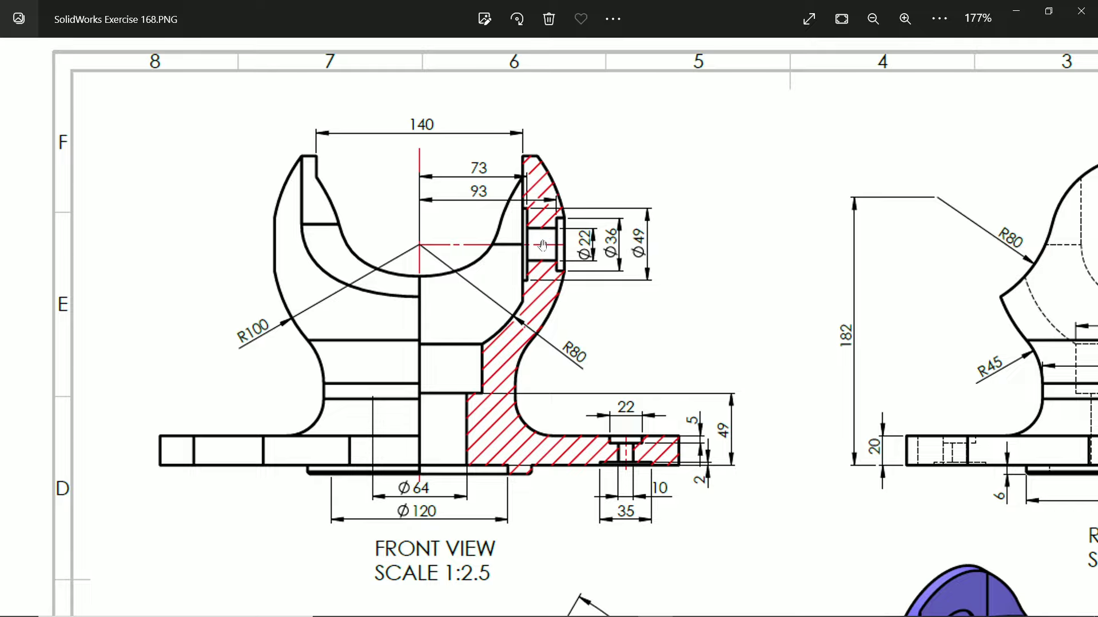
{"action": "left_click_drag", "start_coordinate": [524, 212], "coordinate": [531, 227]}
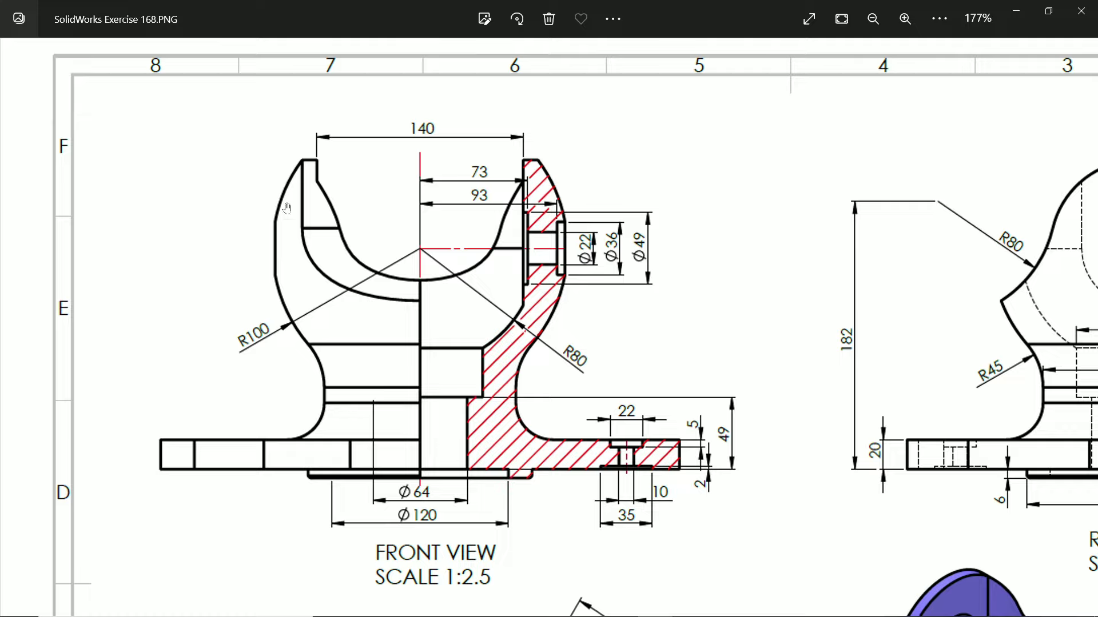
{"action": "left_click", "coordinate": [1016, 12]}
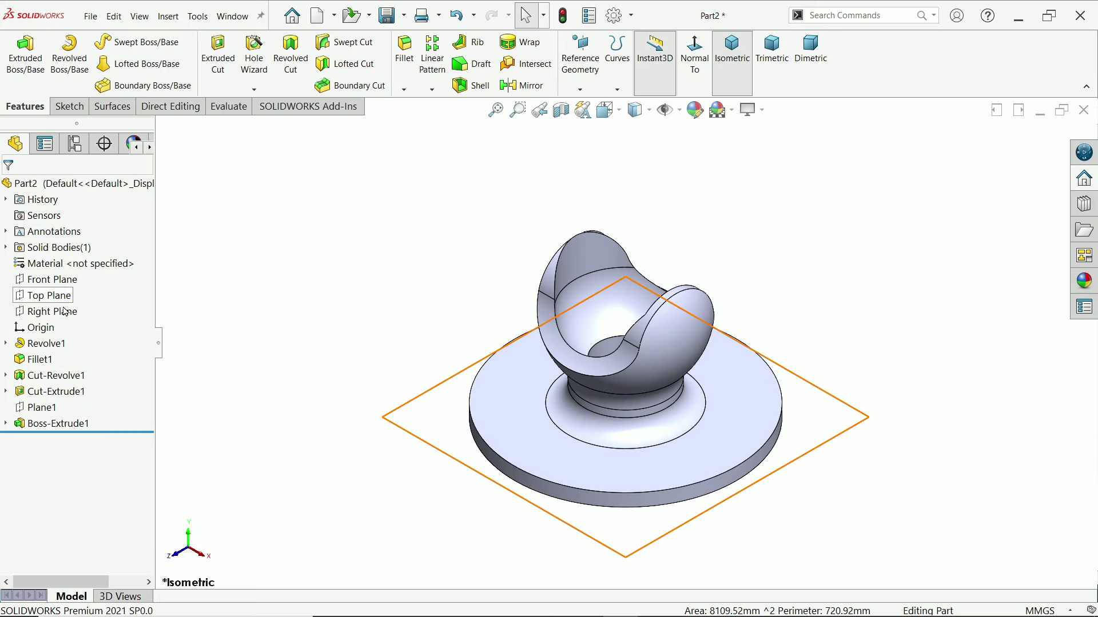
- On the Front Plane, sketch a vertical centerline about 157 mm up from the origin and a horizontal one about 160 mm long towards the right arm
{"action": "left_click", "coordinate": [69, 281]}
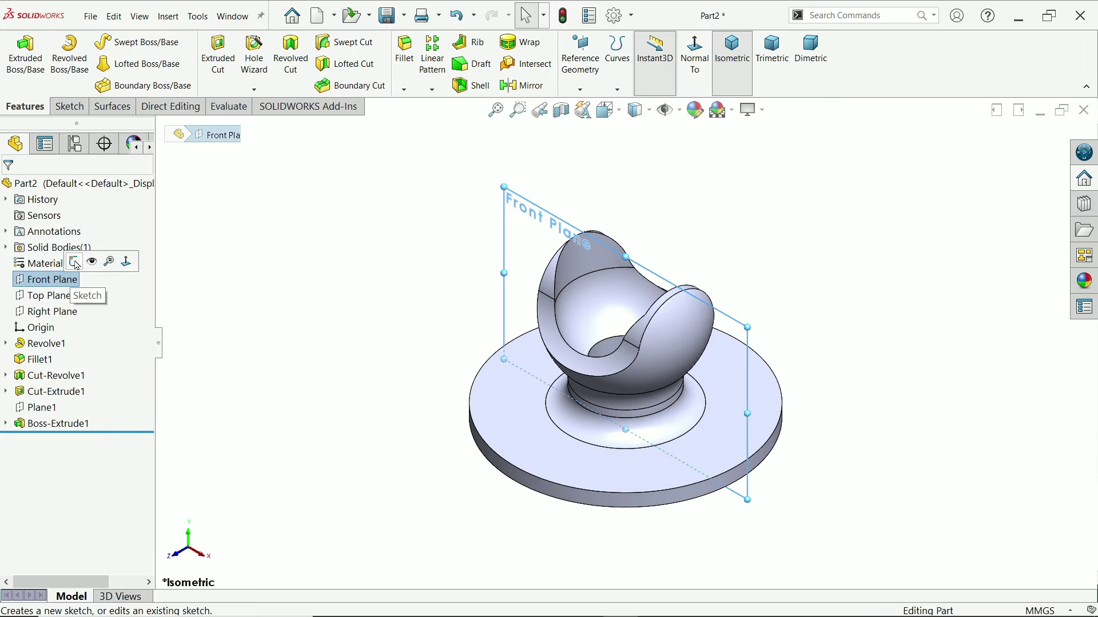
{"action": "left_click", "coordinate": [74, 262]}
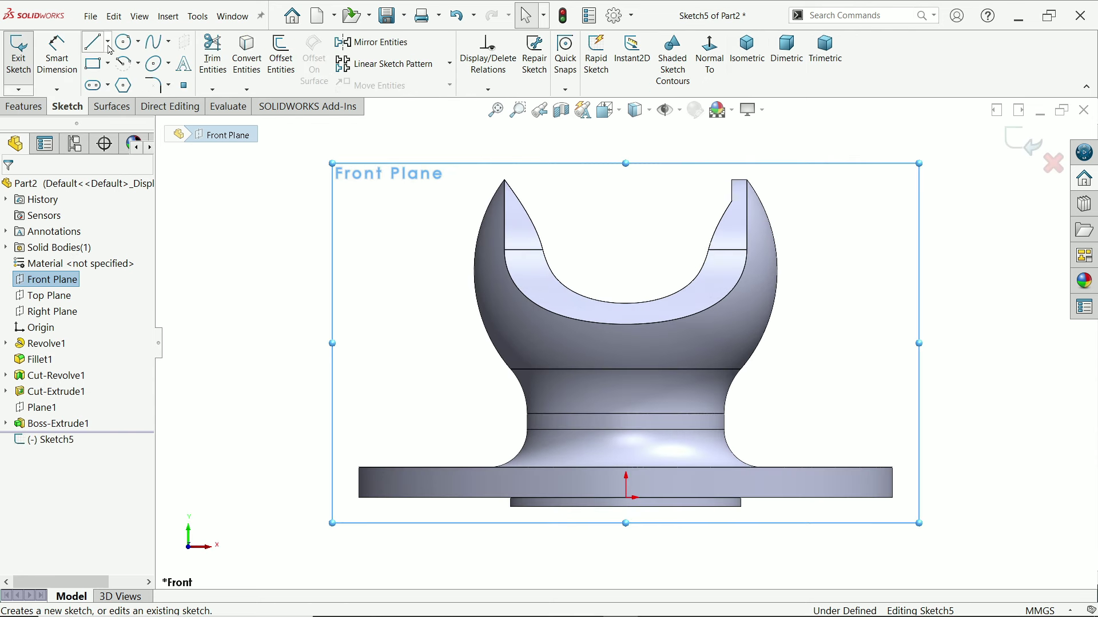
{"action": "left_click", "coordinate": [107, 42]}
{"action": "left_click", "coordinate": [117, 76]}
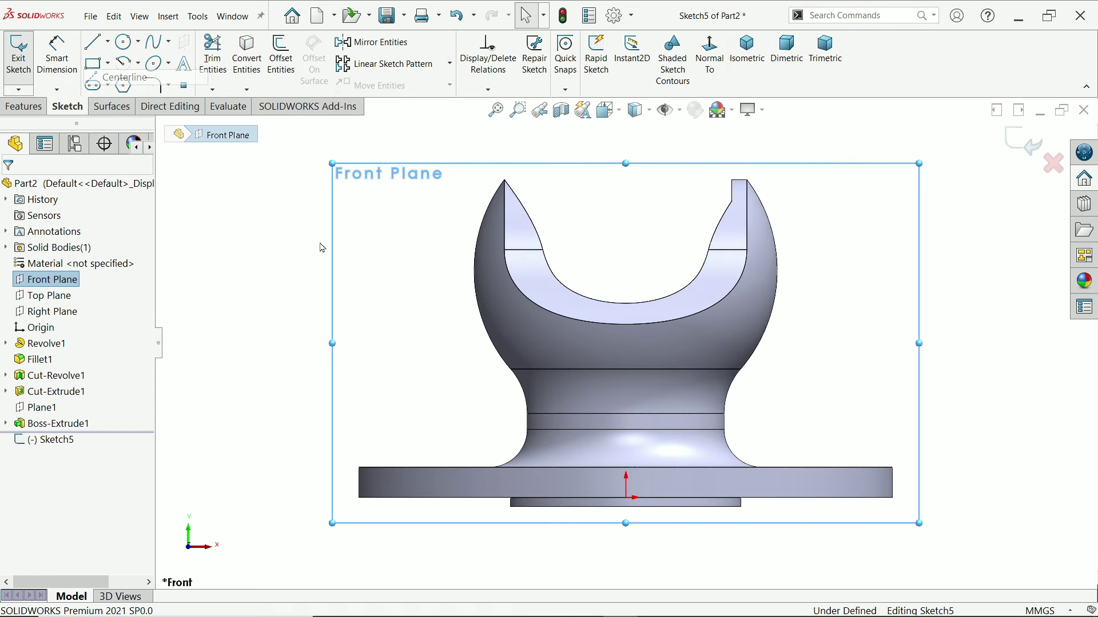
{"action": "left_click", "coordinate": [626, 498]}
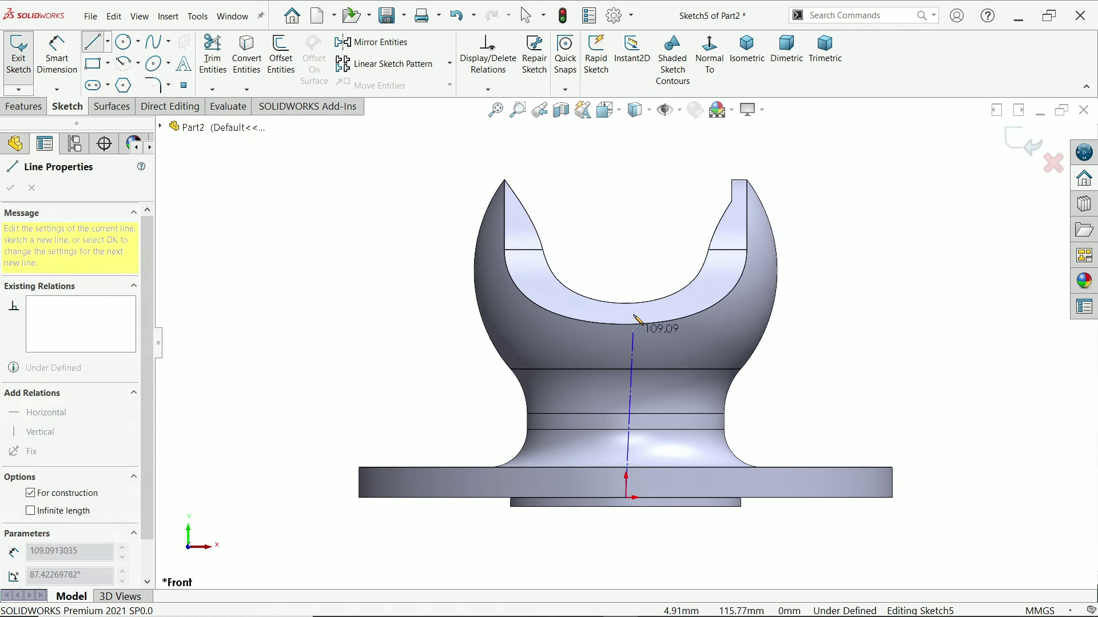
{"action": "left_click", "coordinate": [627, 260]}
{"action": "left_click", "coordinate": [869, 261]}
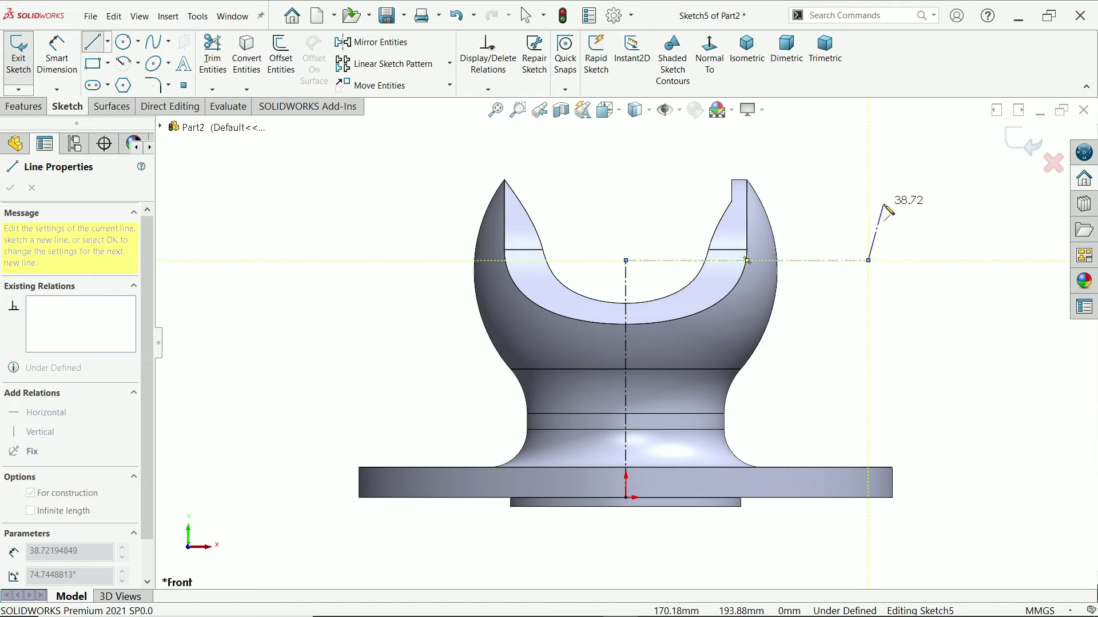
{"action": "right_click", "coordinate": [888, 212]}
{"action": "left_click", "coordinate": [918, 214]}
{"action": "scroll", "coordinate": [722, 350], "scroll_direction": "down", "scroll_amount": 3}
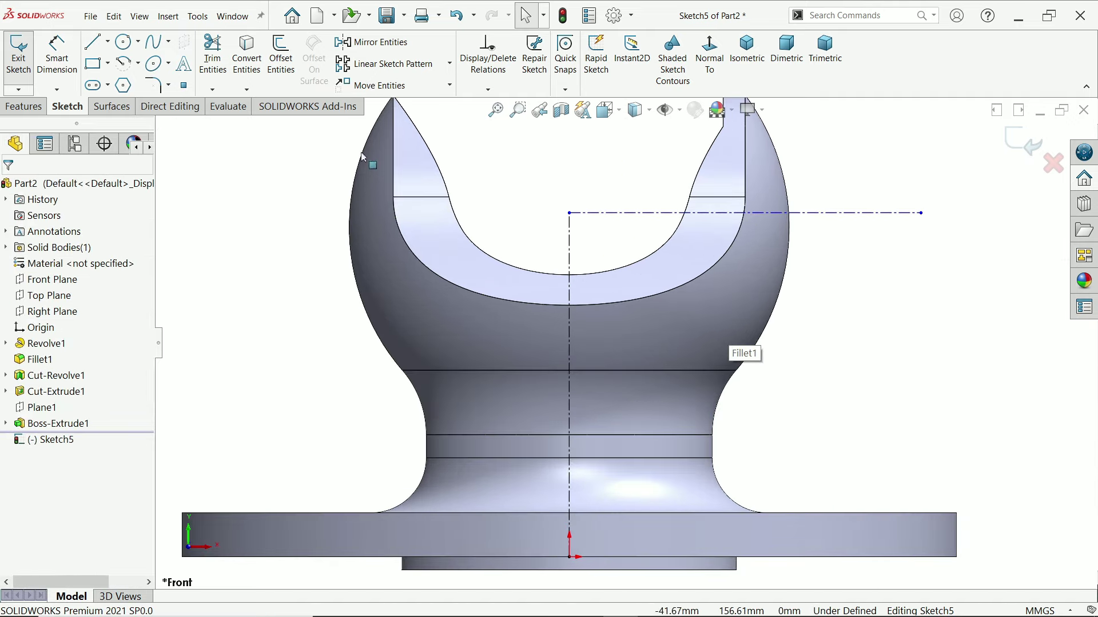
{"action": "left_click", "coordinate": [863, 214]}
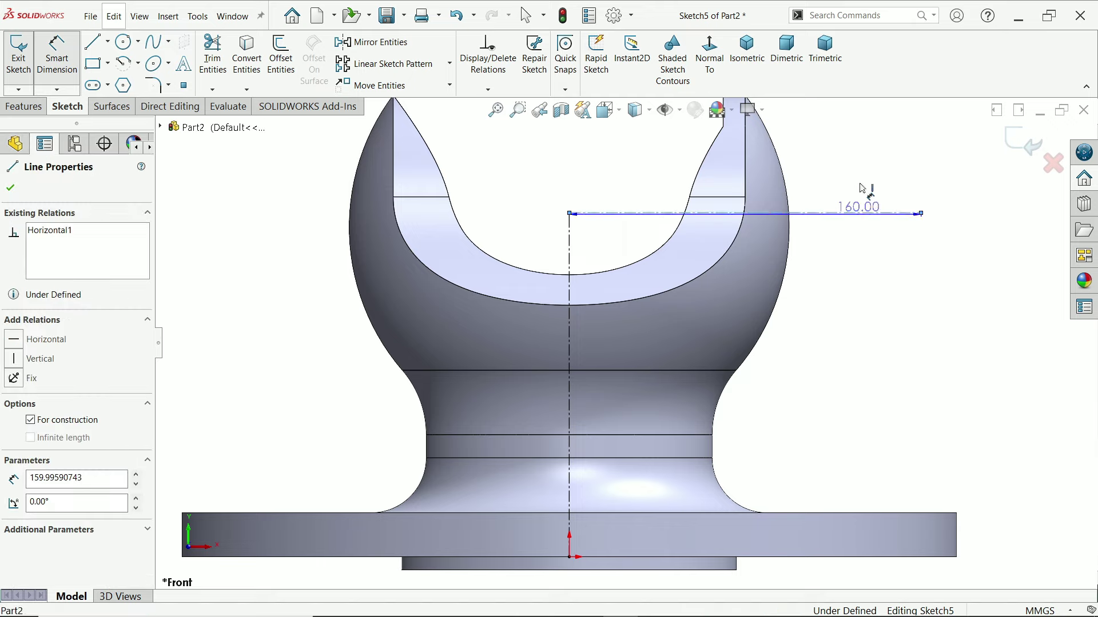
{"action": "left_click", "coordinate": [856, 194]}
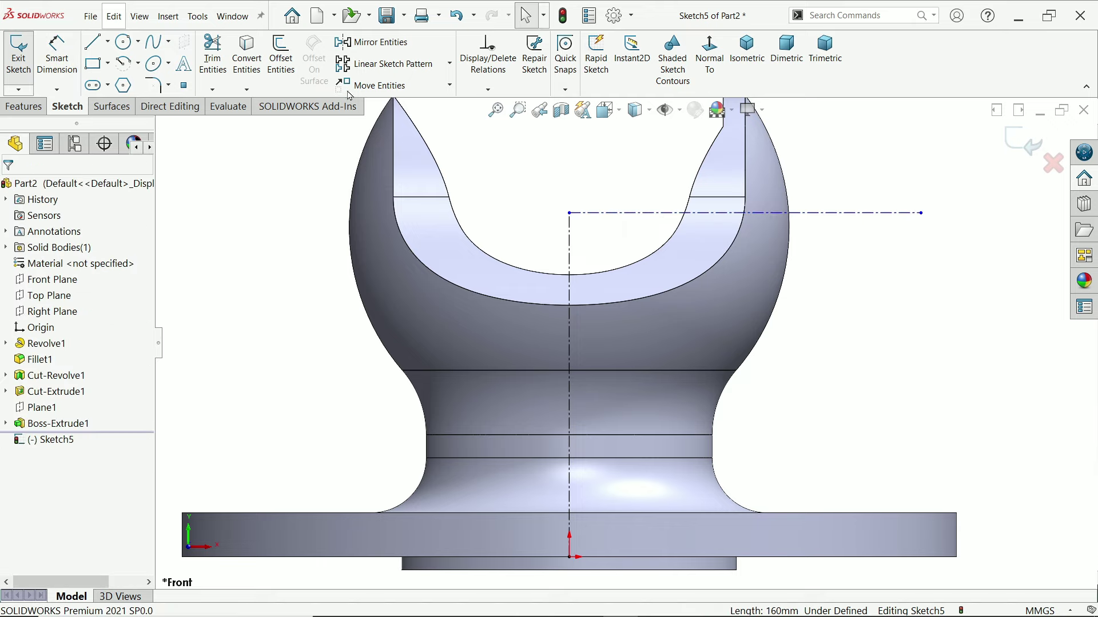
- Sketch a stepped profile of seven connected lines above the horizontal centerline near the right arm, starting and ending on that centerline
{"action": "left_click", "coordinate": [96, 49]}
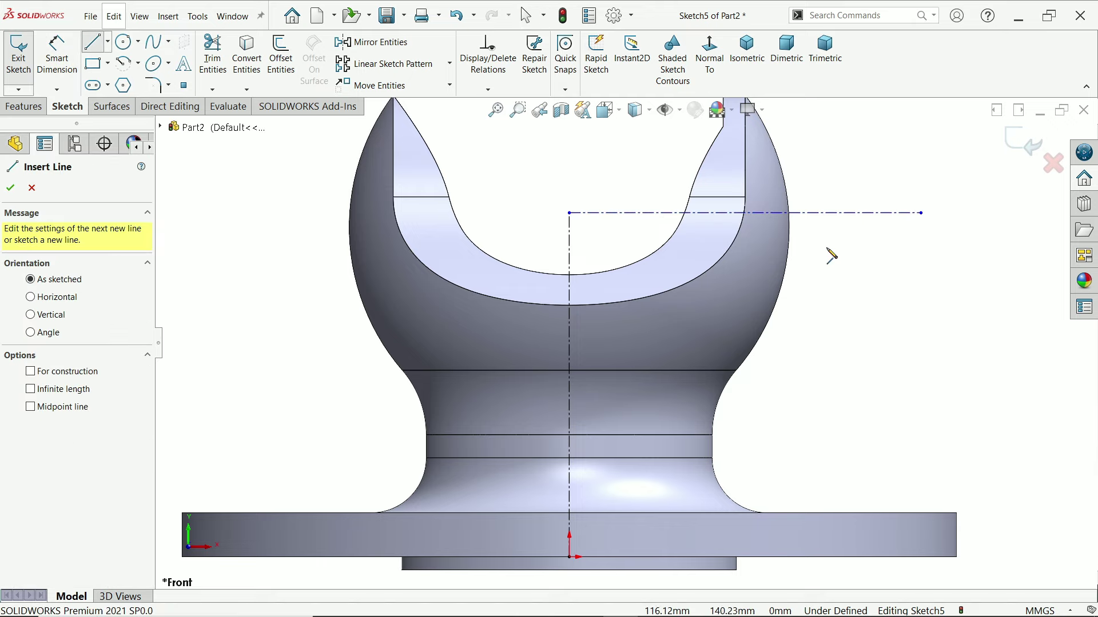
{"action": "left_click", "coordinate": [855, 212]}
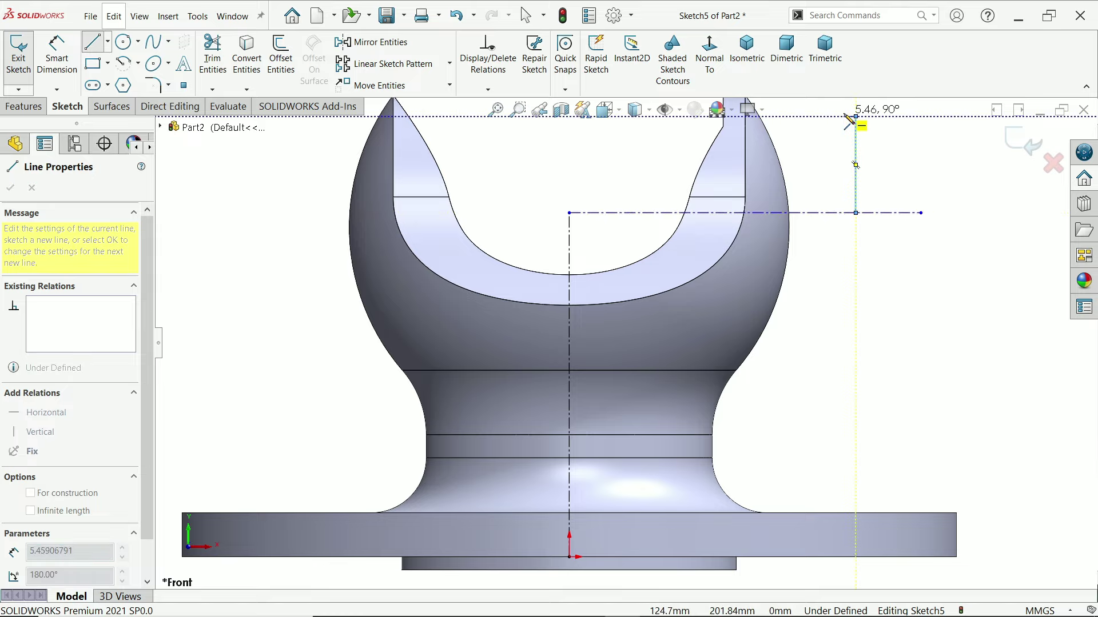
{"action": "left_click", "coordinate": [840, 116]}
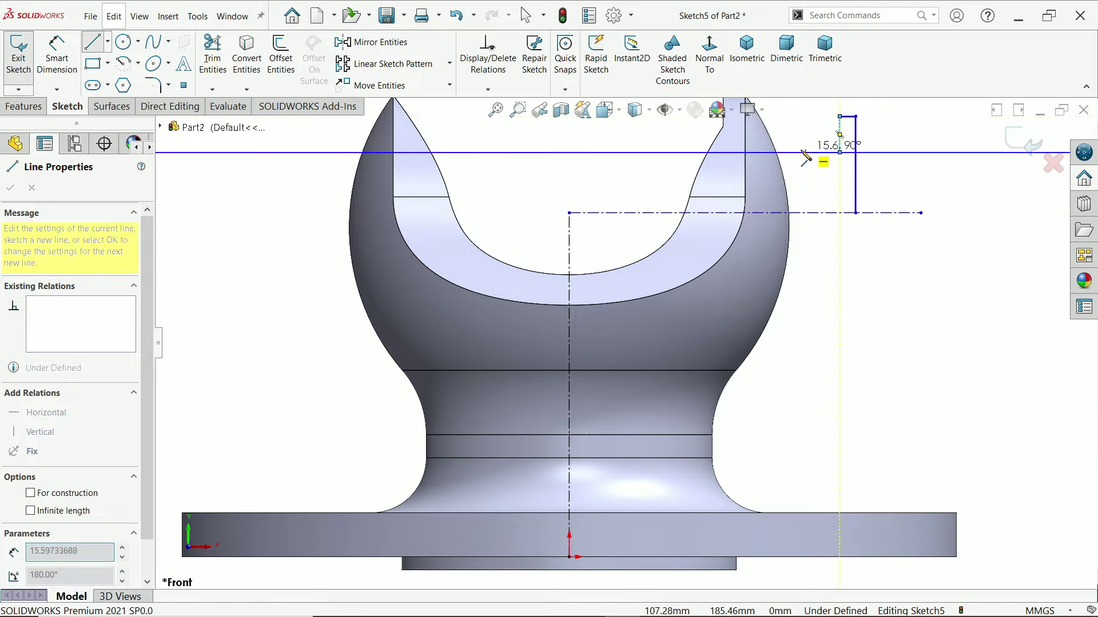
{"action": "left_click", "coordinate": [840, 152]}
{"action": "left_click", "coordinate": [790, 152]}
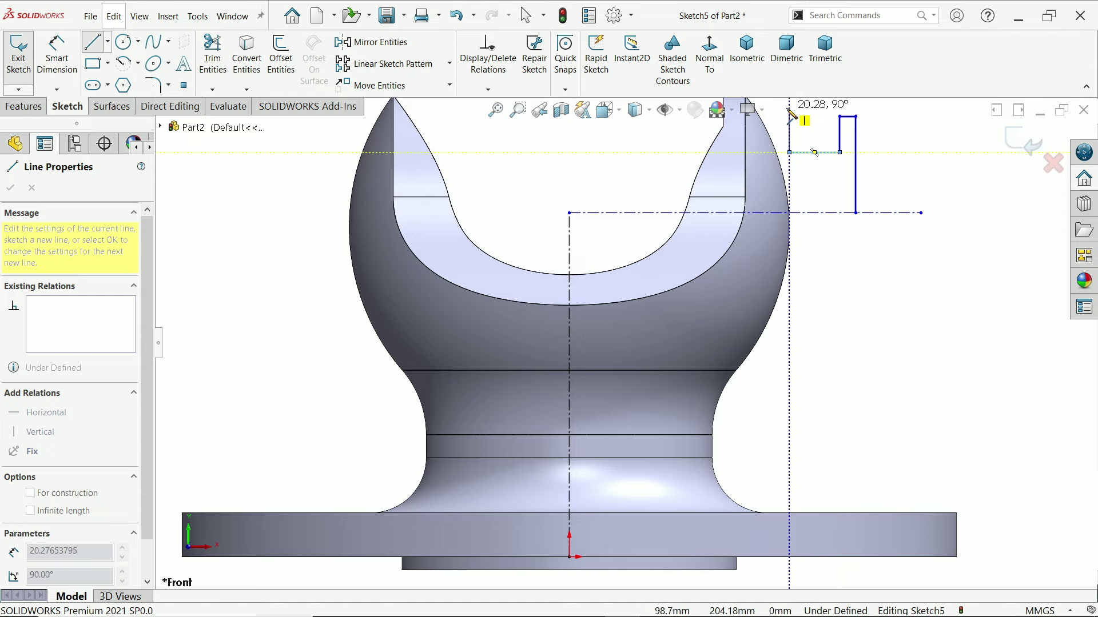
{"action": "key", "text": "z"}
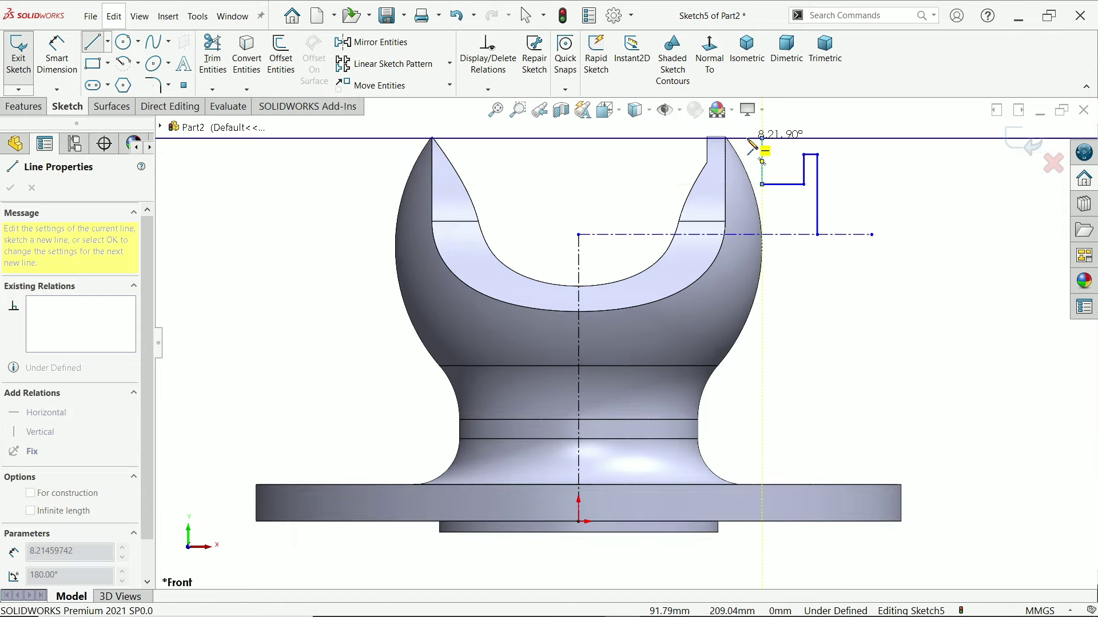
{"action": "left_click", "coordinate": [762, 138]}
{"action": "left_click", "coordinate": [746, 138]}
{"action": "left_click", "coordinate": [748, 235]}
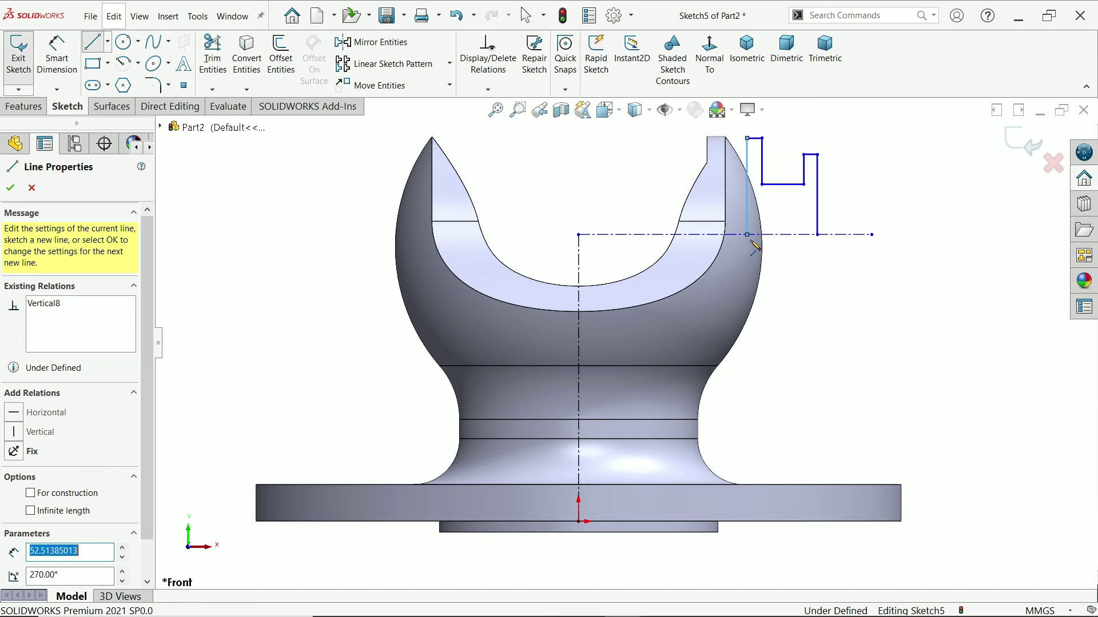
{"action": "right_click", "coordinate": [821, 270]}
{"action": "left_click", "coordinate": [839, 282]}
- Dimension the vertical centerline from the origin to 150 mm
{"action": "key", "text": "z"}
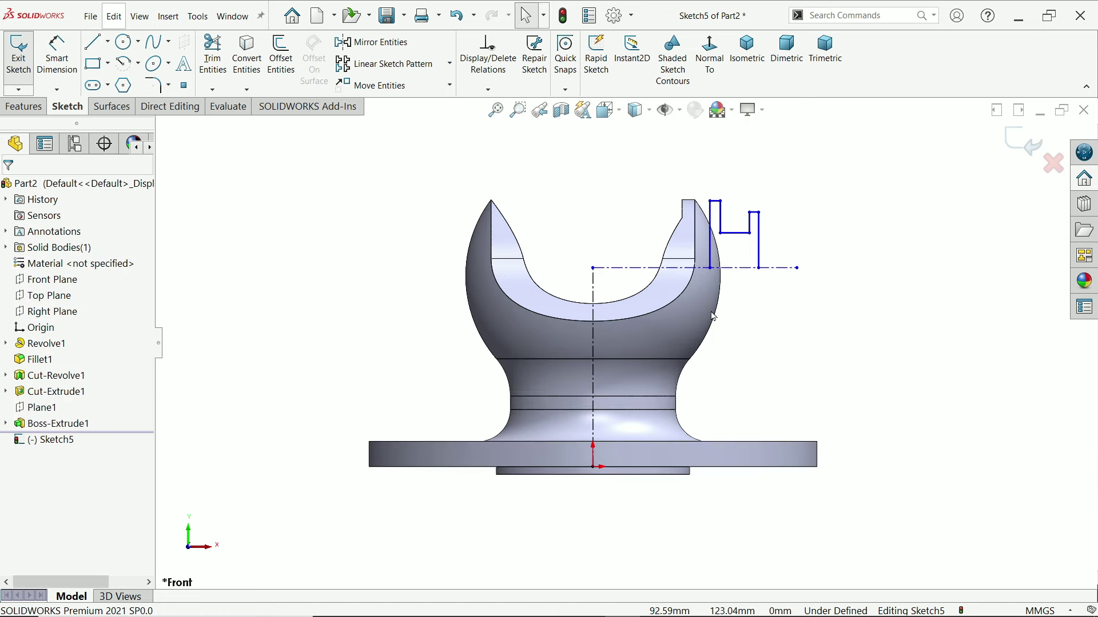
{"action": "key", "text": "z"}
{"action": "left_click", "coordinate": [57, 54]}
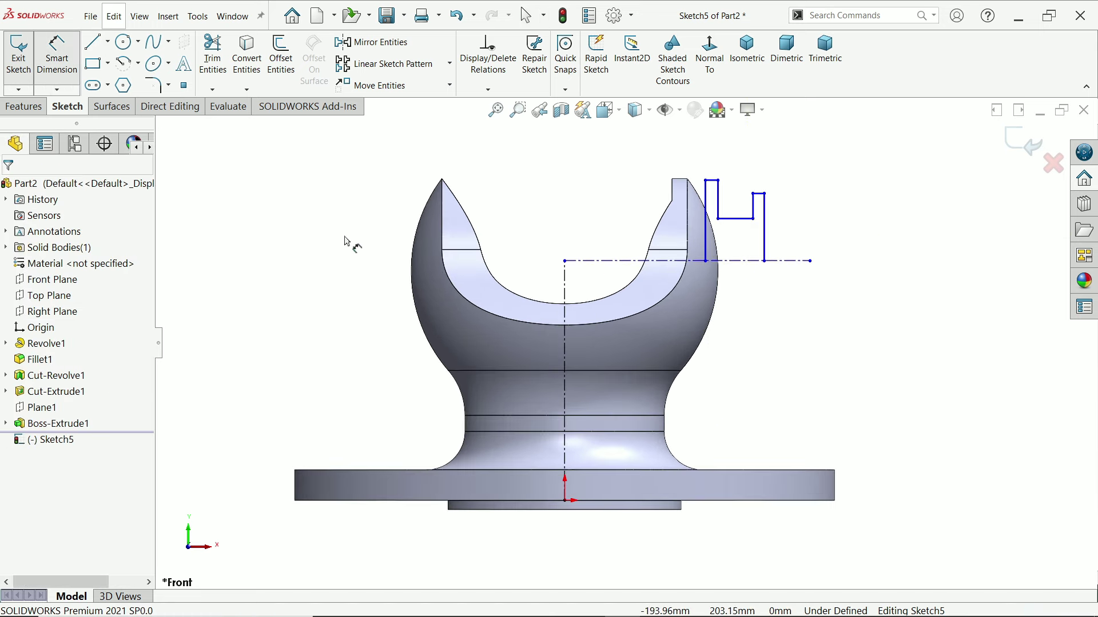
{"action": "left_click", "coordinate": [565, 382]}
{"action": "left_click", "coordinate": [255, 353]}
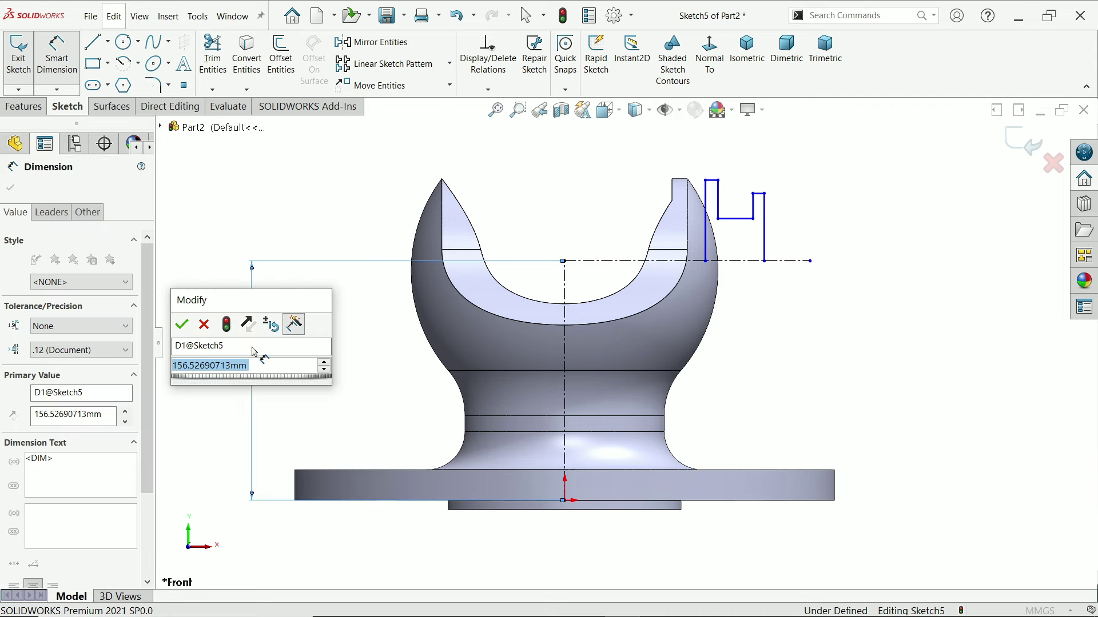
{"action": "type", "text": "150"}
{"action": "key", "text": "Return"}
- Dimension the innermost step of the hole profile as a 49 mm diameter about the horizontal centerline
{"action": "scroll", "coordinate": [715, 226], "scroll_direction": "down", "scroll_amount": 2}
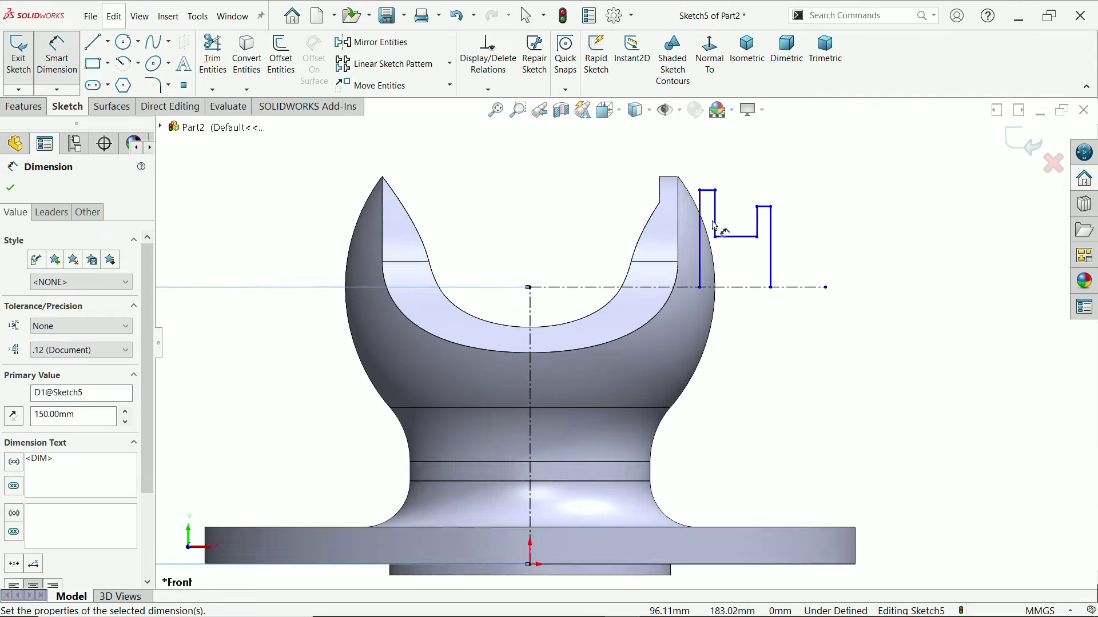
{"action": "scroll", "coordinate": [716, 227], "scroll_direction": "down", "scroll_amount": 2}
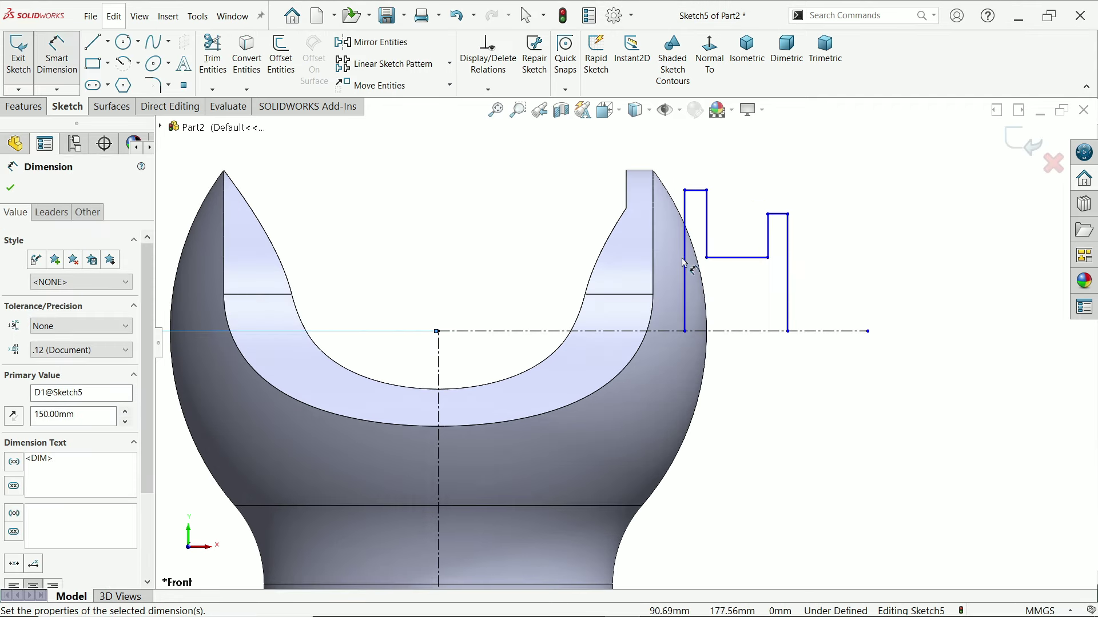
{"action": "left_click", "coordinate": [697, 192]}
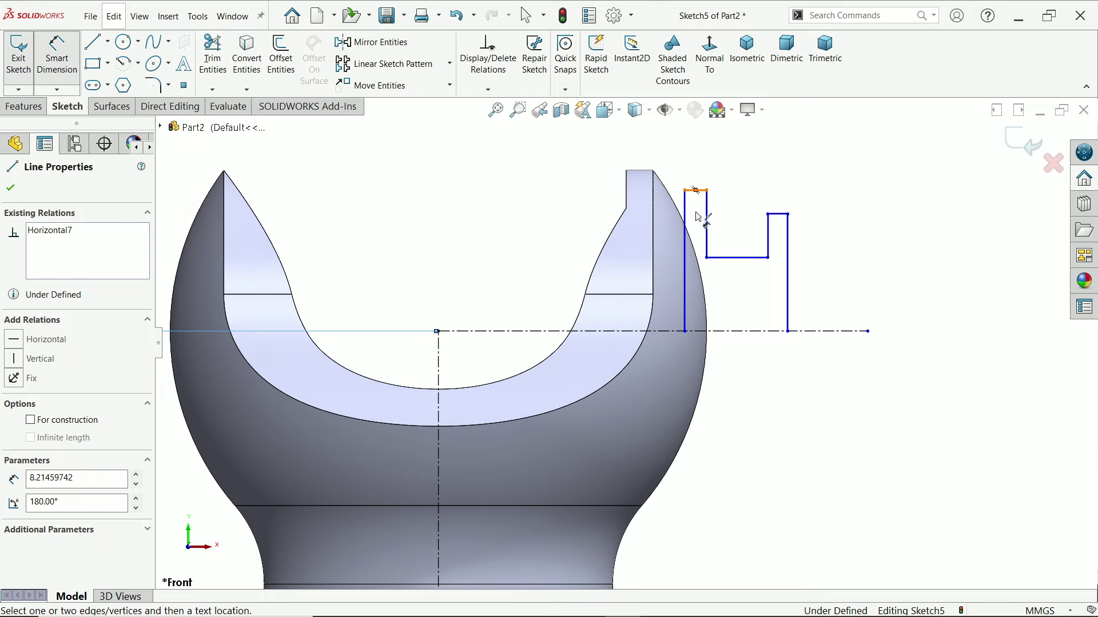
{"action": "left_click", "coordinate": [713, 332]}
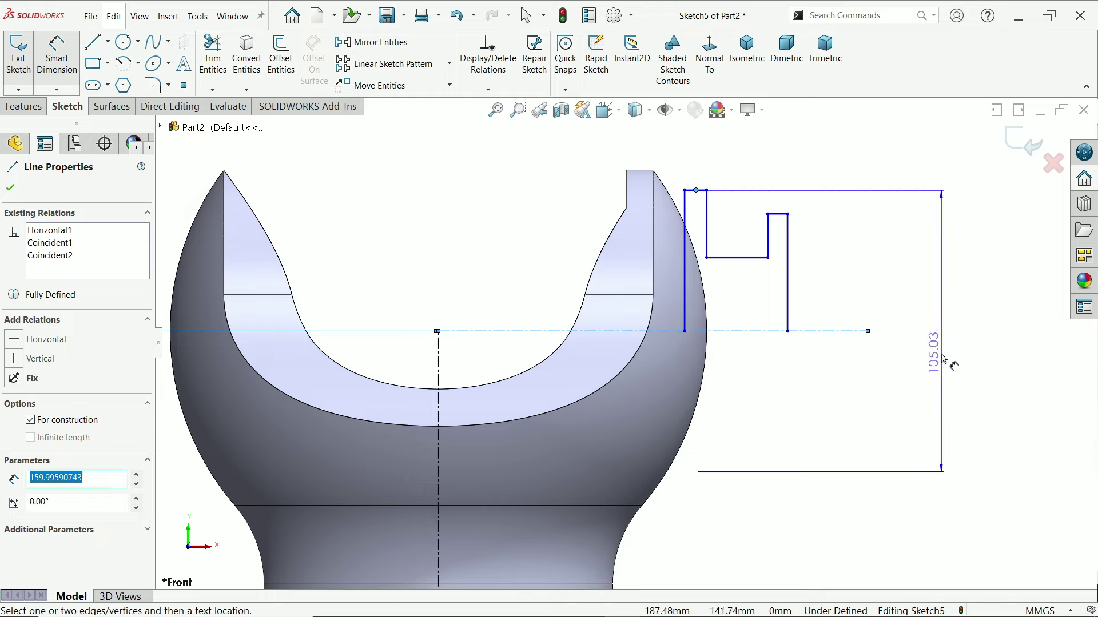
{"action": "left_click", "coordinate": [944, 360]}
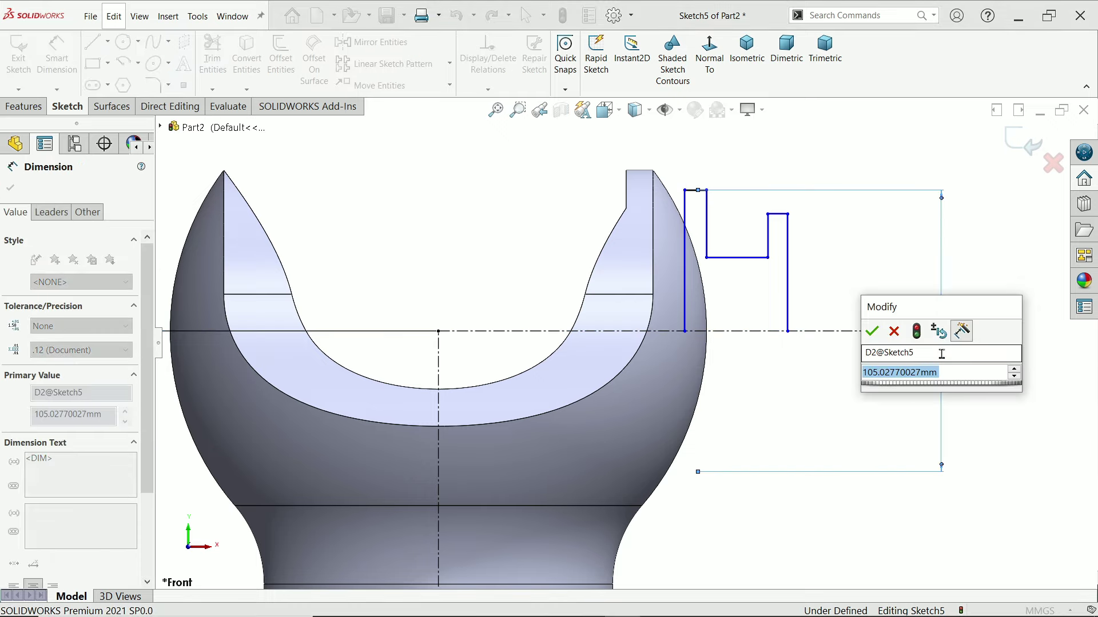
{"action": "type", "text": "49"}
{"action": "key", "text": "Return"}
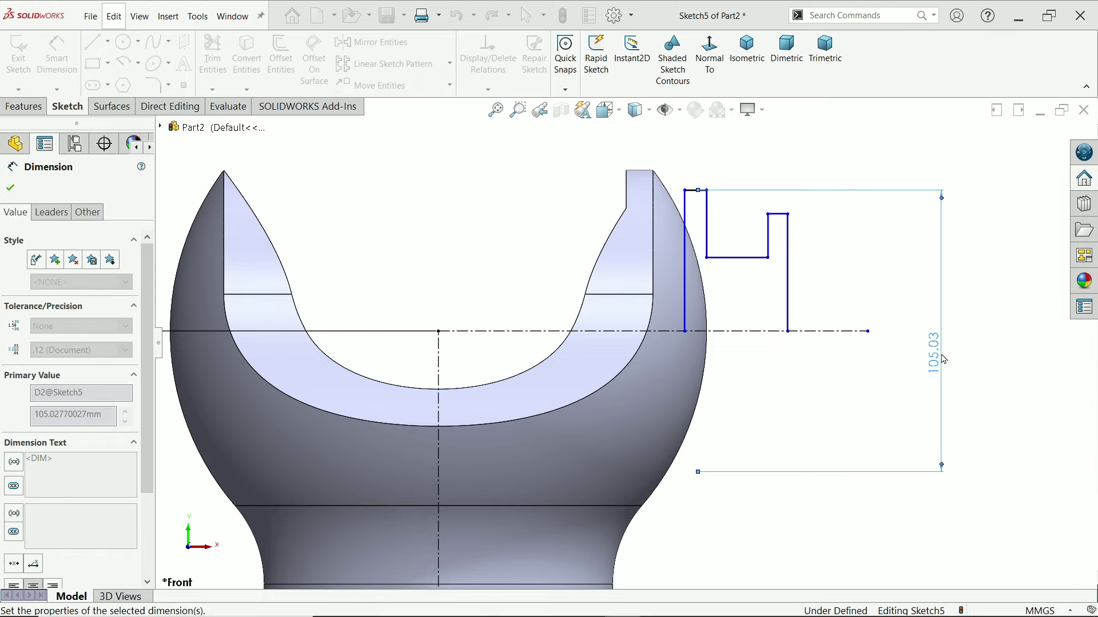
- Dimension the middle step of the hole profile as a 22 mm diameter about the horizontal centerline
{"action": "left_click", "coordinate": [760, 259]}
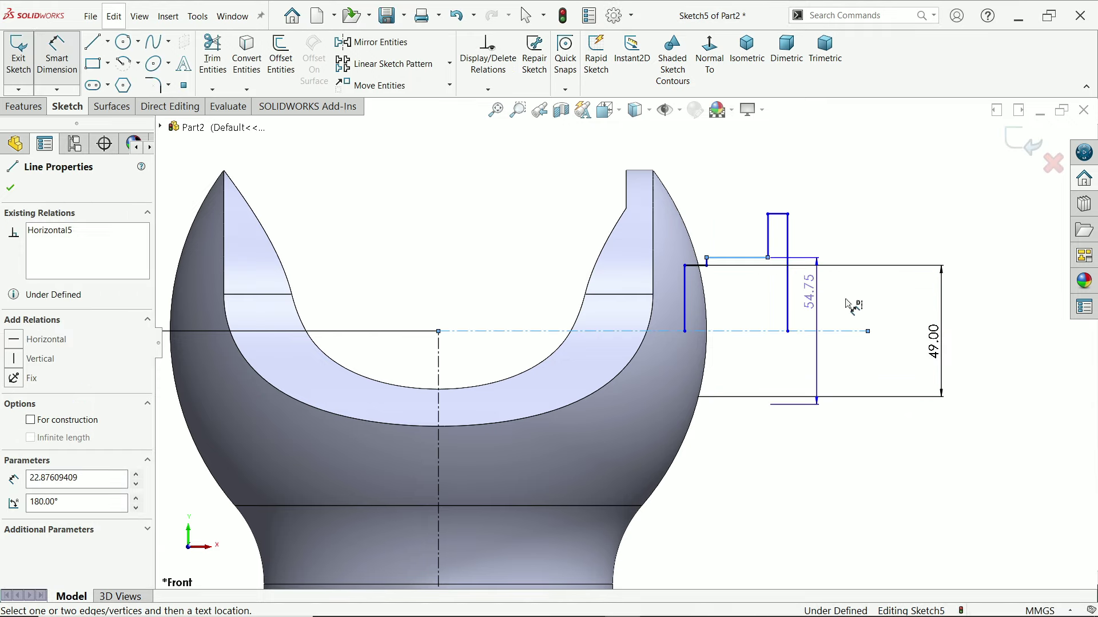
{"action": "left_click", "coordinate": [901, 321]}
{"action": "type", "text": "22"}
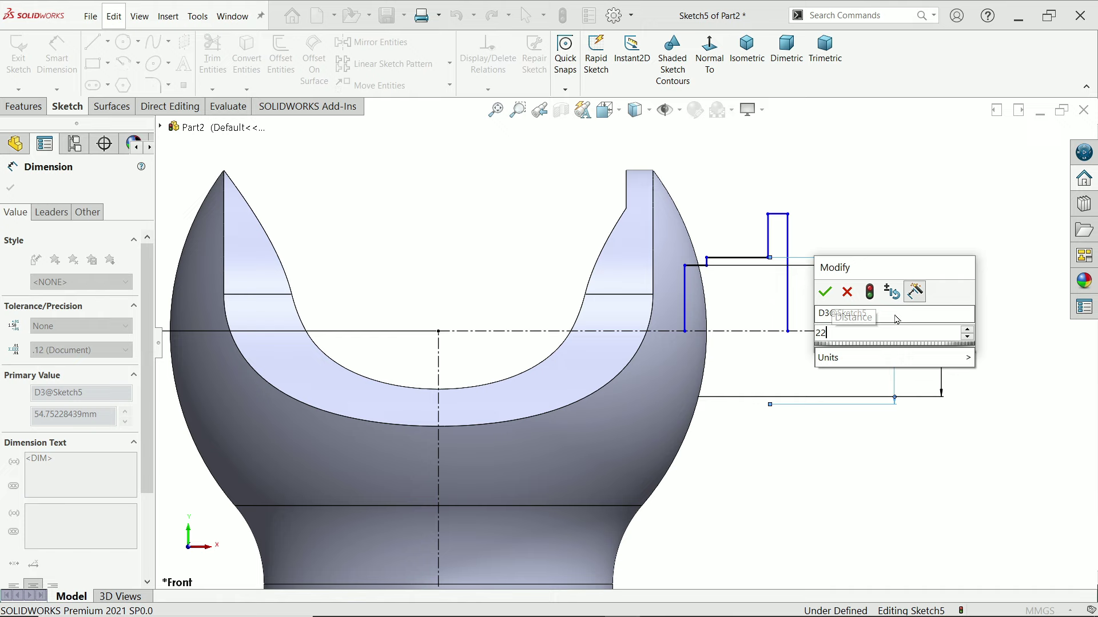
{"action": "key", "text": "Return"}
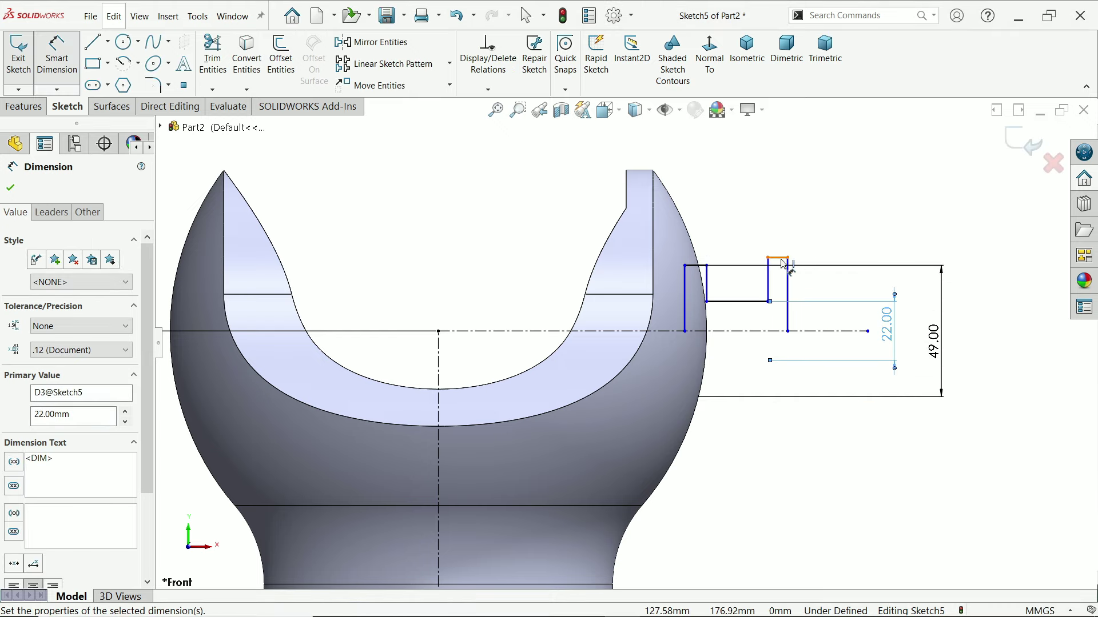
- Dimension the outermost step of the hole profile as a 36 mm diameter about the horizontal centerline
{"action": "left_click", "coordinate": [777, 257]}
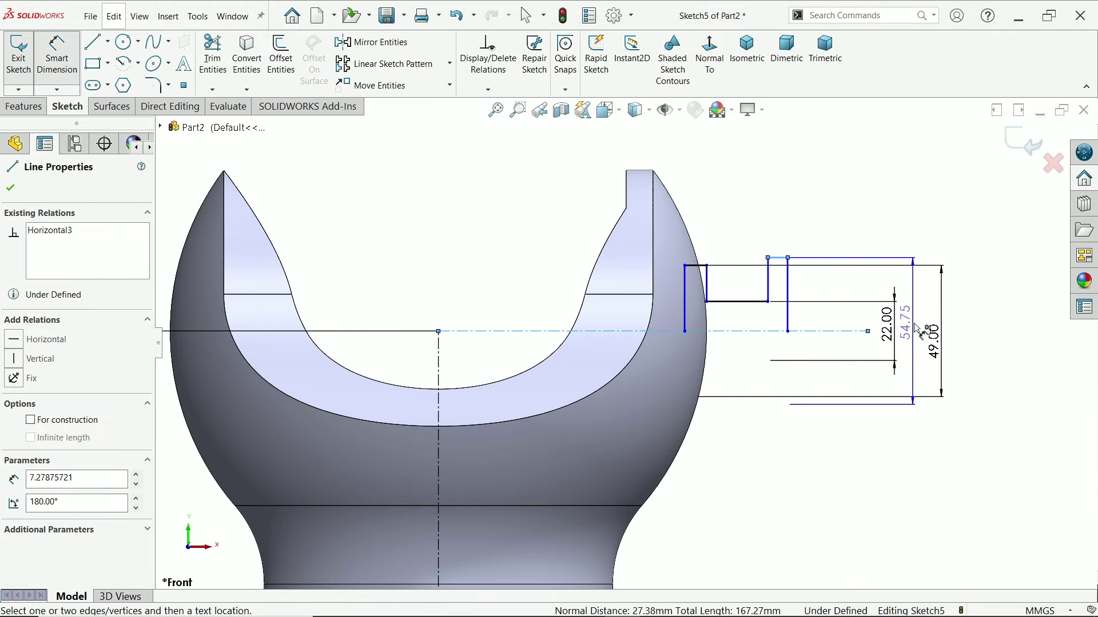
{"action": "left_click", "coordinate": [920, 331]}
{"action": "type", "text": "3"}
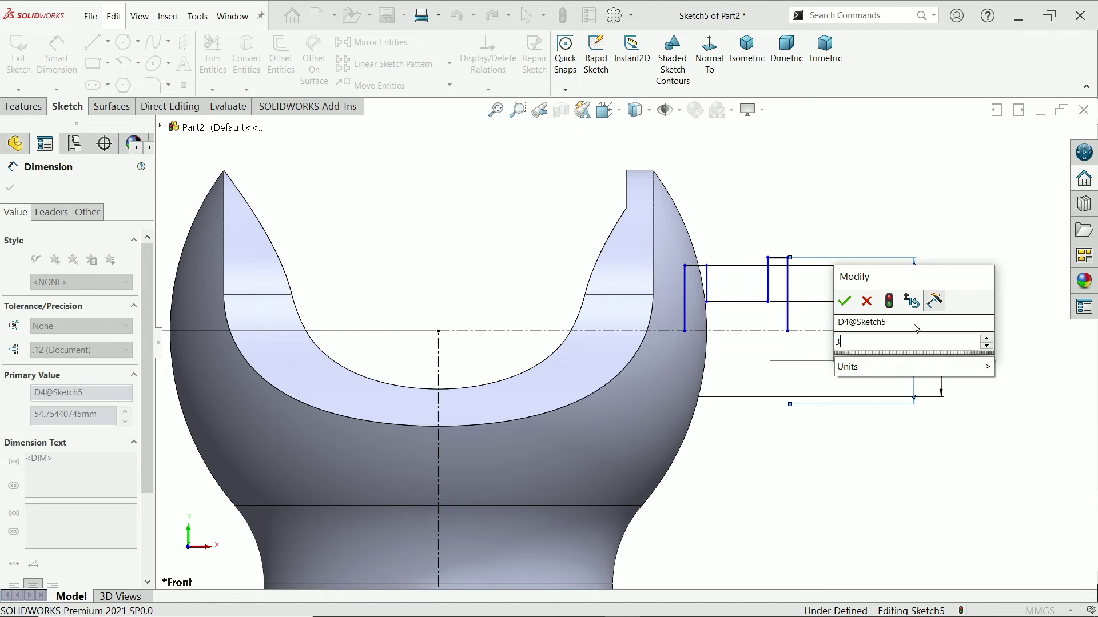
{"action": "type", "text": "6"}
{"action": "key", "text": "Return"}
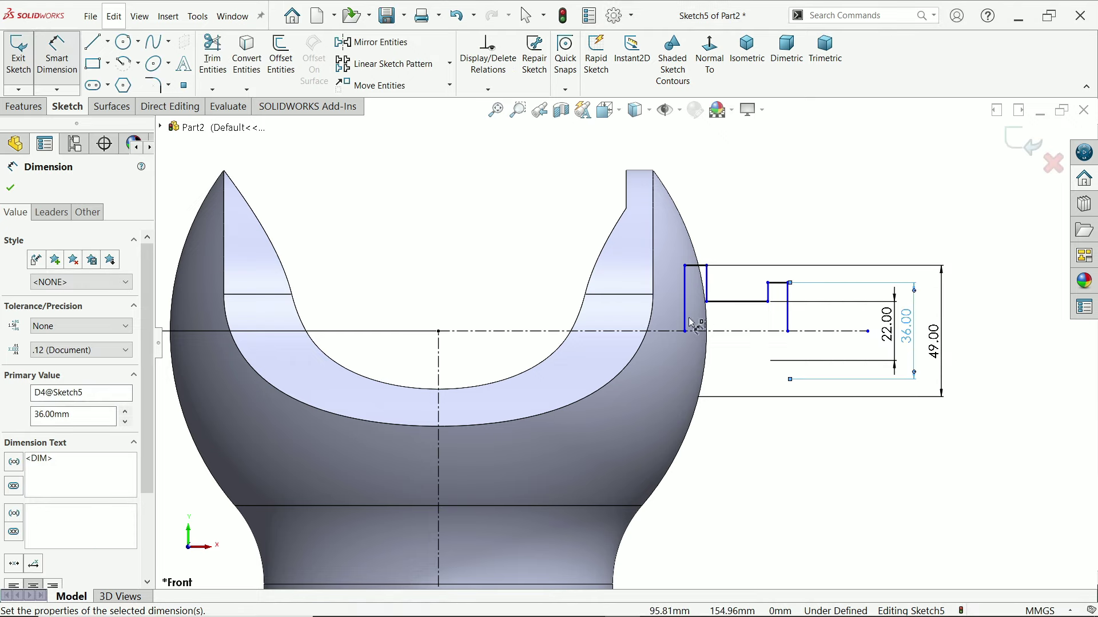
- Dimension the profile's innermost vertical line 70 mm from the vertical centerline
{"action": "scroll", "coordinate": [664, 312], "scroll_direction": "down", "scroll_amount": 1}
{"action": "left_click", "coordinate": [690, 297]}
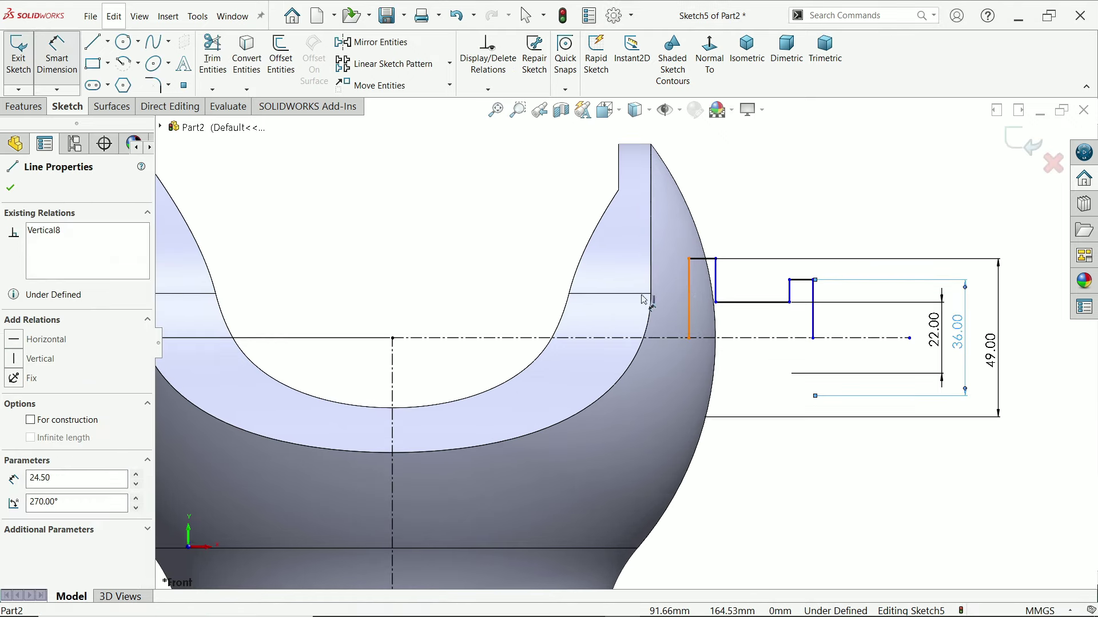
{"action": "left_click", "coordinate": [394, 350]}
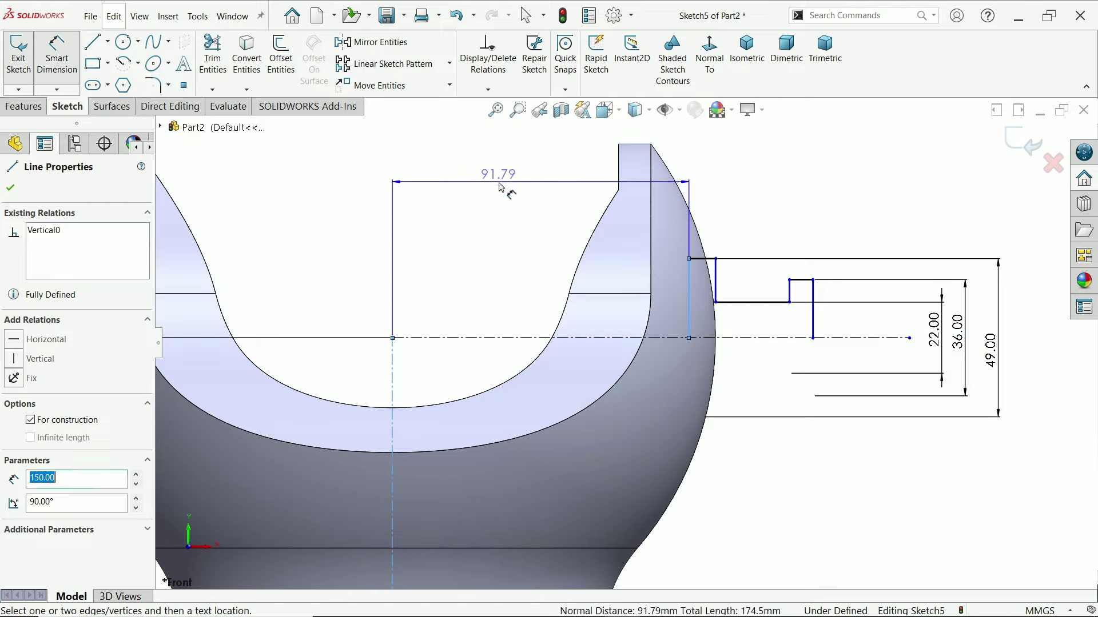
{"action": "left_click", "coordinate": [500, 187]}
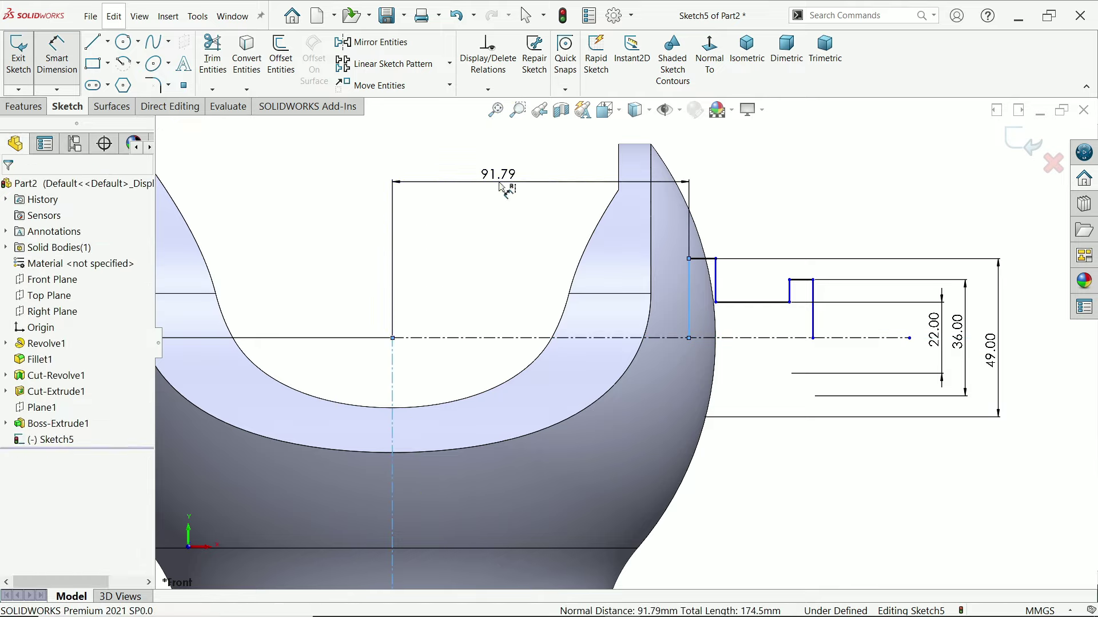
{"action": "type", "text": "70"}
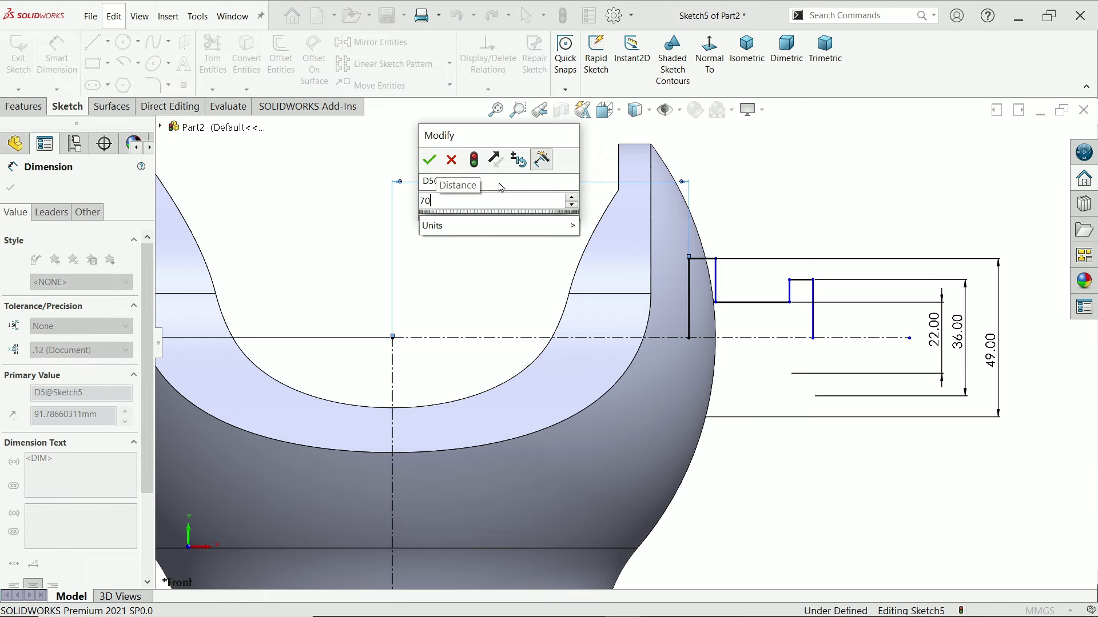
{"action": "key", "text": "Return"}
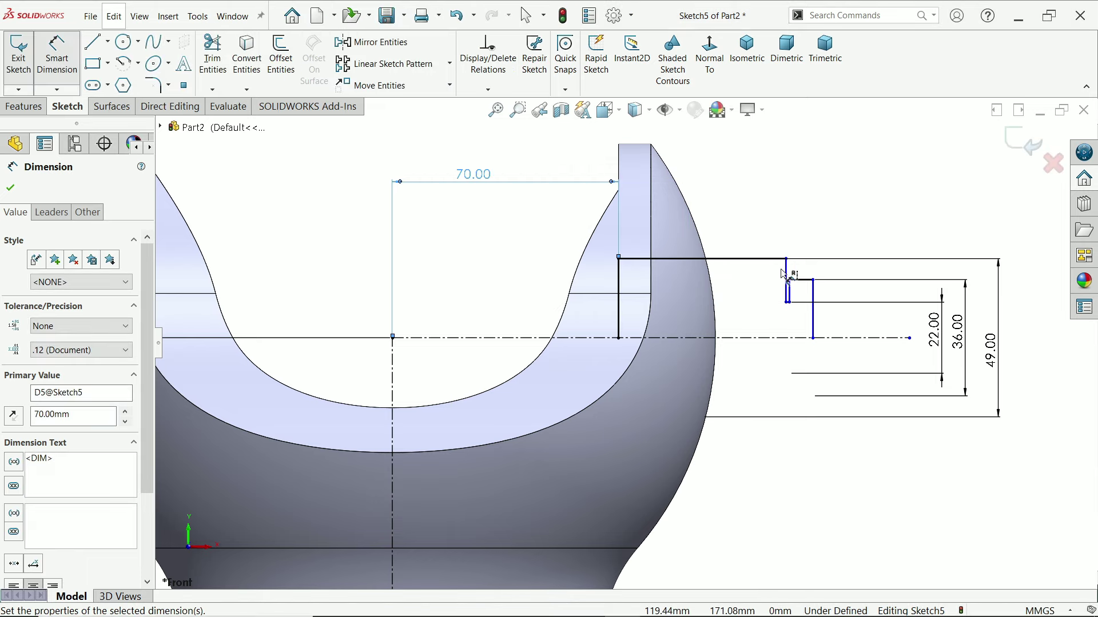
- Dimension the vertical line between the 49 mm and 22 mm steps at (140/2)+3 mm from the vertical centerline
{"action": "left_click", "coordinate": [789, 272]}
{"action": "scroll", "coordinate": [596, 185], "scroll_direction": "up", "scroll_amount": 2}
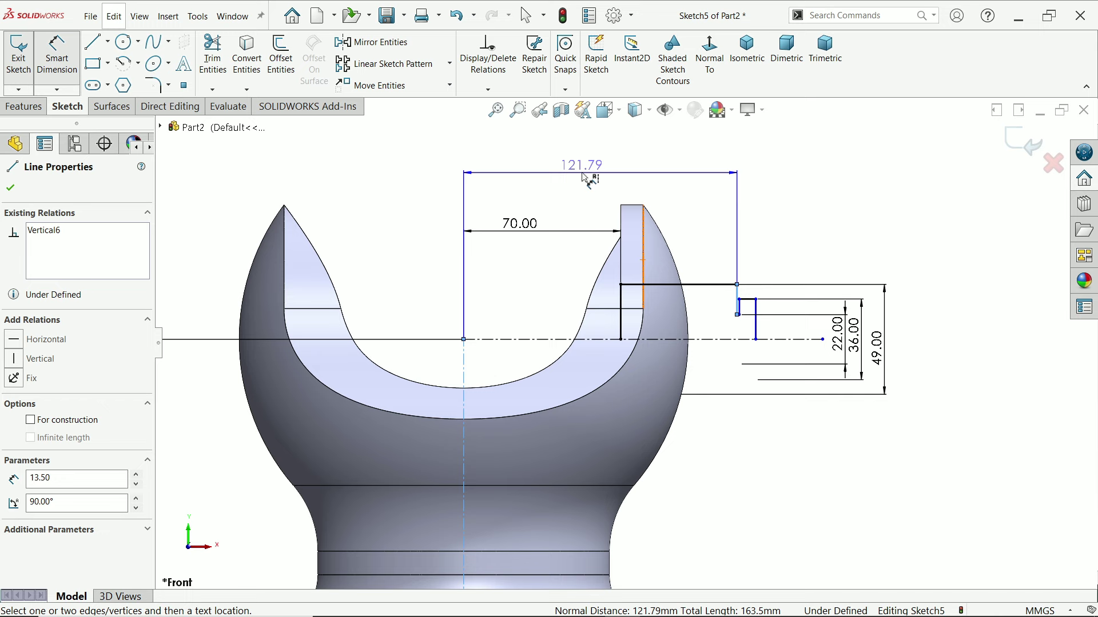
{"action": "left_click", "coordinate": [584, 177]}
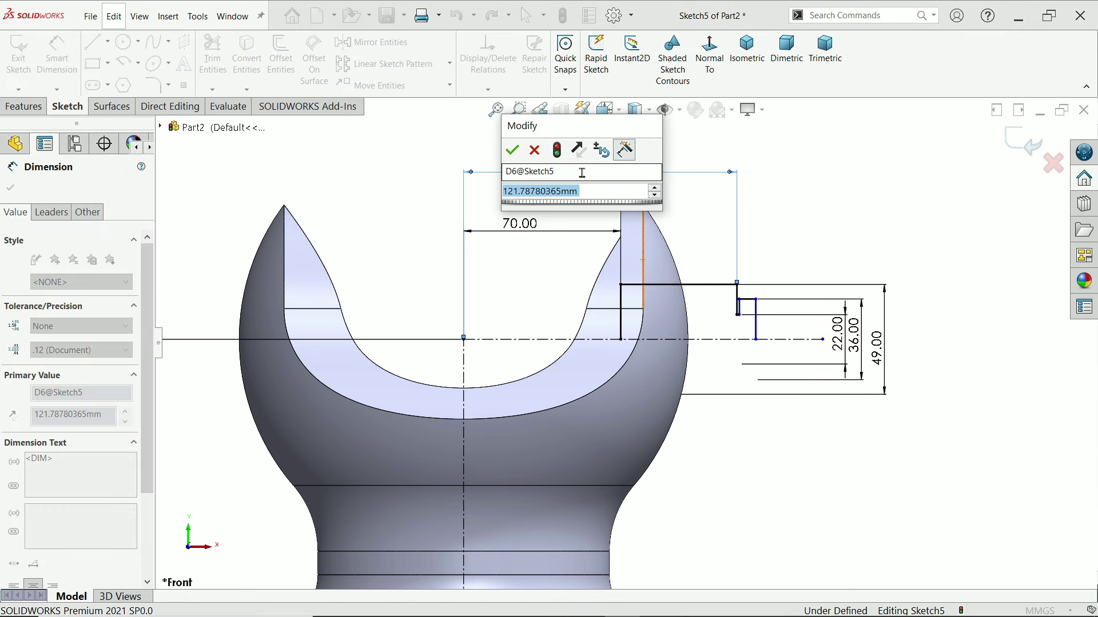
{"action": "type", "text": "(140"}
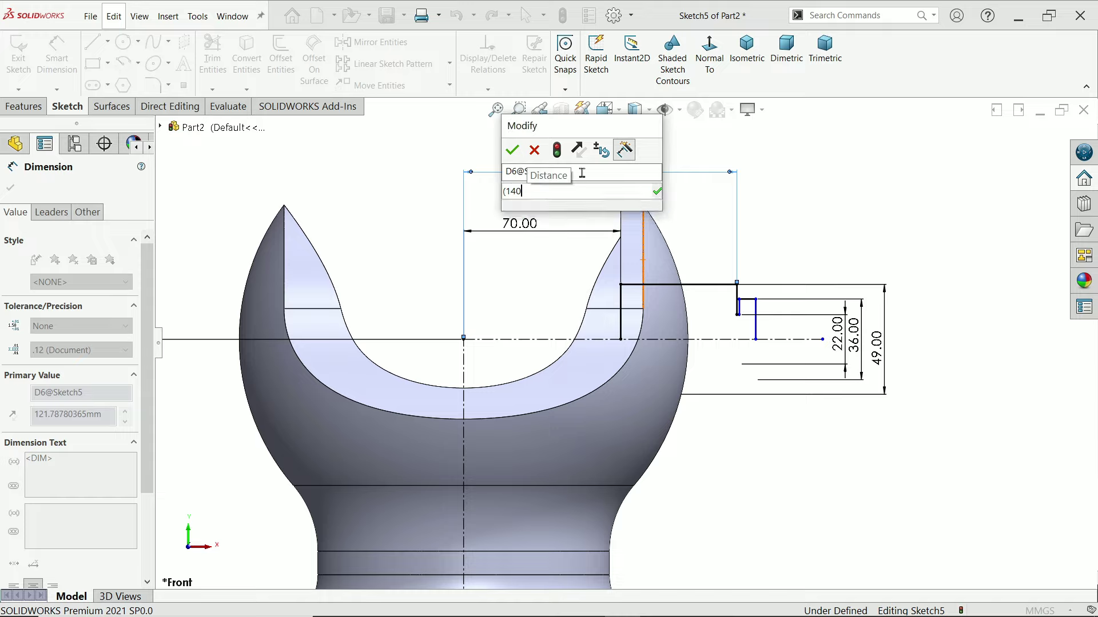
{"action": "type", "text": "/2)"}
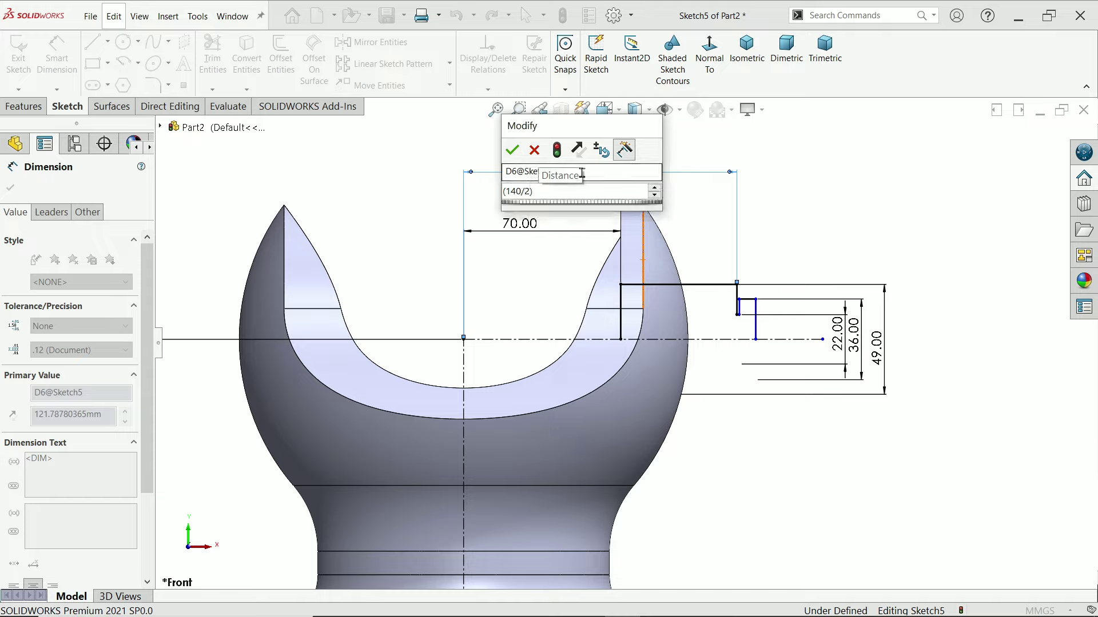
{"action": "type", "text": "+3"}
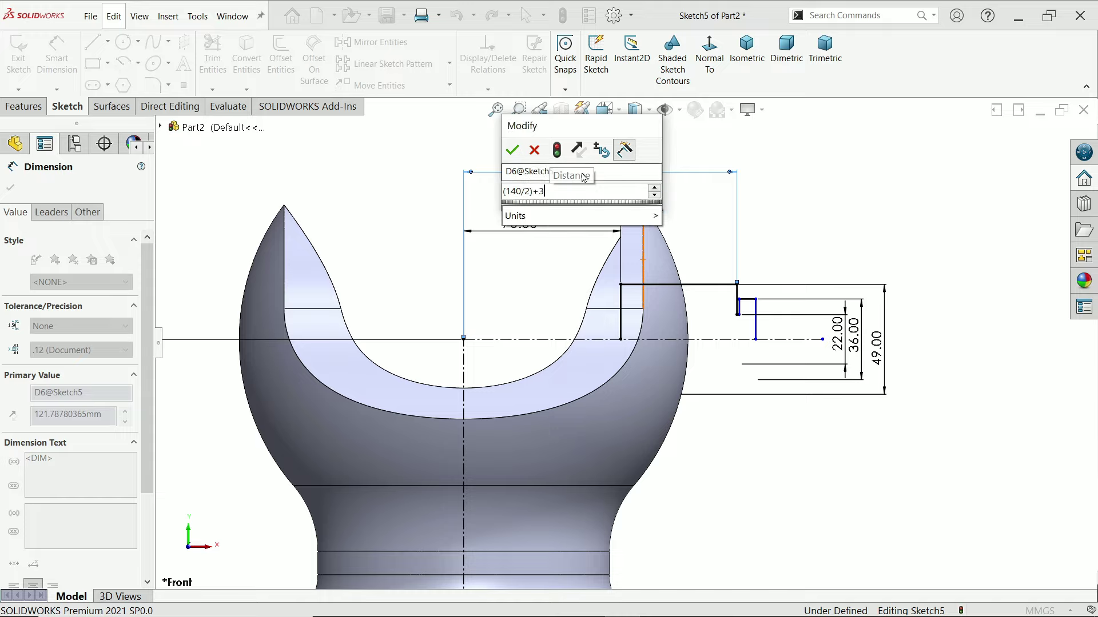
{"action": "key", "text": "Return"}
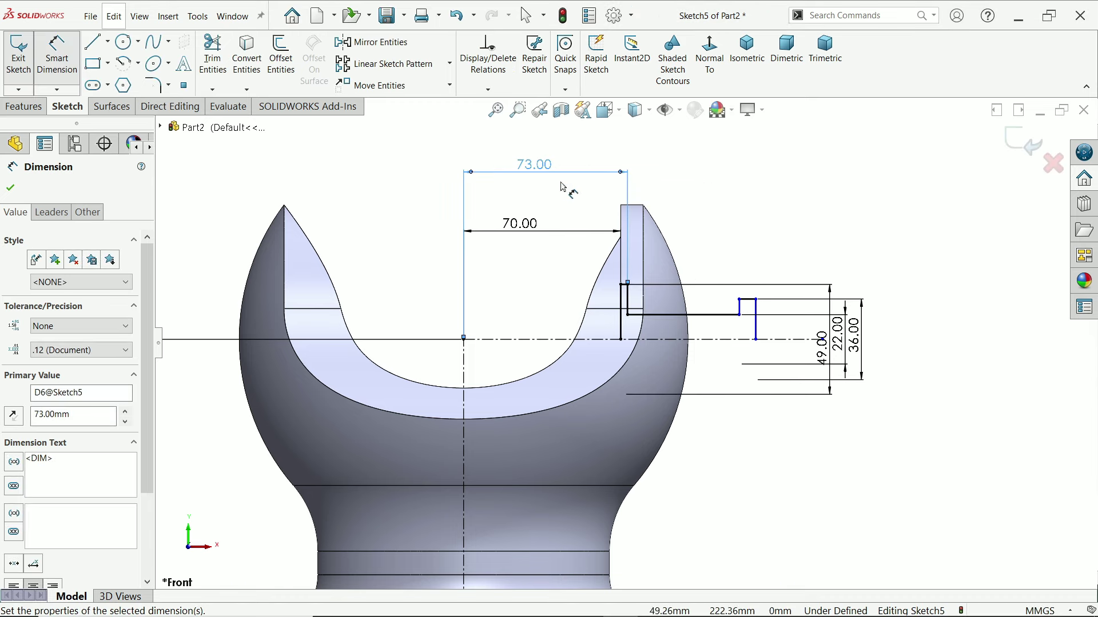
- Dimension the vertical line between the 22 mm and 36 mm steps at 93 mm from the vertical centerline
{"action": "left_click", "coordinate": [744, 309]}
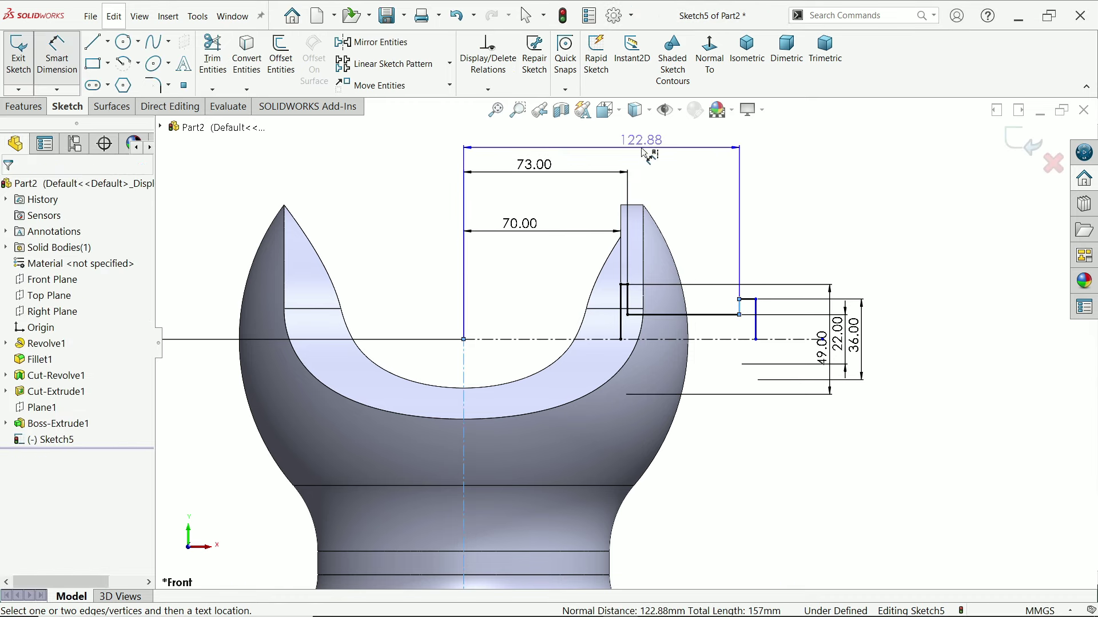
{"action": "left_click", "coordinate": [643, 153]}
{"action": "type", "text": "50"}
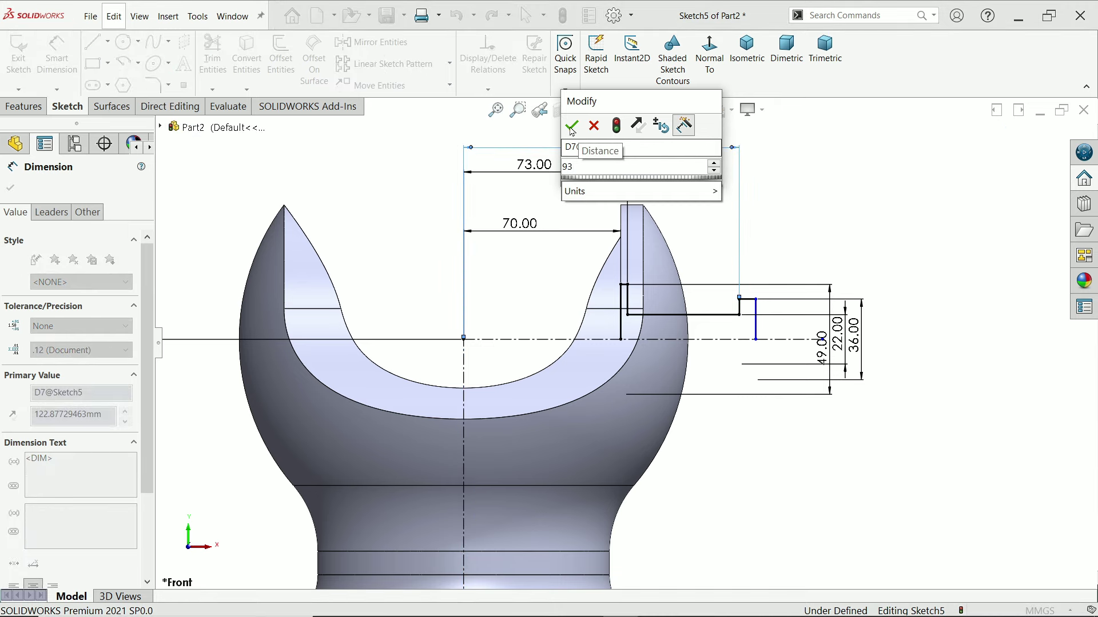
{"action": "key", "text": "Return"}
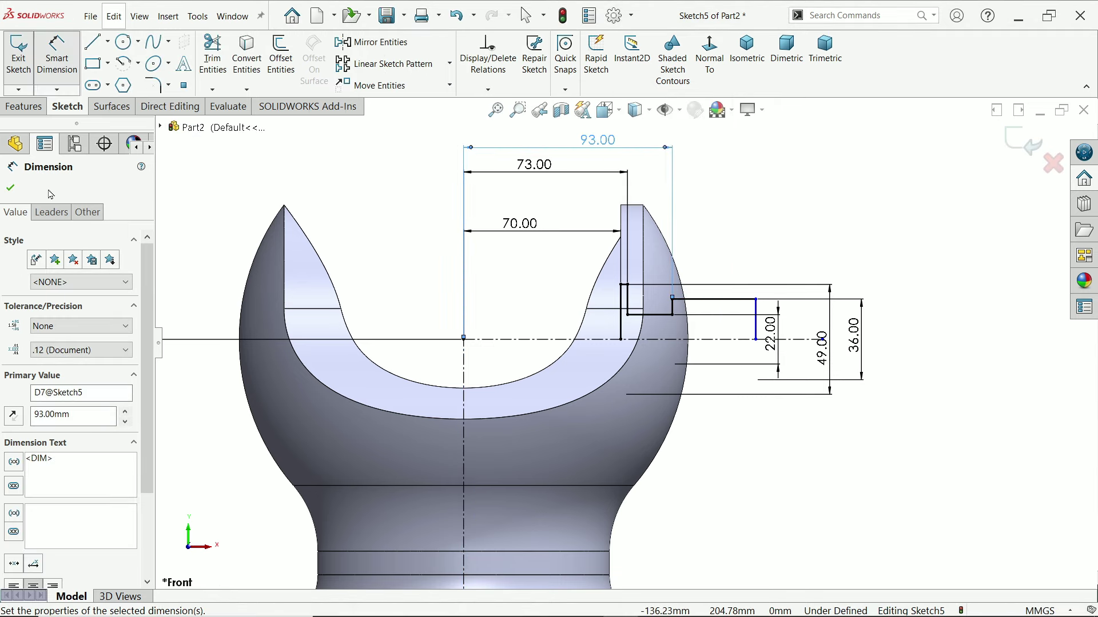
{"action": "key", "text": "Escape"}
- Make the profile's outer endpoint on the horizontal centerline coincident with the right arm's outer silhouette edge
{"action": "scroll", "coordinate": [635, 329], "scroll_direction": "down", "scroll_amount": 3}
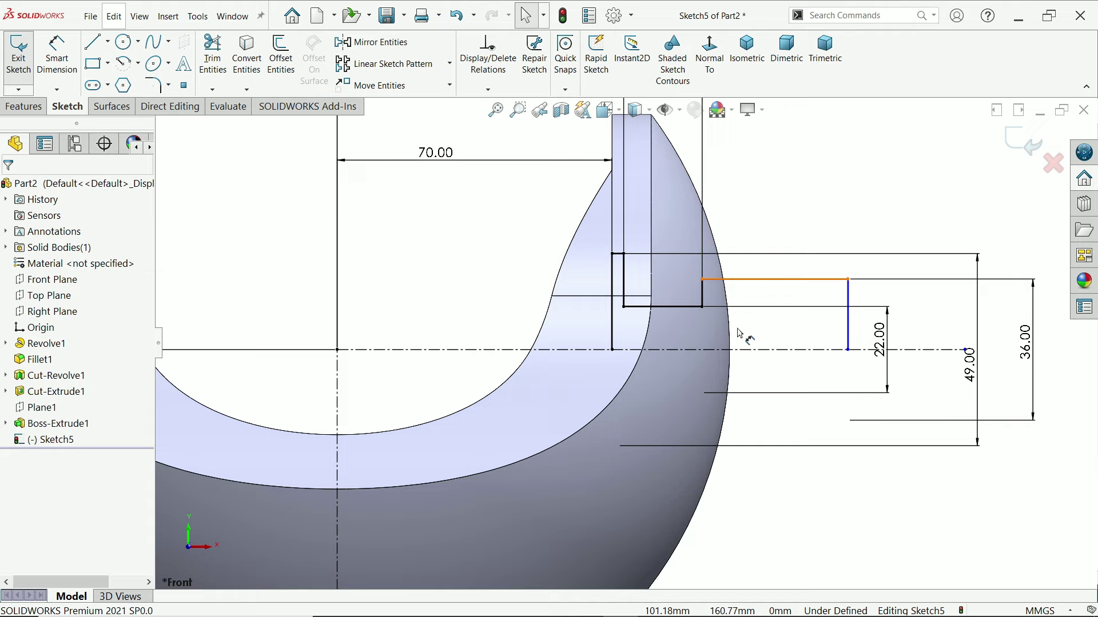
{"action": "left_click", "coordinate": [849, 352]}
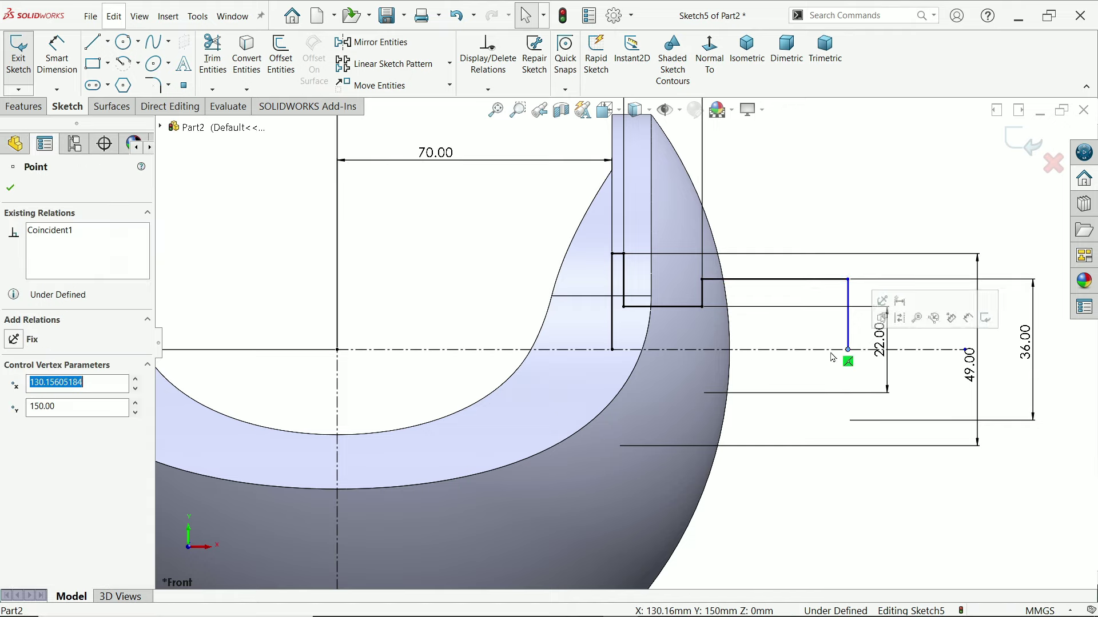
{"action": "left_click", "coordinate": [730, 366], "text": "ctrl"}
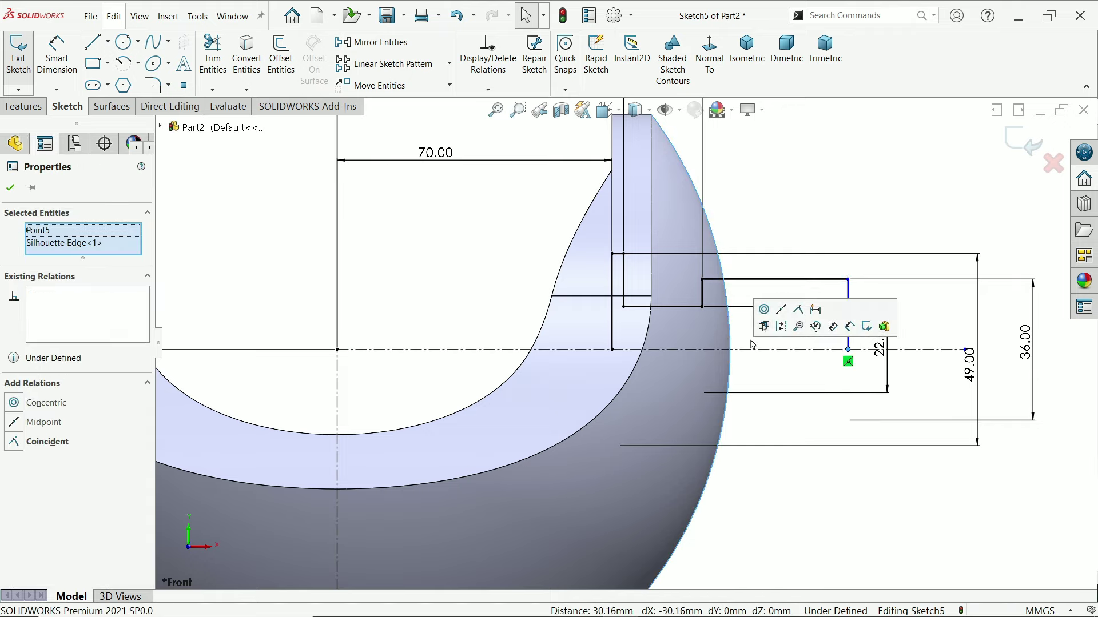
{"action": "left_click", "coordinate": [800, 312]}
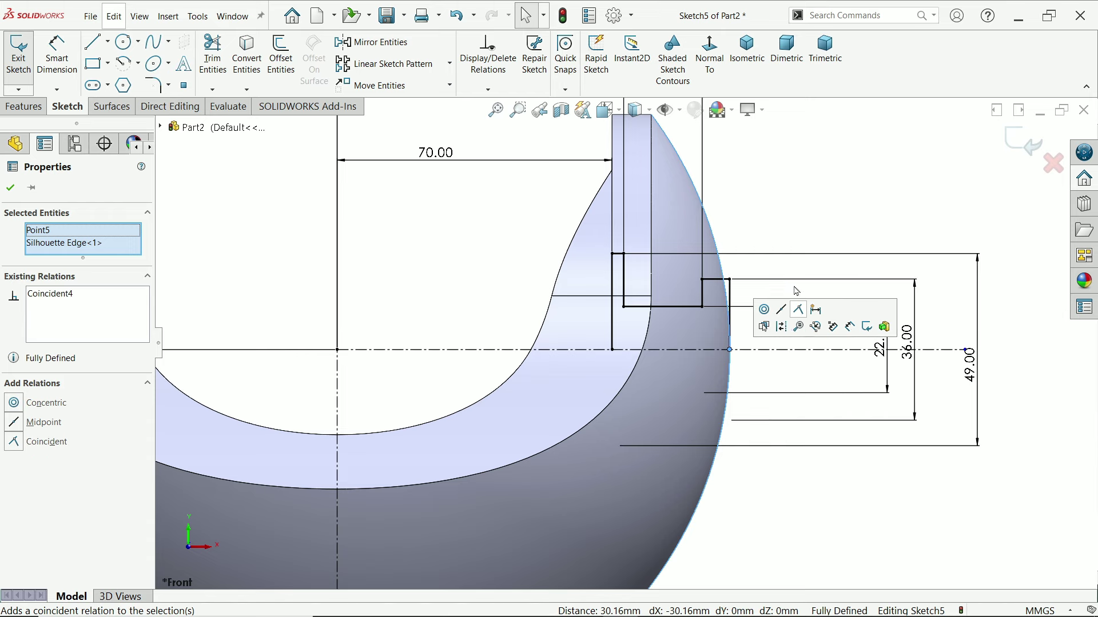
{"action": "left_click", "coordinate": [809, 196]}
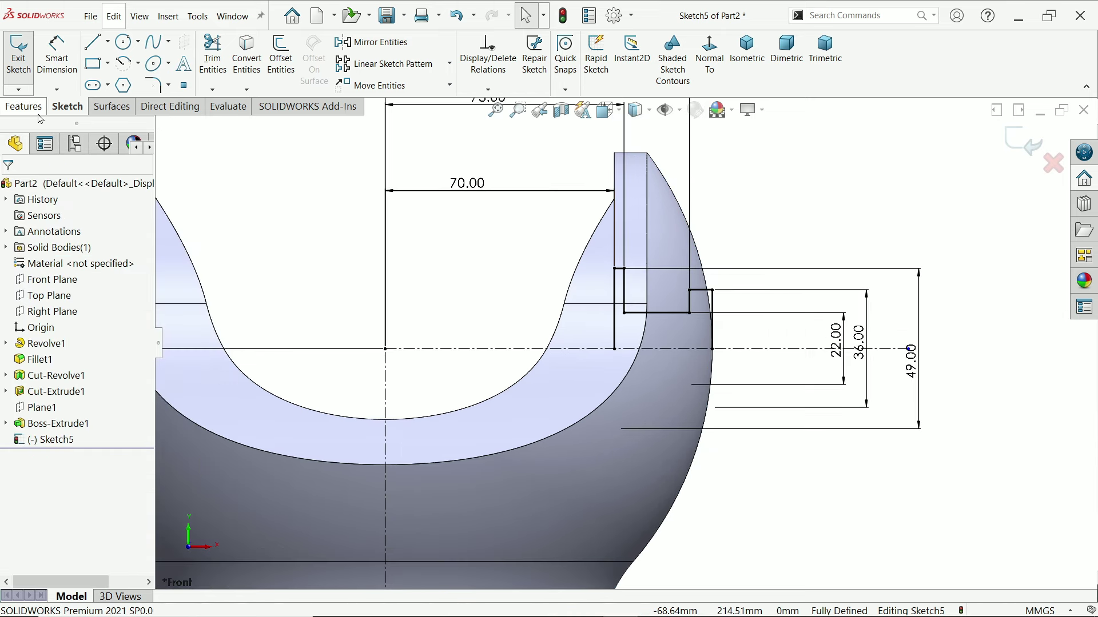
- Revolve-cut the stepped hole profile 360° about the horizontal centerline through the right arm, letting the open sketch be closed automatically
{"action": "left_click", "coordinate": [36, 108]}
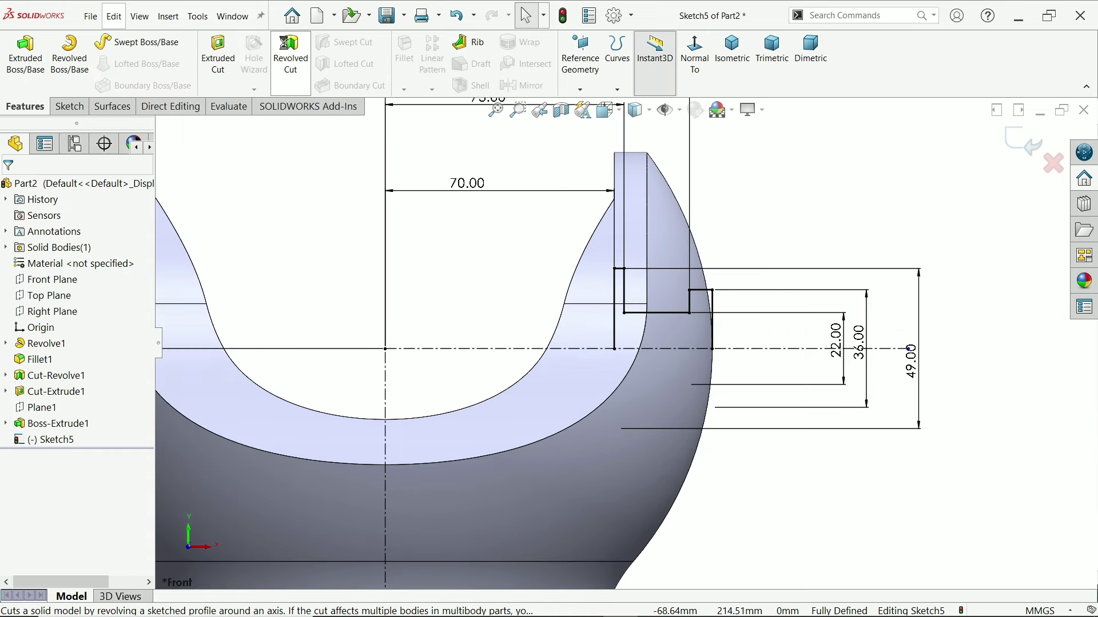
{"action": "left_click", "coordinate": [291, 57]}
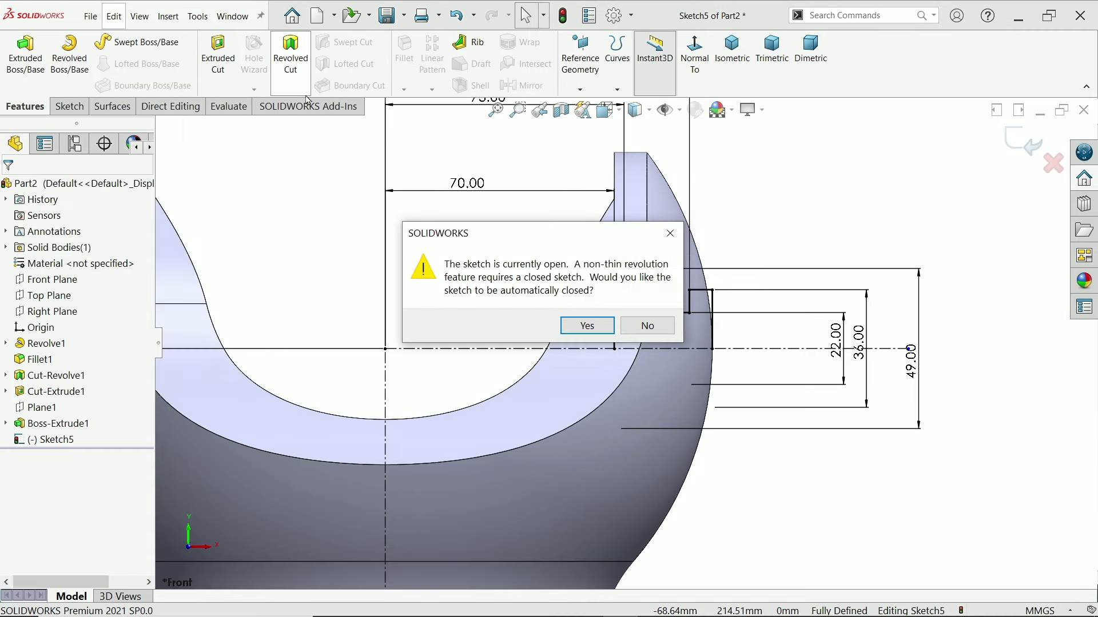
{"action": "left_click", "coordinate": [588, 326]}
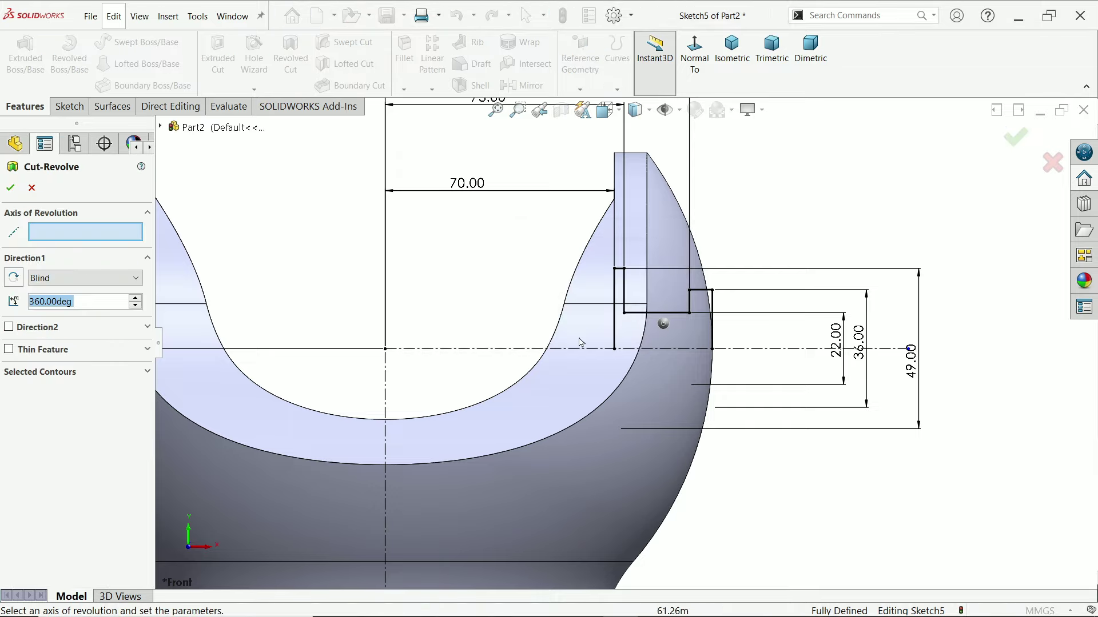
{"action": "left_click", "coordinate": [542, 349]}
{"action": "middle_click_drag", "start_coordinate": [541, 351], "coordinate": [496, 347]}
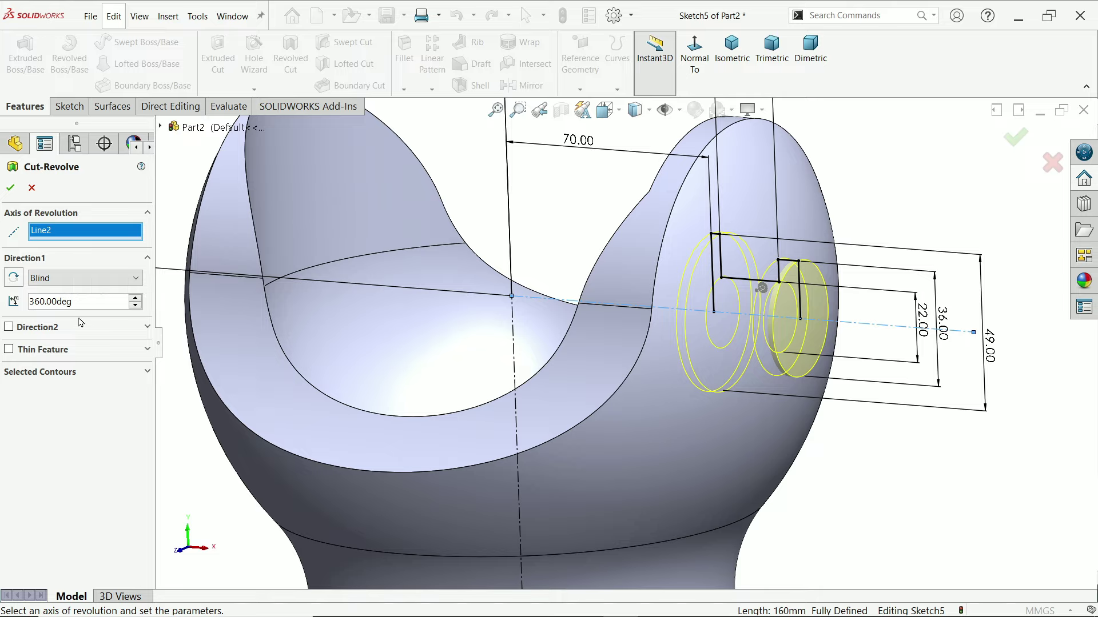
{"action": "left_click", "coordinate": [10, 188]}
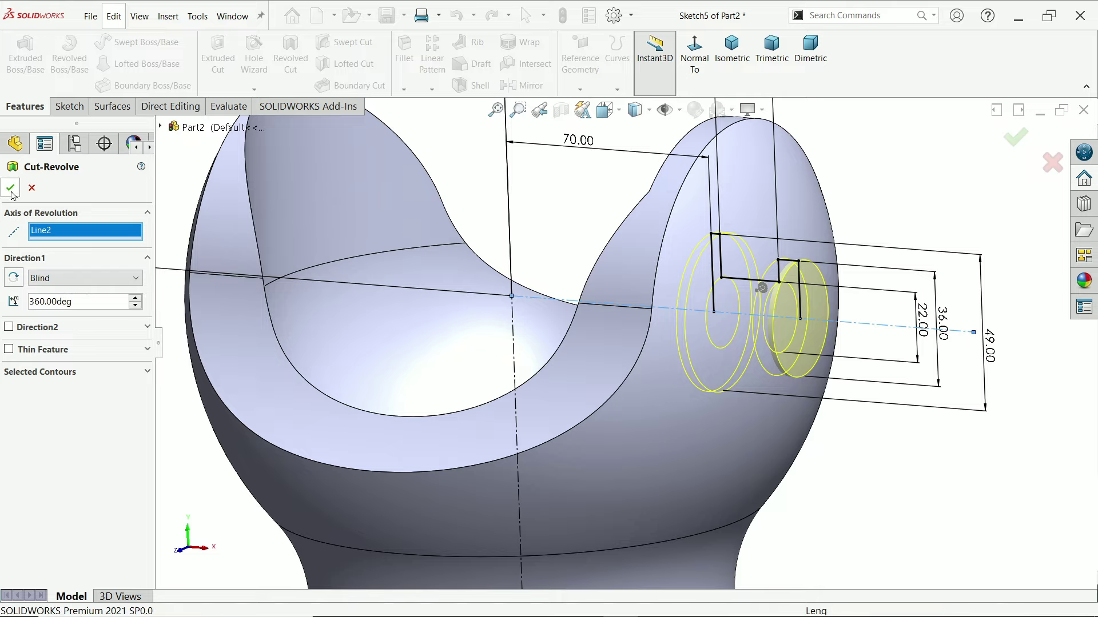
{"action": "middle_click_drag", "start_coordinate": [801, 332], "coordinate": [878, 403]}
{"action": "scroll", "coordinate": [879, 403], "scroll_direction": "up", "scroll_amount": 3}
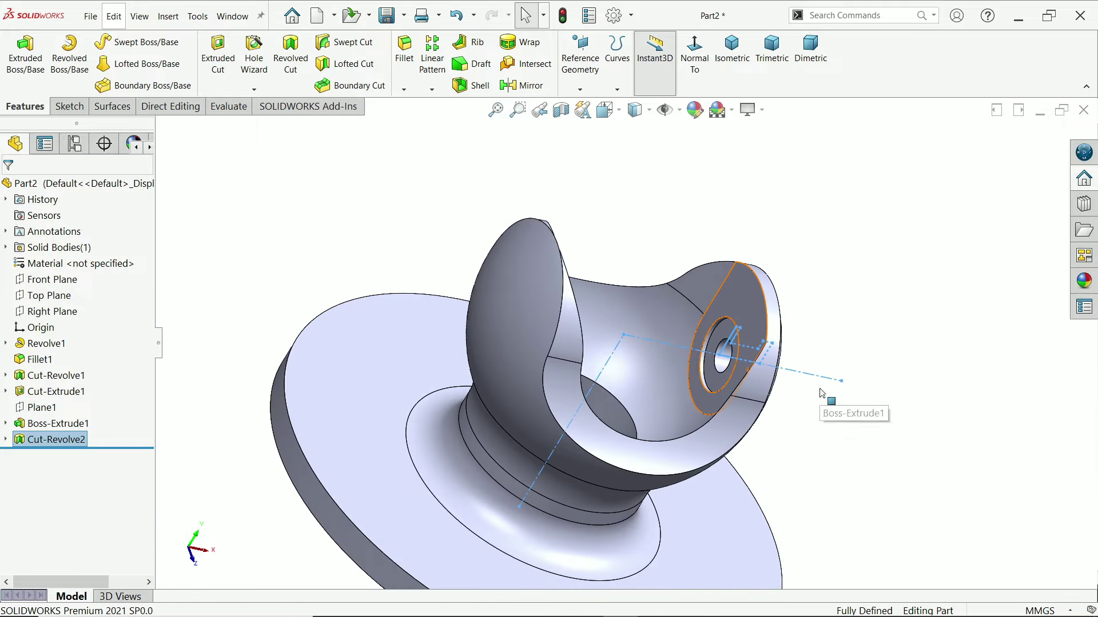
{"action": "left_click", "coordinate": [196, 209]}
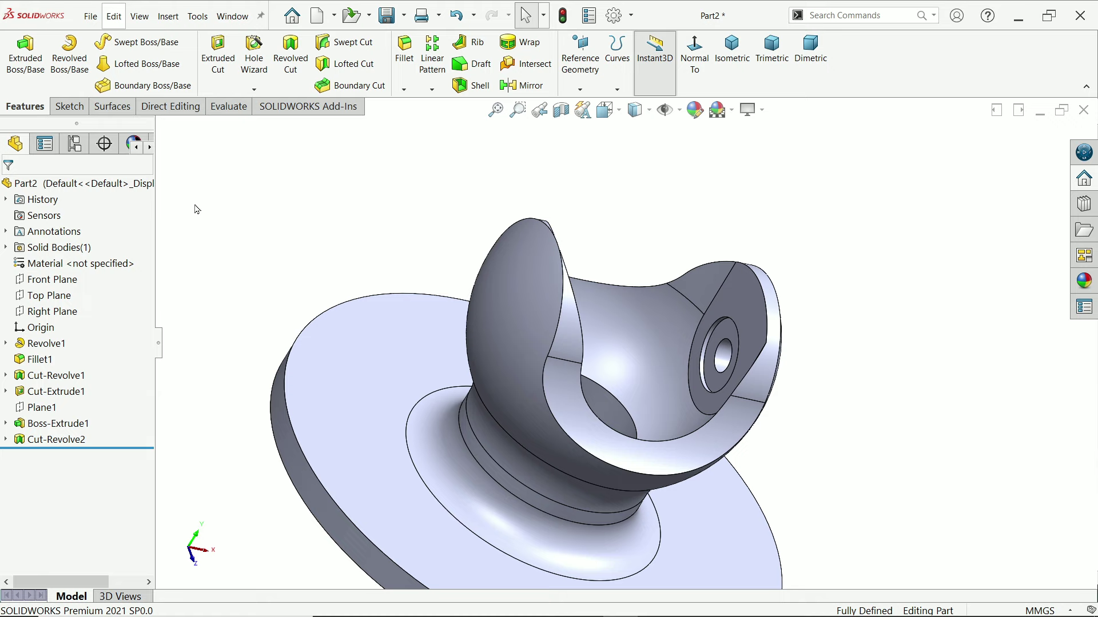
- Mirror the arm's extruded boss (Boss-Extrude1) and the stepped hole cut (Cut-Revolve2) about the Right Plane
{"action": "left_click", "coordinate": [539, 88]}
{"action": "left_click", "coordinate": [162, 128]}
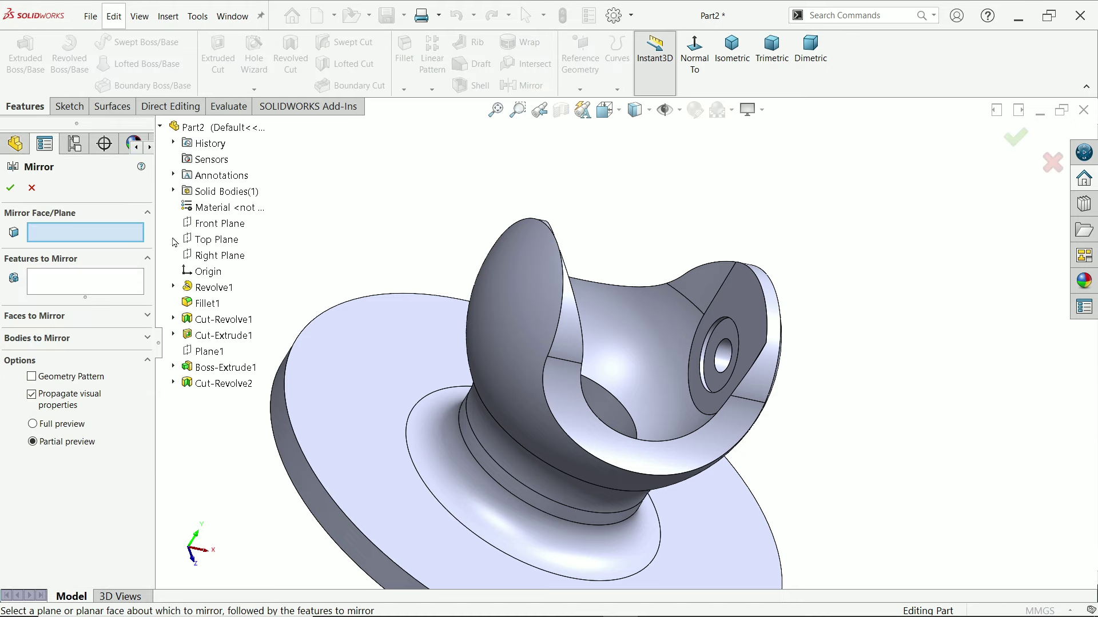
{"action": "left_click", "coordinate": [214, 254]}
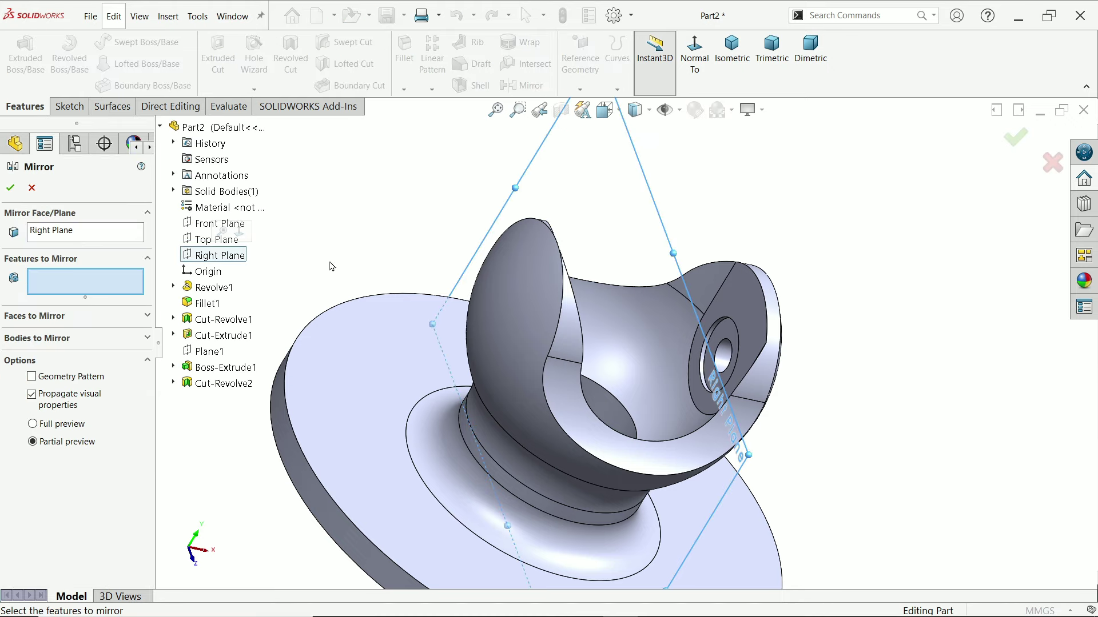
{"action": "middle_click_drag", "start_coordinate": [331, 265], "coordinate": [365, 236]}
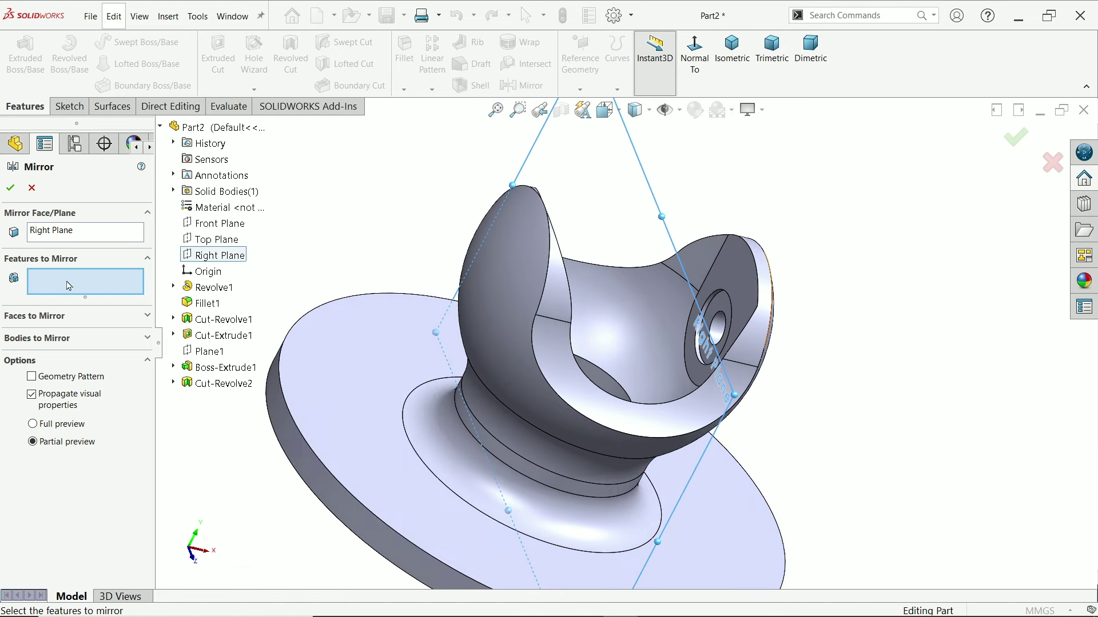
{"action": "left_click", "coordinate": [224, 368]}
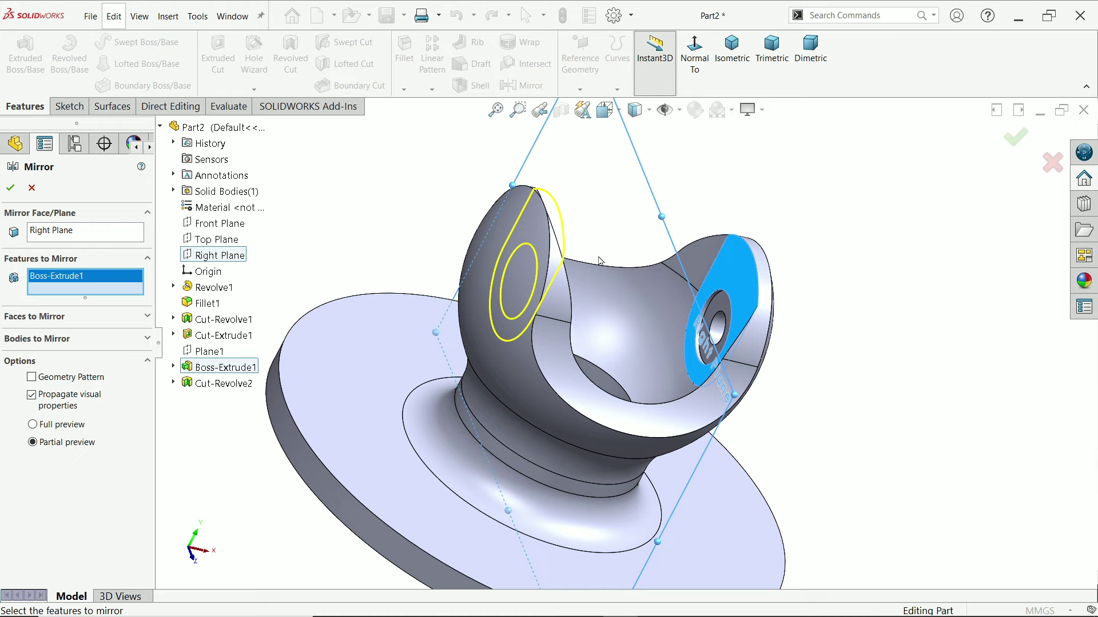
{"action": "left_click", "coordinate": [215, 384]}
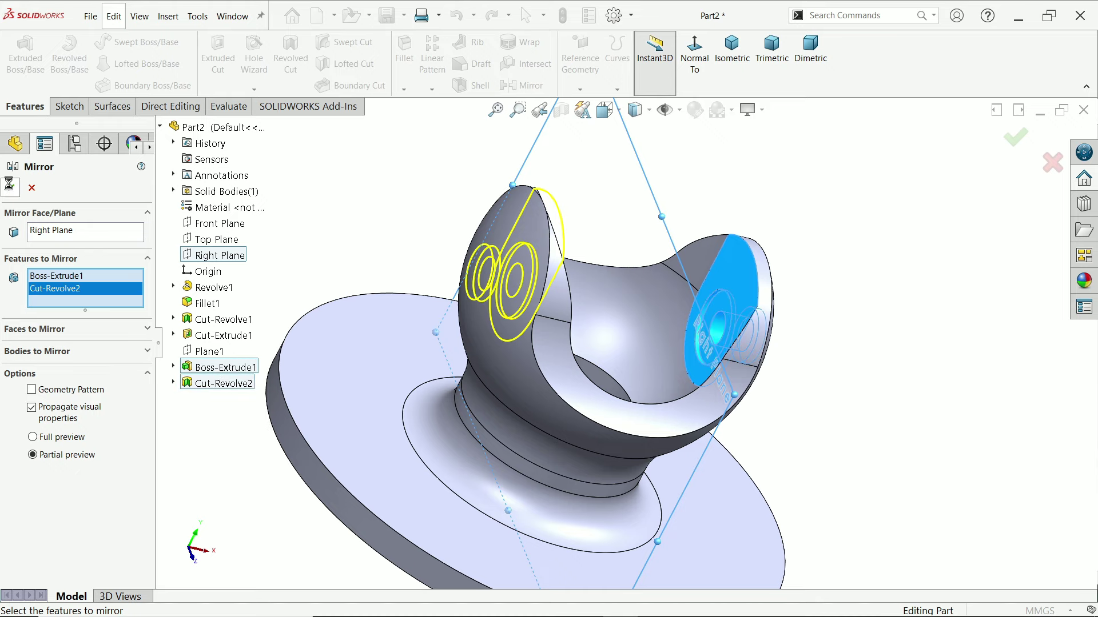
{"action": "mouse_move", "coordinate": [736, 317]}
{"action": "middle_mouse_down"}
{"action": "mouse_move", "coordinate": [643, 304]}
{"action": "mouse_move", "coordinate": [723, 312]}
{"action": "middle_mouse_up"}
- Switch to the SolidWorks Exercise 168 drawing to examine the flange's lobe and hole dimensions, and inspect the model's flange from below
{"action": "key", "text": "alt+Tab"}
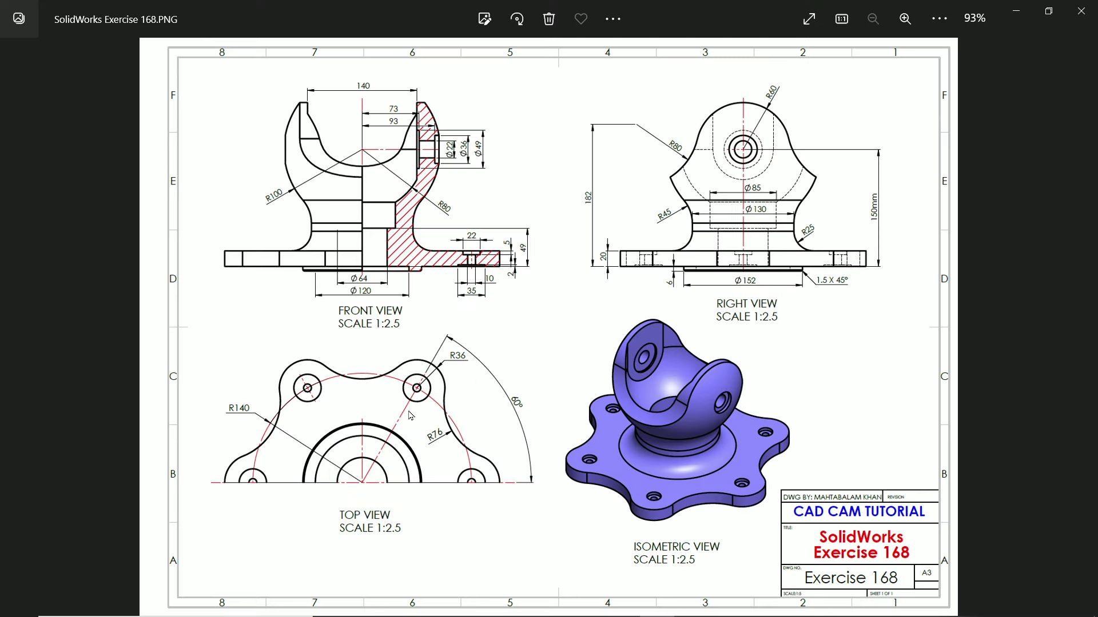
{"action": "scroll", "coordinate": [388, 422], "scroll_direction": "up", "scroll_amount": 3}
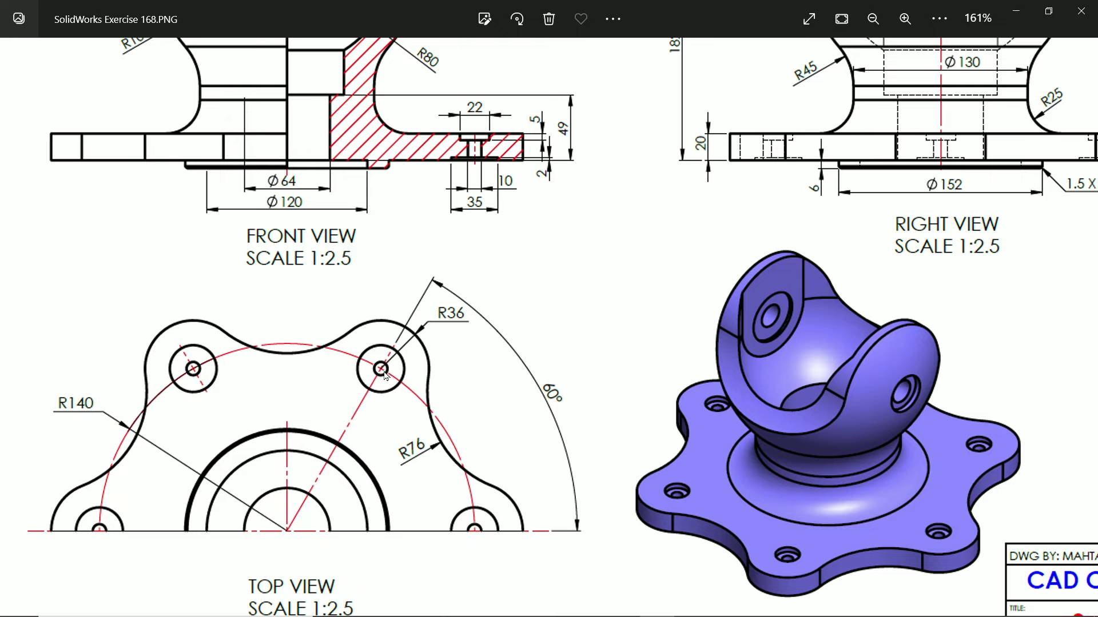
{"action": "left_click_drag", "start_coordinate": [496, 229], "coordinate": [481, 338]}
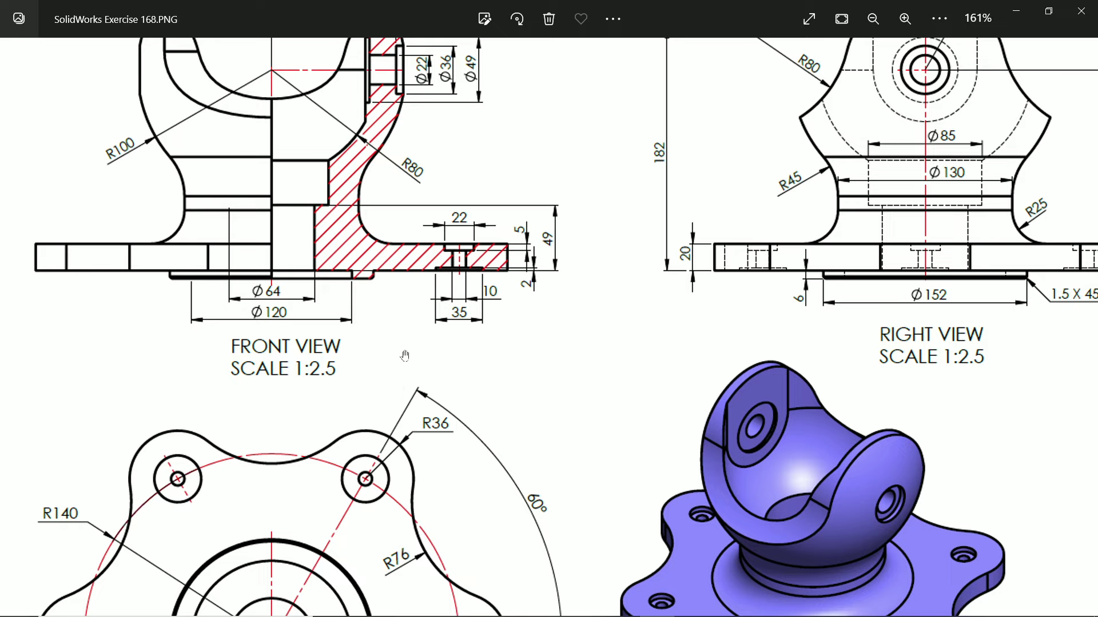
{"action": "left_click_drag", "start_coordinate": [411, 393], "coordinate": [438, 349]}
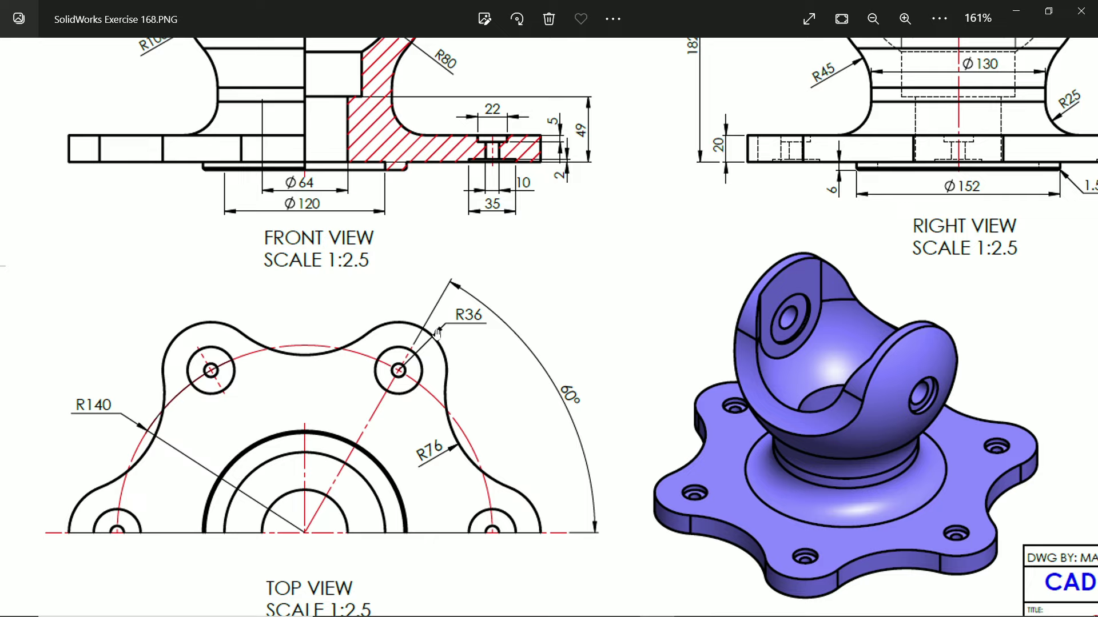
{"action": "left_click_drag", "start_coordinate": [447, 386], "coordinate": [466, 271]}
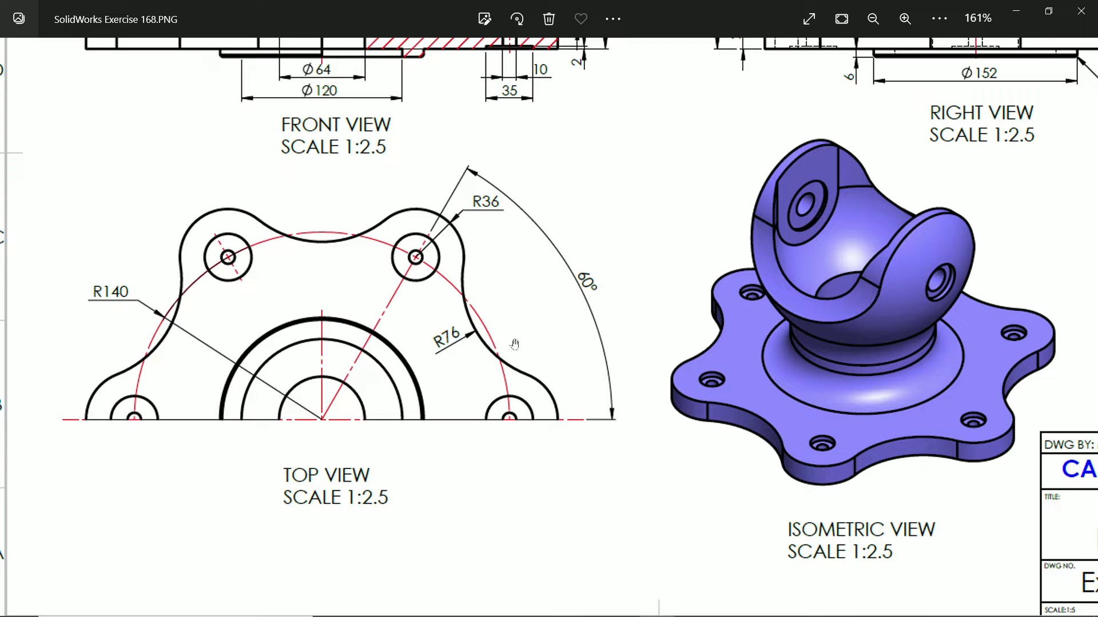
{"action": "left_click", "coordinate": [1022, 12]}
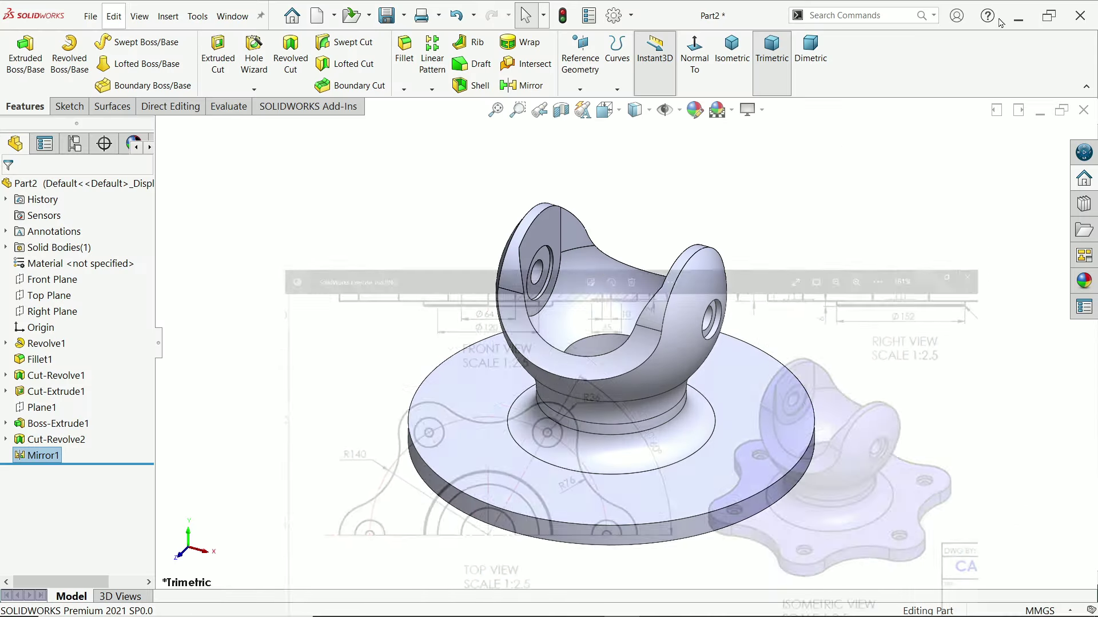
{"action": "key", "text": "f"}
{"action": "middle_click_drag", "start_coordinate": [712, 387], "coordinate": [747, 111]}
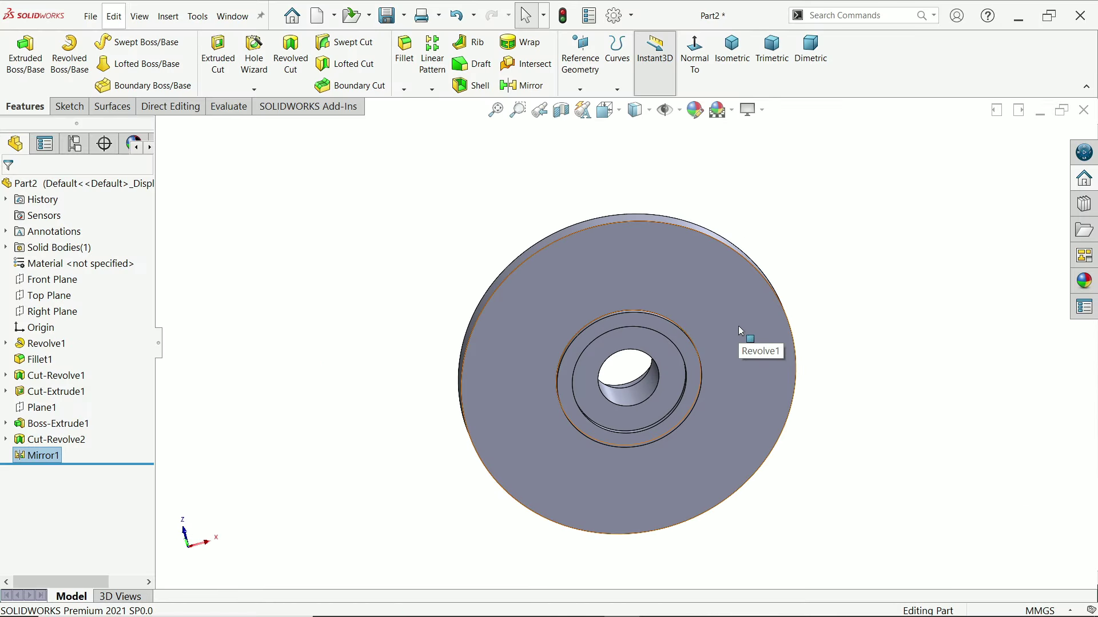
{"action": "key", "text": "ctrl+7"}
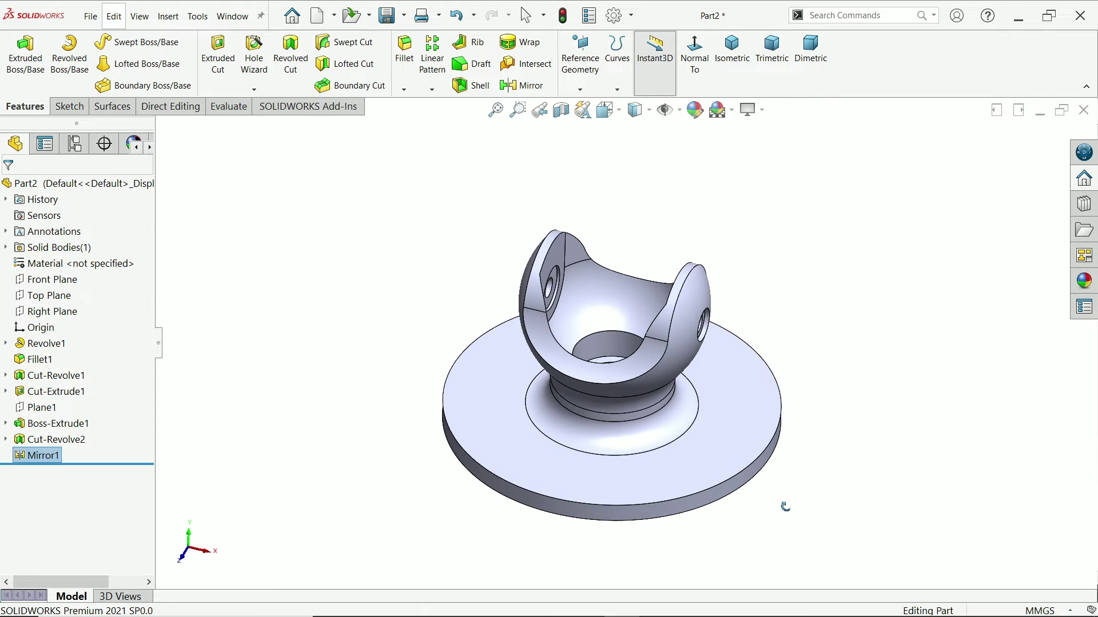
- Start a sketch on the flange's upper face with two construction lines from the origin to the rim, one horizontal and one inclined up-right
{"action": "left_click", "coordinate": [759, 437]}
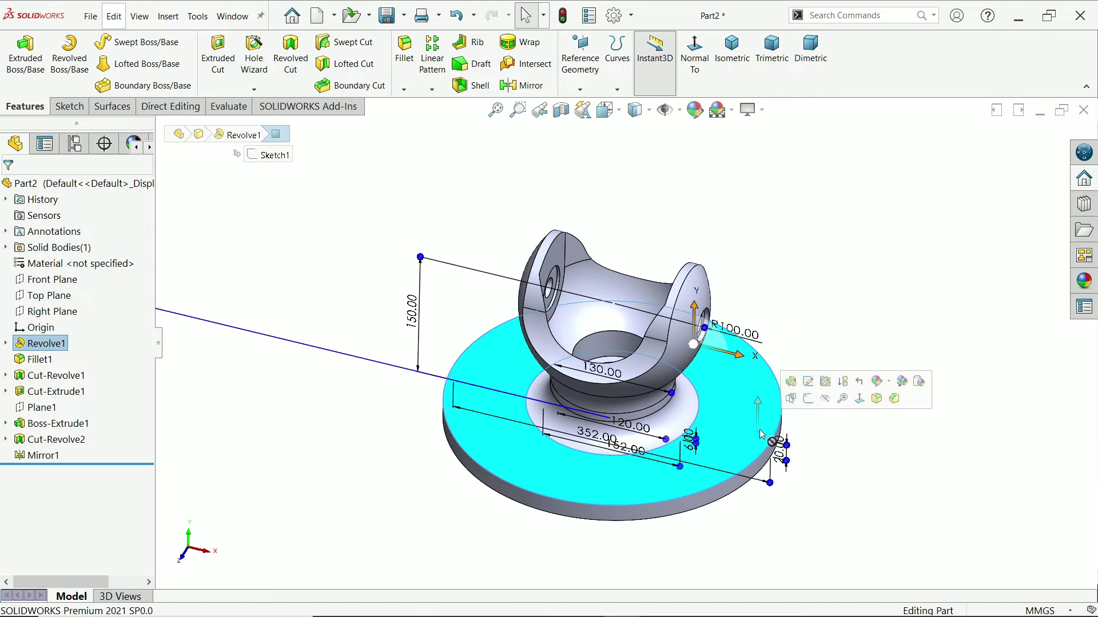
{"action": "left_click", "coordinate": [808, 399]}
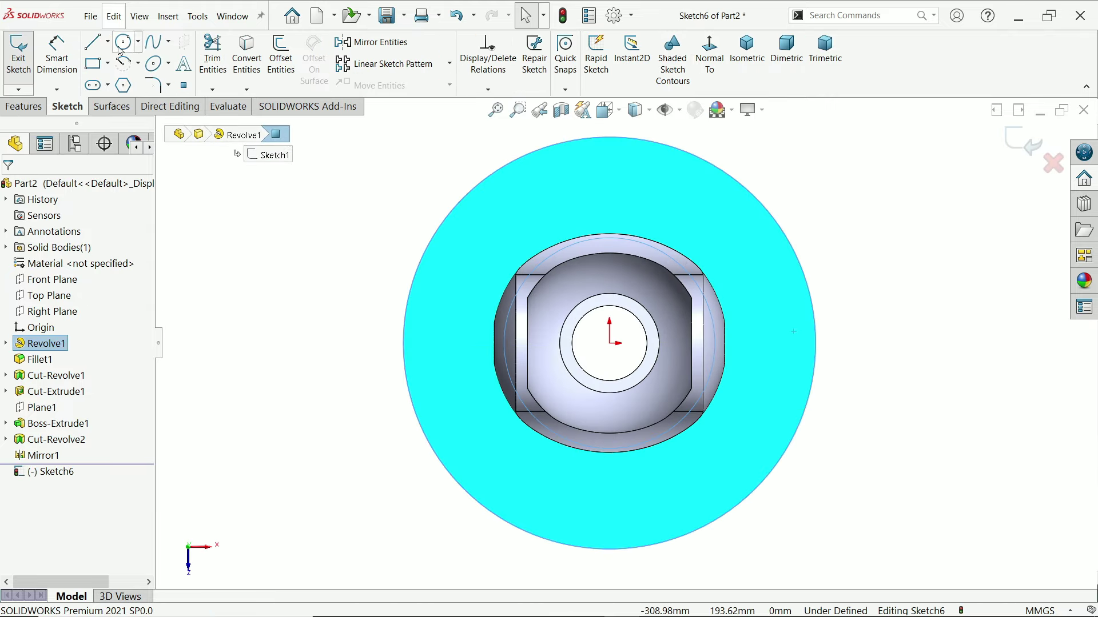
{"action": "left_click", "coordinate": [108, 44]}
{"action": "left_click", "coordinate": [110, 76]}
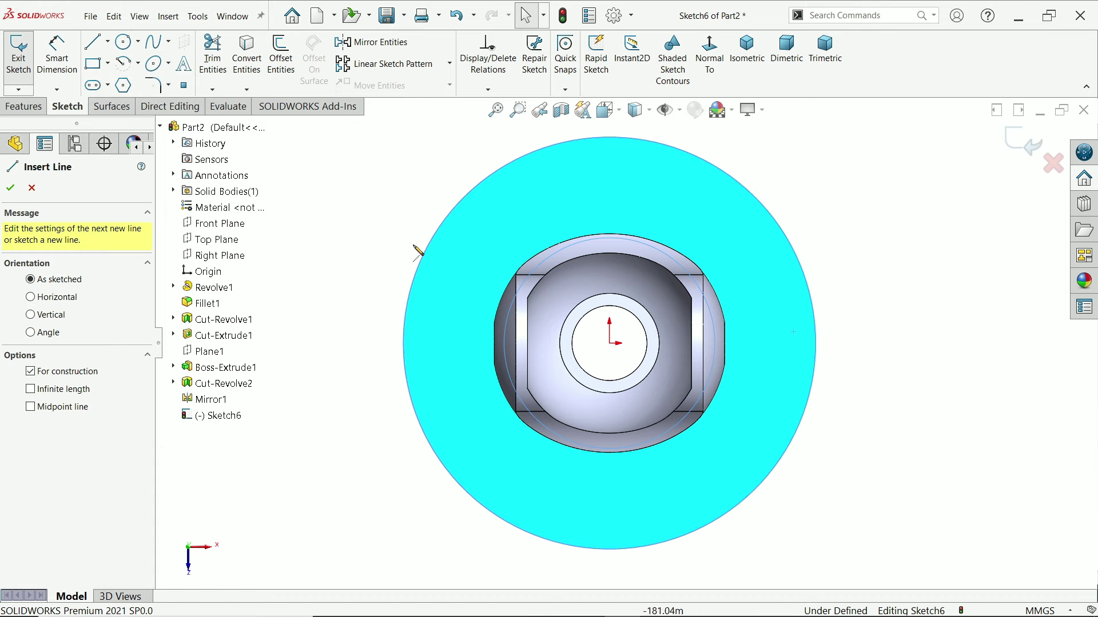
{"action": "left_click", "coordinate": [816, 343]}
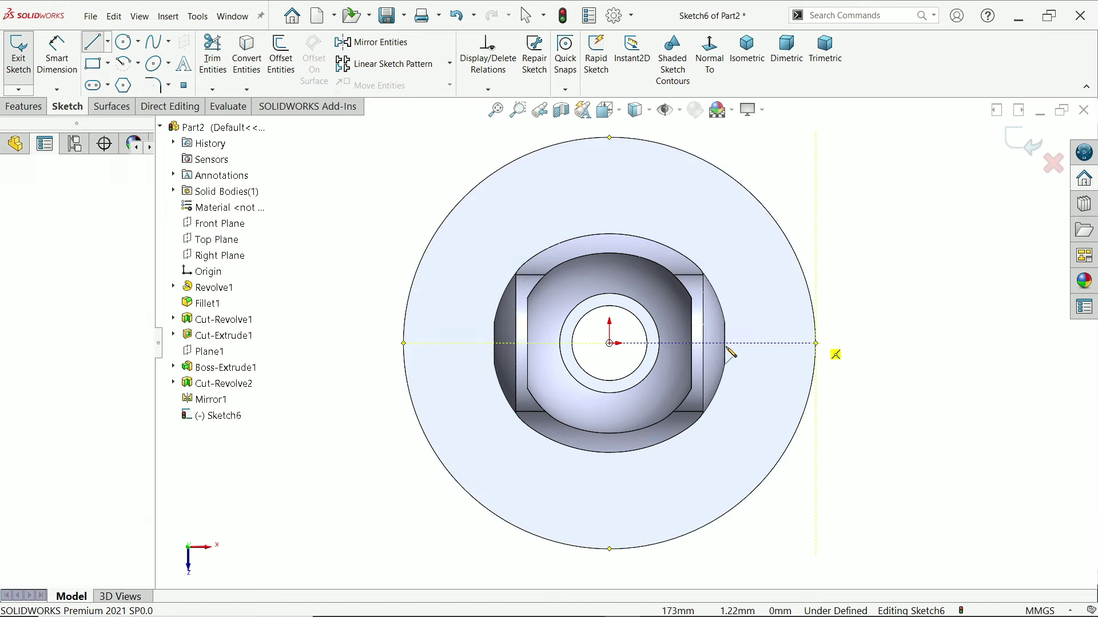
{"action": "left_click", "coordinate": [609, 343]}
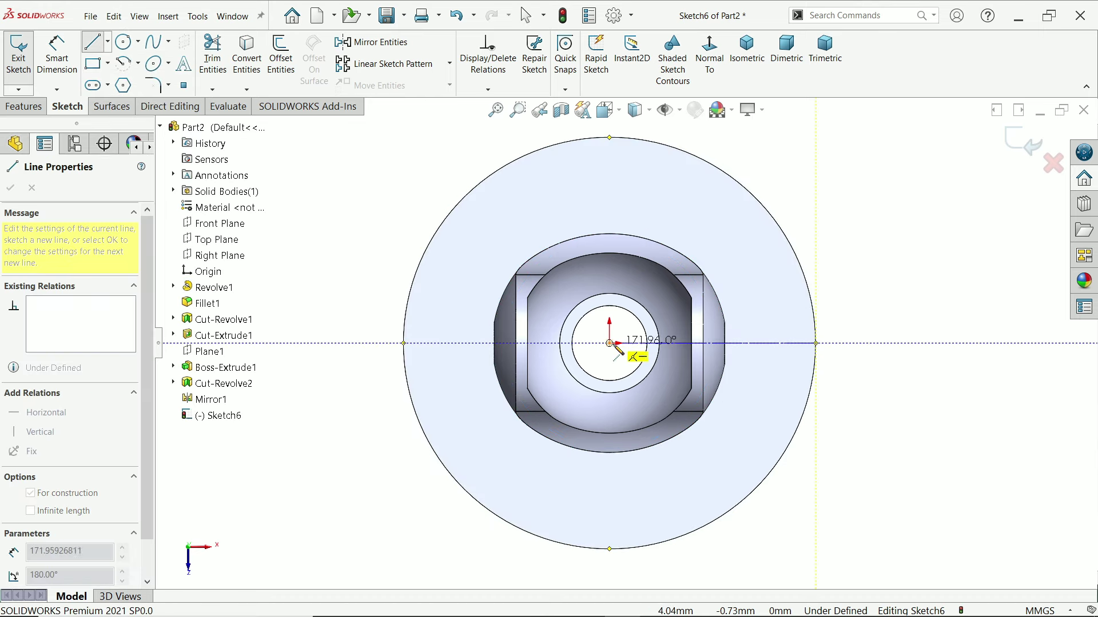
{"action": "left_click", "coordinate": [741, 185]}
{"action": "right_click", "coordinate": [803, 178]}
{"action": "left_click", "coordinate": [804, 178]}
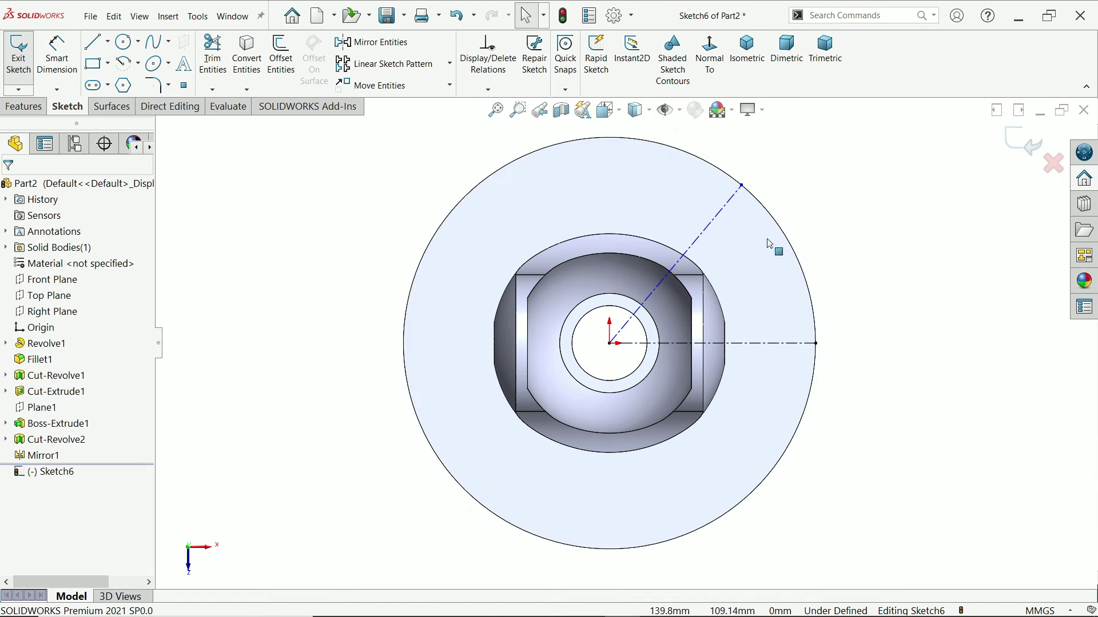
{"action": "scroll", "coordinate": [751, 307], "scroll_direction": "down", "scroll_amount": 2}
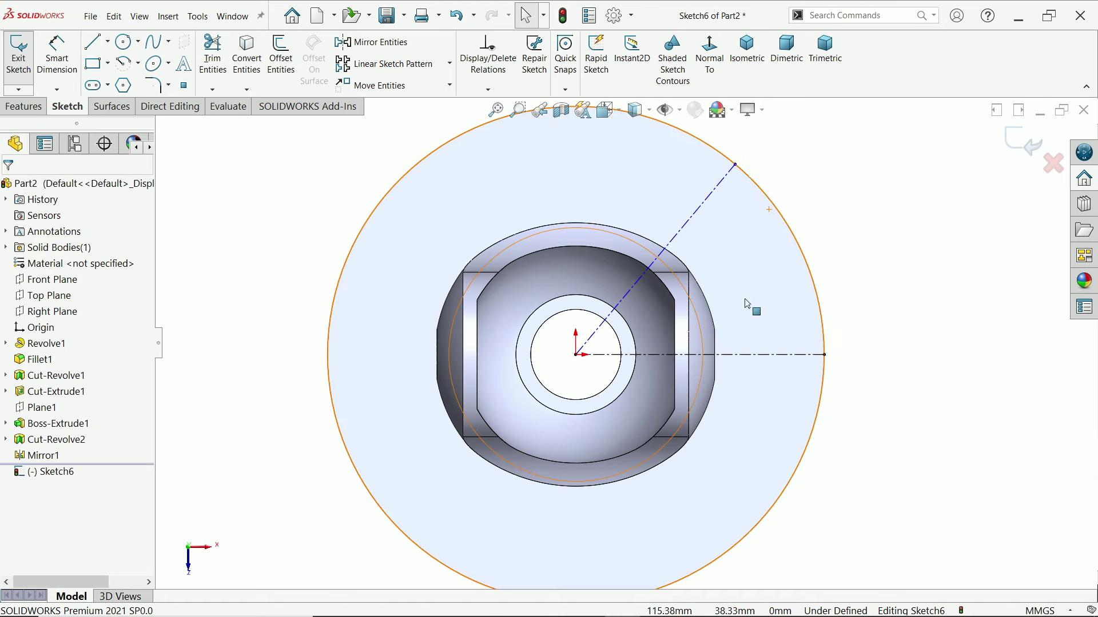
- Draw a construction circle centred on the origin with a radius of about 141 mm
{"action": "left_click", "coordinate": [127, 48]}
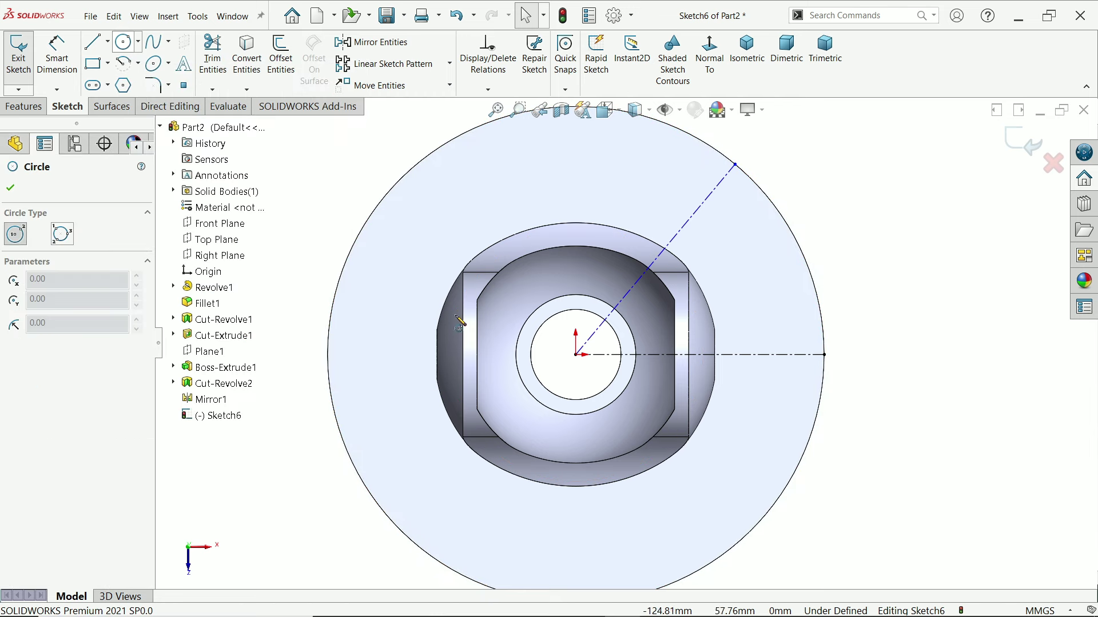
{"action": "left_click", "coordinate": [575, 355]}
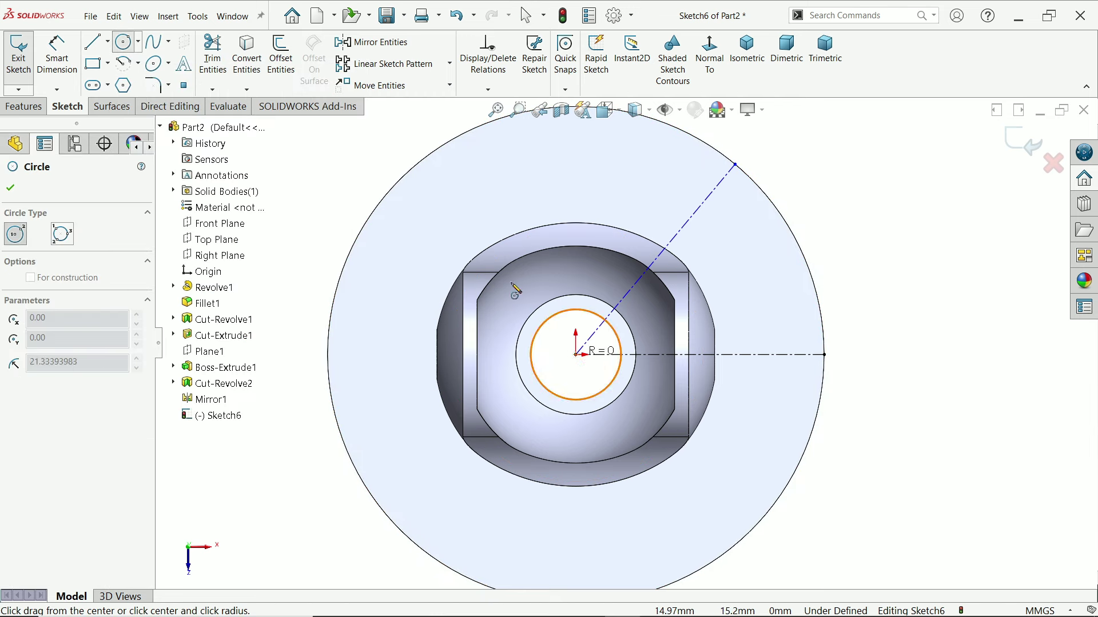
{"action": "left_click", "coordinate": [463, 194]}
{"action": "left_click", "coordinate": [60, 430]}
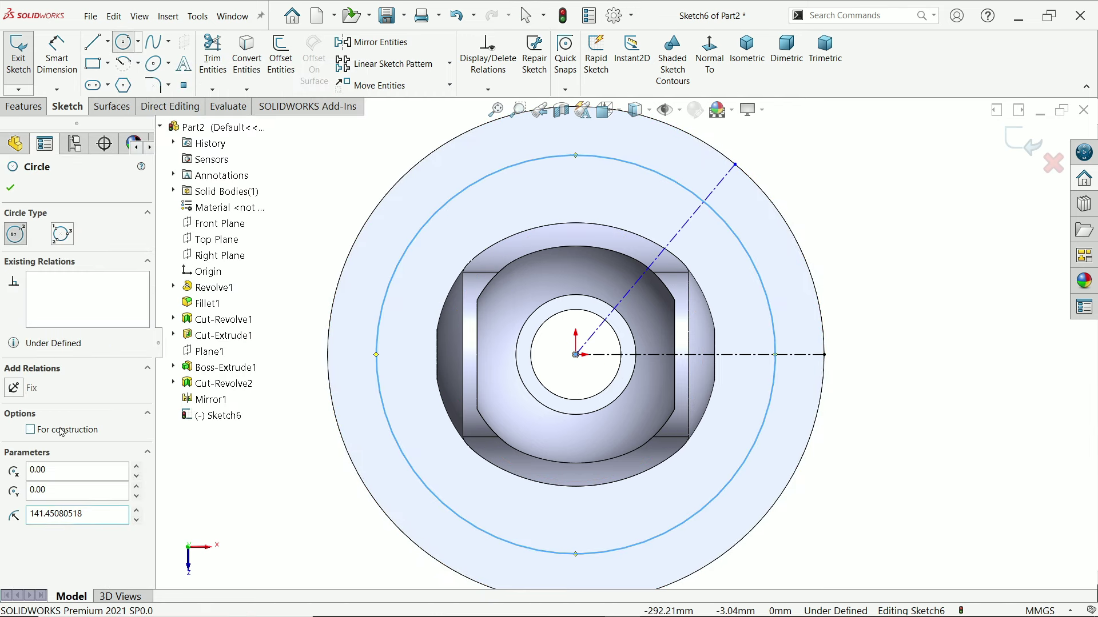
{"action": "left_click", "coordinate": [12, 192]}
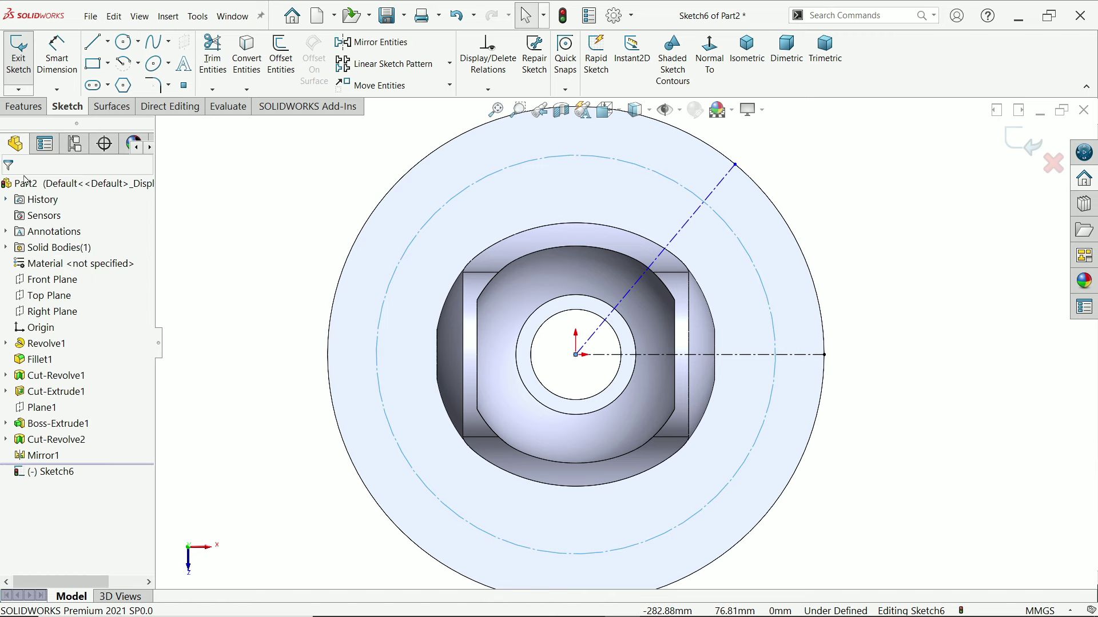
- Dimension the construction circle's diameter at 140*2 mm
{"action": "left_click", "coordinate": [57, 54]}
{"action": "left_click", "coordinate": [377, 377]}
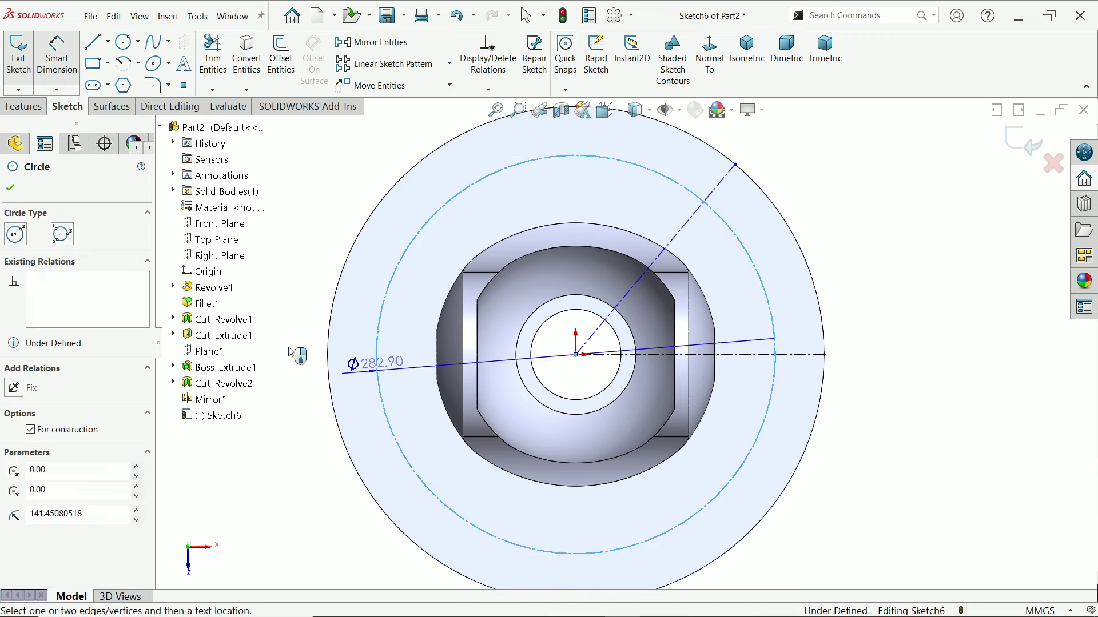
{"action": "type", "text": "140*2"}
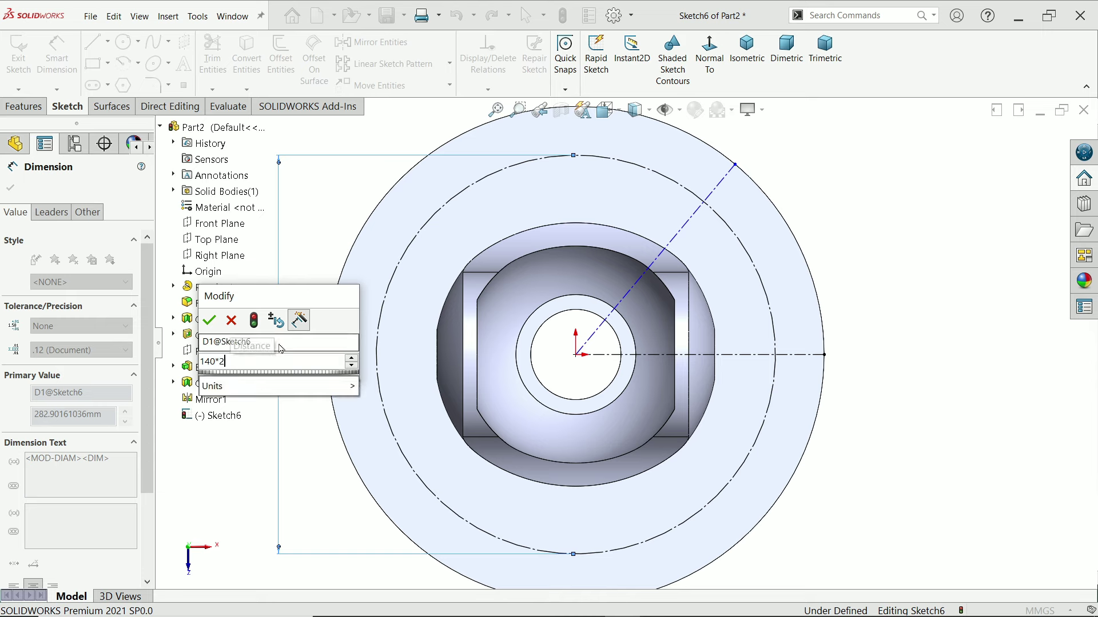
{"action": "key", "text": "Return"}
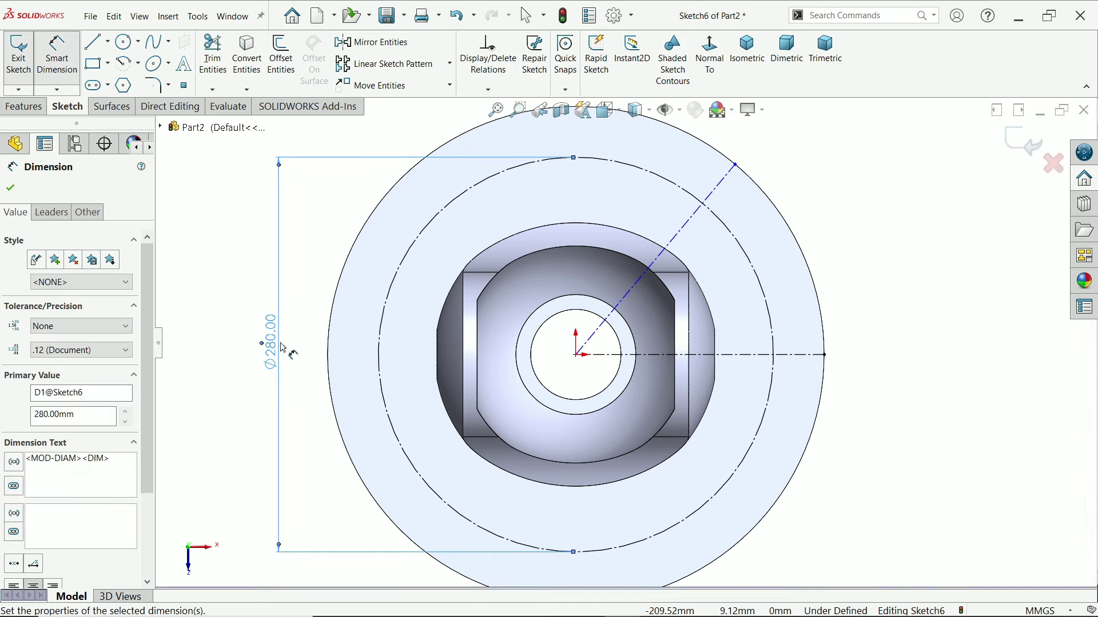
- Replace the inclined construction line with one running from the origin up-right to the 280 mm construction circle
{"action": "left_click", "coordinate": [125, 46]}
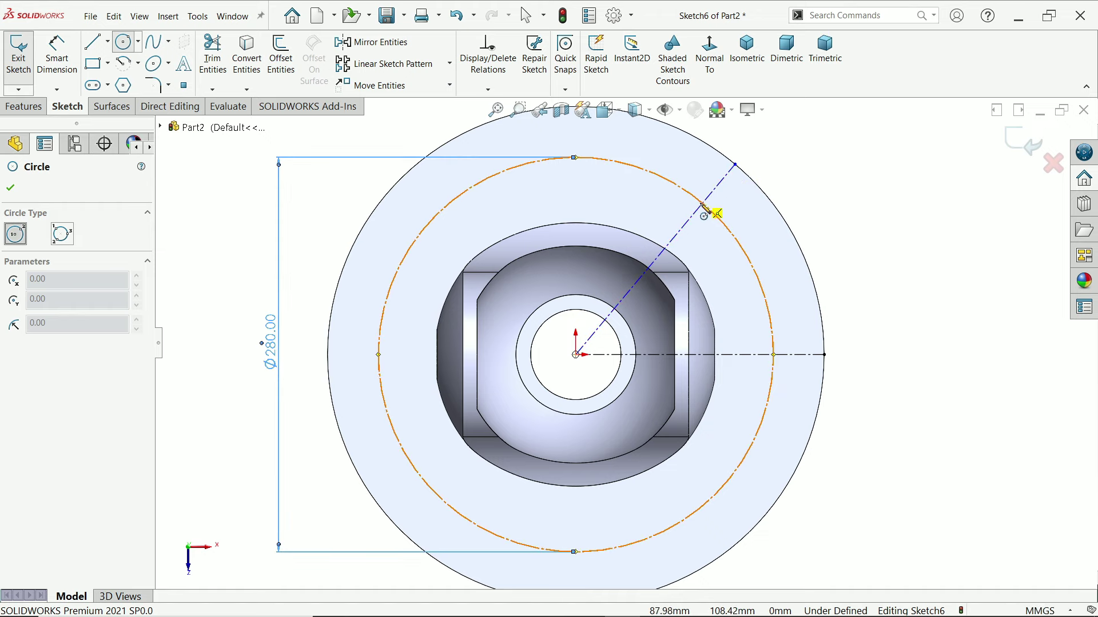
{"action": "key", "text": "Escape"}
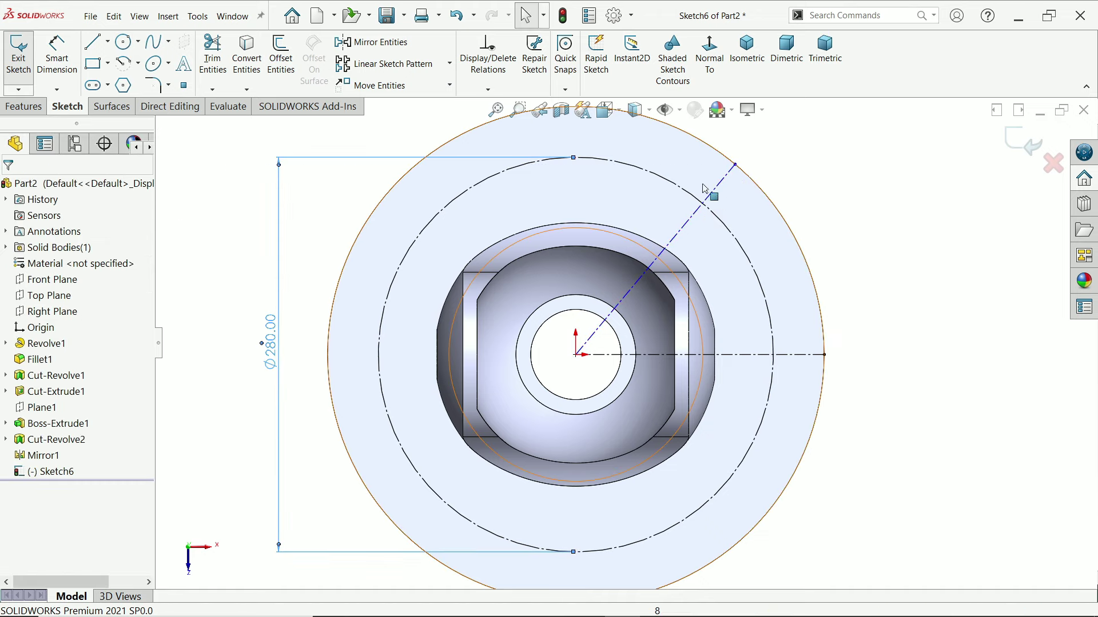
{"action": "left_click", "coordinate": [722, 192]}
{"action": "key", "text": "Delete"}
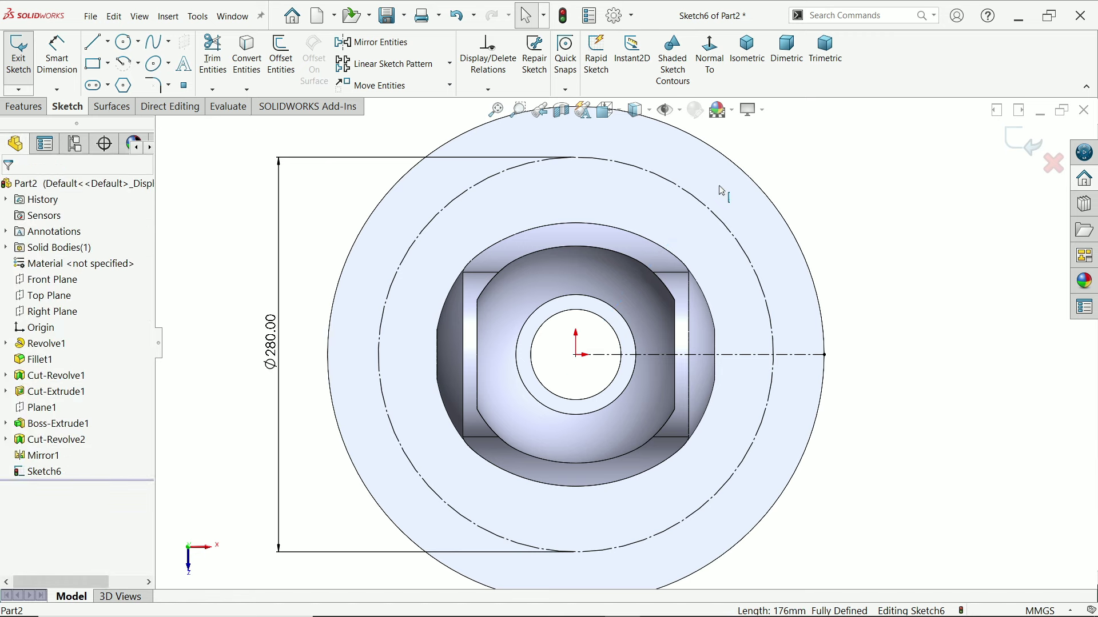
{"action": "left_click", "coordinate": [108, 42]}
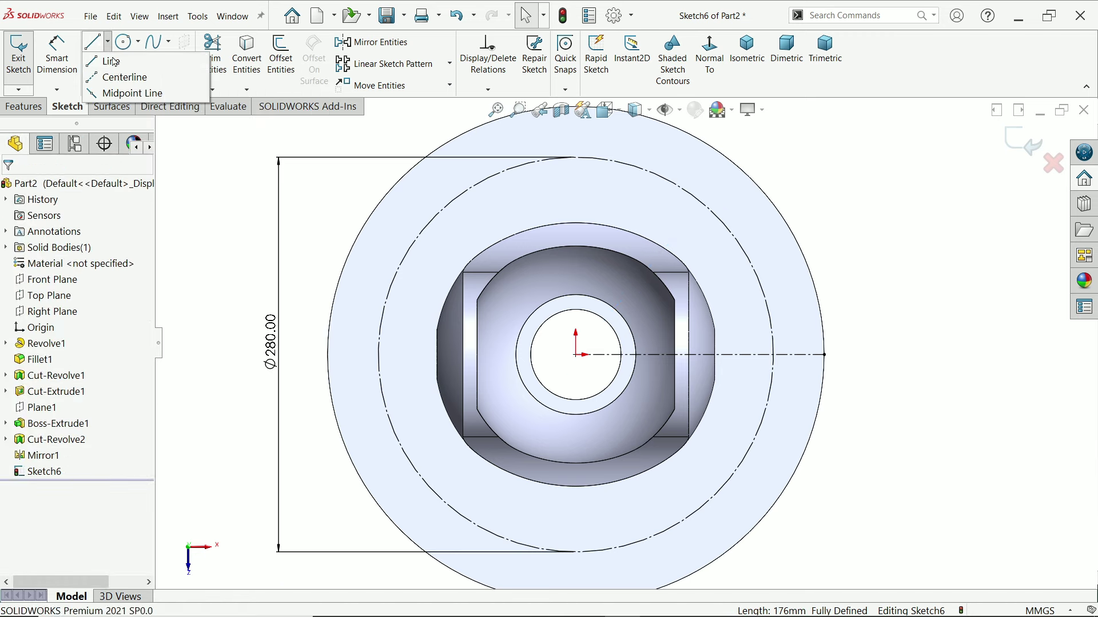
{"action": "left_click", "coordinate": [114, 71]}
{"action": "left_click", "coordinate": [576, 355]}
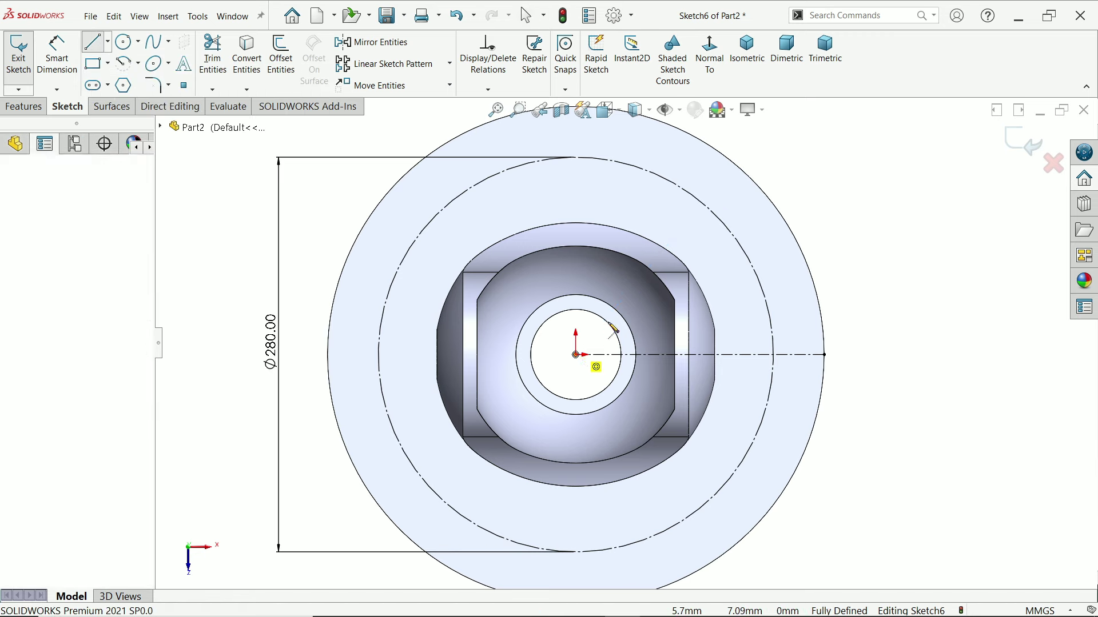
{"action": "left_click", "coordinate": [712, 213]}
{"action": "right_click", "coordinate": [849, 150]}
{"action": "left_click", "coordinate": [883, 204]}
{"action": "key", "text": "Escape"}
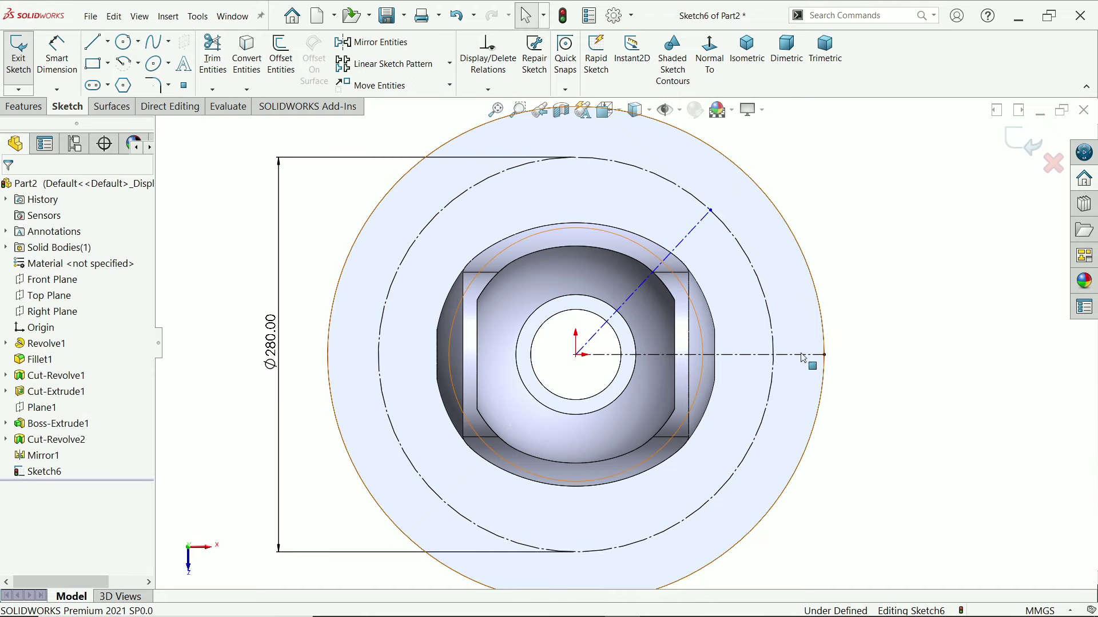
- Replace the horizontal construction line with one from the origin ending on the 280 mm construction circle
{"action": "left_click", "coordinate": [802, 355]}
{"action": "key", "text": "Delete"}
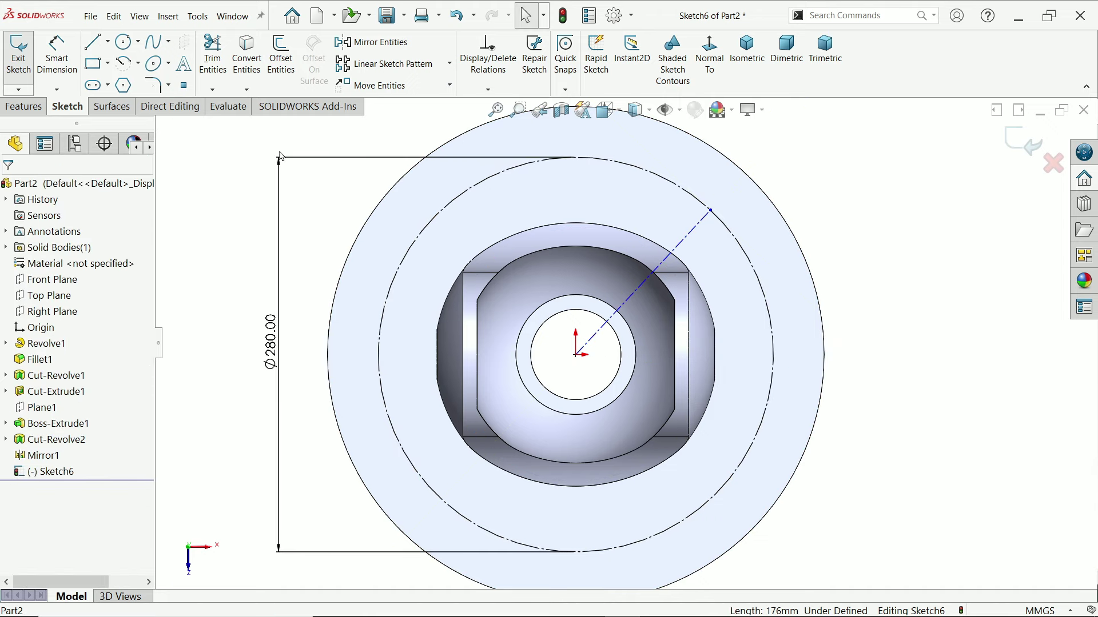
{"action": "left_click", "coordinate": [107, 42]}
{"action": "left_click", "coordinate": [114, 78]}
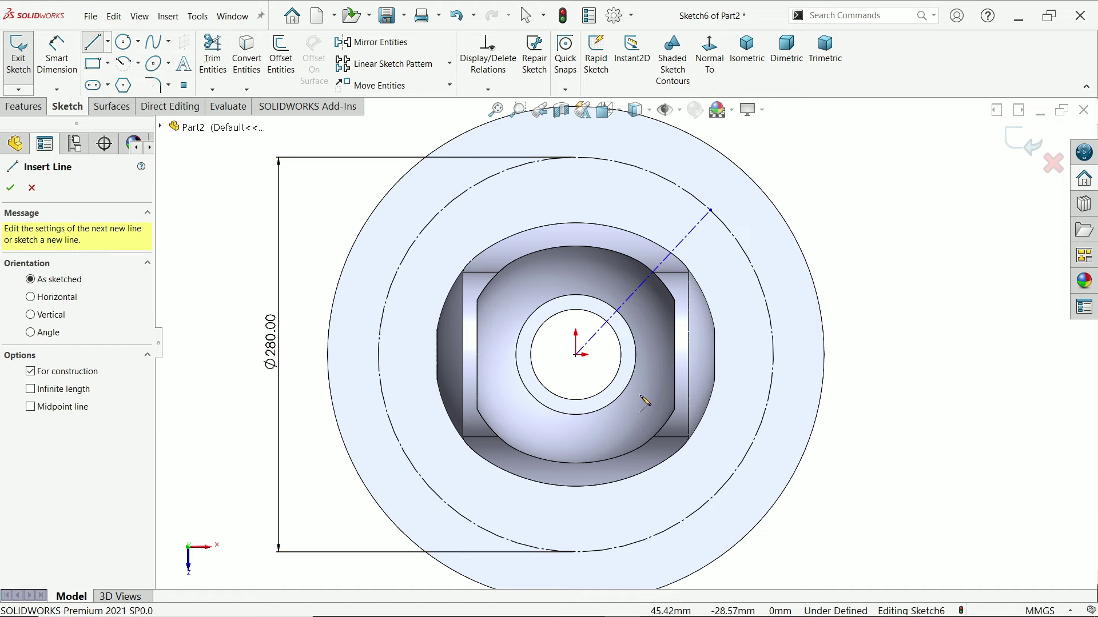
{"action": "left_click", "coordinate": [575, 355]}
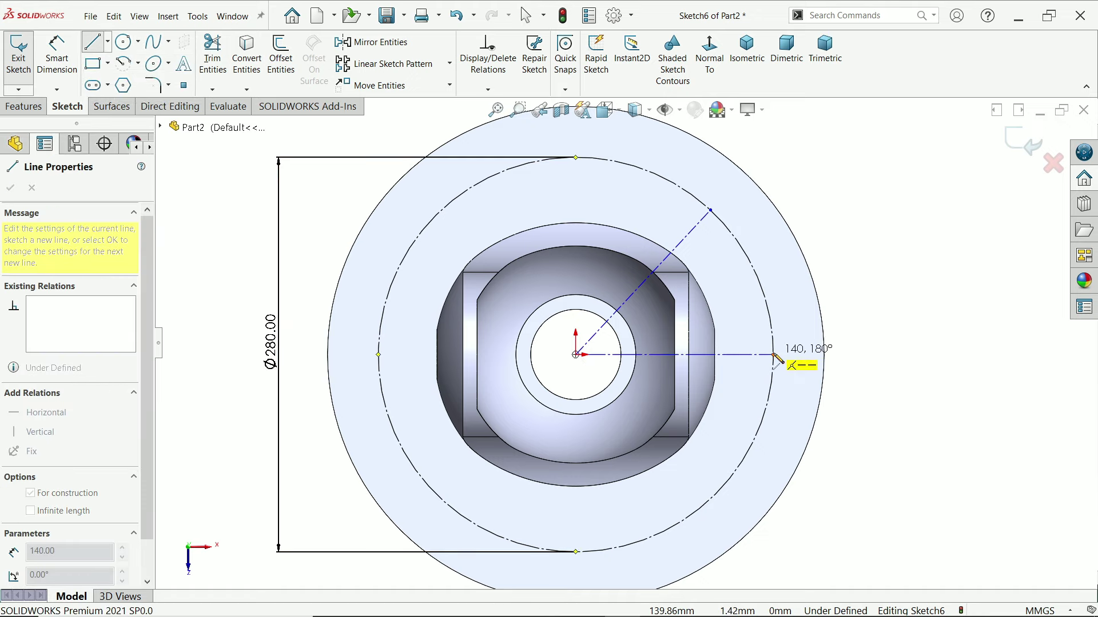
{"action": "left_click", "coordinate": [775, 355]}
{"action": "right_click", "coordinate": [873, 235]}
{"action": "left_click", "coordinate": [895, 287]}
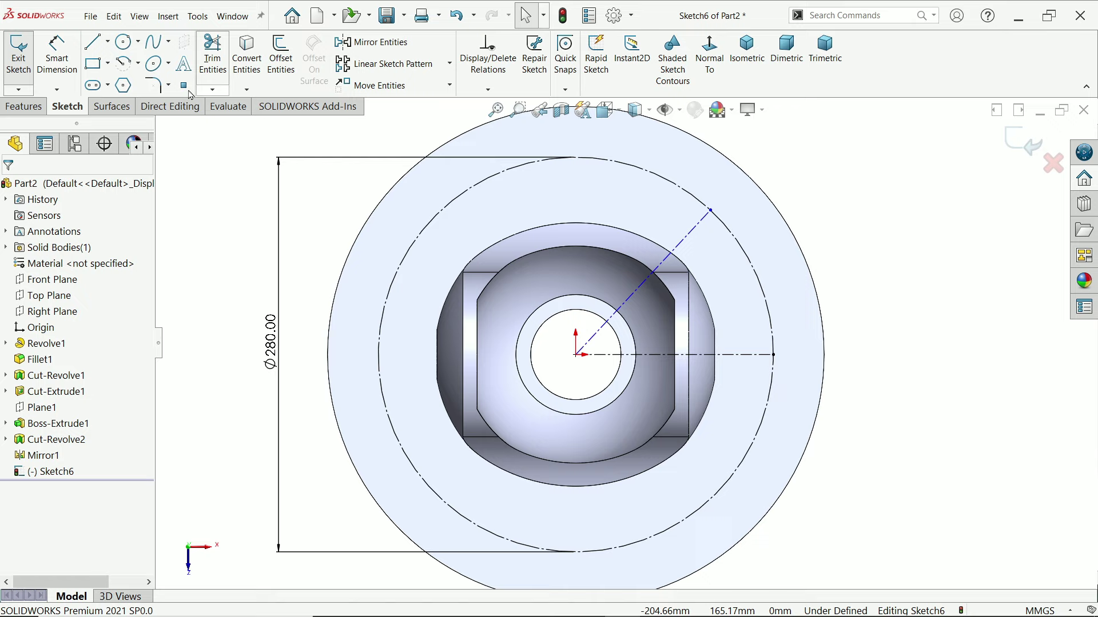
- Draw a circle of about 47 mm radius at the inclined line's outer end and one of about 58 mm radius at the horizontal line's
{"action": "left_click", "coordinate": [124, 47]}
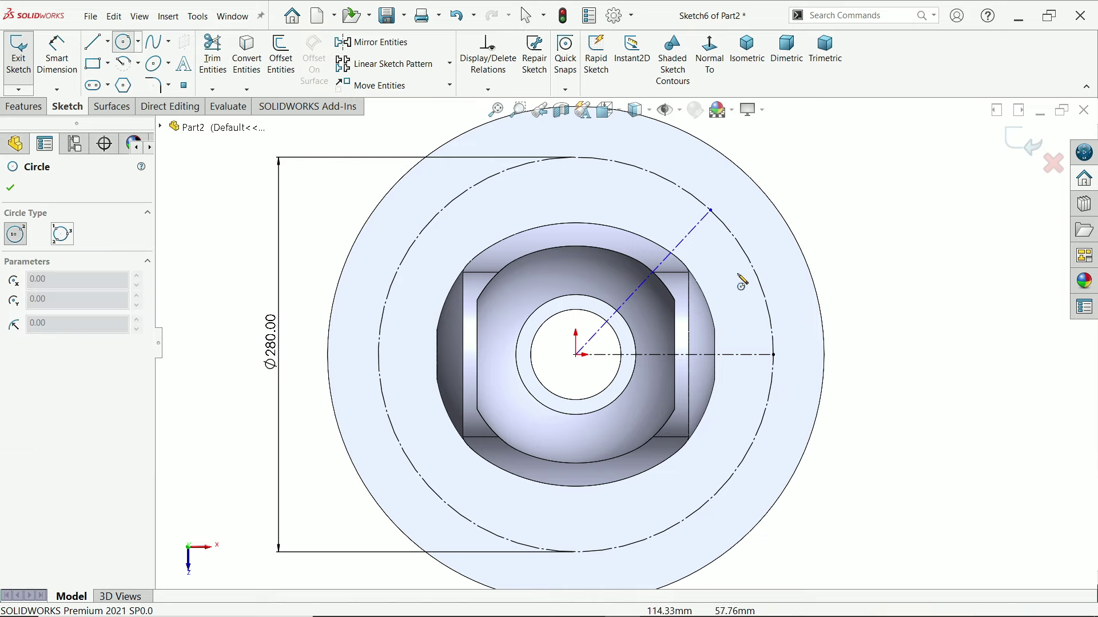
{"action": "left_click", "coordinate": [712, 211]}
{"action": "left_click", "coordinate": [775, 229]}
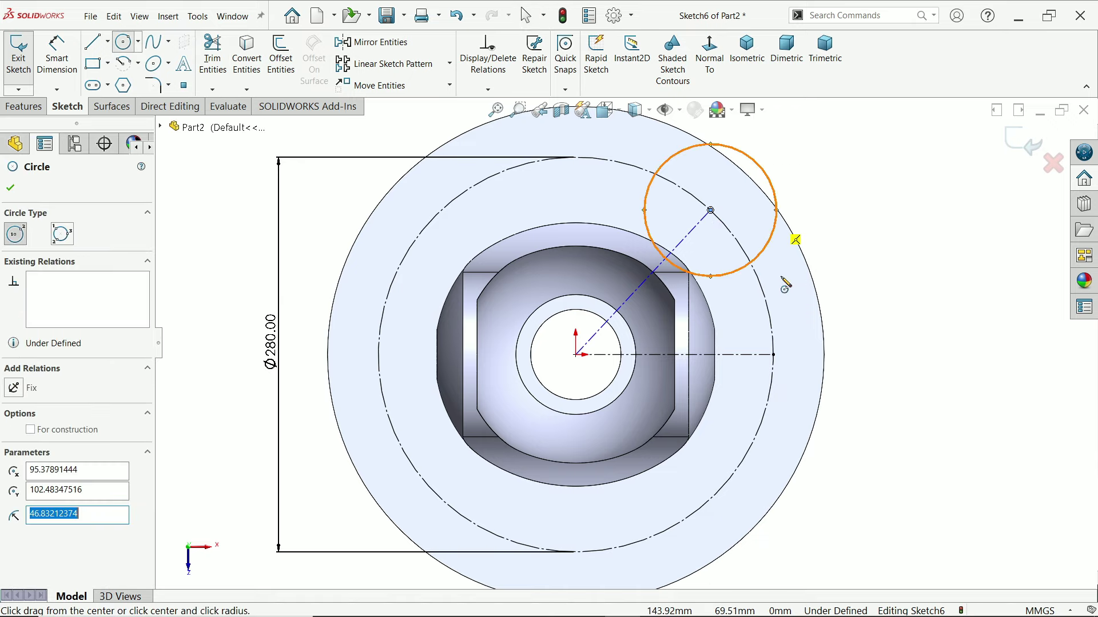
{"action": "left_click", "coordinate": [774, 355]}
{"action": "left_click", "coordinate": [838, 304]}
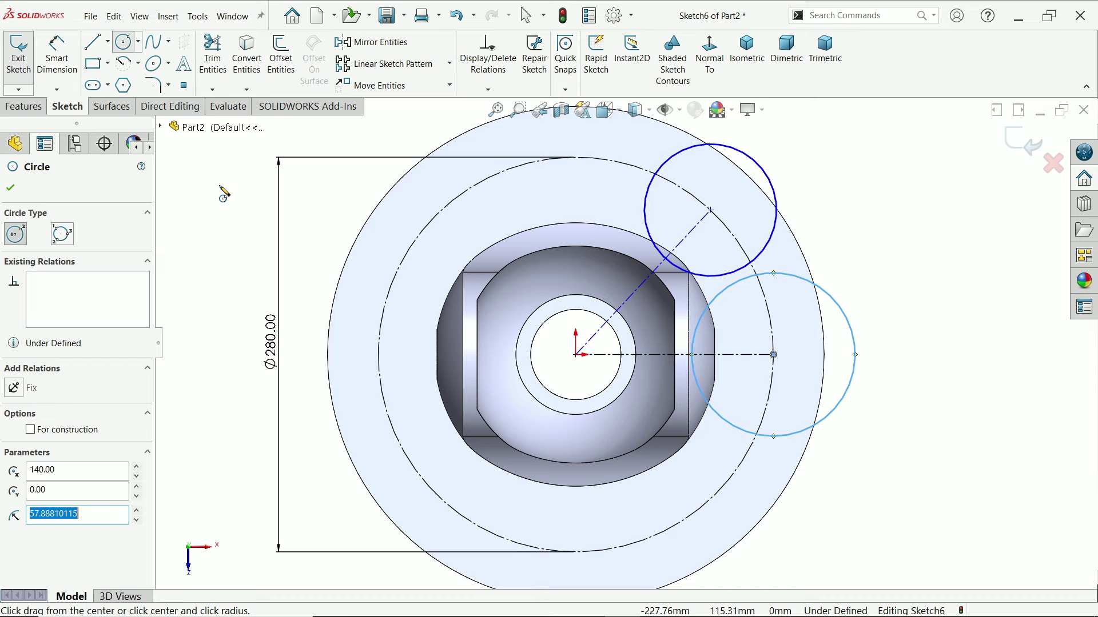
{"action": "left_click", "coordinate": [10, 188]}
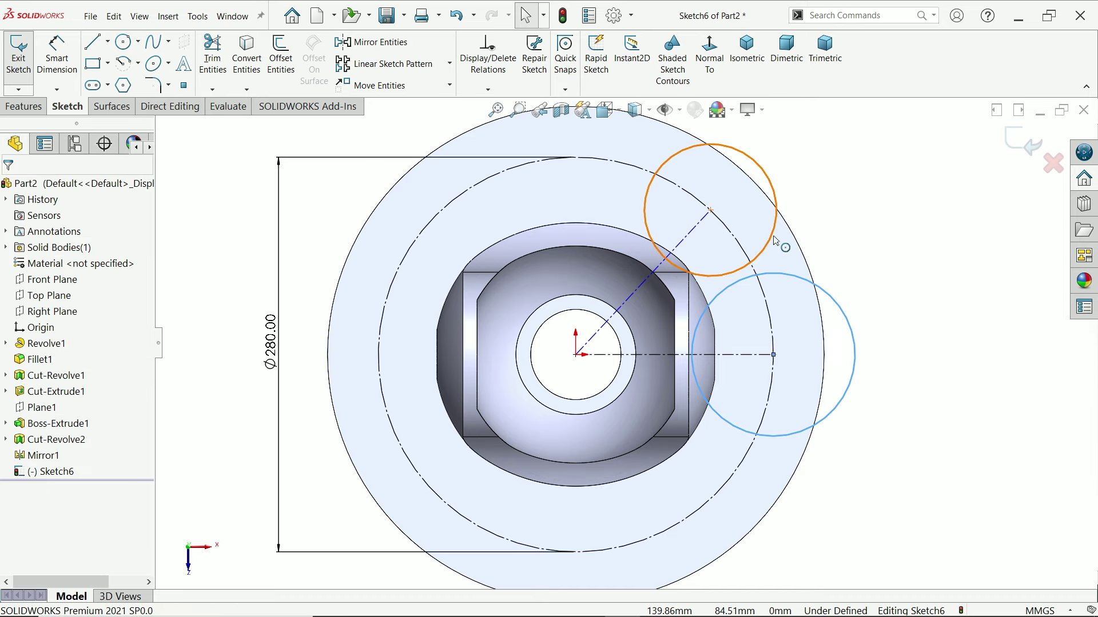
- Make the two circles on the construction circle equal in size
{"action": "left_click", "coordinate": [791, 278]}
{"action": "left_click", "coordinate": [797, 278], "text": "ctrl"}
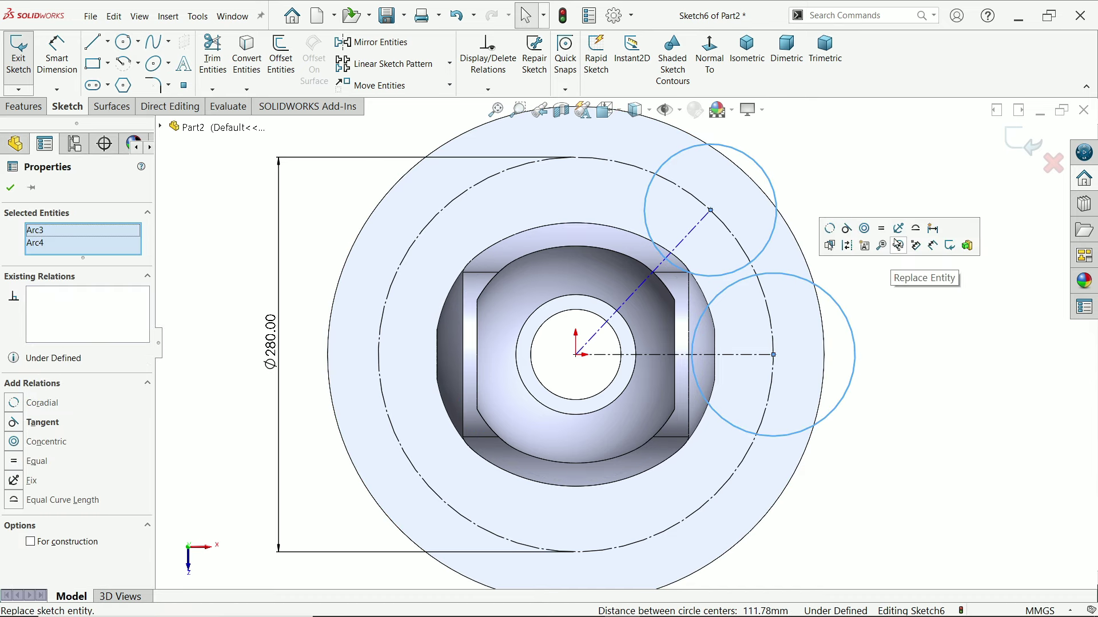
{"action": "left_click", "coordinate": [882, 232]}
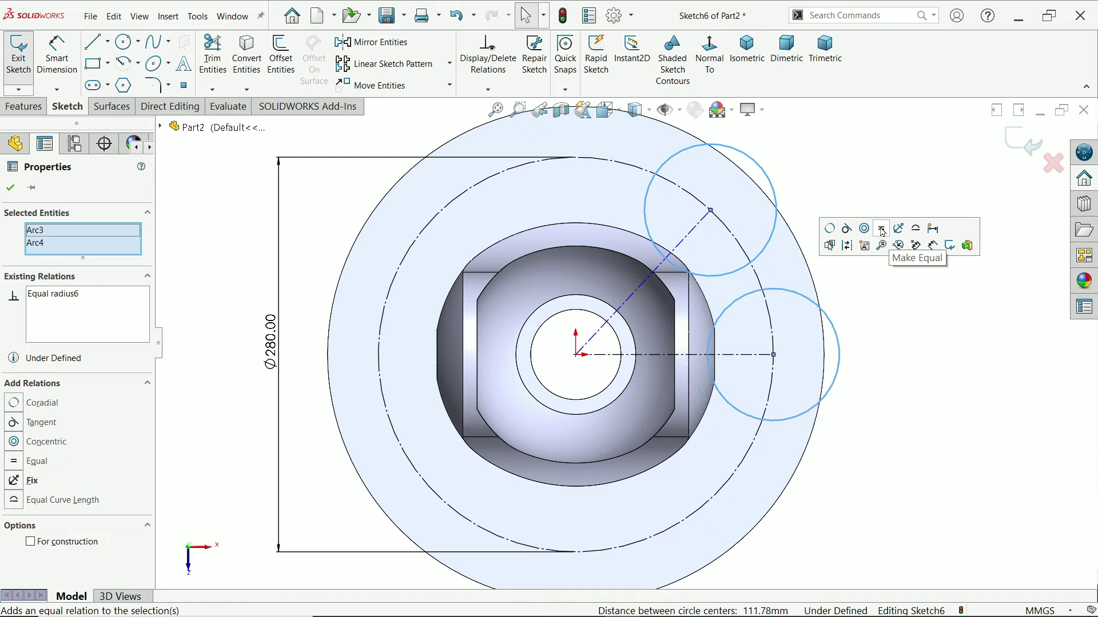
{"action": "key", "text": "Escape"}
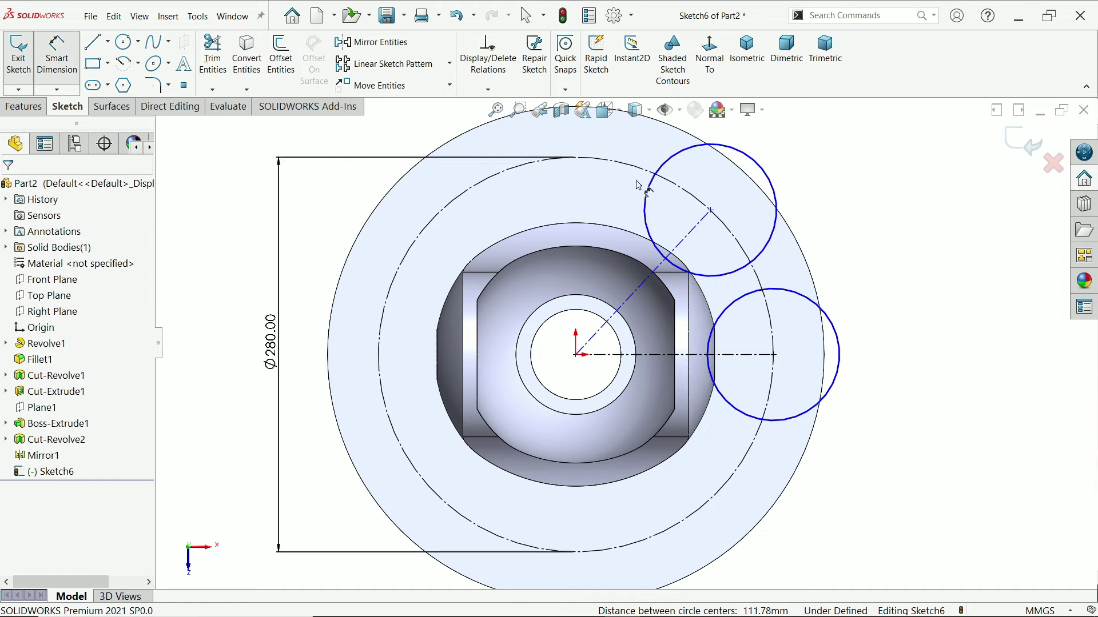
- Dimension the upper circle's diameter at 36*2 mm
{"action": "left_click", "coordinate": [771, 180]}
{"action": "left_click", "coordinate": [788, 141]}
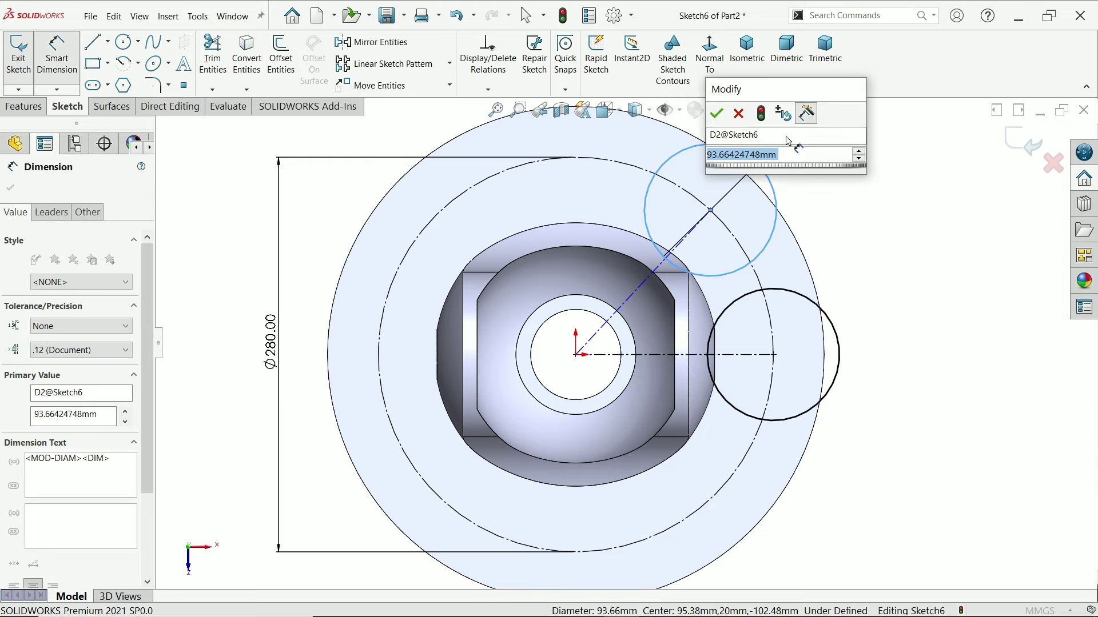
{"action": "type", "text": "36/"}
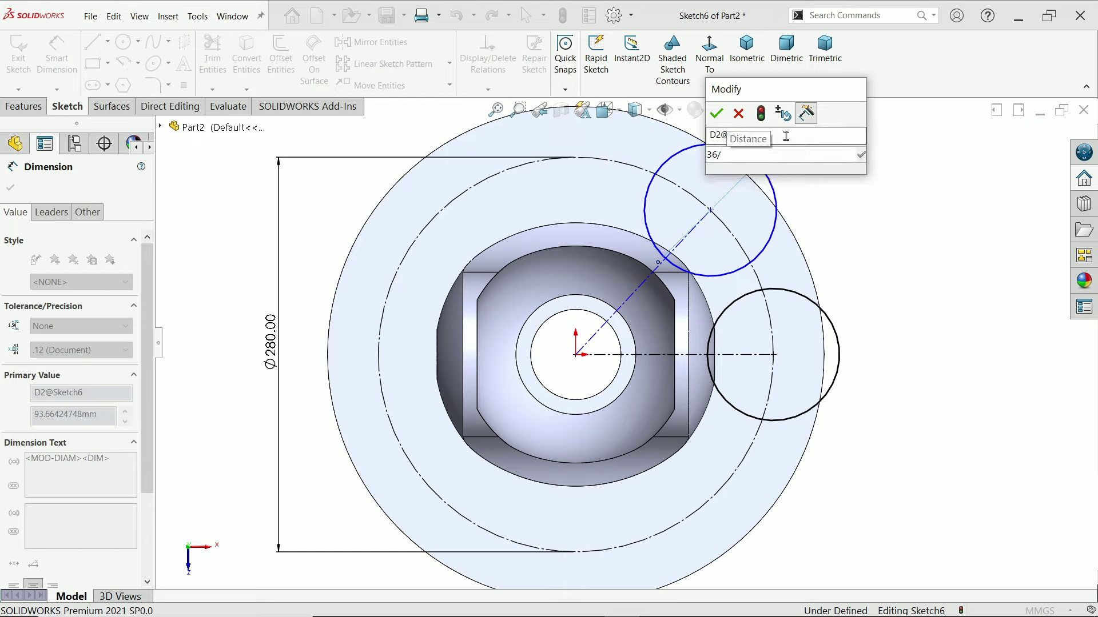
{"action": "key", "text": "BackSpace"}
{"action": "type", "text": "*2"}
{"action": "key", "text": "Return"}
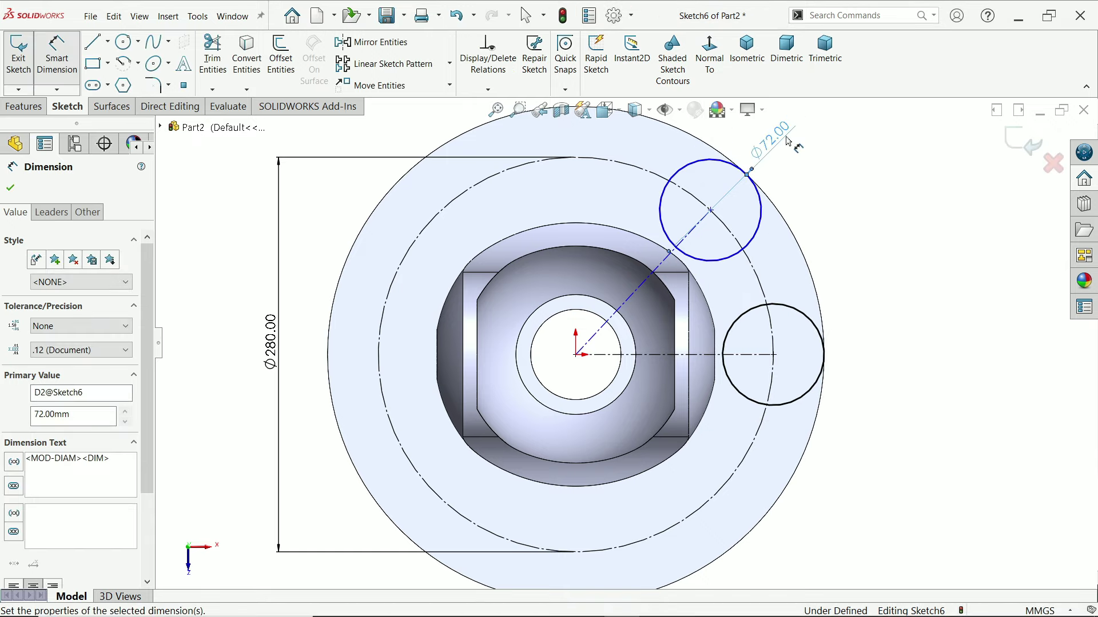
- Dimension the angle between the inclined and horizontal construction lines at 60 degrees
{"action": "left_click", "coordinate": [658, 280]}
{"action": "left_click", "coordinate": [703, 355]}
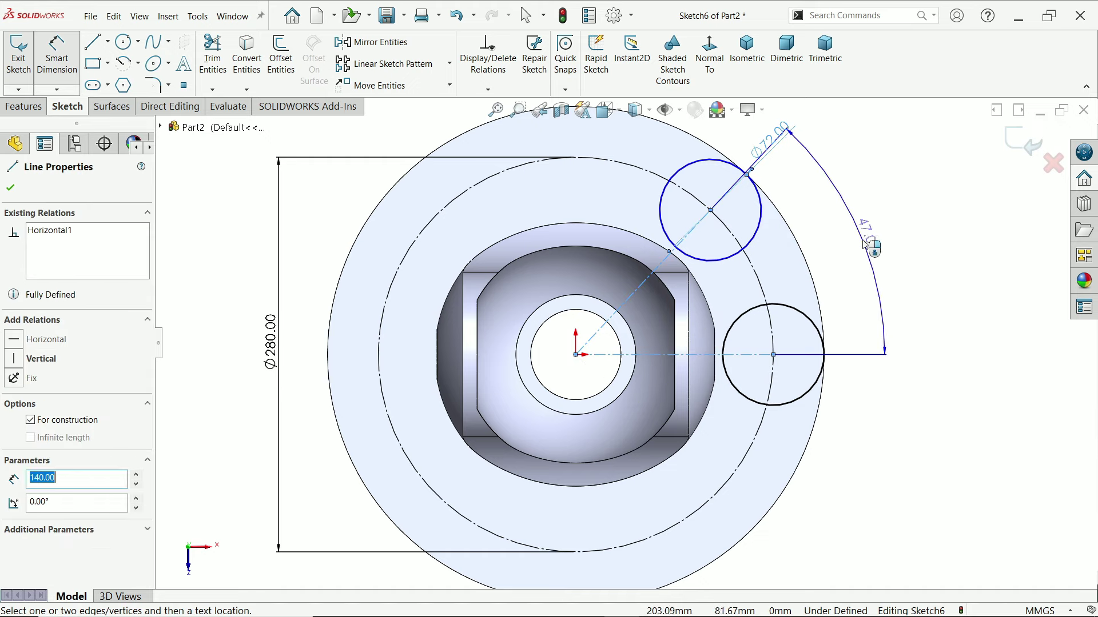
{"action": "left_click", "coordinate": [865, 245]}
{"action": "type", "text": "60"}
{"action": "key", "text": "Return"}
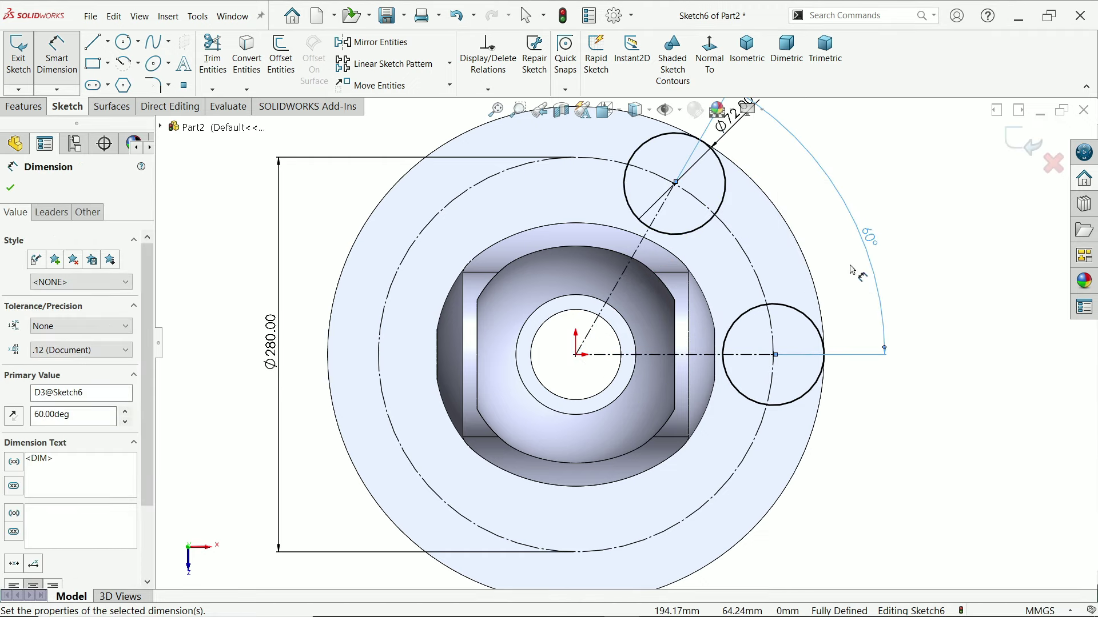
{"action": "left_click", "coordinate": [11, 191]}
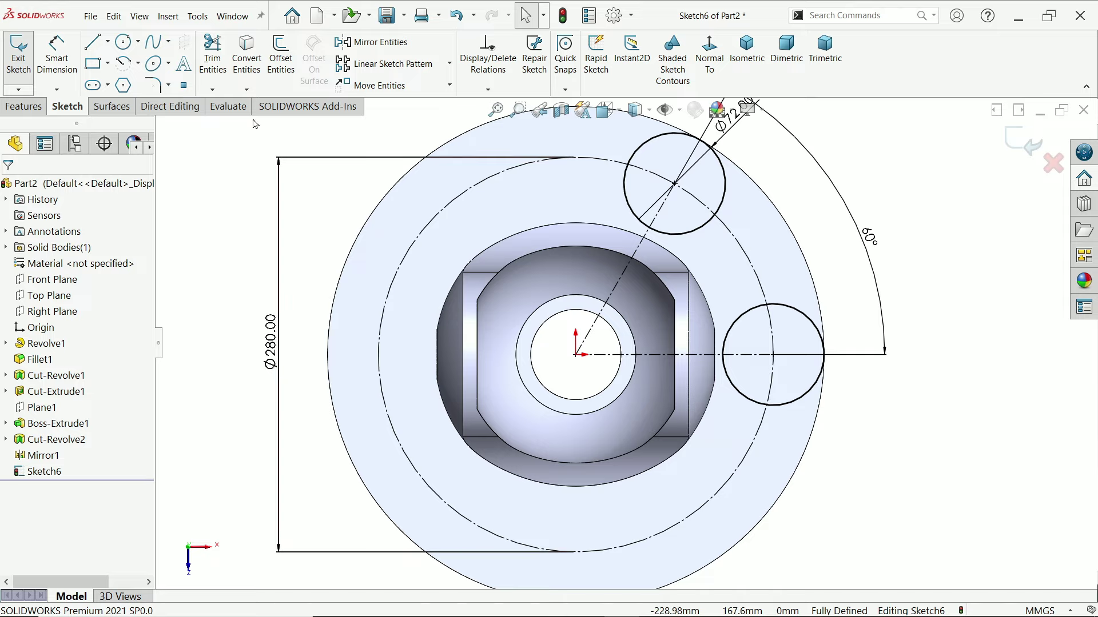
{"action": "left_click", "coordinate": [138, 64]}
{"action": "left_click", "coordinate": [152, 113]}
{"action": "scroll", "coordinate": [692, 266], "scroll_direction": "down", "scroll_amount": 2}
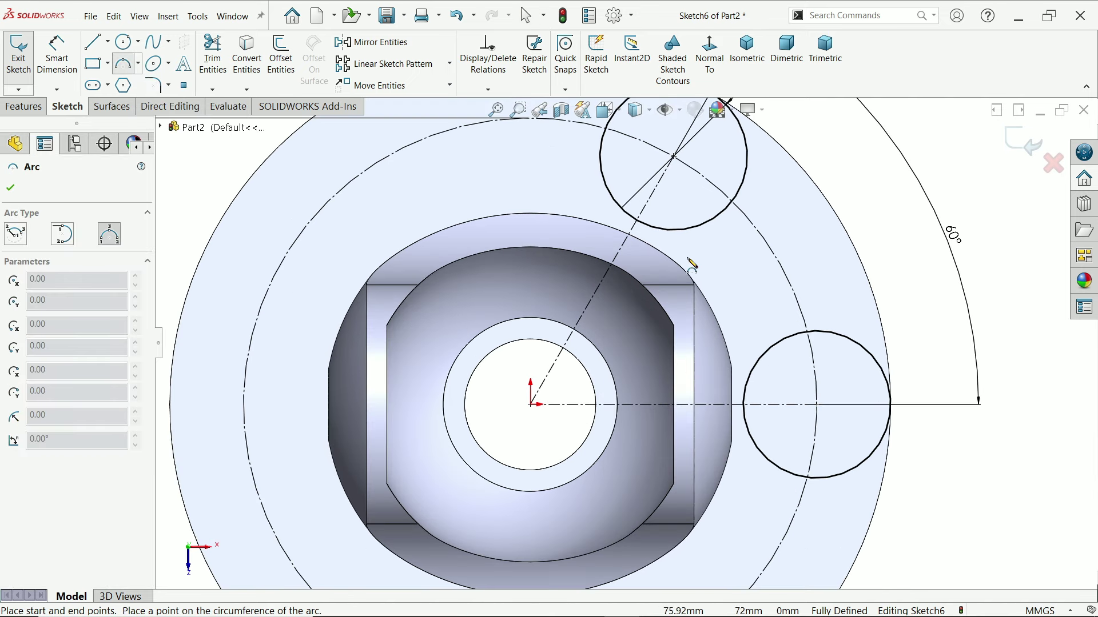
{"action": "left_click", "coordinate": [754, 185]}
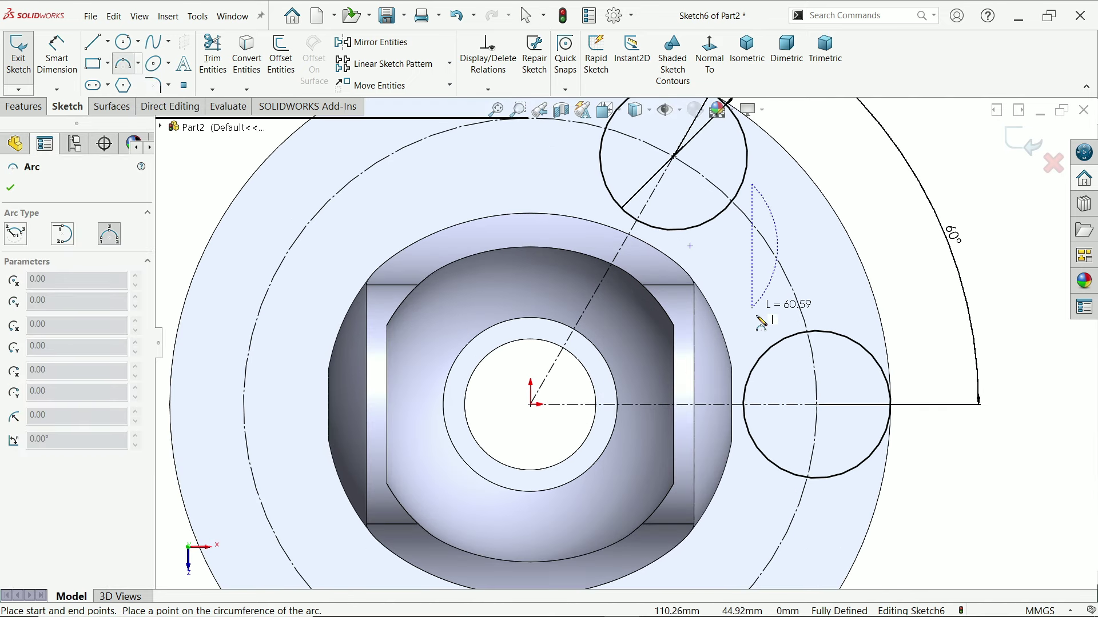
{"action": "left_click", "coordinate": [816, 320]}
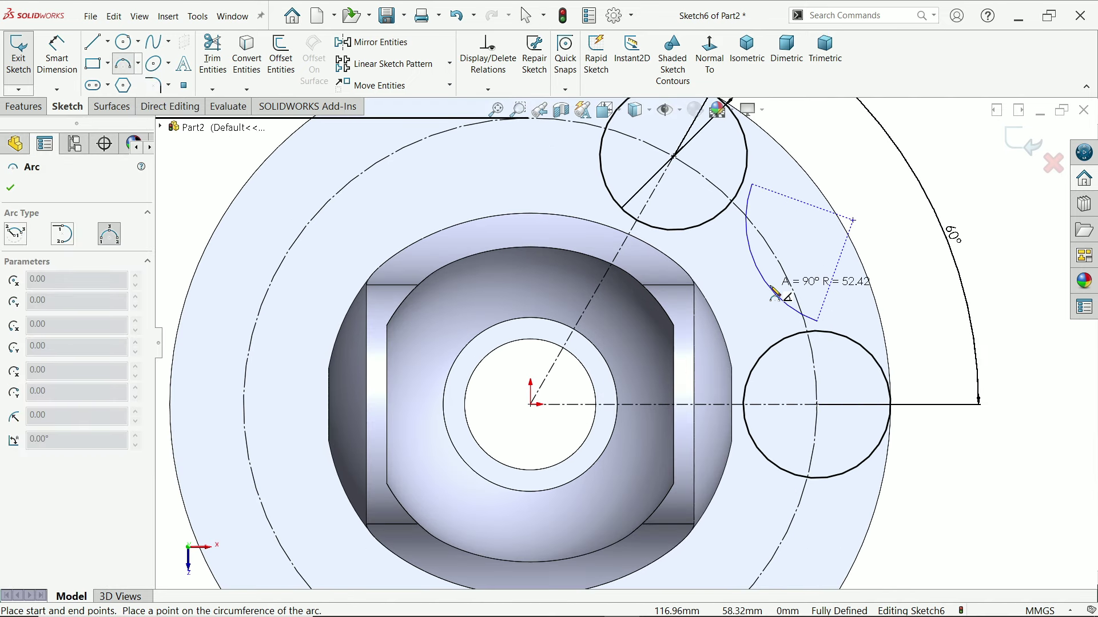
{"action": "key", "text": "Escape"}
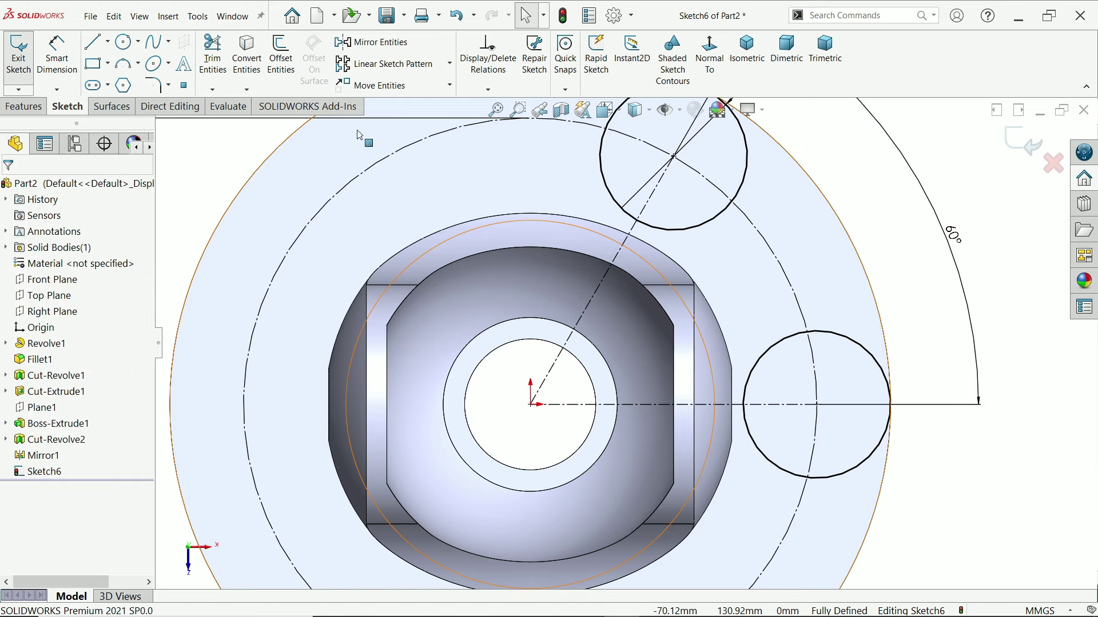
- Draw a three-point arc of about 50 mm radius from the upper circle to the lower one, bulging toward the flange centre
{"action": "left_click", "coordinate": [120, 67]}
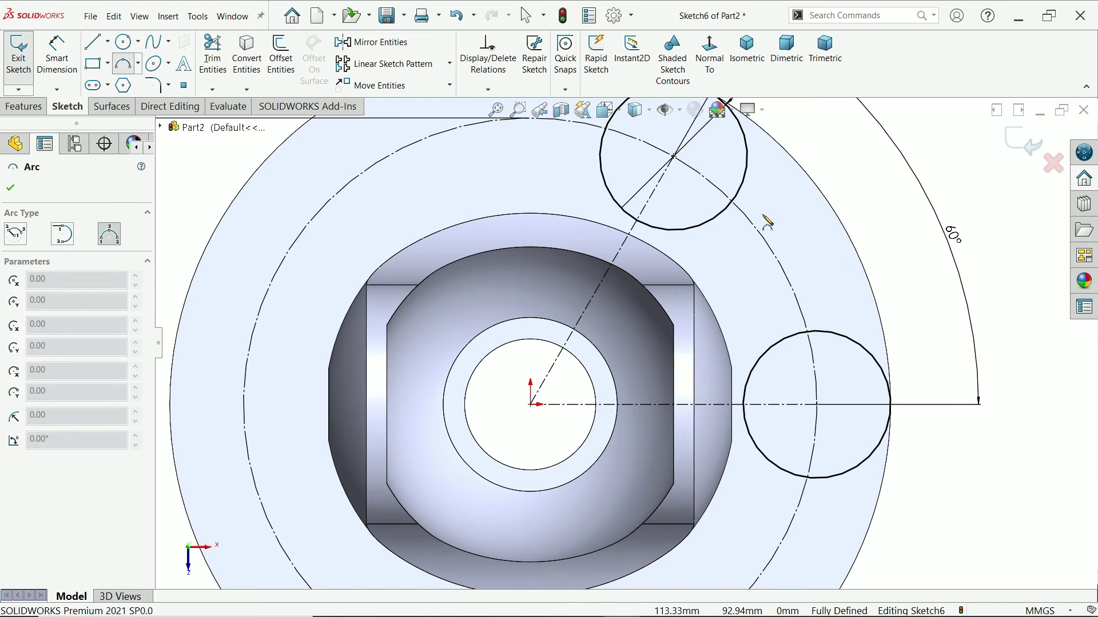
{"action": "left_click", "coordinate": [746, 178]}
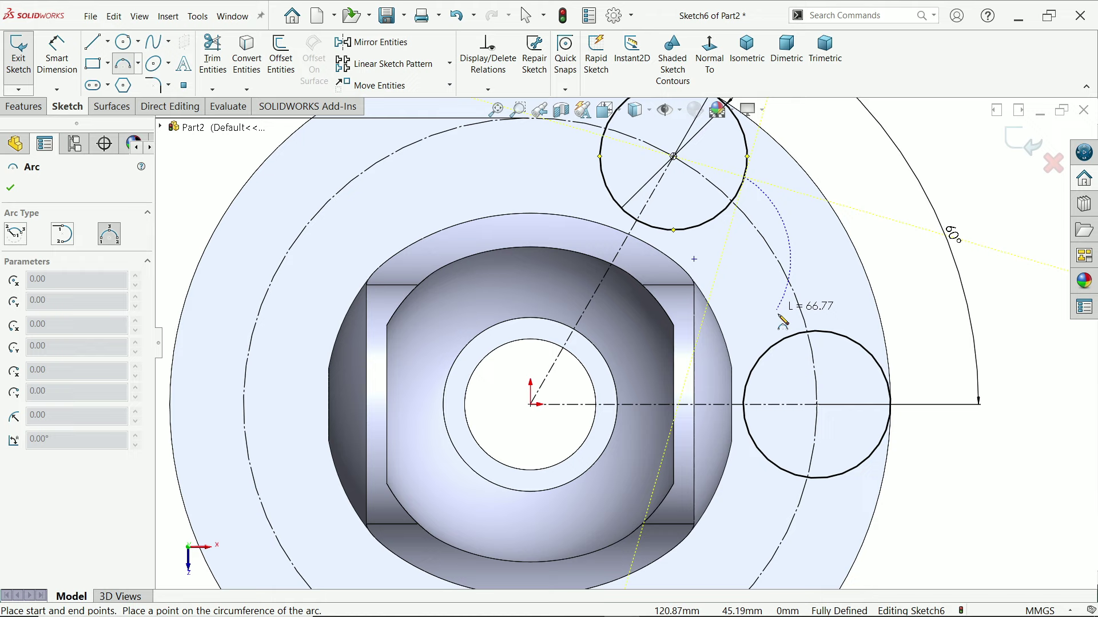
{"action": "left_click", "coordinate": [800, 334]}
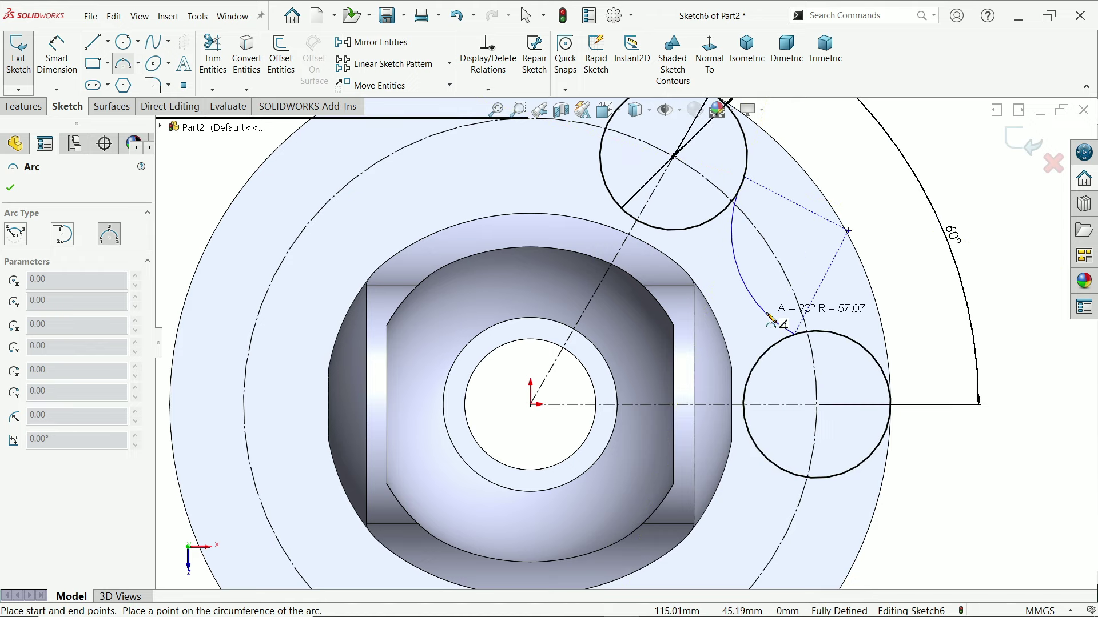
{"action": "left_click", "coordinate": [764, 322]}
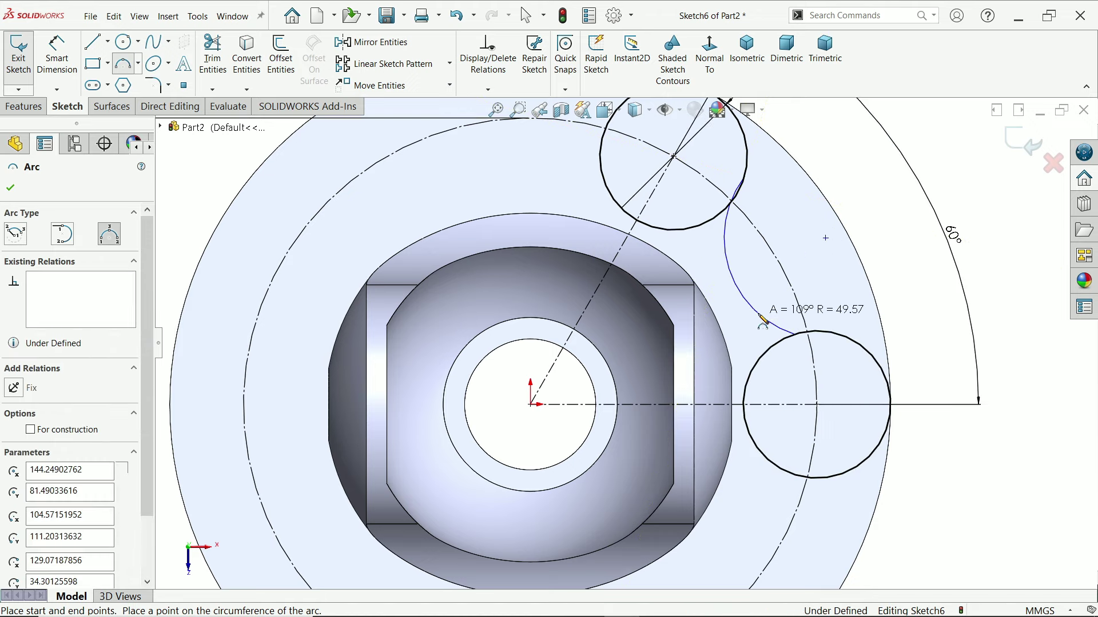
{"action": "right_click", "coordinate": [856, 183]}
{"action": "left_click", "coordinate": [887, 194]}
- Move the arc's lower endpoint along the circle on the horizontal line and make the arc tangent to that circle
{"action": "scroll", "coordinate": [794, 339], "scroll_direction": "down", "scroll_amount": 3}
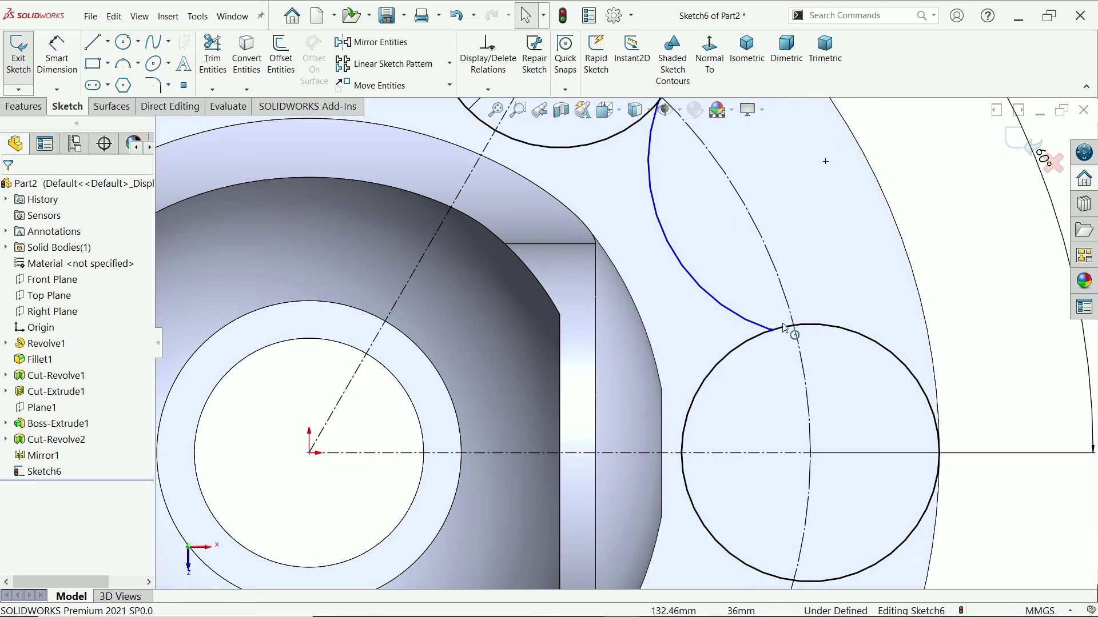
{"action": "left_click_drag", "start_coordinate": [774, 330], "coordinate": [825, 324]}
{"action": "left_click", "coordinate": [781, 321]}
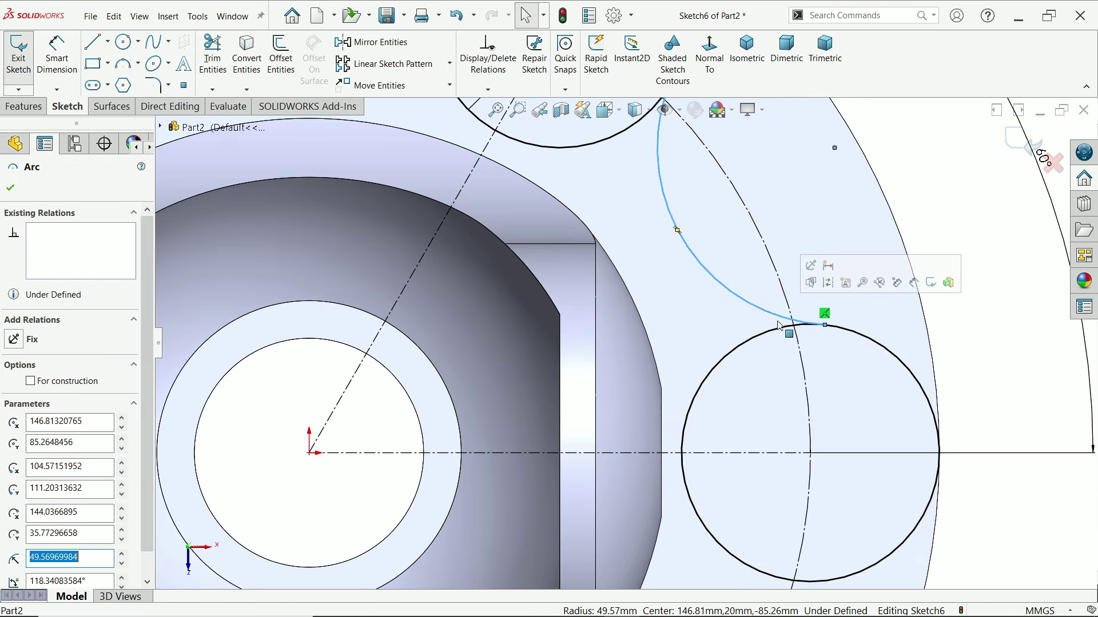
{"action": "left_click", "coordinate": [774, 338], "text": "ctrl"}
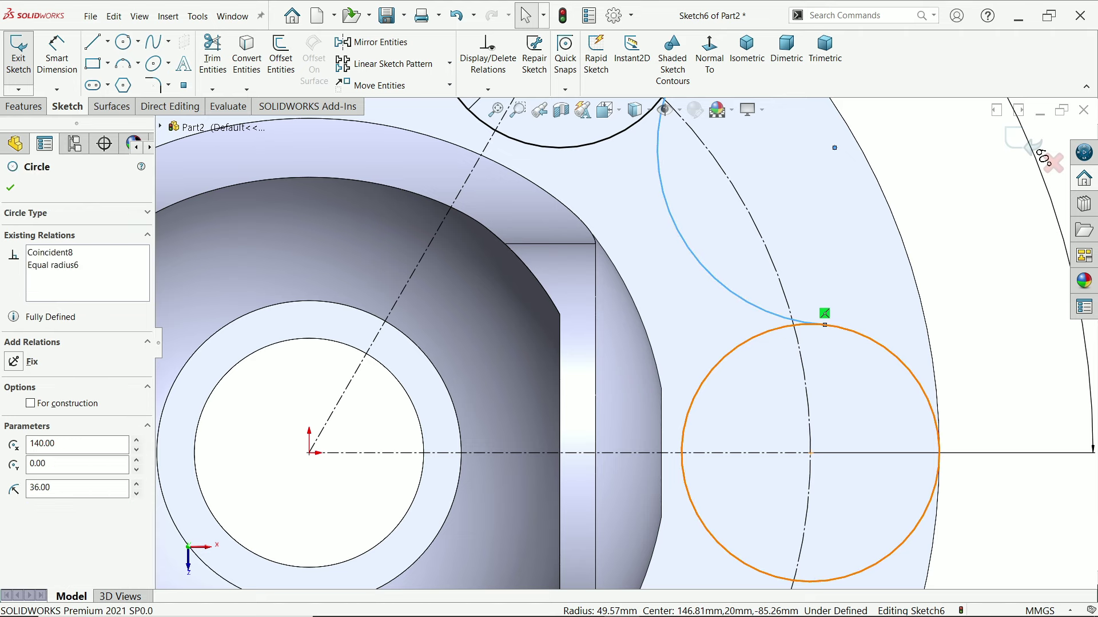
{"action": "scroll", "coordinate": [749, 262], "scroll_direction": "up", "scroll_amount": 2}
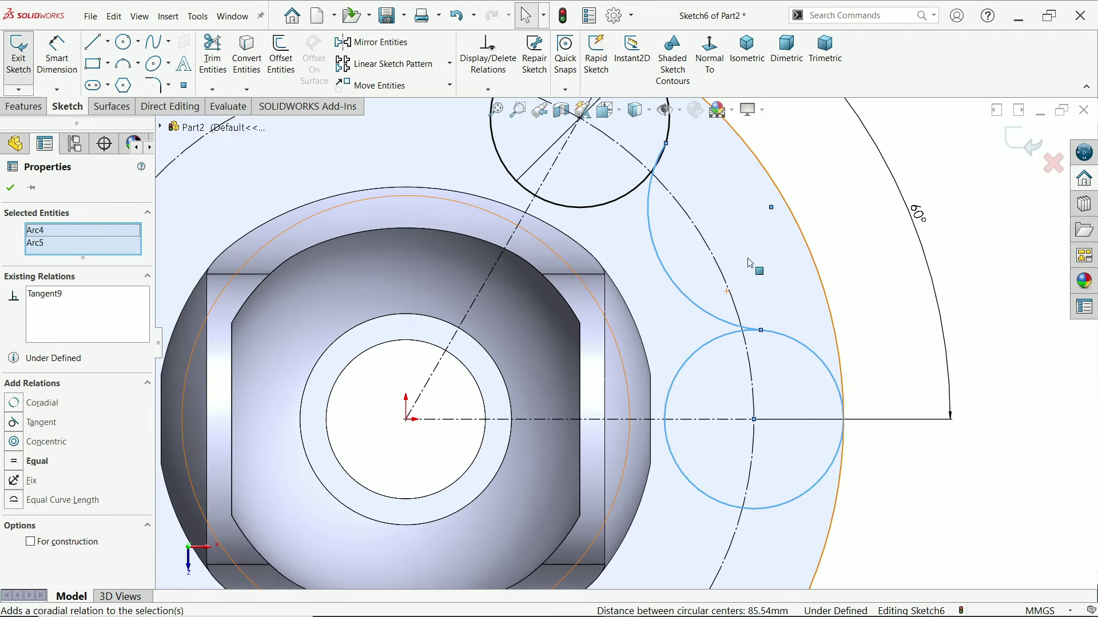
- Make the connecting arc tangent to the upper circle on the 60-degree construction line
{"action": "scroll", "coordinate": [699, 171], "scroll_direction": "down", "scroll_amount": 2}
{"action": "left_click", "coordinate": [648, 143]}
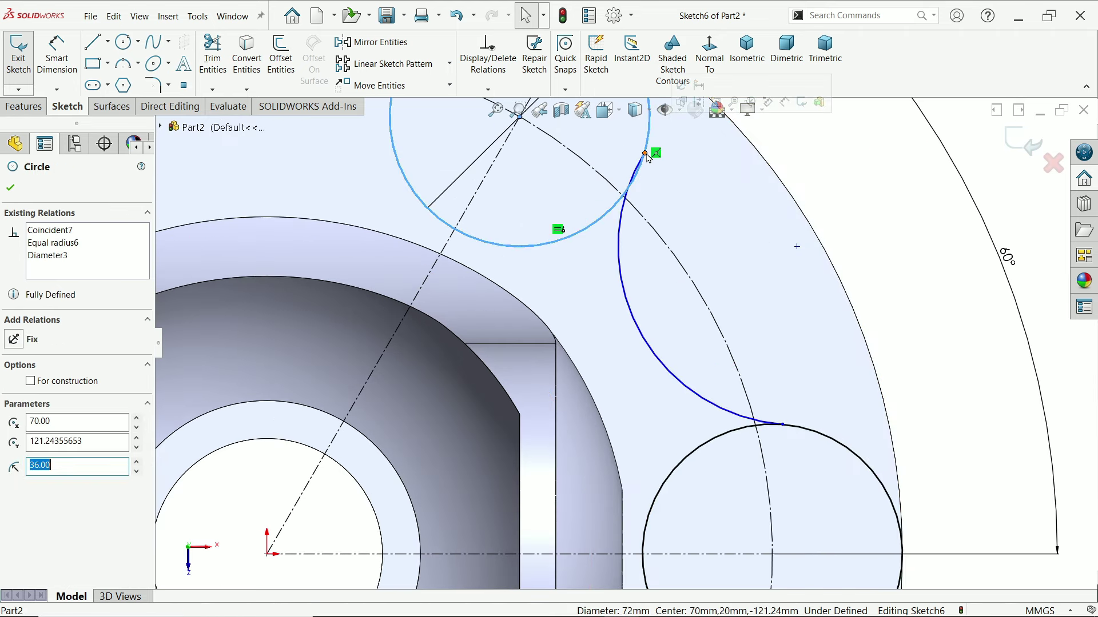
{"action": "left_click", "coordinate": [623, 220], "text": "ctrl"}
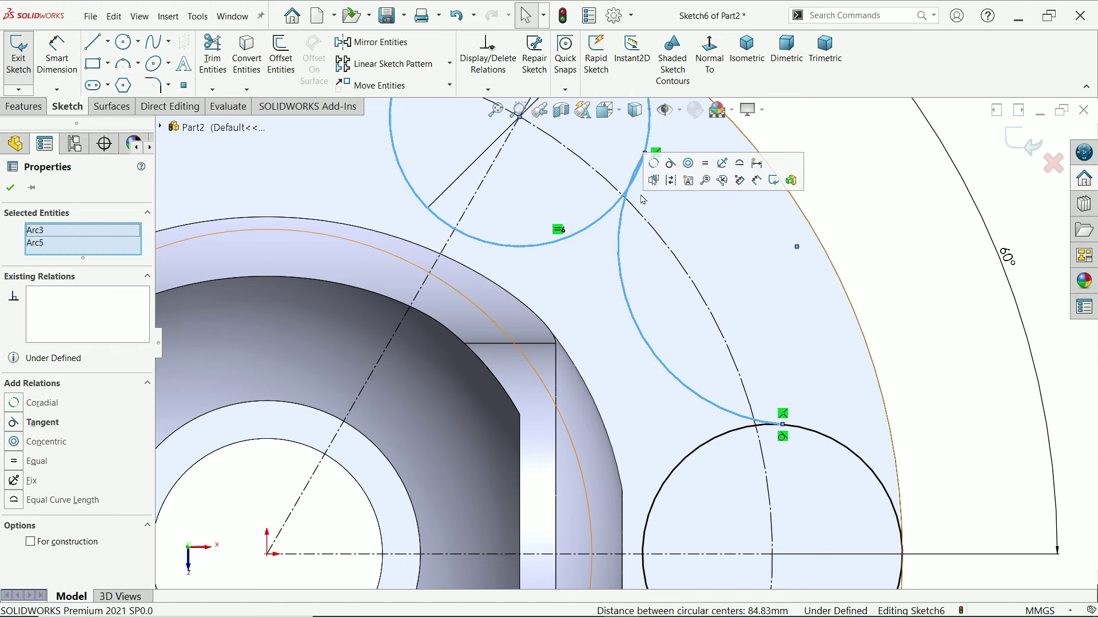
- Dimension the radius of the arc connecting the two circles at 76 mm
{"action": "left_click", "coordinate": [57, 55]}
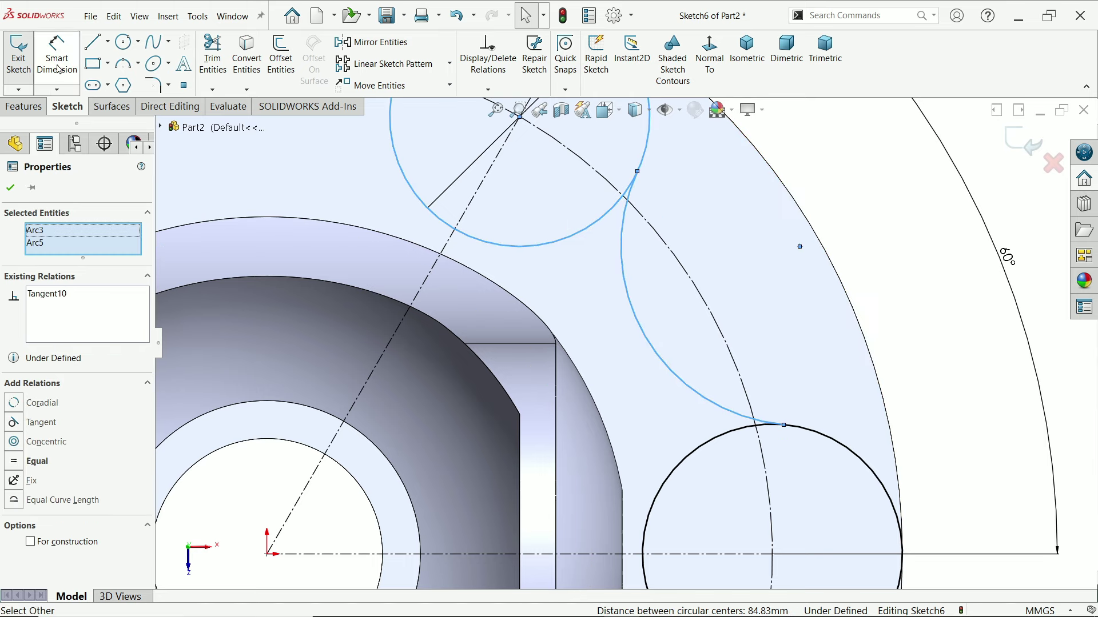
{"action": "left_click", "coordinate": [640, 334]}
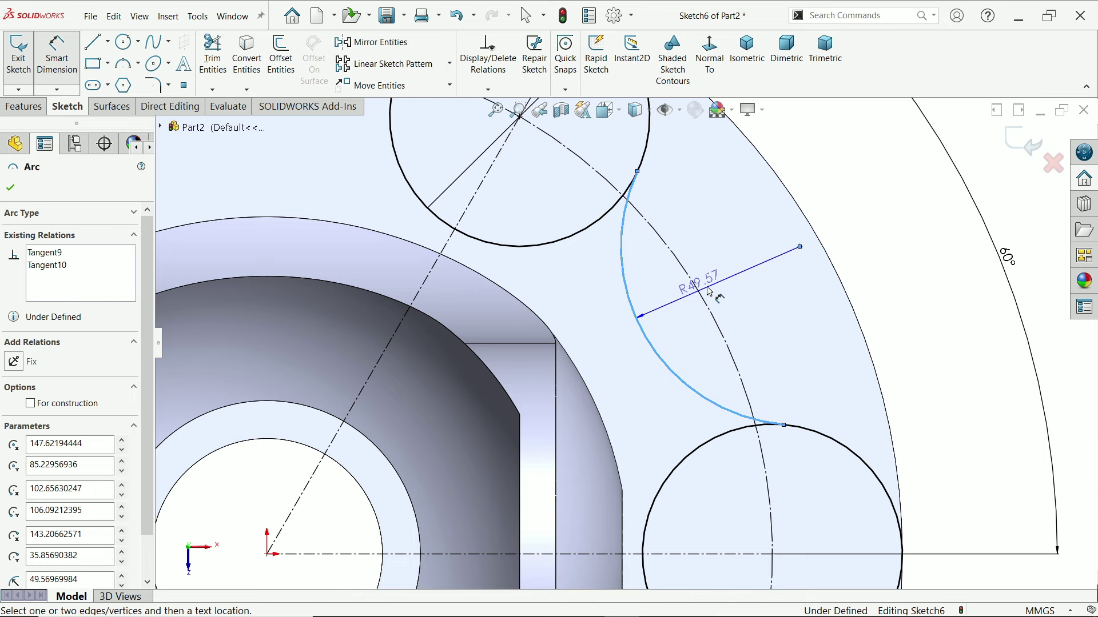
{"action": "left_click", "coordinate": [712, 291]}
{"action": "type", "text": "76"}
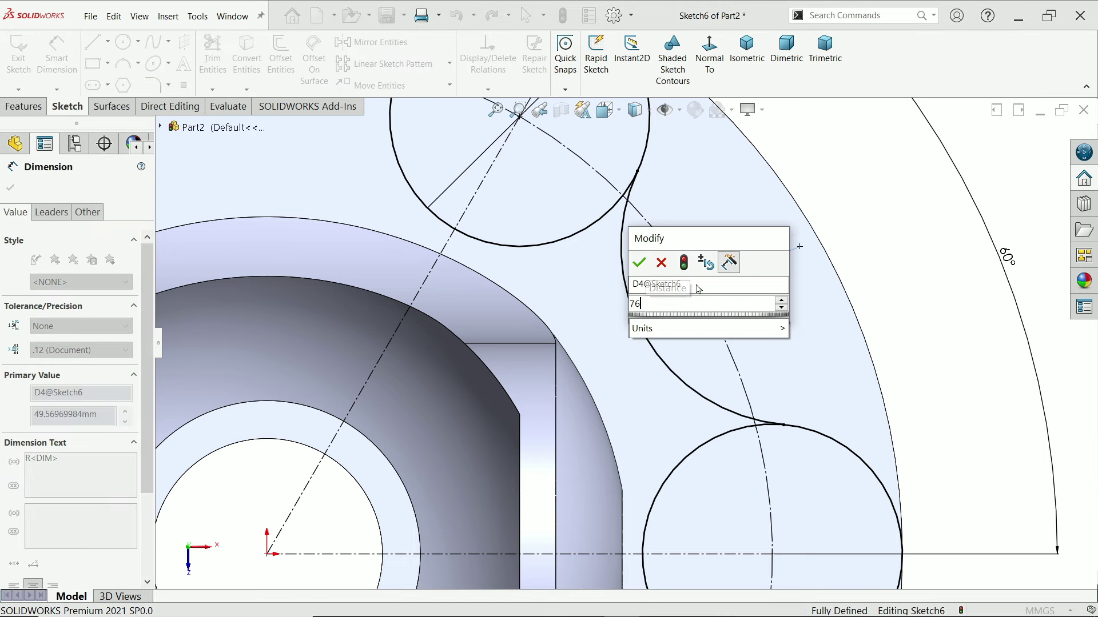
{"action": "key", "text": "Return"}
{"action": "scroll", "coordinate": [746, 293], "scroll_direction": "up", "scroll_amount": 5}
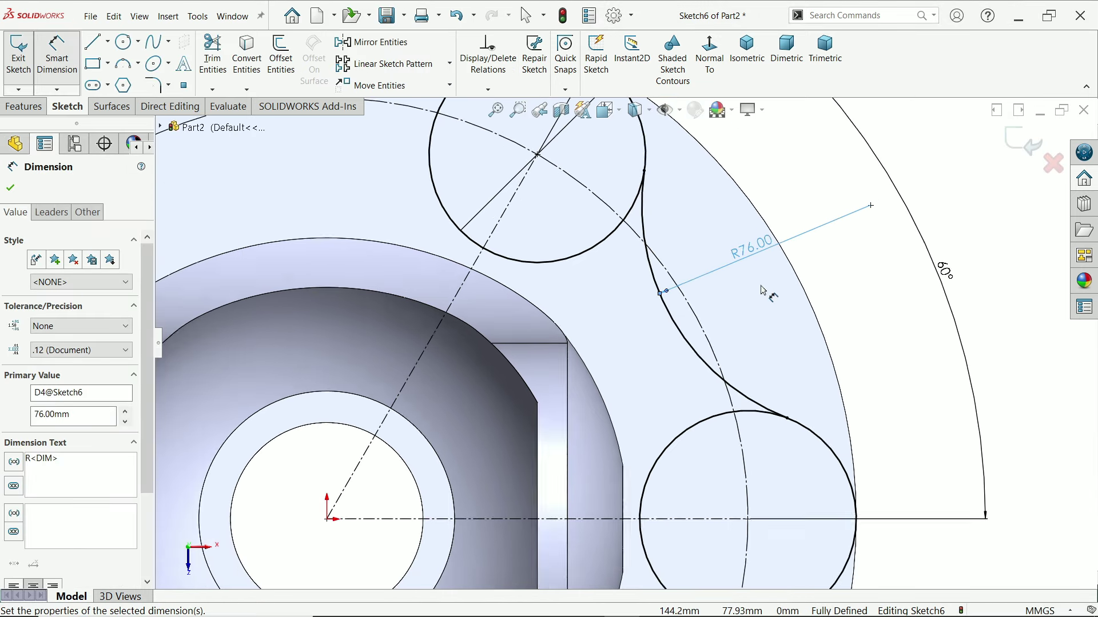
{"action": "scroll", "coordinate": [743, 288], "scroll_direction": "up", "scroll_amount": 2}
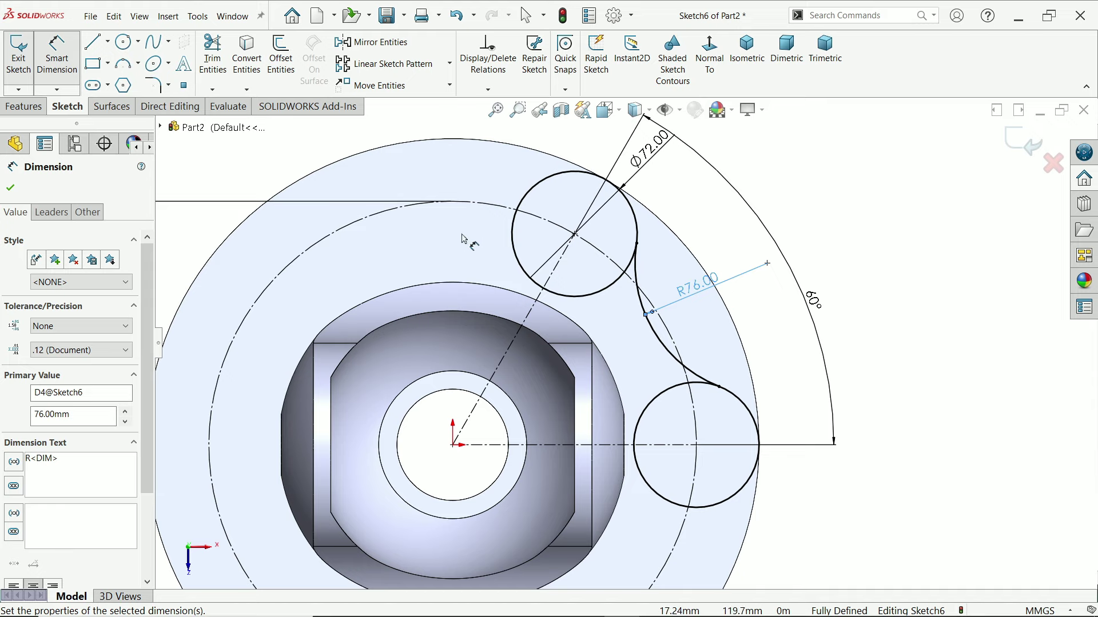
{"action": "left_click", "coordinate": [11, 189]}
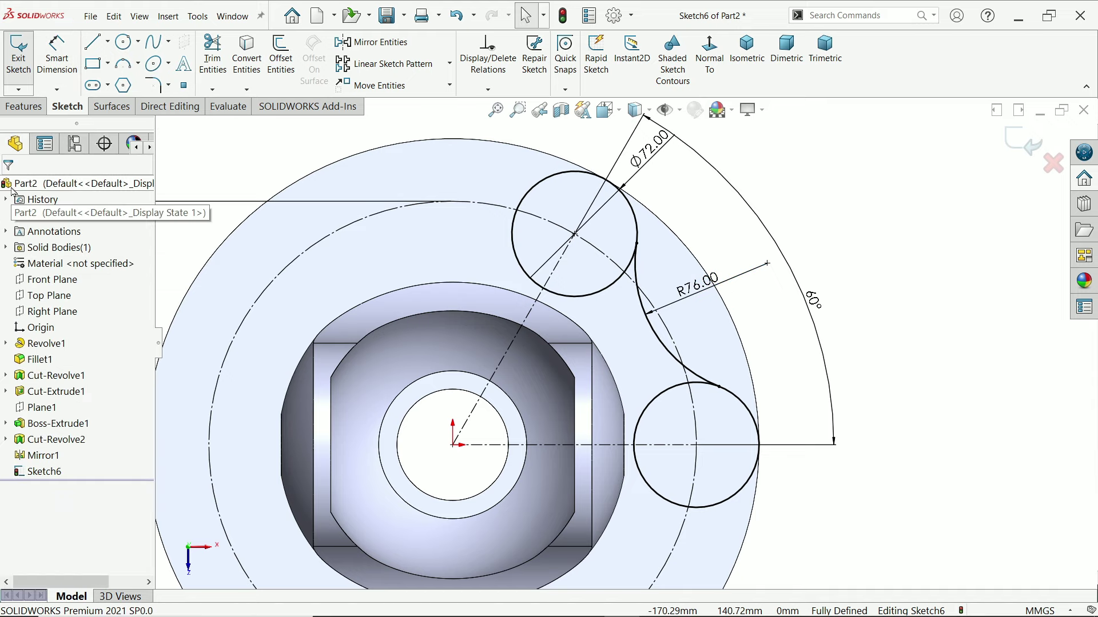
- Extrude-cut the flange region outside the arc between the two circles, using the Through All end condition
{"action": "left_click", "coordinate": [27, 107]}
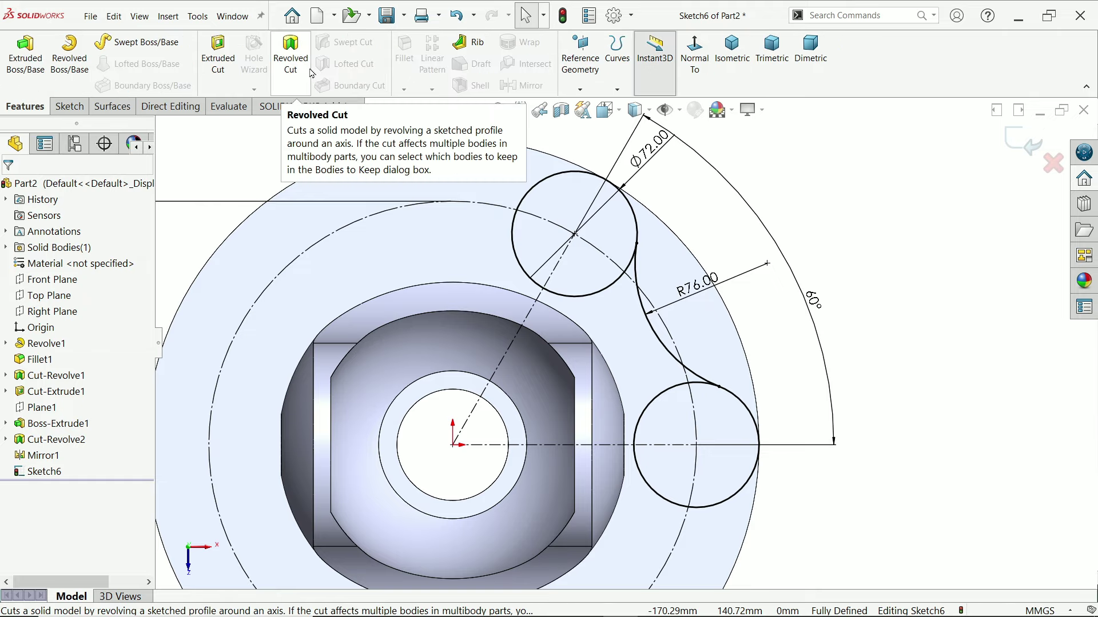
{"action": "left_click", "coordinate": [217, 57]}
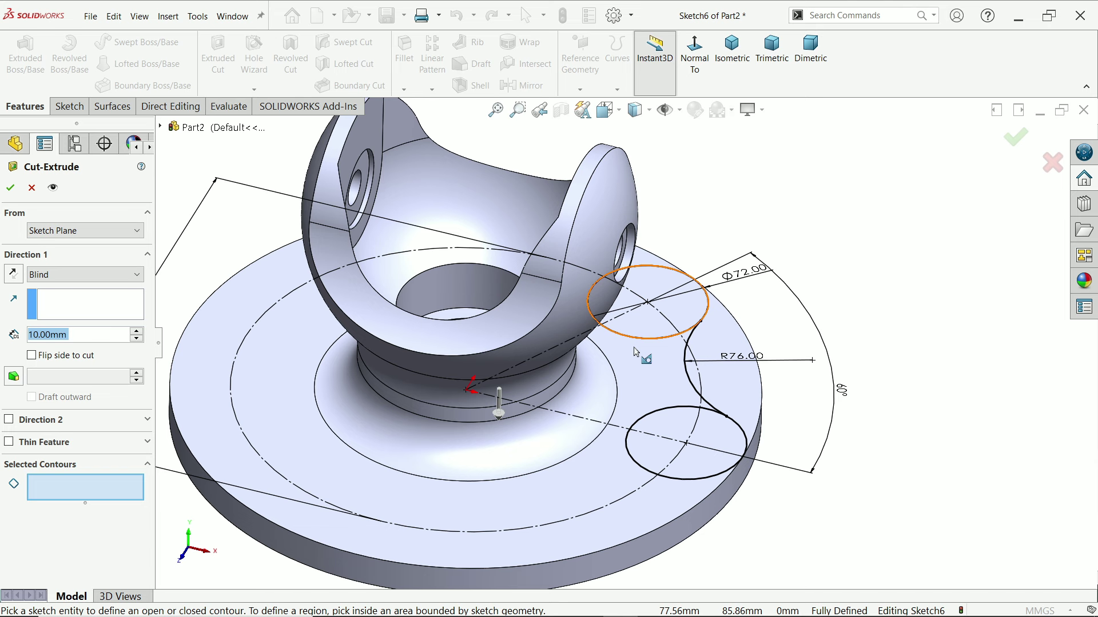
{"action": "left_click", "coordinate": [729, 386]}
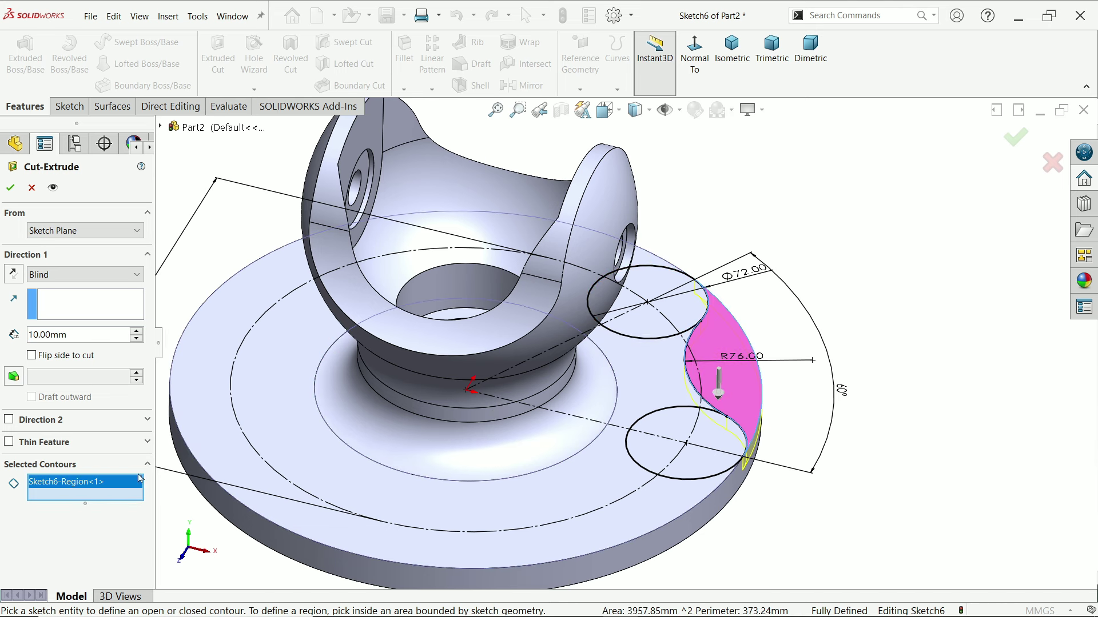
{"action": "left_click", "coordinate": [48, 277]}
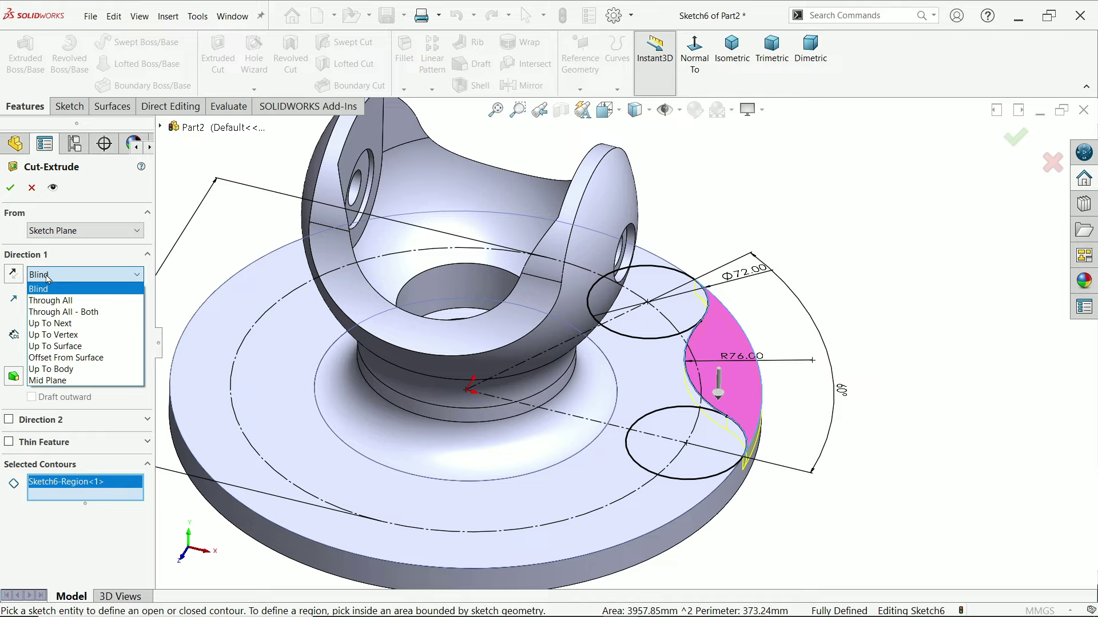
{"action": "left_click", "coordinate": [52, 301]}
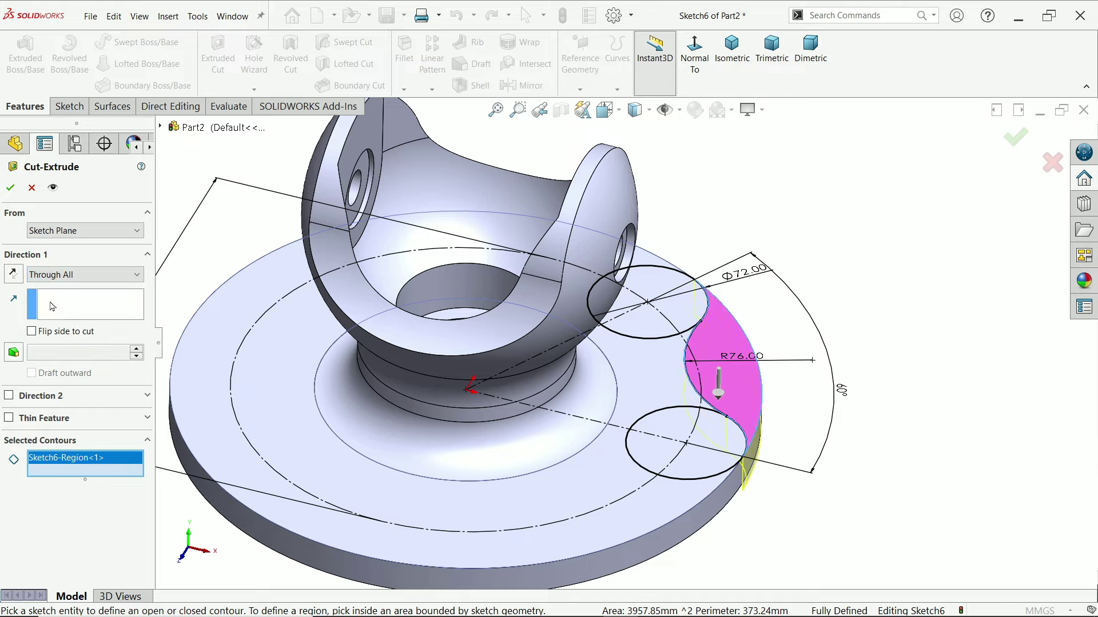
{"action": "left_click", "coordinate": [10, 188]}
{"action": "left_click", "coordinate": [893, 271]}
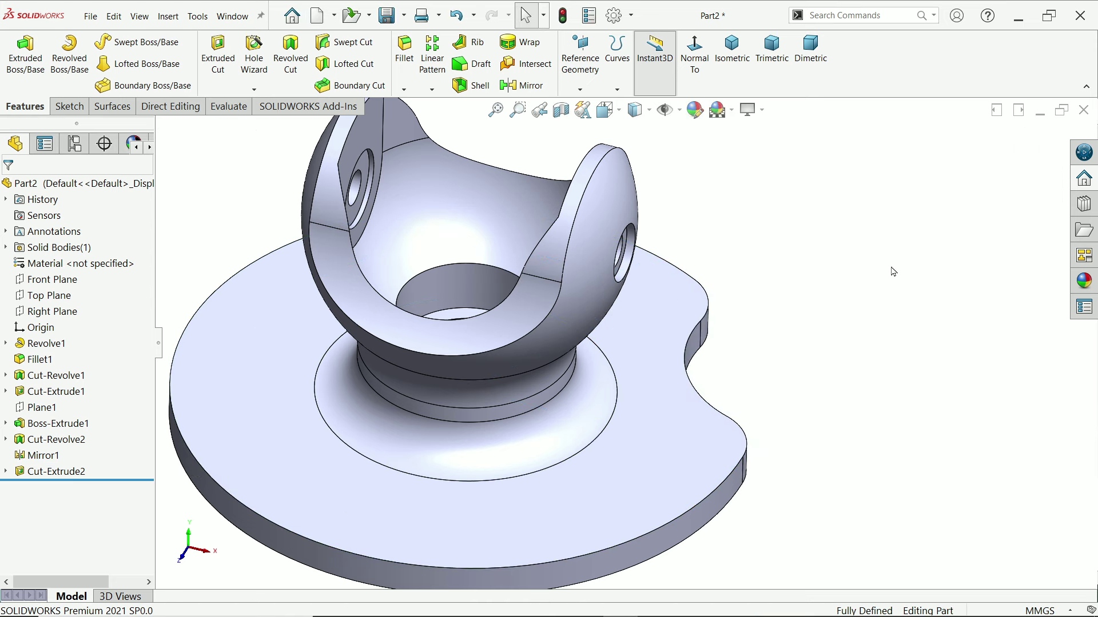
- Circular-pattern the flange edge cut around the neck's cylindrical face with 6 equally spaced instances over 360 degrees
{"action": "scroll", "coordinate": [810, 304], "scroll_direction": "up", "scroll_amount": 2}
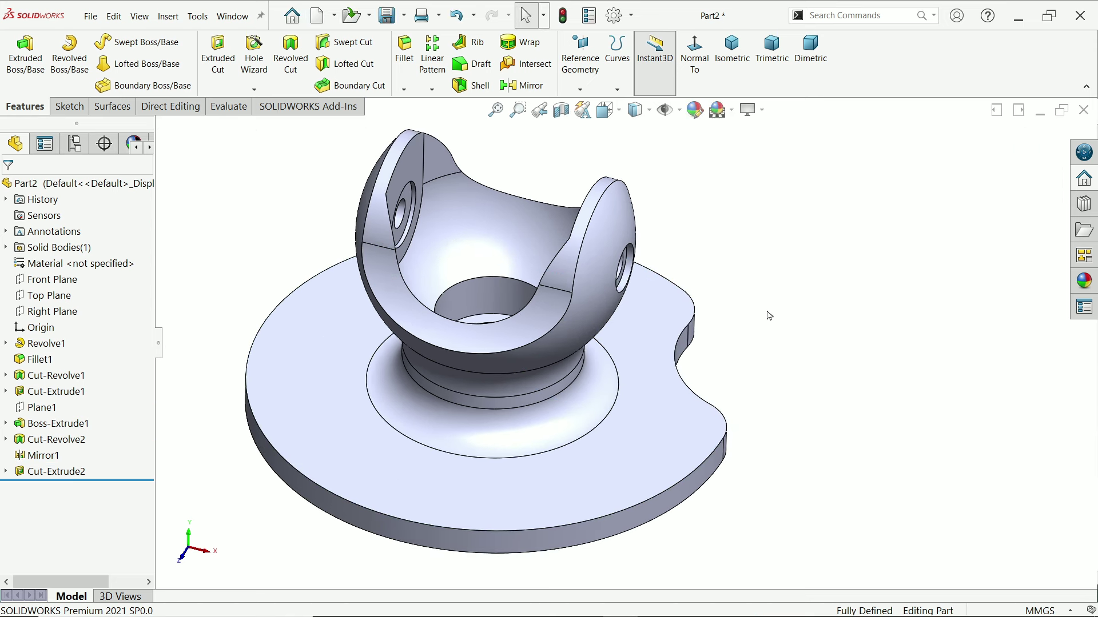
{"action": "left_click", "coordinate": [432, 90]}
{"action": "left_click", "coordinate": [436, 119]}
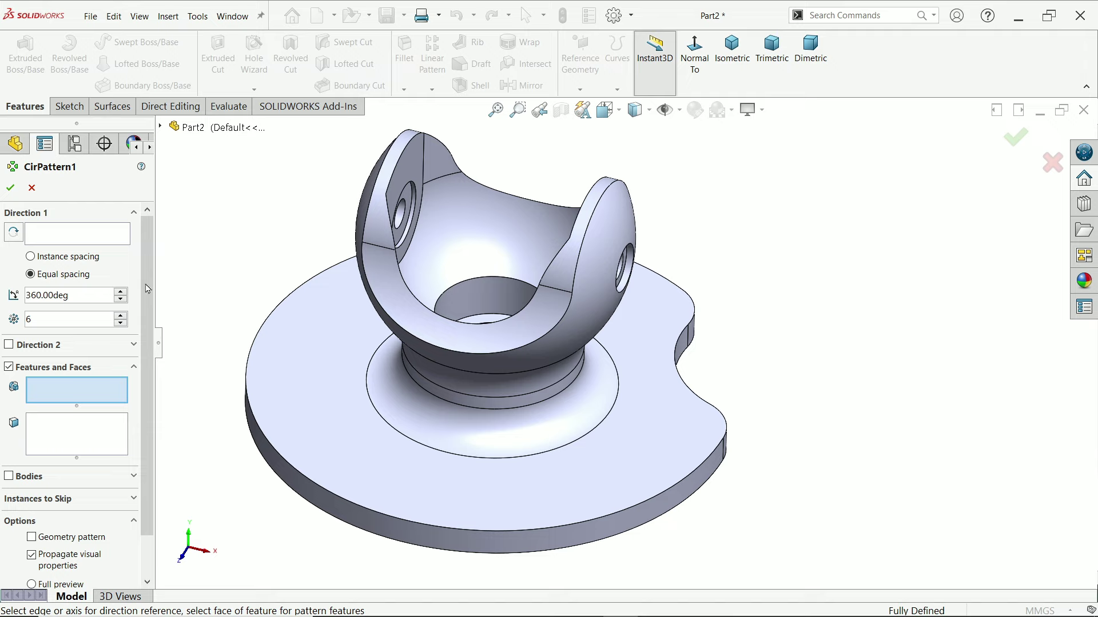
{"action": "left_click", "coordinate": [160, 127]}
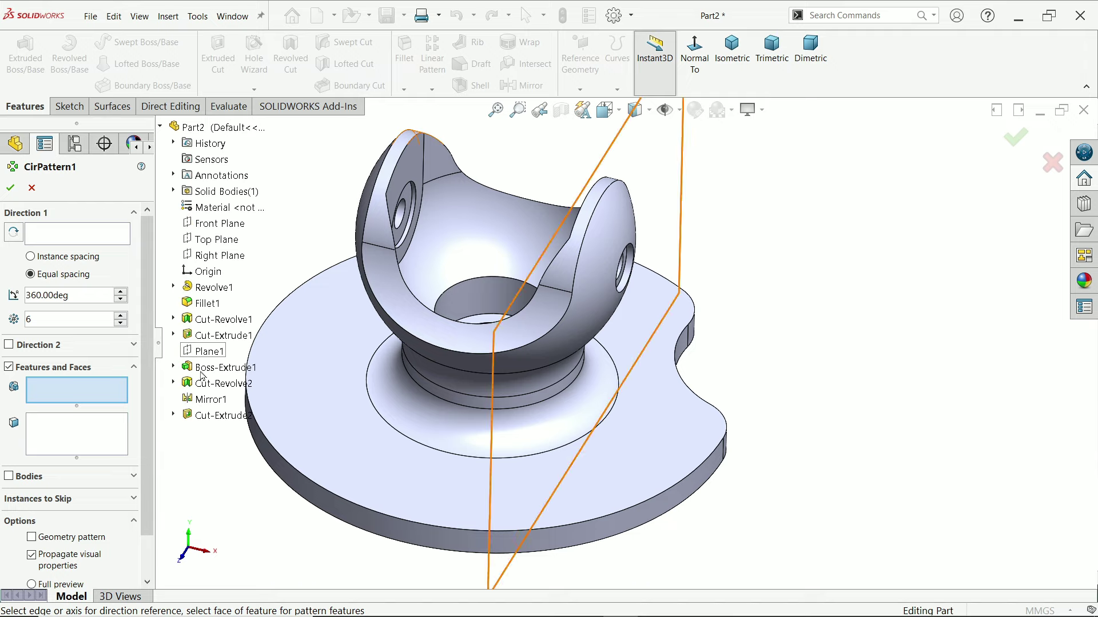
{"action": "left_click", "coordinate": [213, 421]}
{"action": "left_click", "coordinate": [86, 233]}
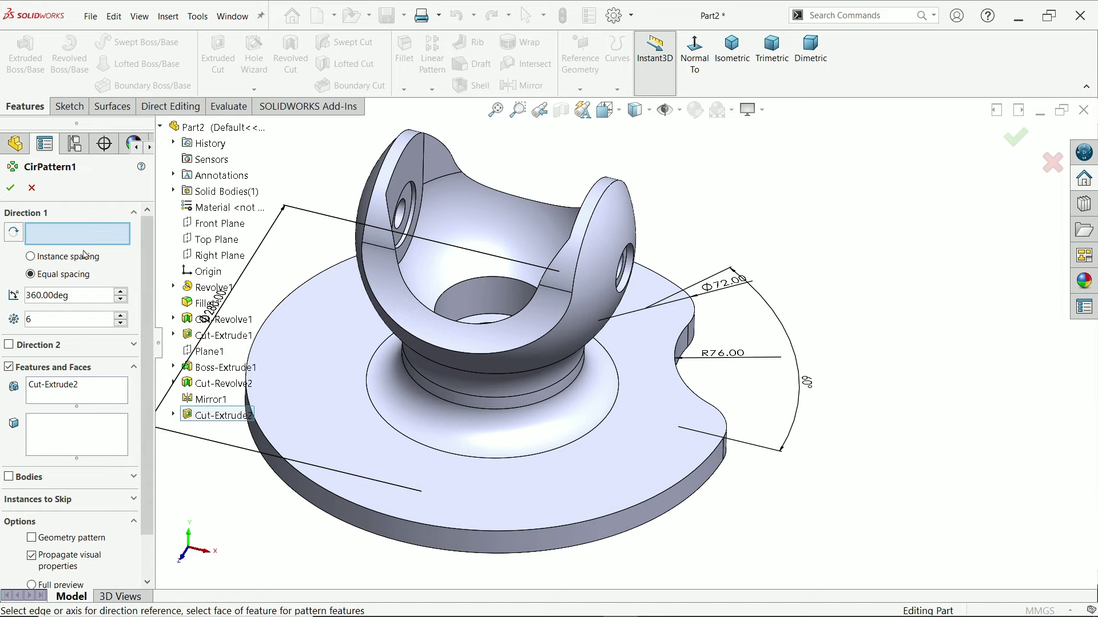
{"action": "scroll", "coordinate": [499, 404], "scroll_direction": "down", "scroll_amount": 2}
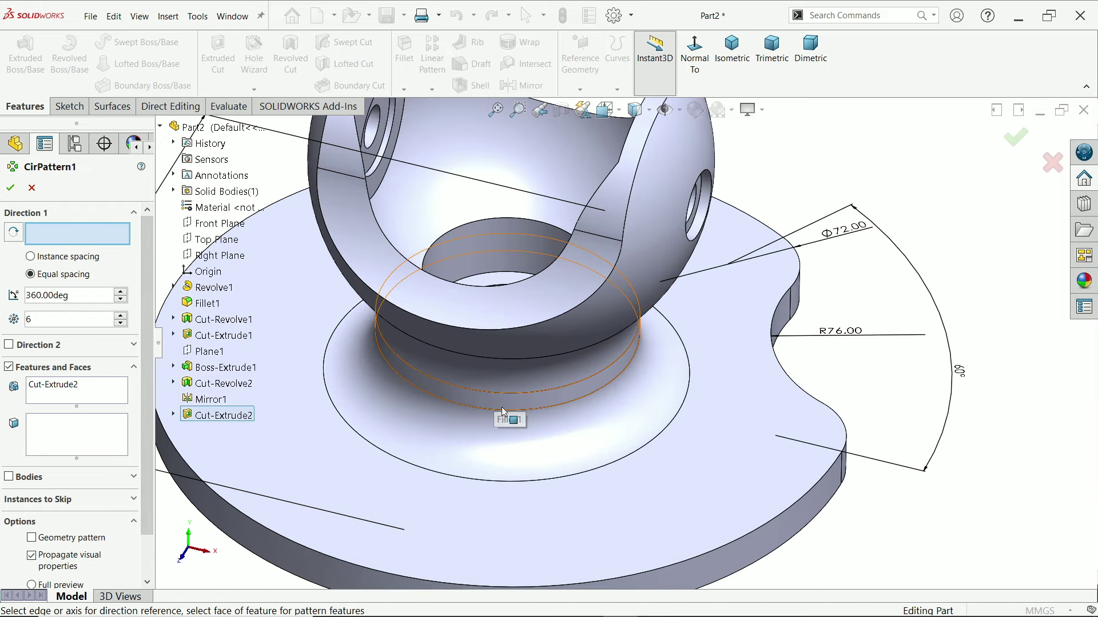
{"action": "left_click", "coordinate": [509, 407]}
{"action": "scroll", "coordinate": [508, 407], "scroll_direction": "up", "scroll_amount": 2}
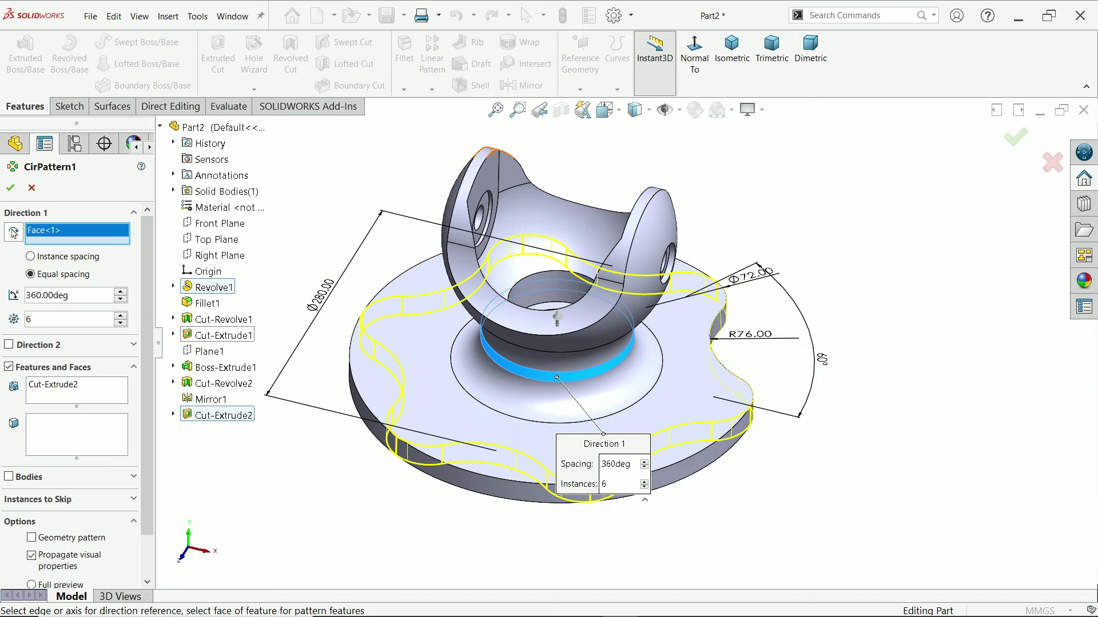
{"action": "left_click", "coordinate": [11, 192]}
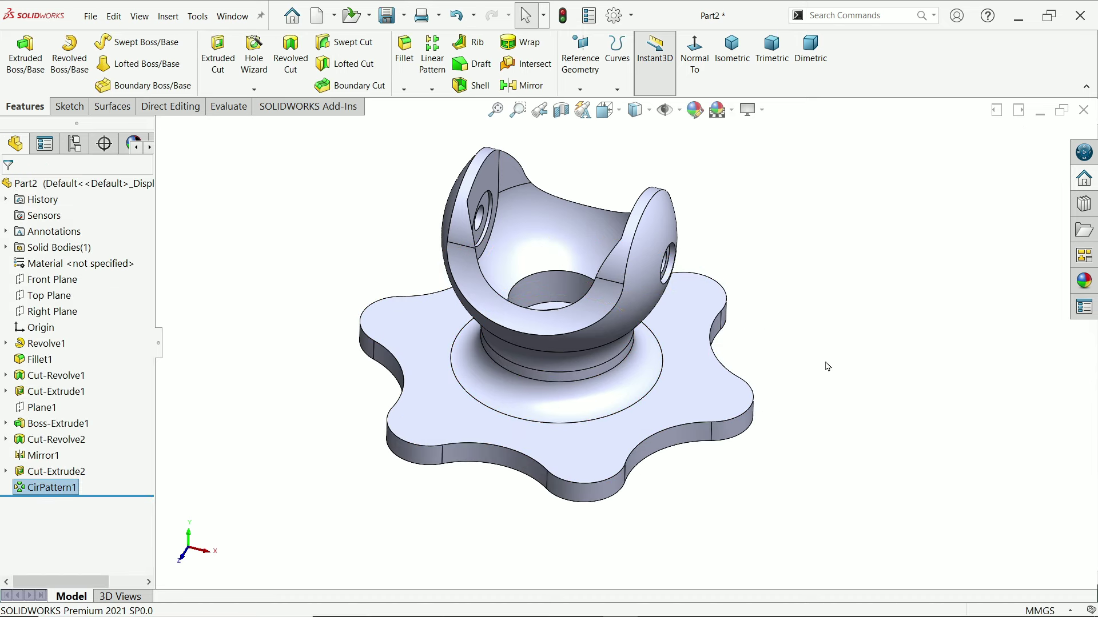
- Check the flange hole dimensions in the SolidWorks Exercise 168 drawing, and start a sketch on the Front Plane back in the part
{"action": "key", "text": "alt+Tab"}
{"action": "scroll", "coordinate": [539, 285], "scroll_direction": "down", "scroll_amount": 2}
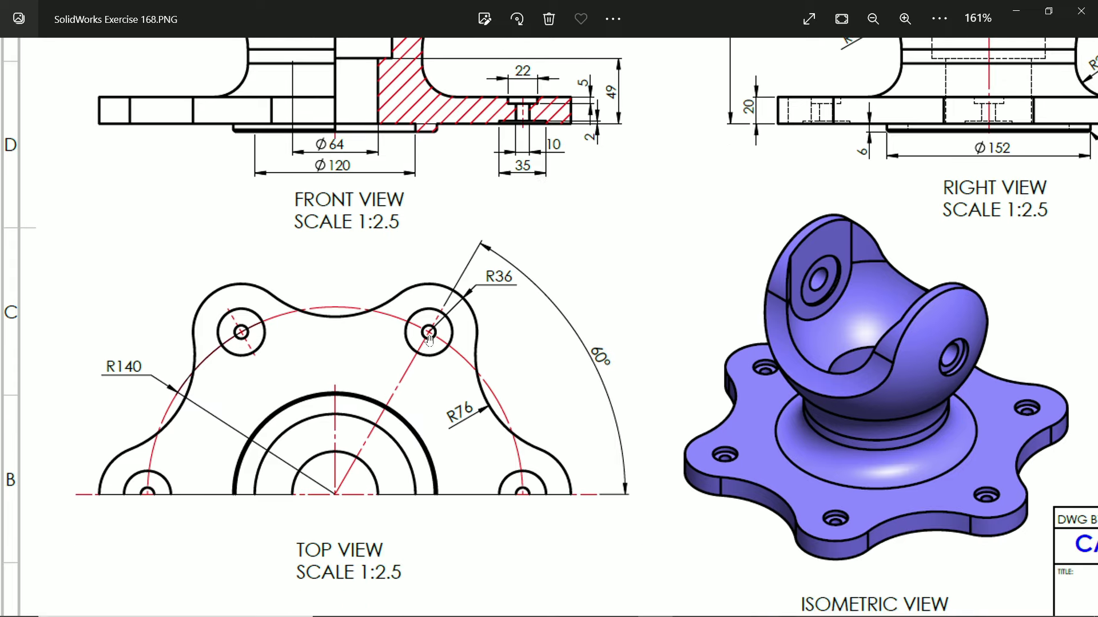
{"action": "scroll", "coordinate": [494, 327], "scroll_direction": "up", "scroll_amount": 2}
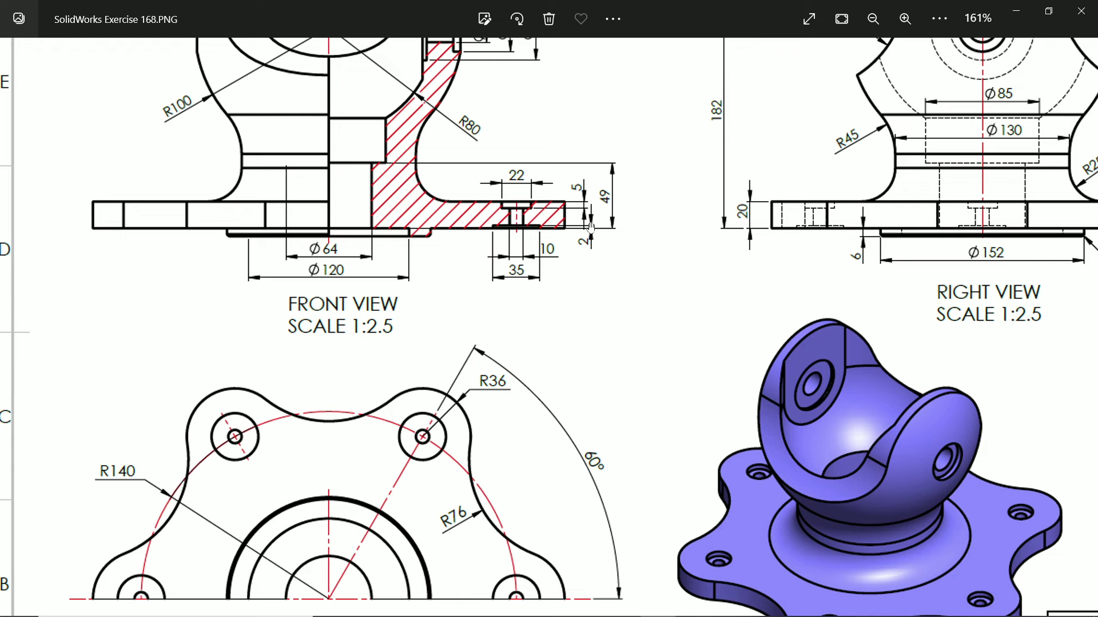
{"action": "left_click", "coordinate": [1023, 10]}
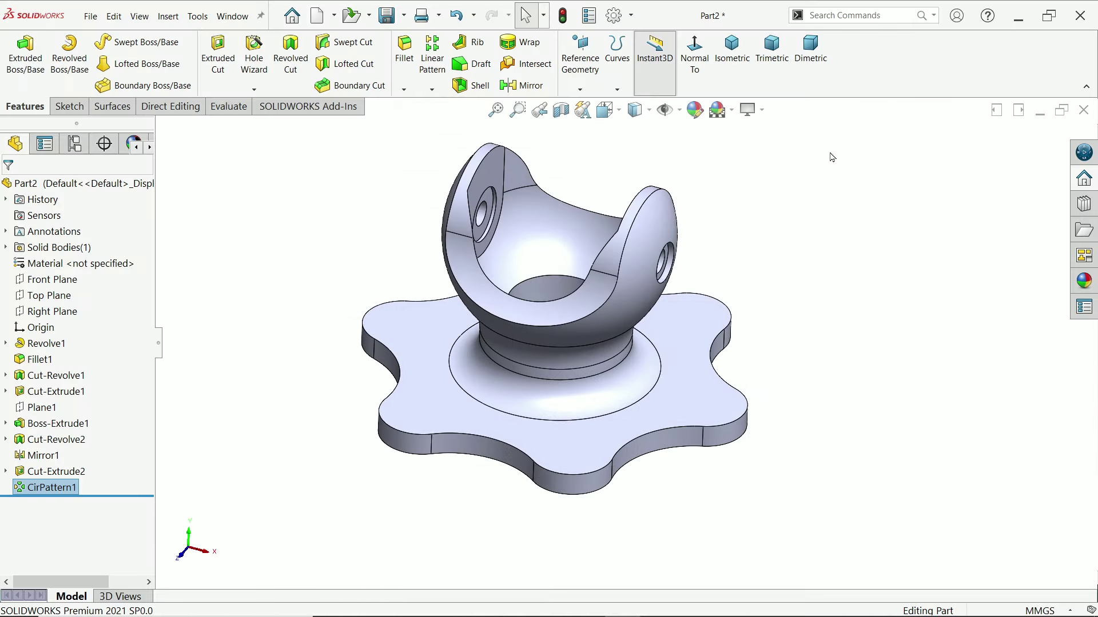
{"action": "left_click", "coordinate": [732, 51]}
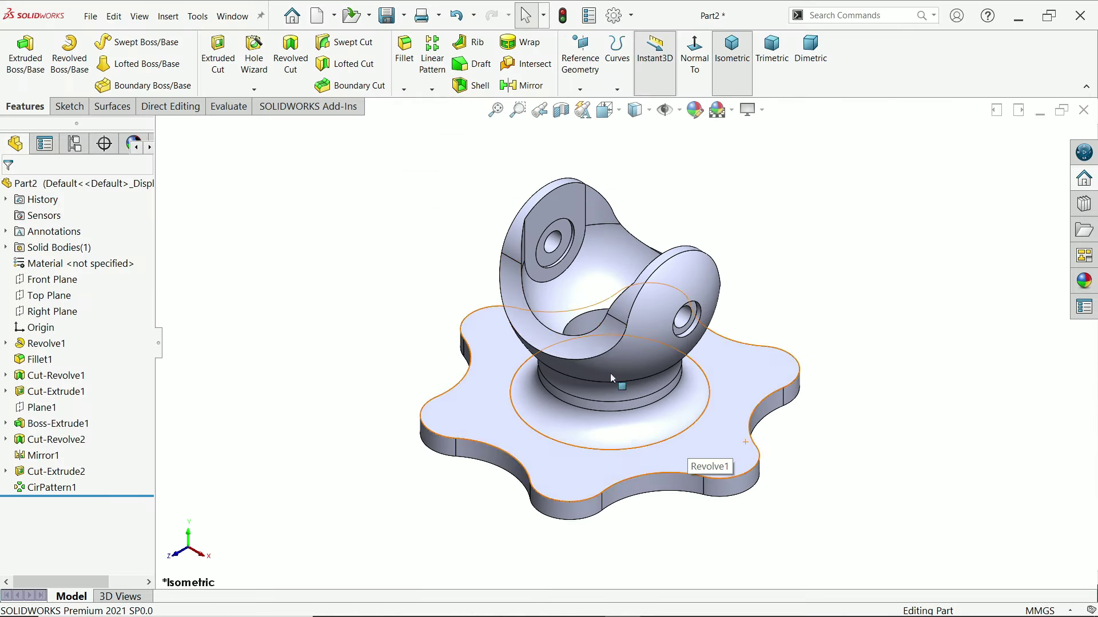
{"action": "left_click", "coordinate": [57, 279]}
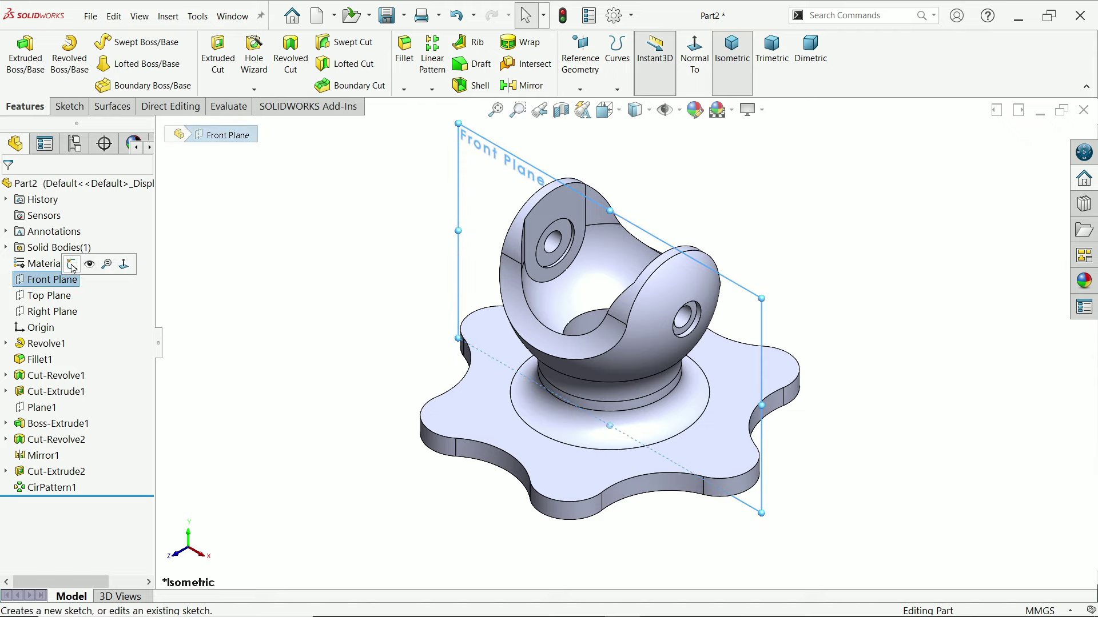
{"action": "left_click", "coordinate": [72, 266]}
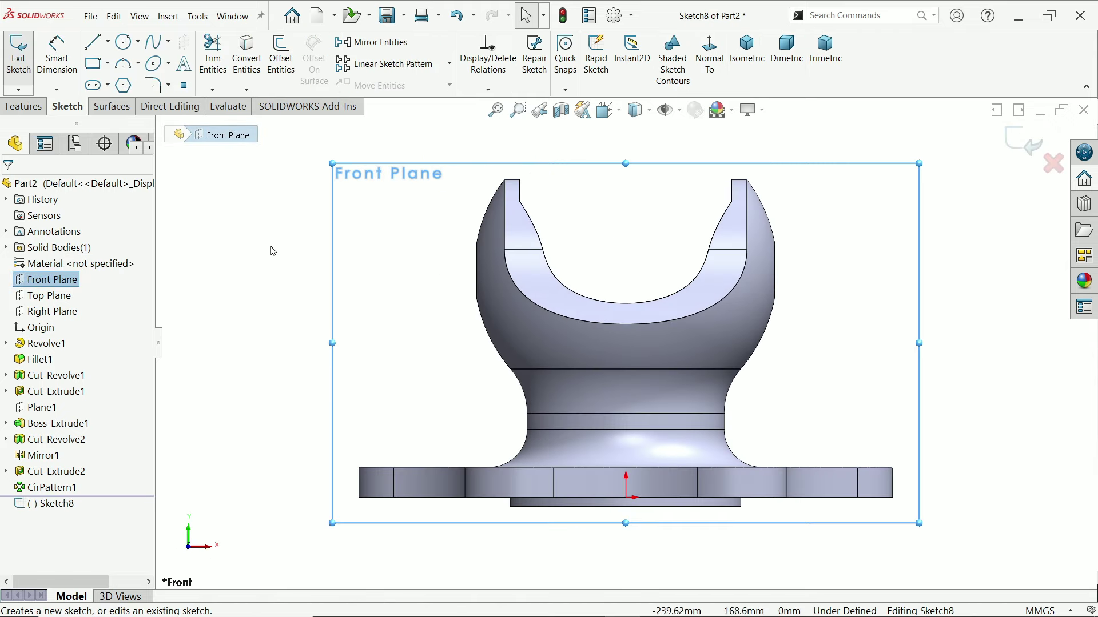
{"action": "scroll", "coordinate": [838, 522], "scroll_direction": "down", "scroll_amount": 3}
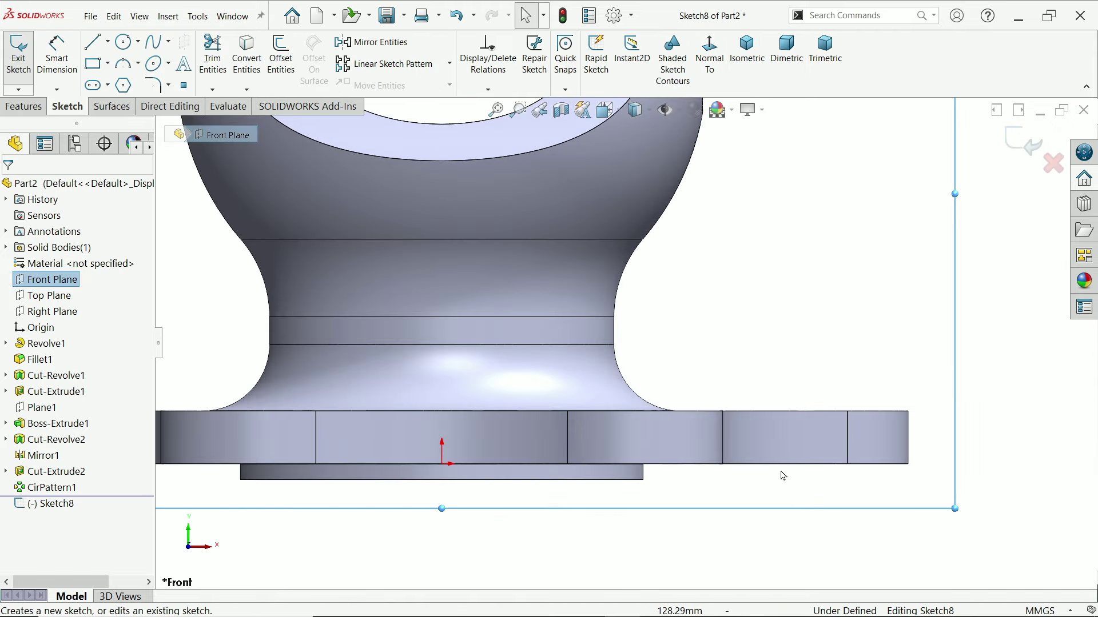
{"action": "left_click", "coordinate": [106, 44]}
{"action": "left_click", "coordinate": [118, 77]}
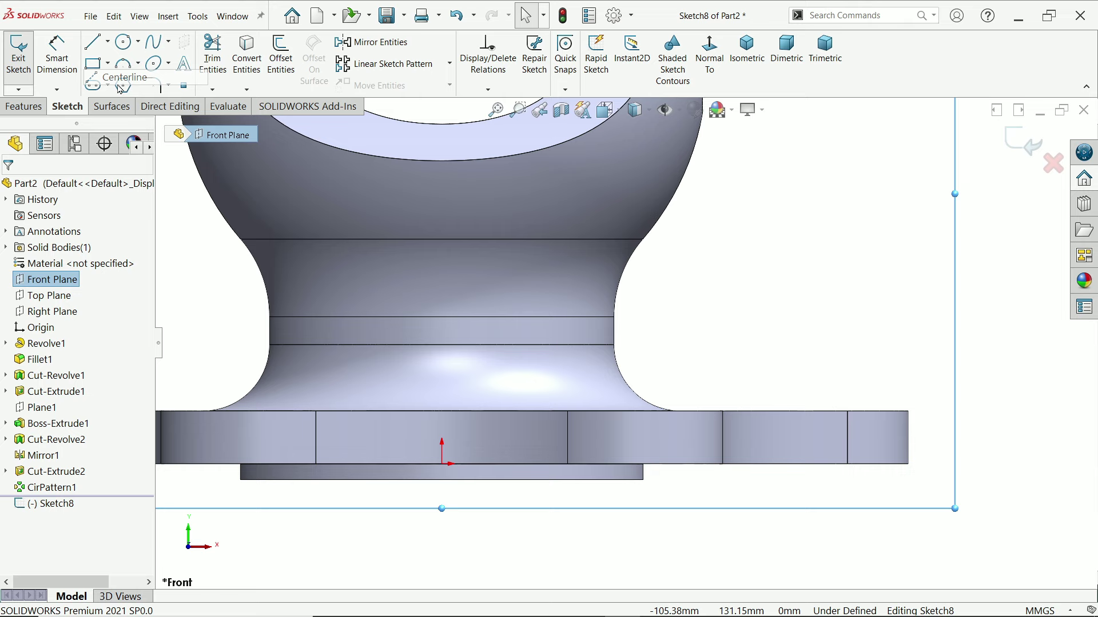
{"action": "scroll", "coordinate": [765, 504], "scroll_direction": "down", "scroll_amount": 2}
{"action": "left_click", "coordinate": [782, 361]}
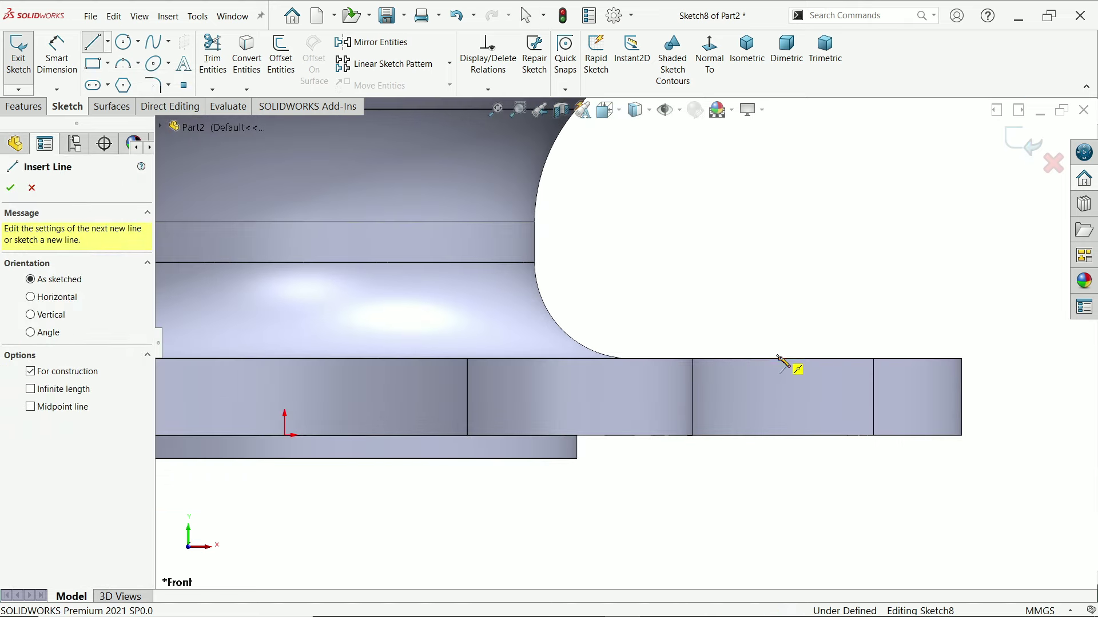
{"action": "key", "text": "Escape"}
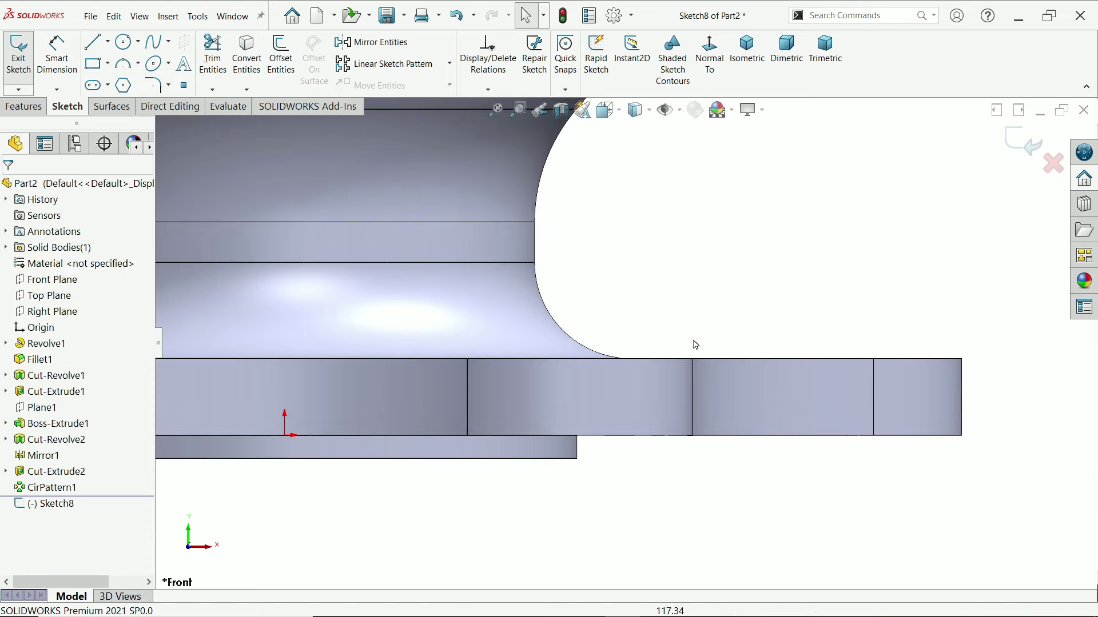
- Sketch a closed stepped half-profile through the flange's full thickness, about 20 mm tall, with wider steps at its upper and lower ends
{"action": "key", "text": "l"}
{"action": "scroll", "coordinate": [701, 360], "scroll_direction": "down", "scroll_amount": 2}
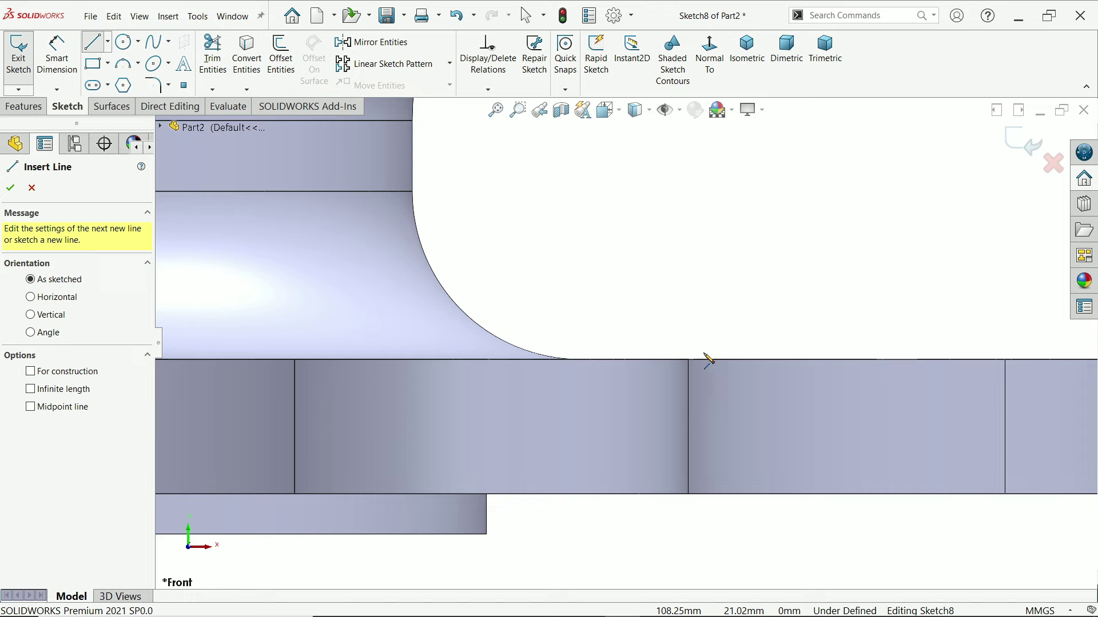
{"action": "left_click", "coordinate": [777, 360]}
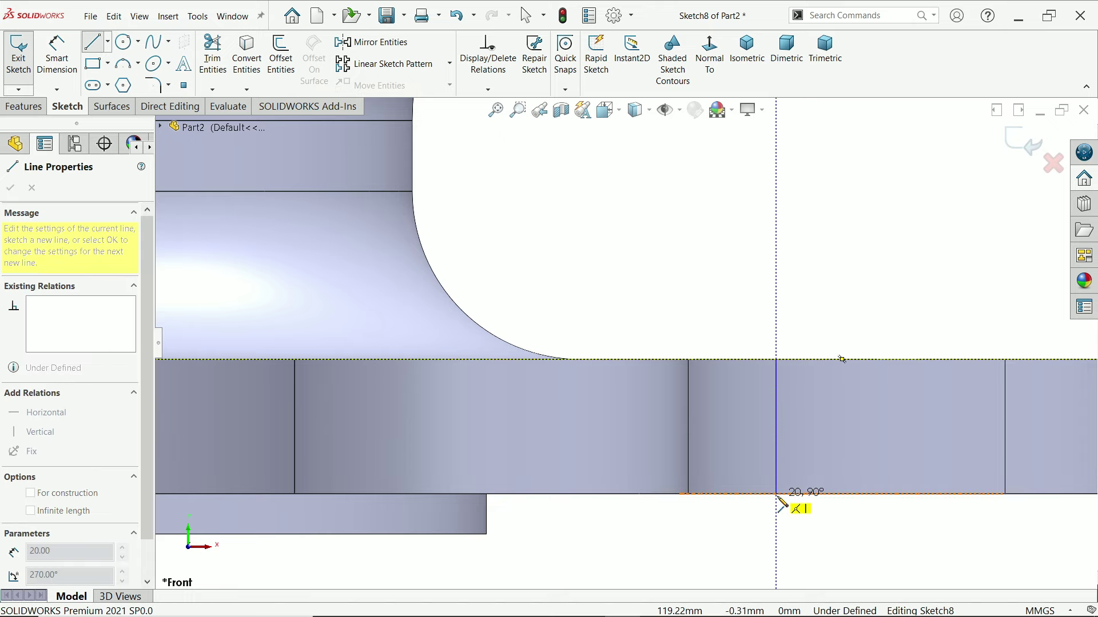
{"action": "left_click", "coordinate": [788, 496]}
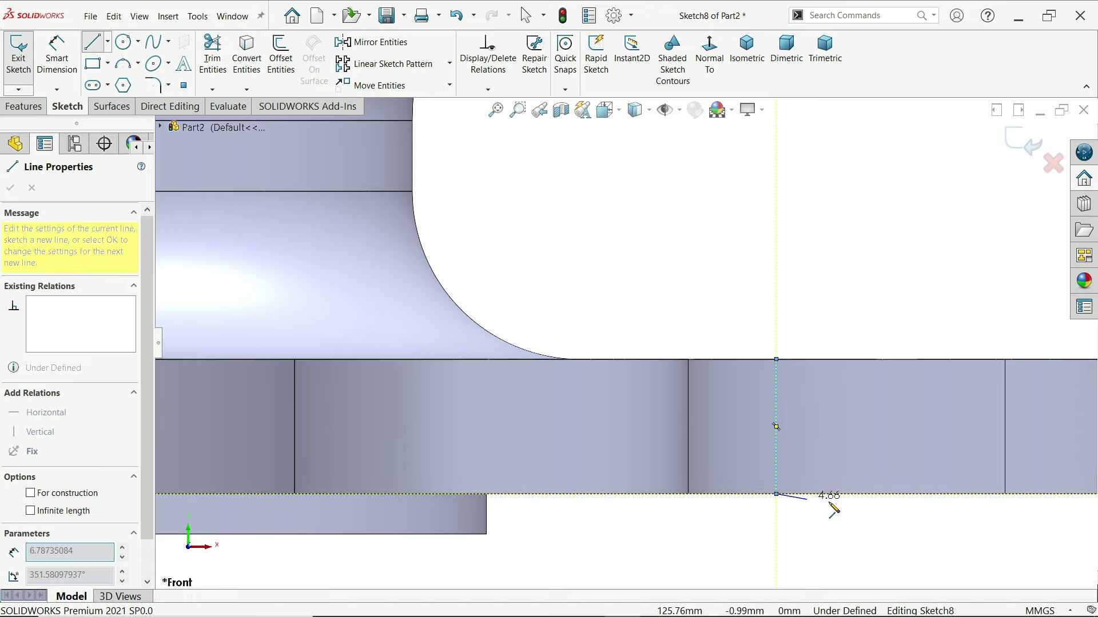
{"action": "left_click", "coordinate": [888, 495]}
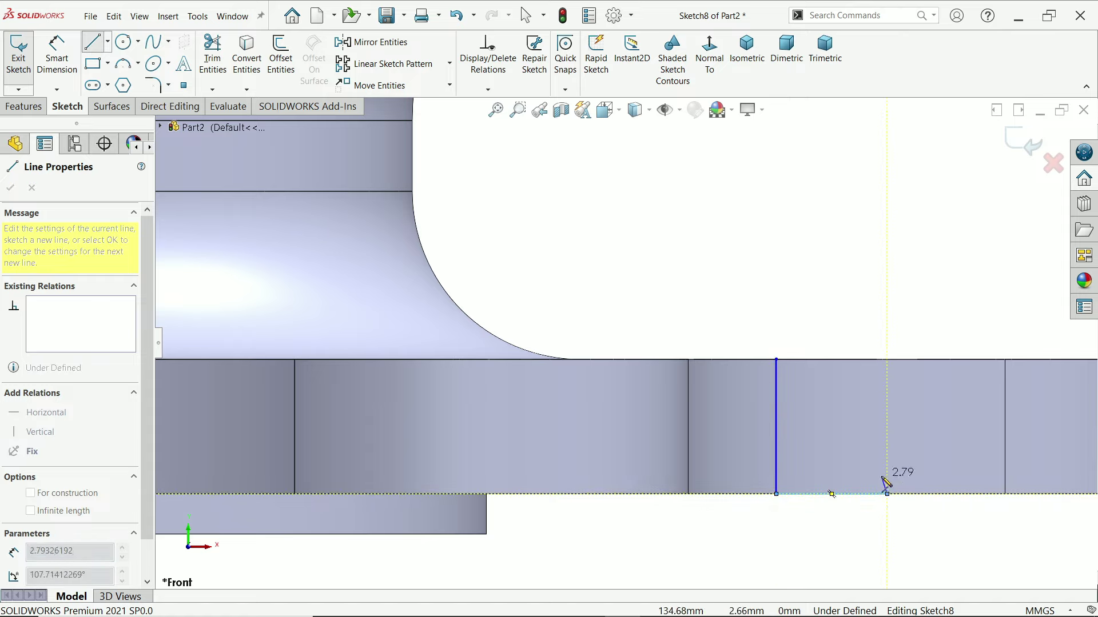
{"action": "left_click", "coordinate": [887, 476]}
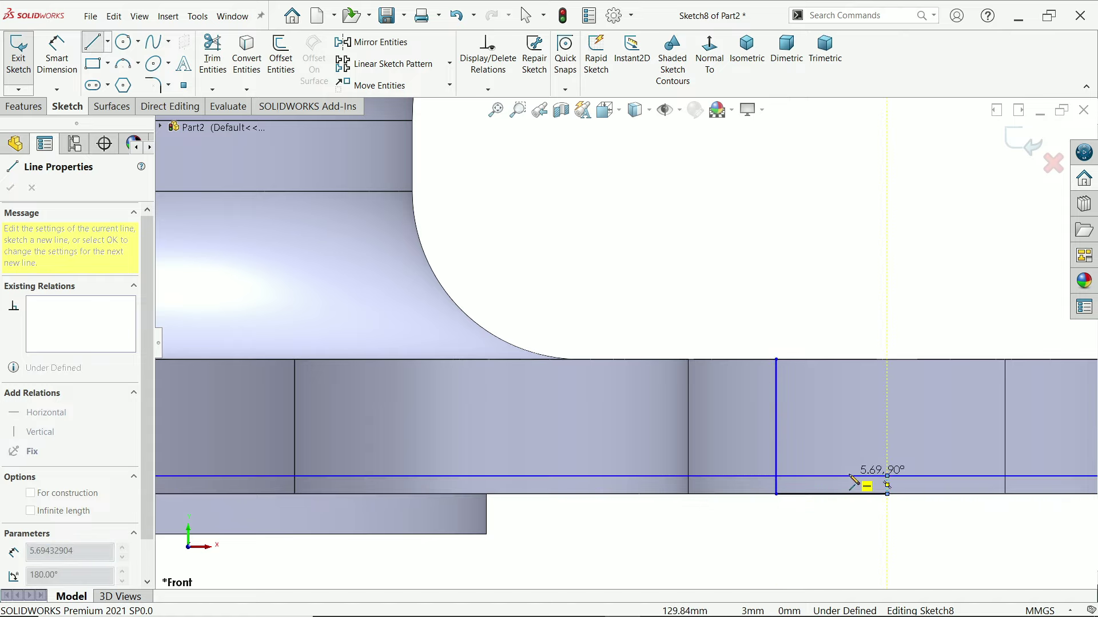
{"action": "left_click", "coordinate": [849, 386]}
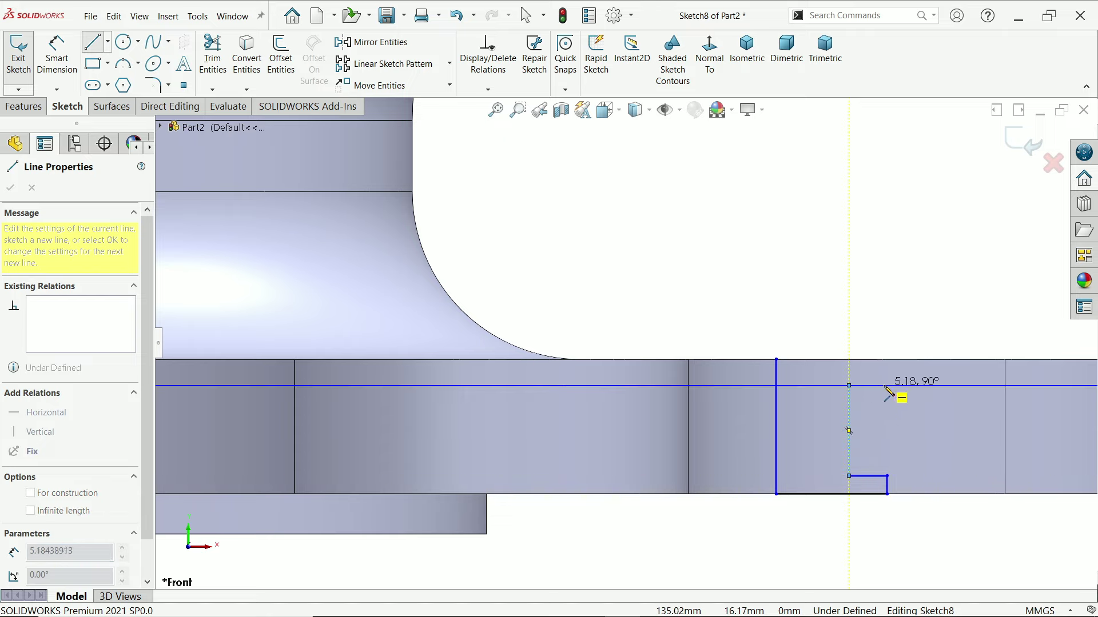
{"action": "left_click", "coordinate": [874, 386]}
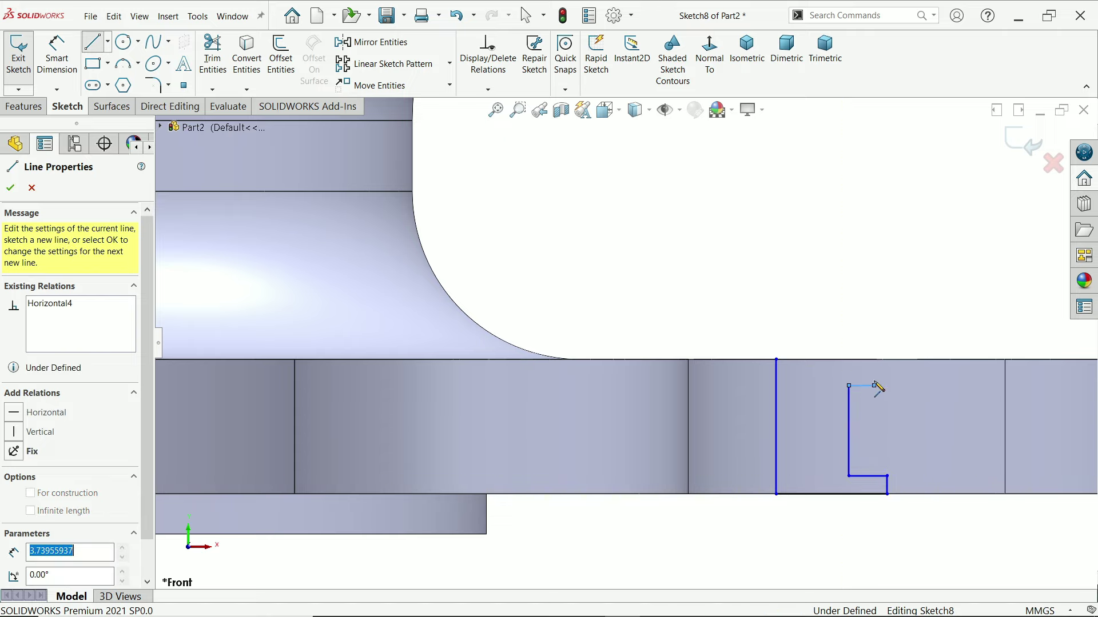
{"action": "left_click", "coordinate": [874, 360]}
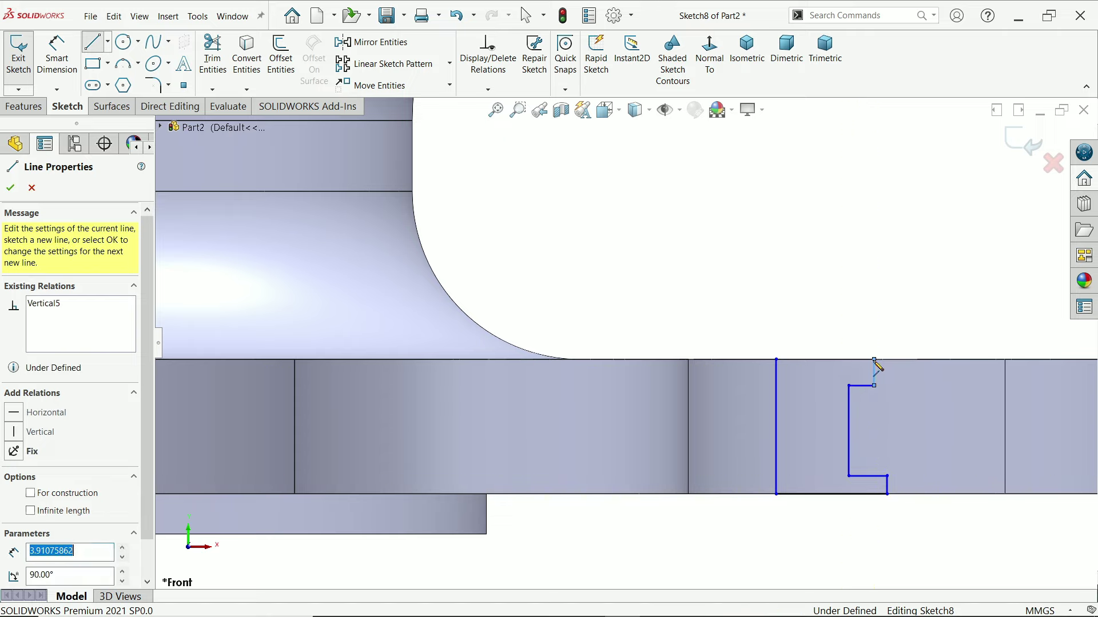
{"action": "left_click", "coordinate": [777, 360]}
{"action": "right_click", "coordinate": [781, 295]}
{"action": "left_click", "coordinate": [817, 311]}
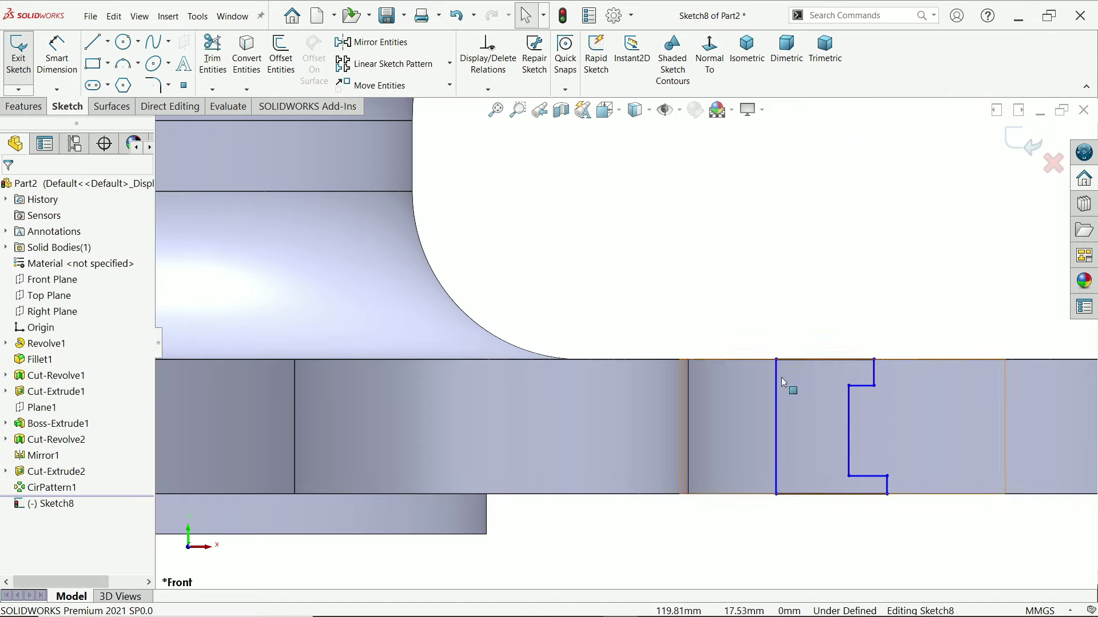
- Convert the profile's inner full-height vertical line into a construction centerline
{"action": "left_click", "coordinate": [776, 389]}
{"action": "left_click", "coordinate": [828, 356]}
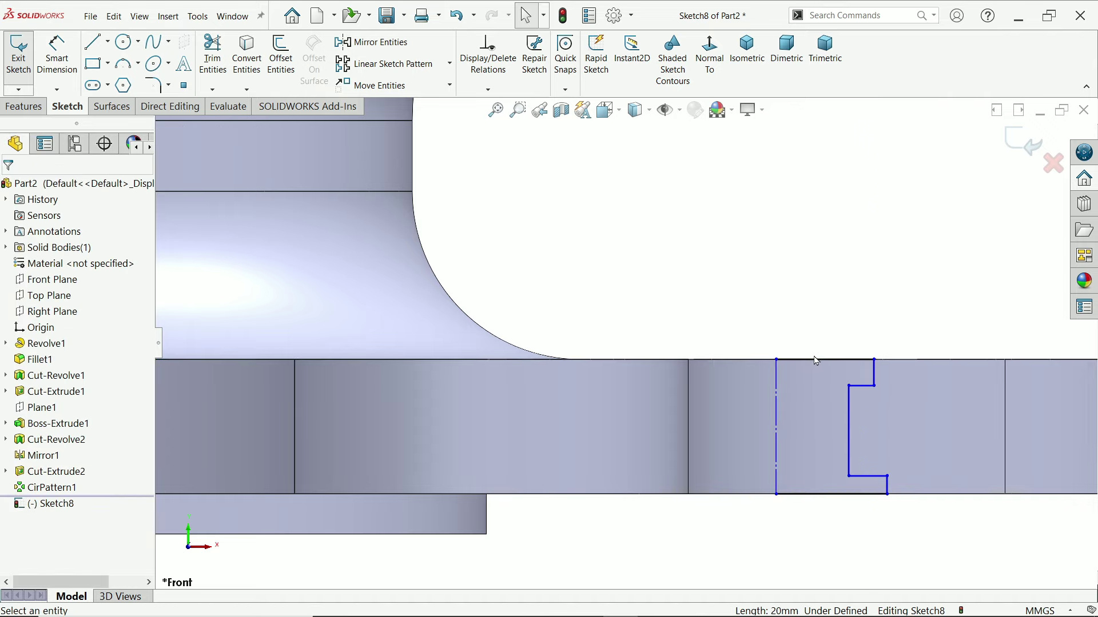
{"action": "scroll", "coordinate": [804, 308], "scroll_direction": "up", "scroll_amount": 2}
{"action": "scroll", "coordinate": [644, 387], "scroll_direction": "down", "scroll_amount": 2}
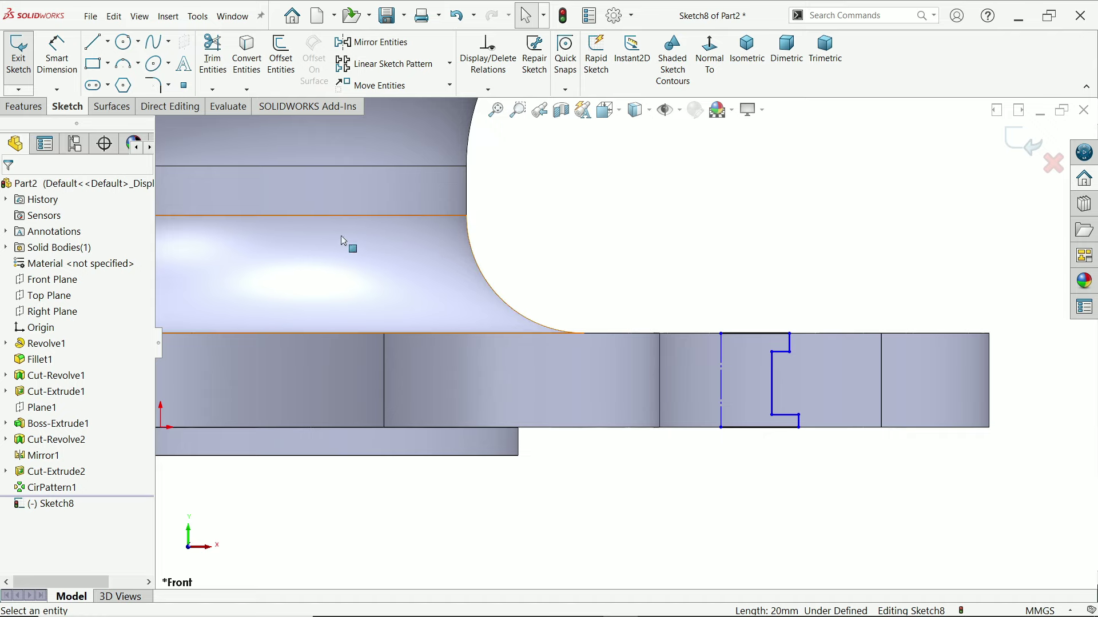
- Dimension the profile's upper step as a 22 mm diameter about the centerline
{"action": "left_click", "coordinate": [21, 109]}
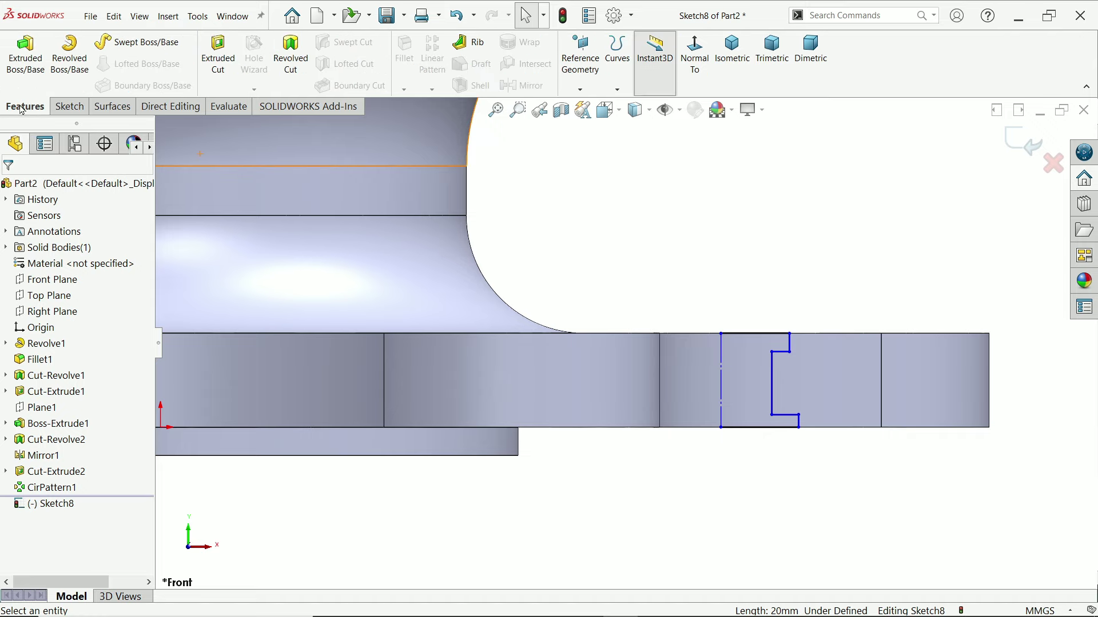
{"action": "left_click", "coordinate": [69, 108]}
{"action": "scroll", "coordinate": [686, 396], "scroll_direction": "down", "scroll_amount": 2}
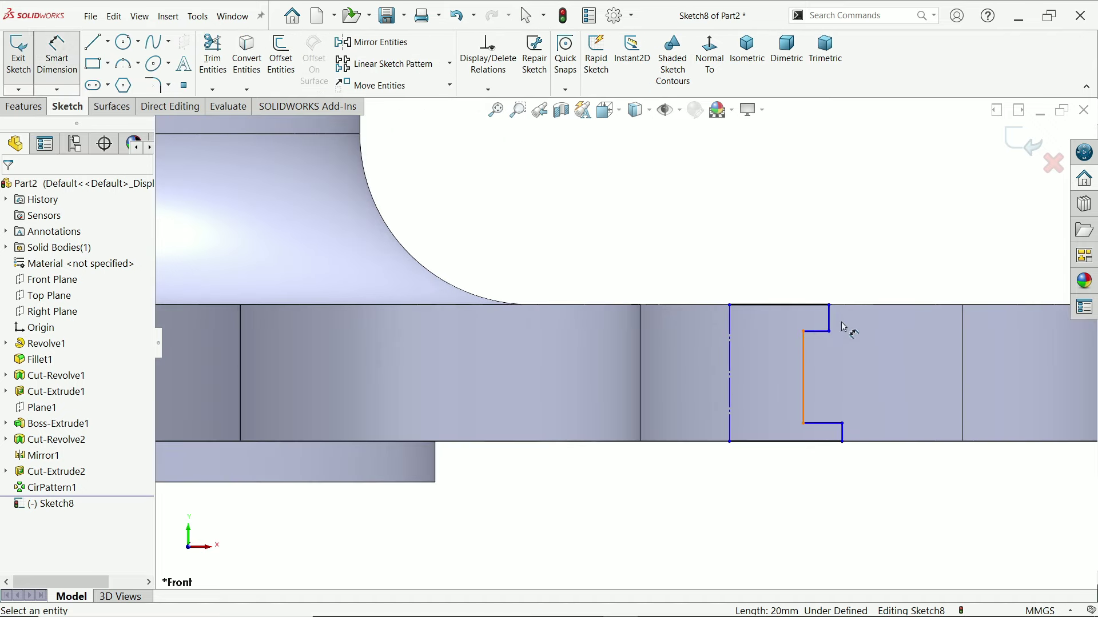
{"action": "left_click", "coordinate": [831, 307]}
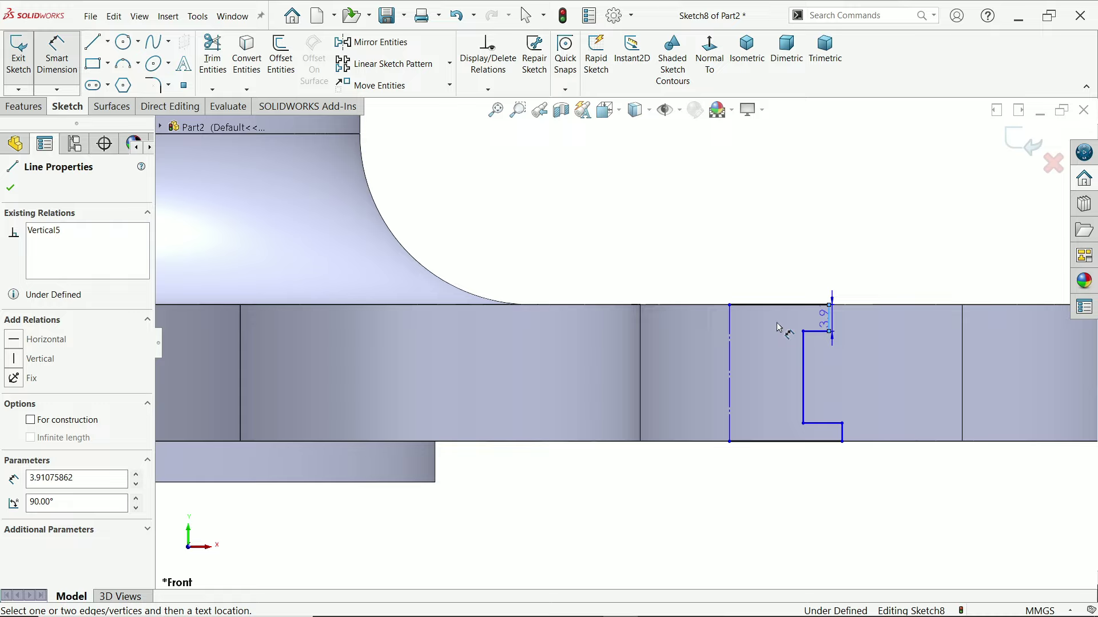
{"action": "left_click", "coordinate": [731, 324]}
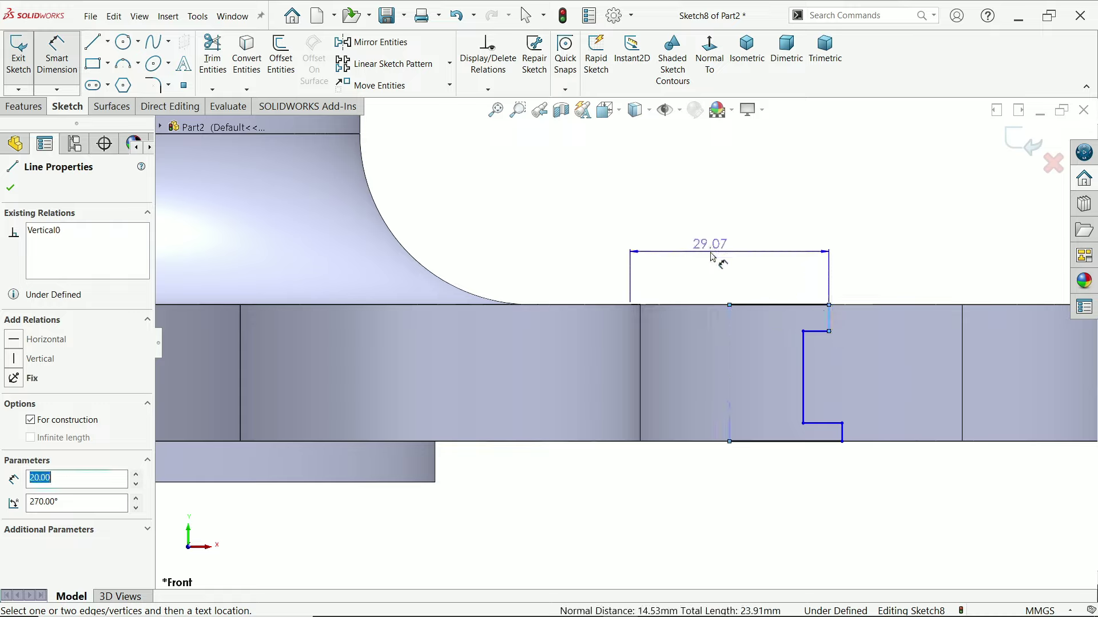
{"action": "left_click", "coordinate": [714, 256]}
{"action": "type", "text": "22"}
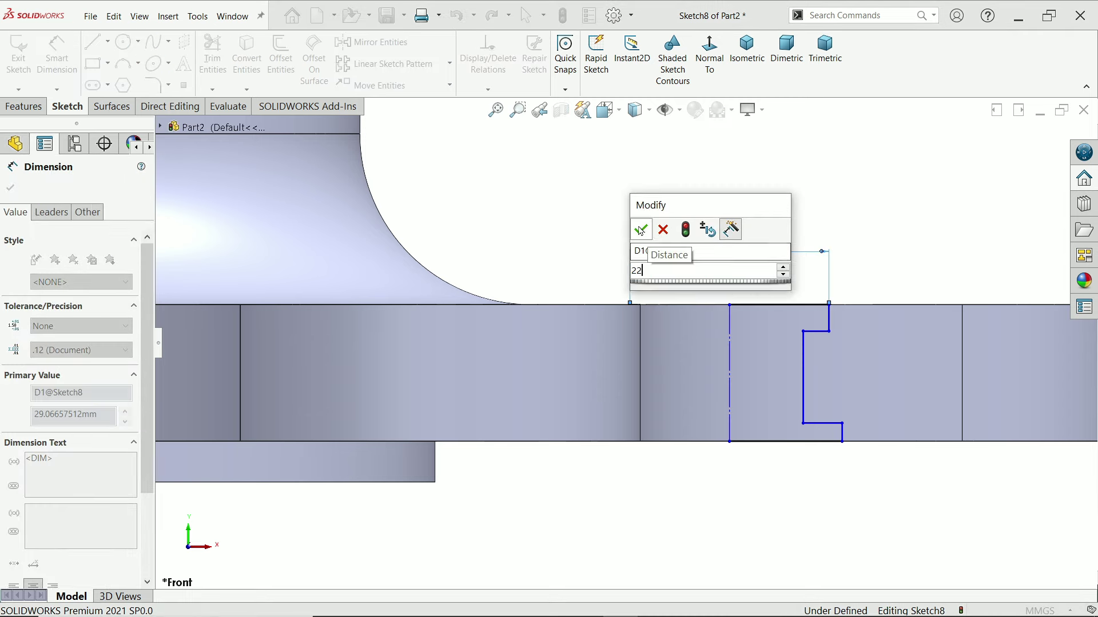
{"action": "left_click", "coordinate": [640, 231]}
- Dimension the diameters of the profile's narrow middle section at 10 mm and its lower step at 35 mm
{"action": "left_click", "coordinate": [780, 378]}
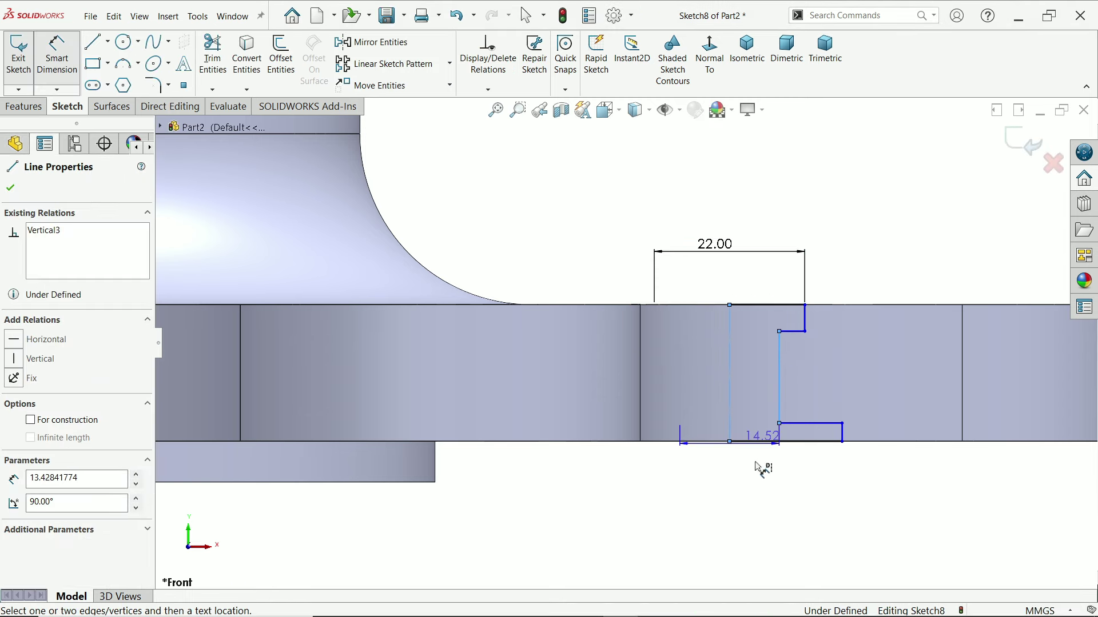
{"action": "left_click", "coordinate": [752, 481]}
{"action": "type", "text": "10"}
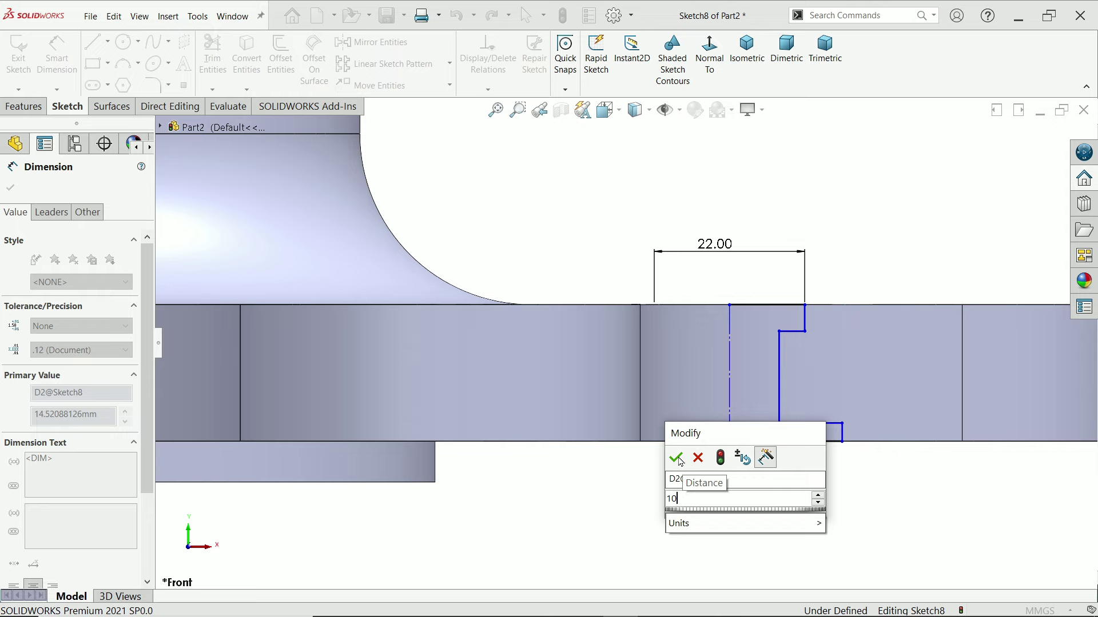
{"action": "left_click", "coordinate": [679, 461]}
{"action": "left_click", "coordinate": [844, 438]}
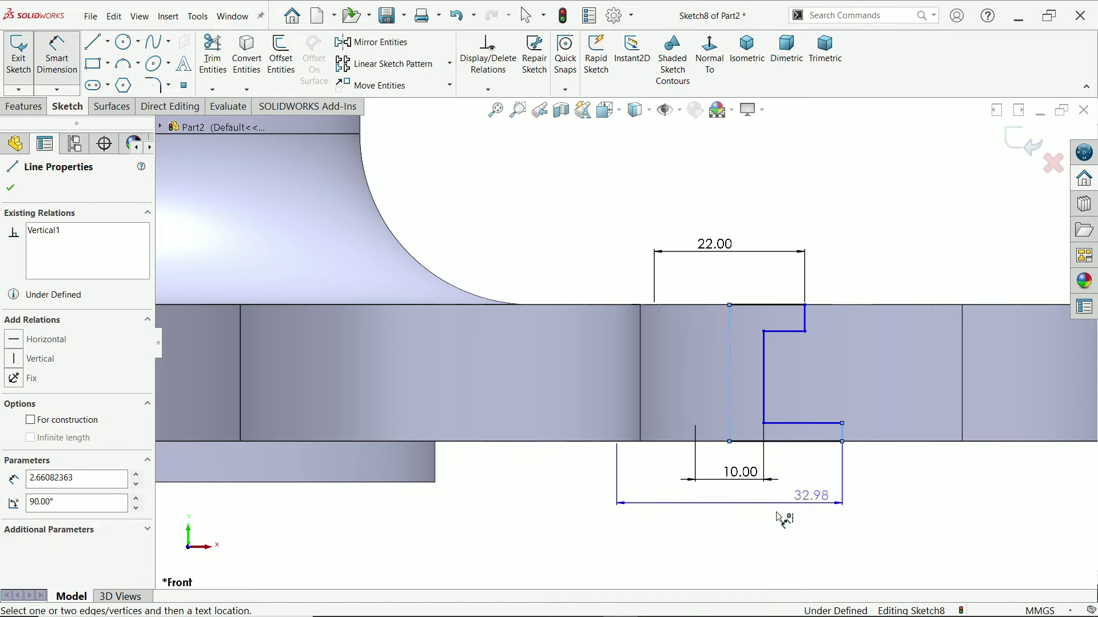
{"action": "left_click", "coordinate": [752, 518]}
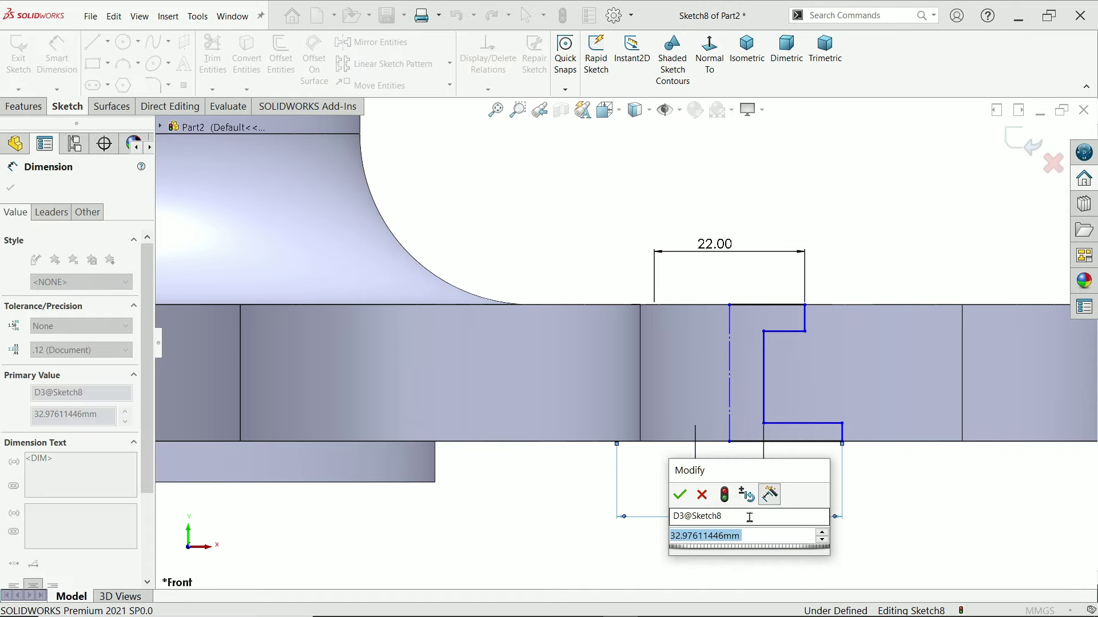
{"action": "type", "text": "35"}
{"action": "key", "text": "Return"}
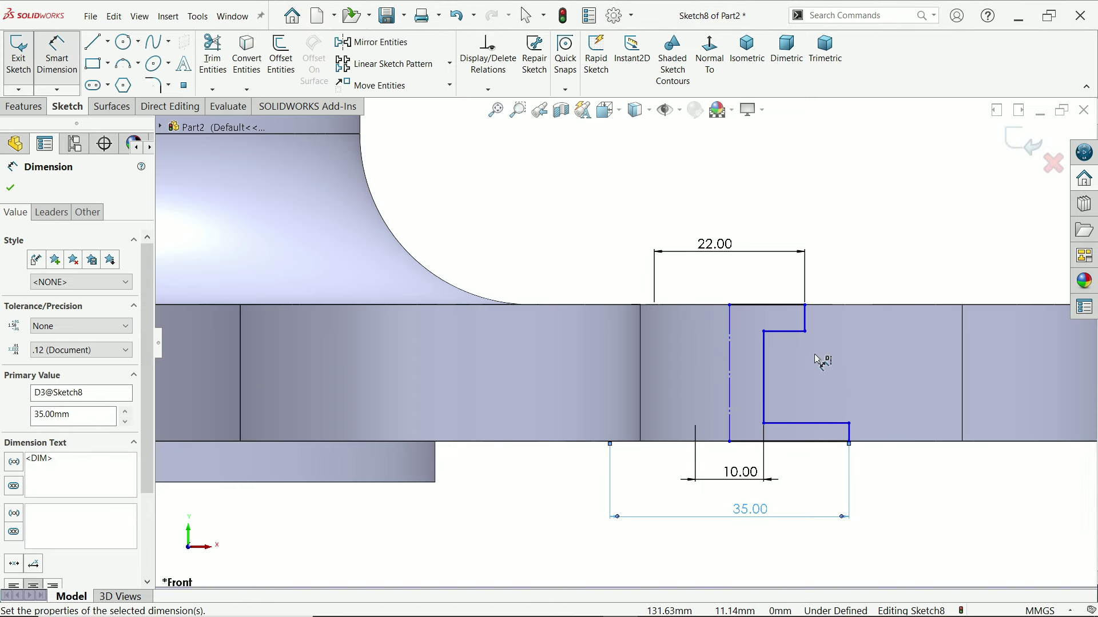
- Dimension the horizontal distance from the origin to the hole's centerline at 140 mm
{"action": "left_click", "coordinate": [730, 417]}
{"action": "scroll", "coordinate": [625, 449], "scroll_direction": "up", "scroll_amount": 4}
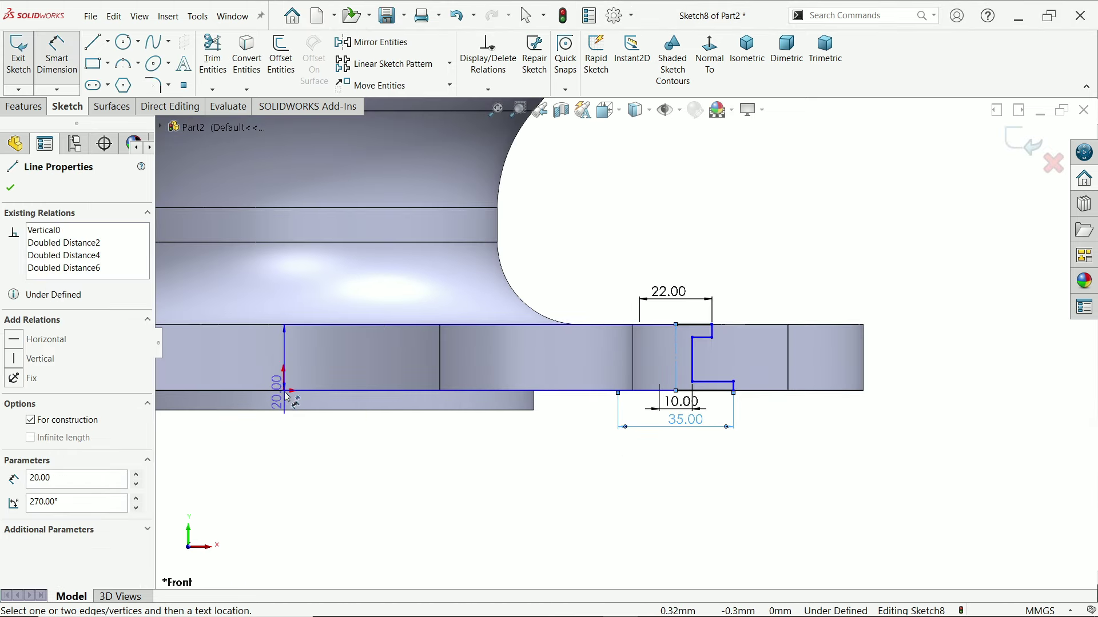
{"action": "left_click", "coordinate": [286, 395]}
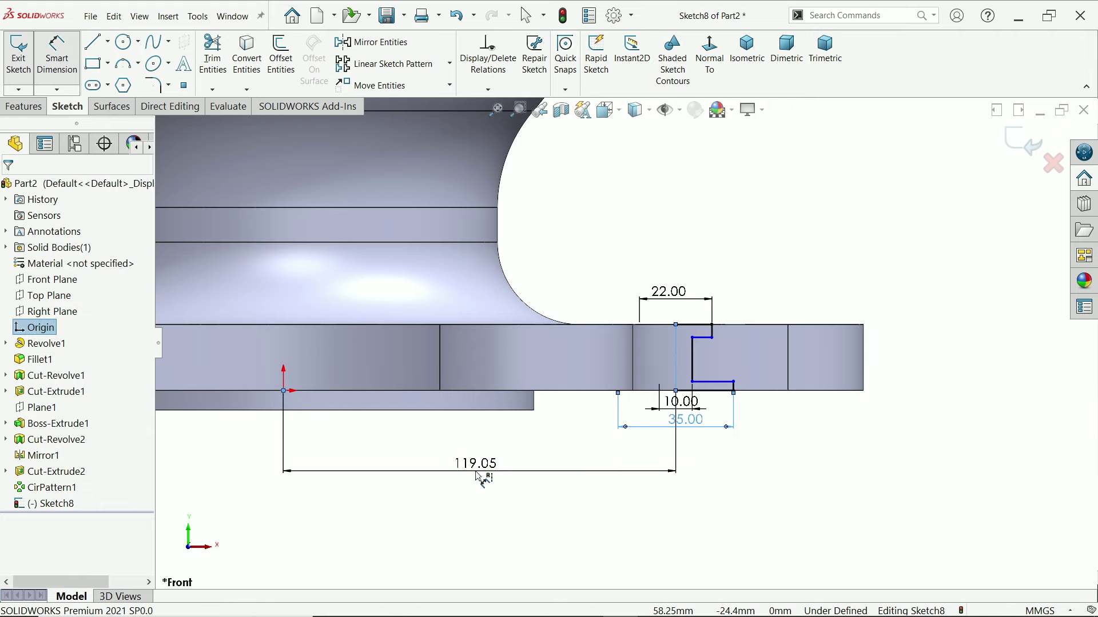
{"action": "left_click", "coordinate": [476, 472]}
{"action": "type", "text": "140"}
{"action": "key", "text": "Return"}
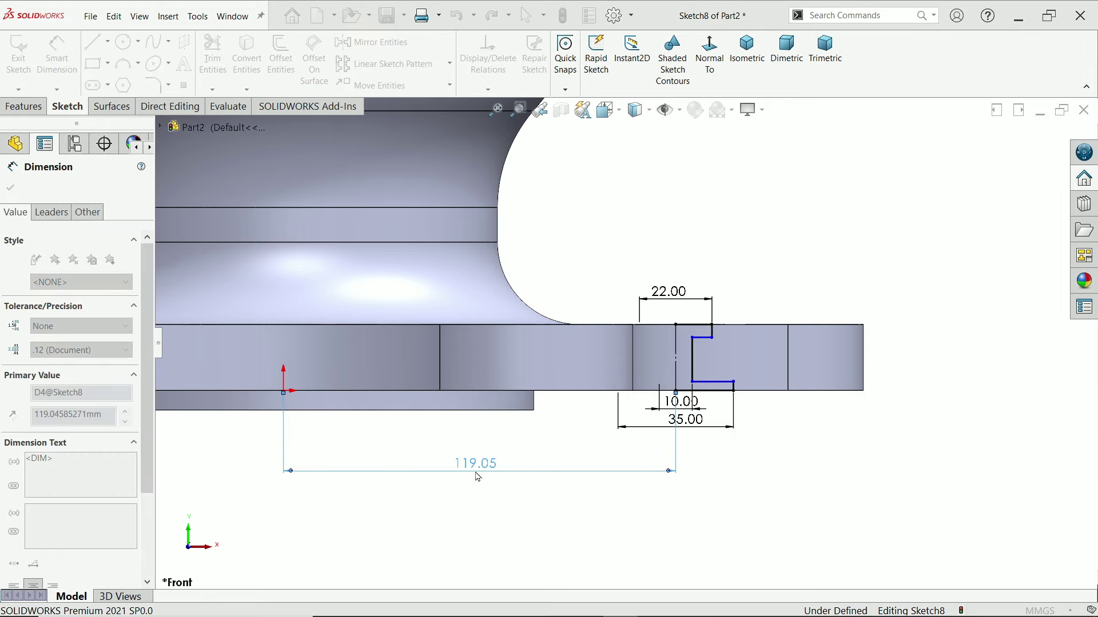
- Dimension the depth of the upper step at 5 mm and of the lower step at 2 mm
{"action": "scroll", "coordinate": [777, 359], "scroll_direction": "down", "scroll_amount": 3}
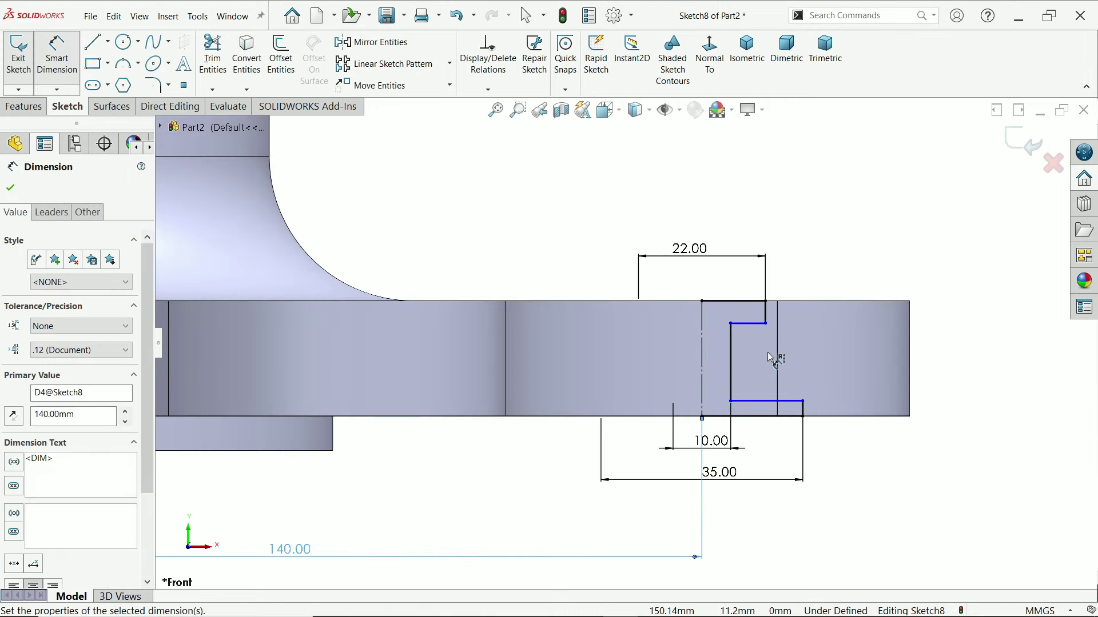
{"action": "scroll", "coordinate": [778, 362], "scroll_direction": "down", "scroll_amount": 1}
{"action": "left_click", "coordinate": [762, 314]}
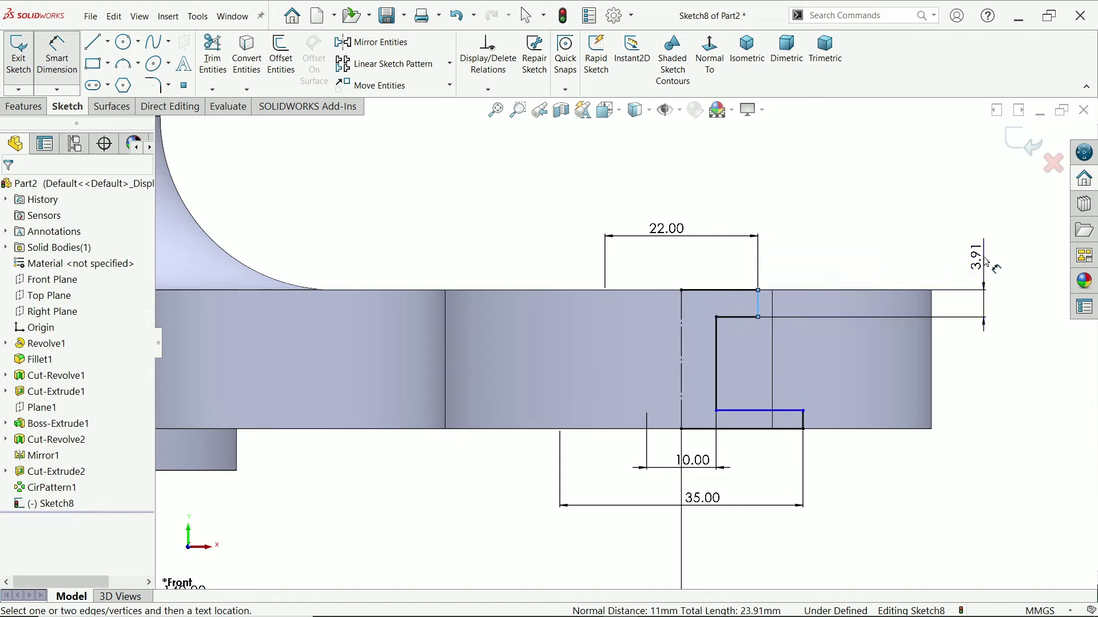
{"action": "left_click", "coordinate": [988, 262]}
{"action": "left_click", "coordinate": [911, 230]}
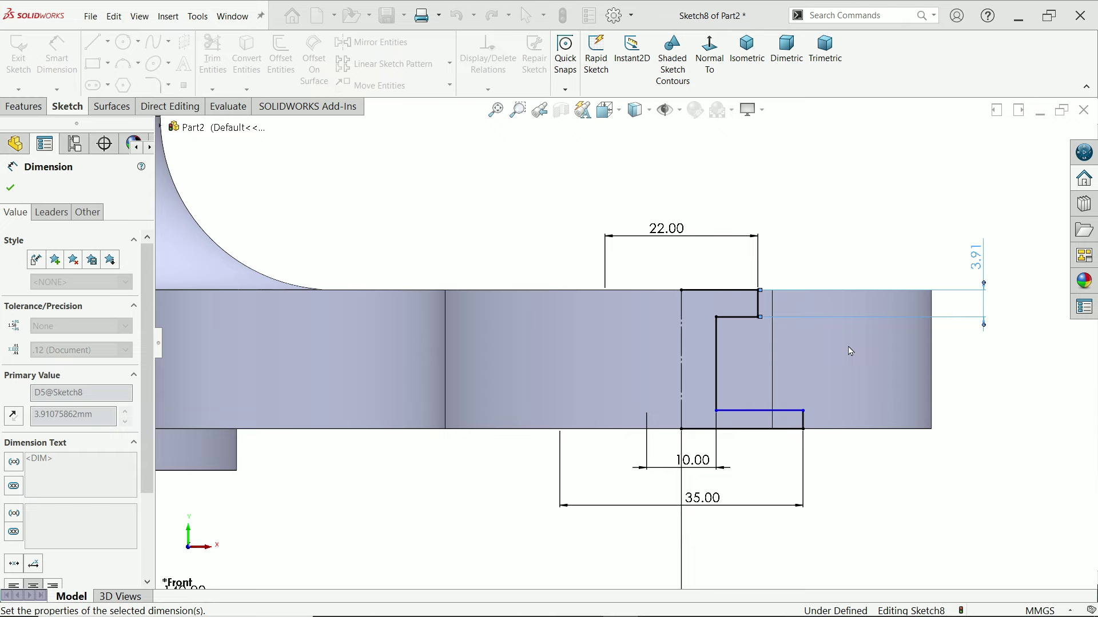
{"action": "left_click", "coordinate": [808, 424]}
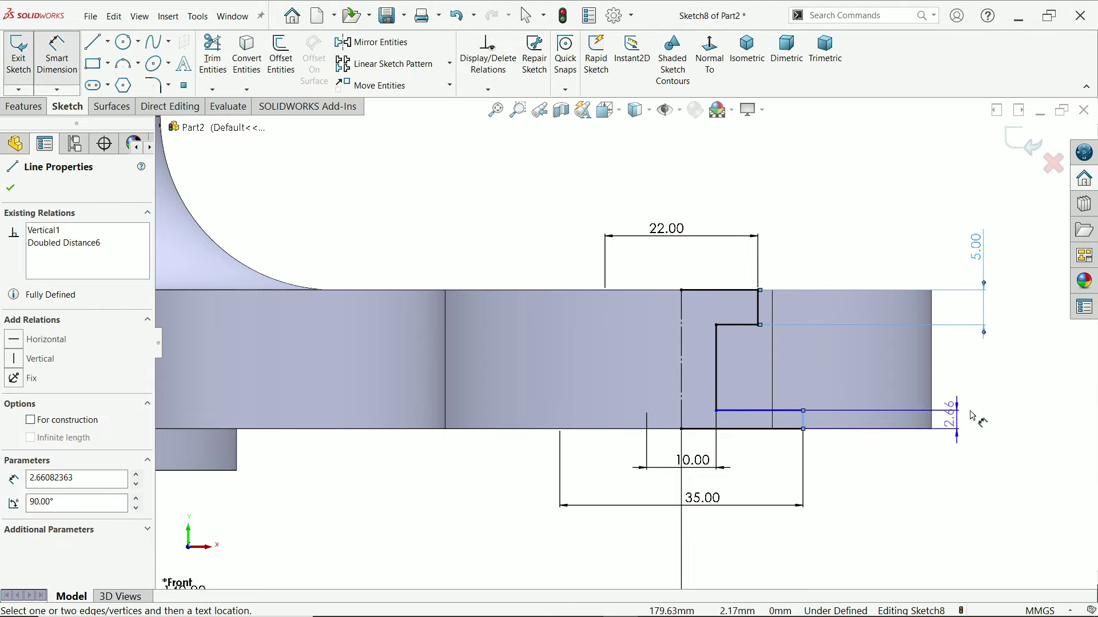
{"action": "left_click", "coordinate": [973, 417]}
{"action": "type", "text": "2"}
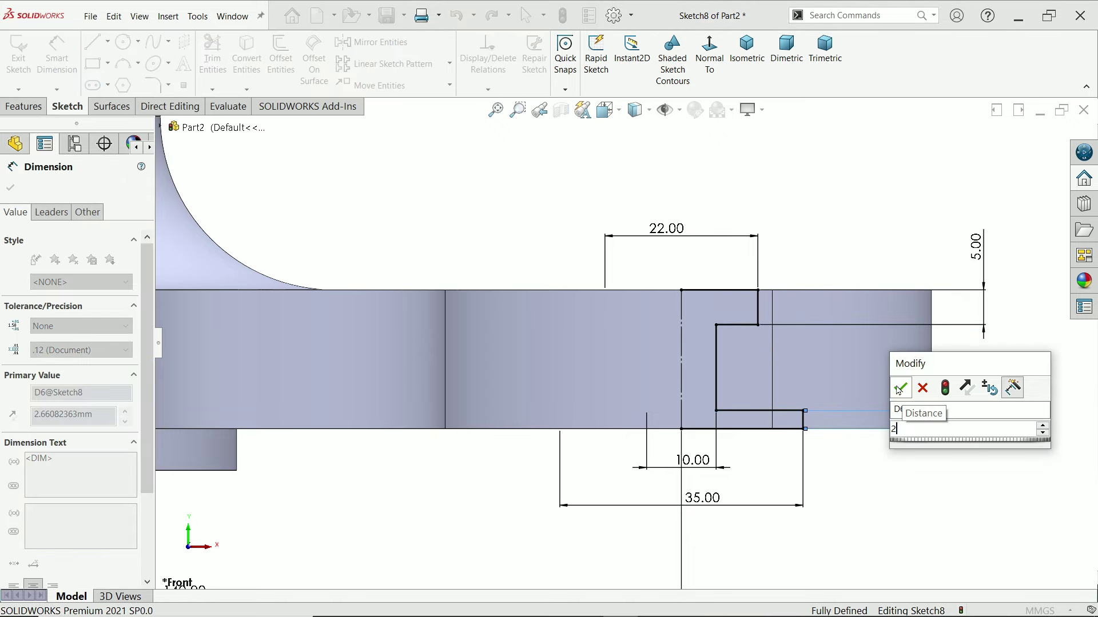
{"action": "key", "text": "Return"}
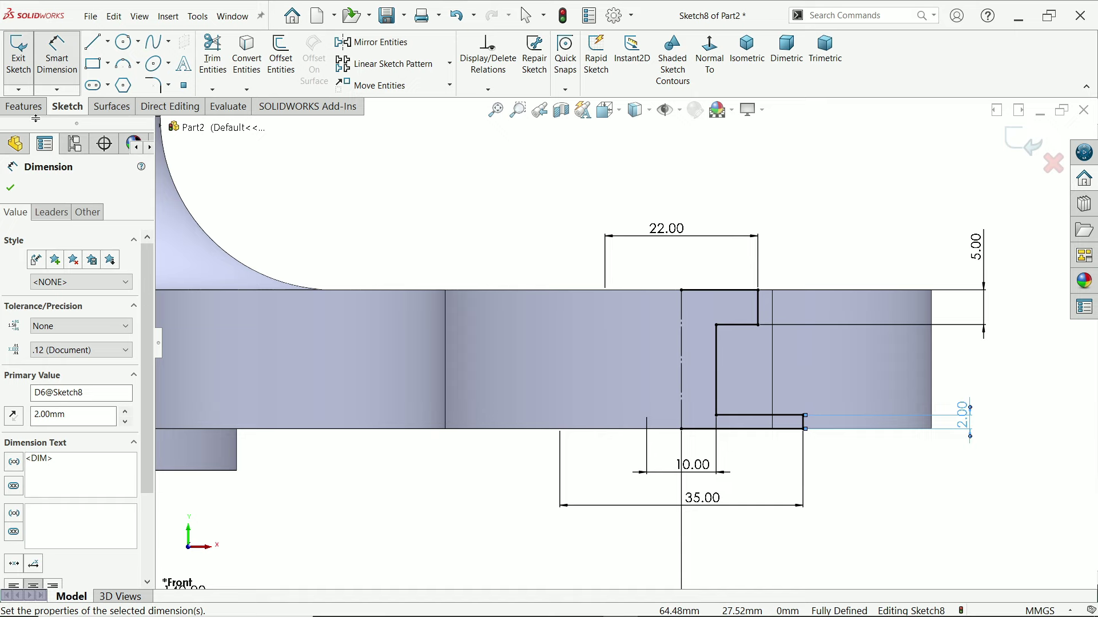
- Revolve-cut the stepped profile 360 degrees around its centerline, letting the open sketch be closed automatically
{"action": "left_click", "coordinate": [24, 107]}
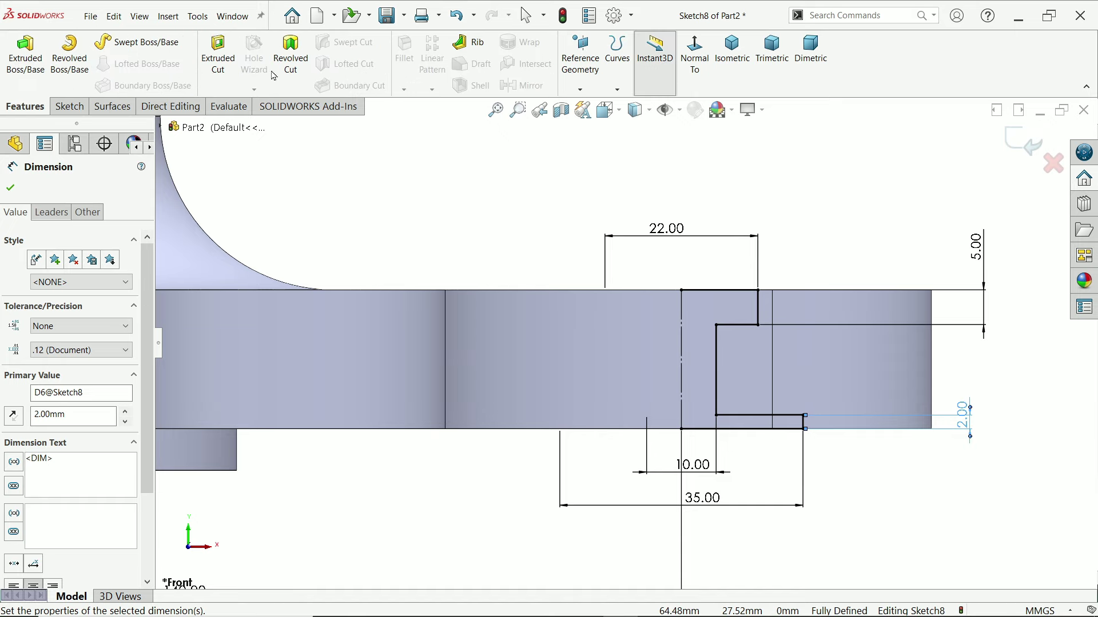
{"action": "left_click", "coordinate": [299, 63]}
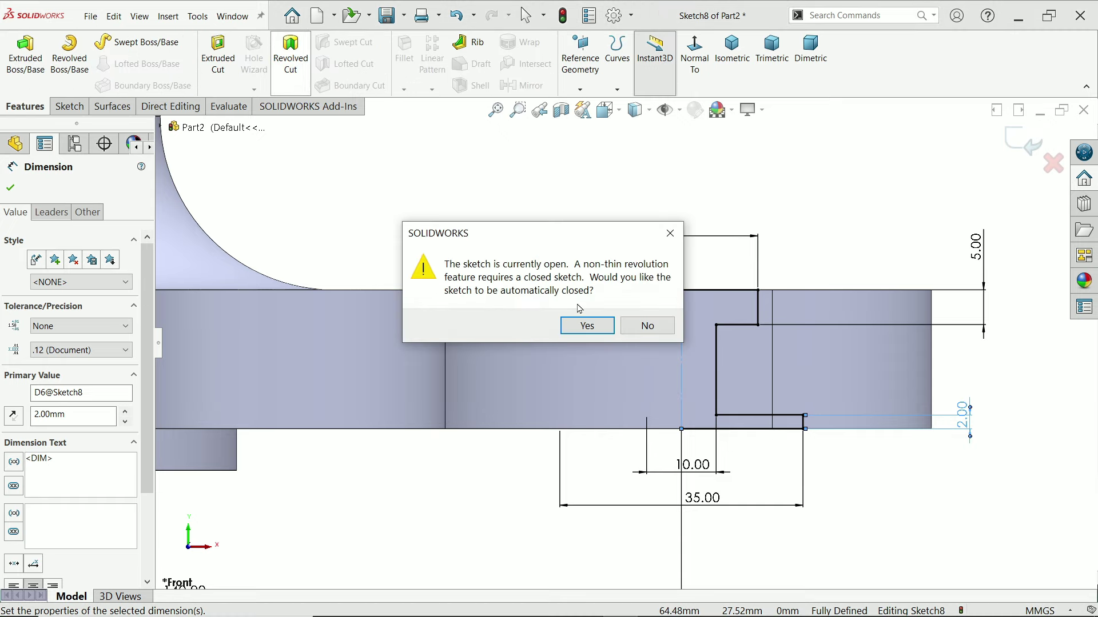
{"action": "left_click", "coordinate": [586, 325]}
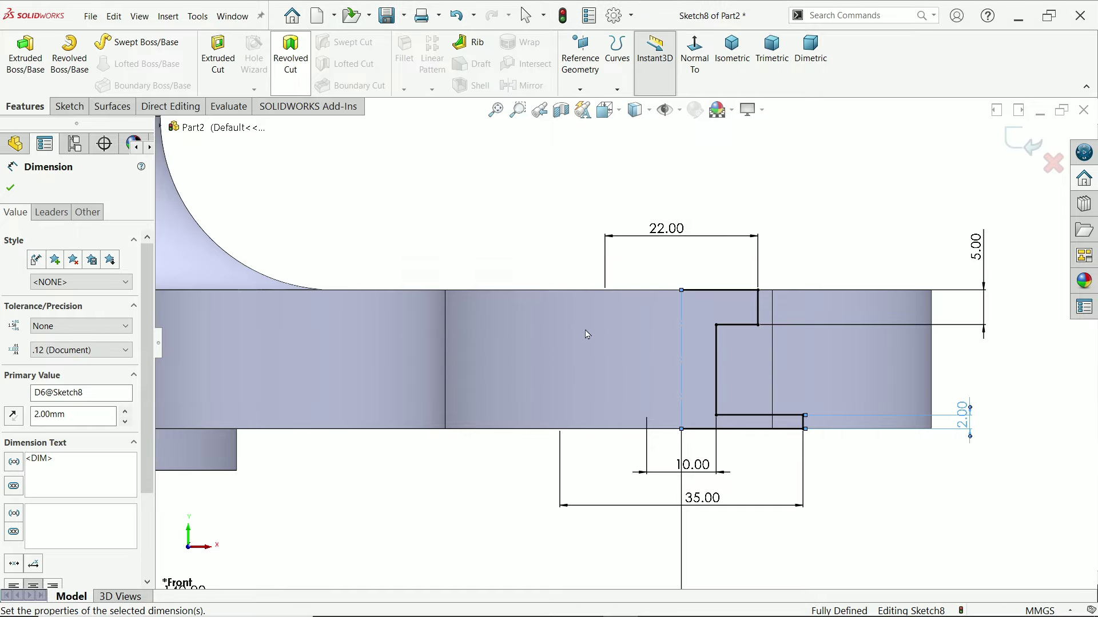
{"action": "middle_click_drag", "start_coordinate": [839, 188], "coordinate": [804, 251]}
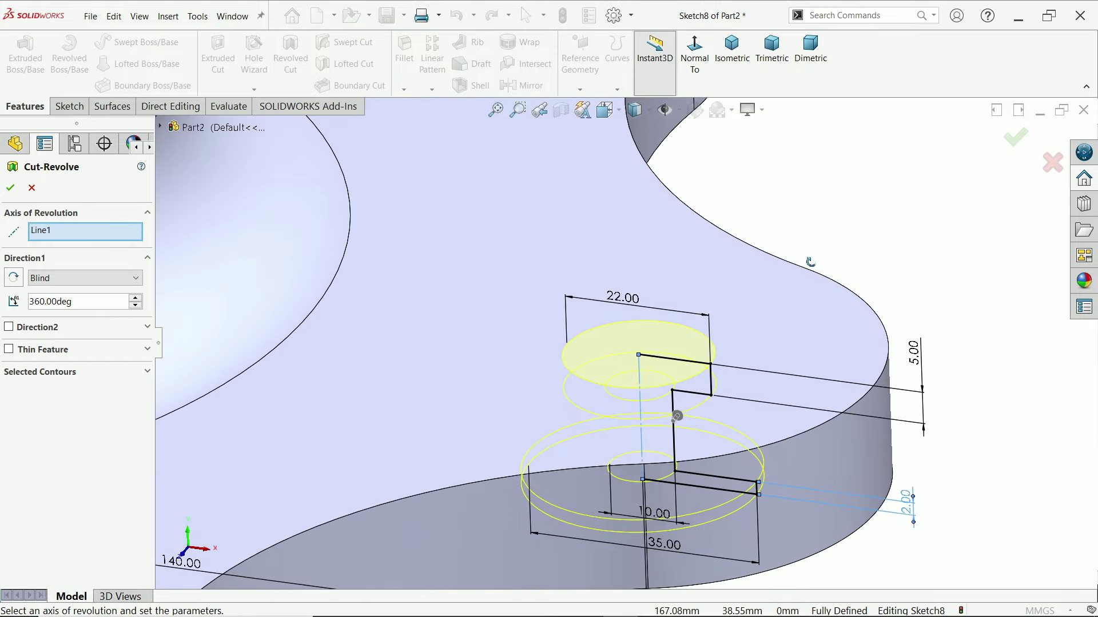
{"action": "left_click", "coordinate": [10, 188]}
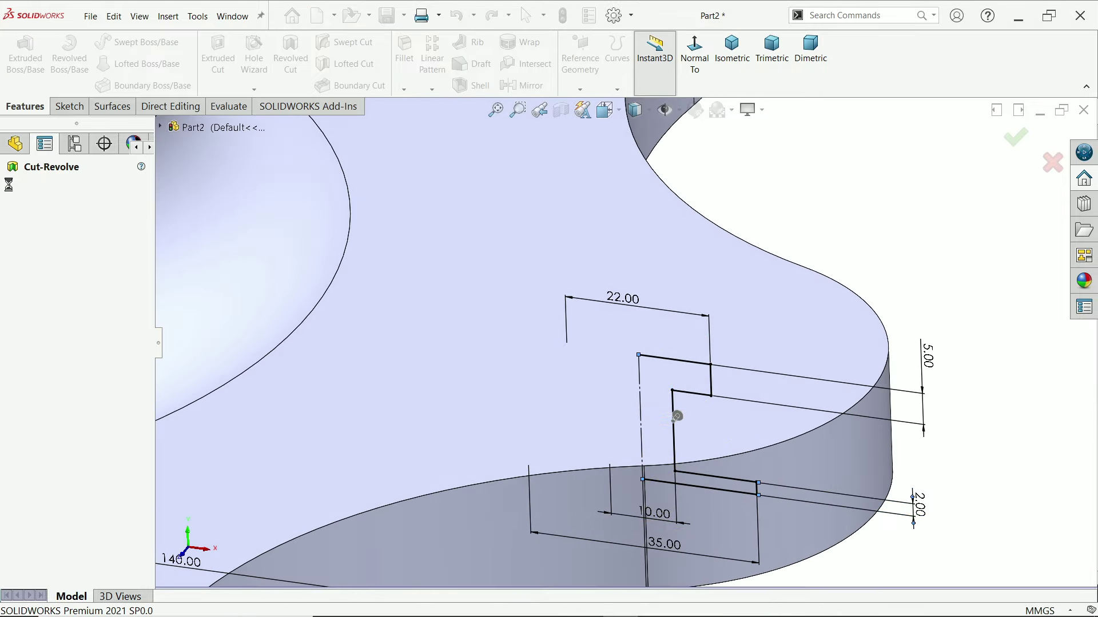
- Circular-pattern the stepped hole cut around the central bore's cylindrical face with 6 equally spaced instances over 360 degrees
{"action": "scroll", "coordinate": [561, 318], "scroll_direction": "up", "scroll_amount": 5}
{"action": "scroll", "coordinate": [635, 342], "scroll_direction": "up", "scroll_amount": 5}
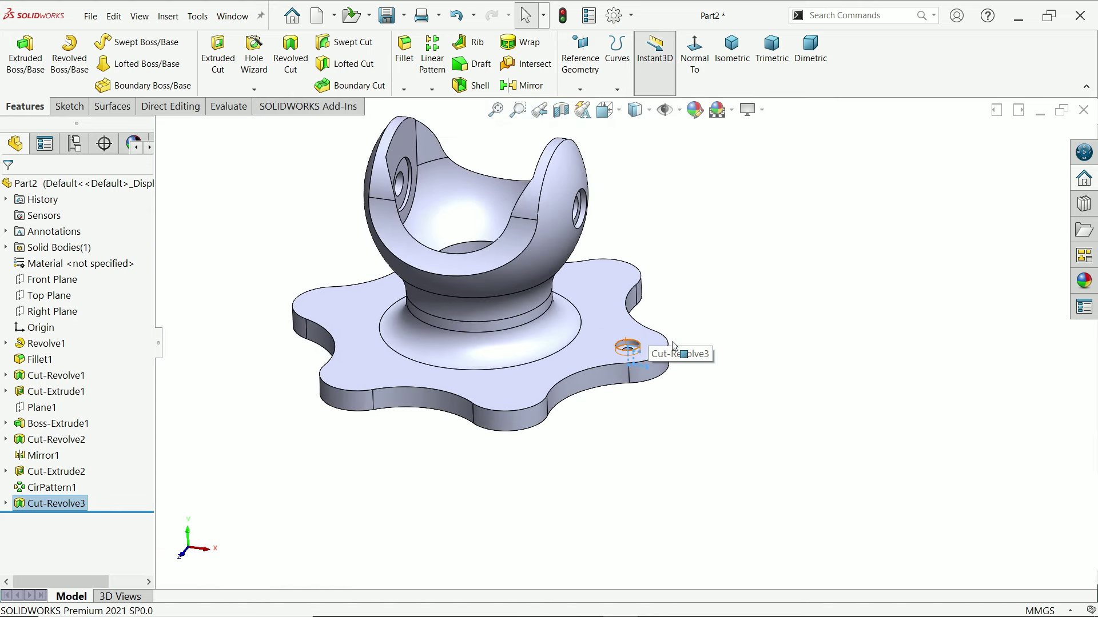
{"action": "scroll", "coordinate": [580, 336], "scroll_direction": "down", "scroll_amount": 4}
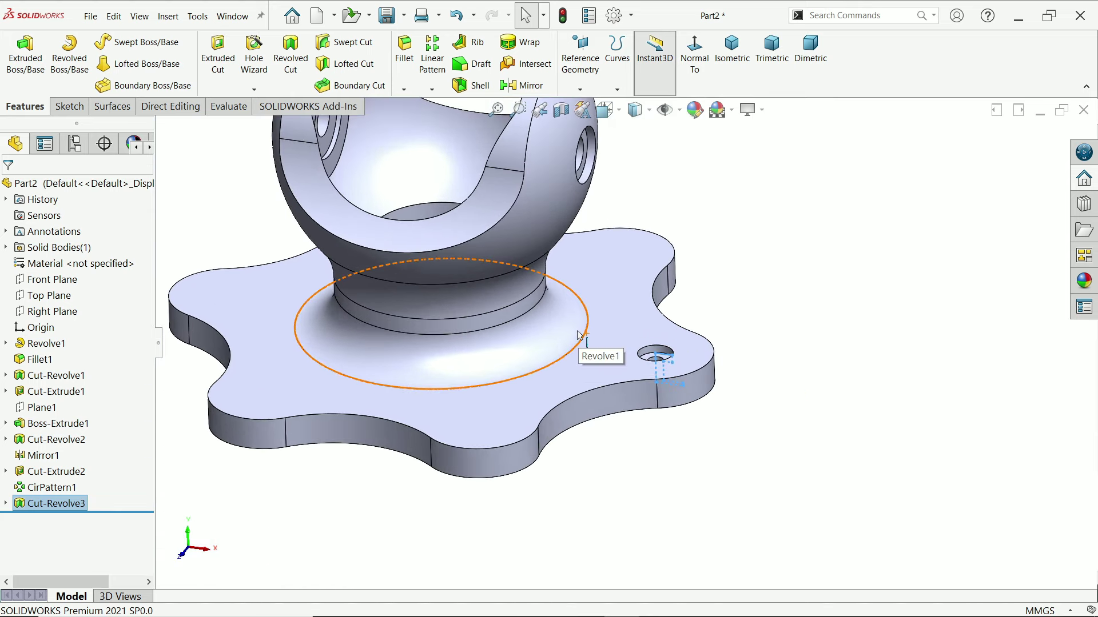
{"action": "left_click", "coordinate": [432, 90]}
{"action": "left_click", "coordinate": [440, 121]}
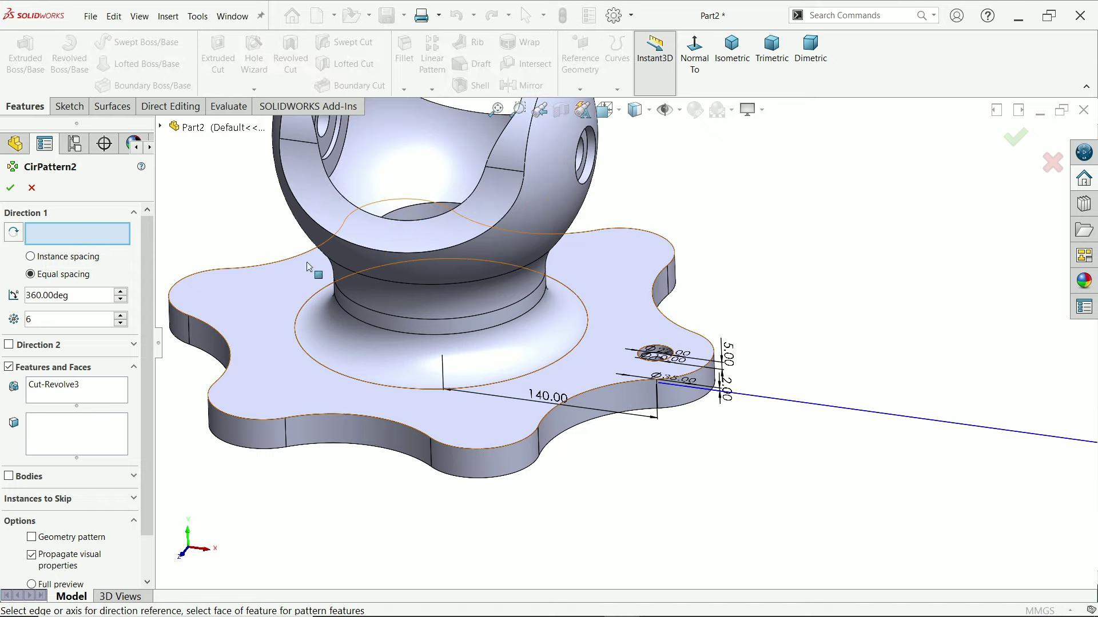
{"action": "scroll", "coordinate": [492, 286], "scroll_direction": "down", "scroll_amount": 3}
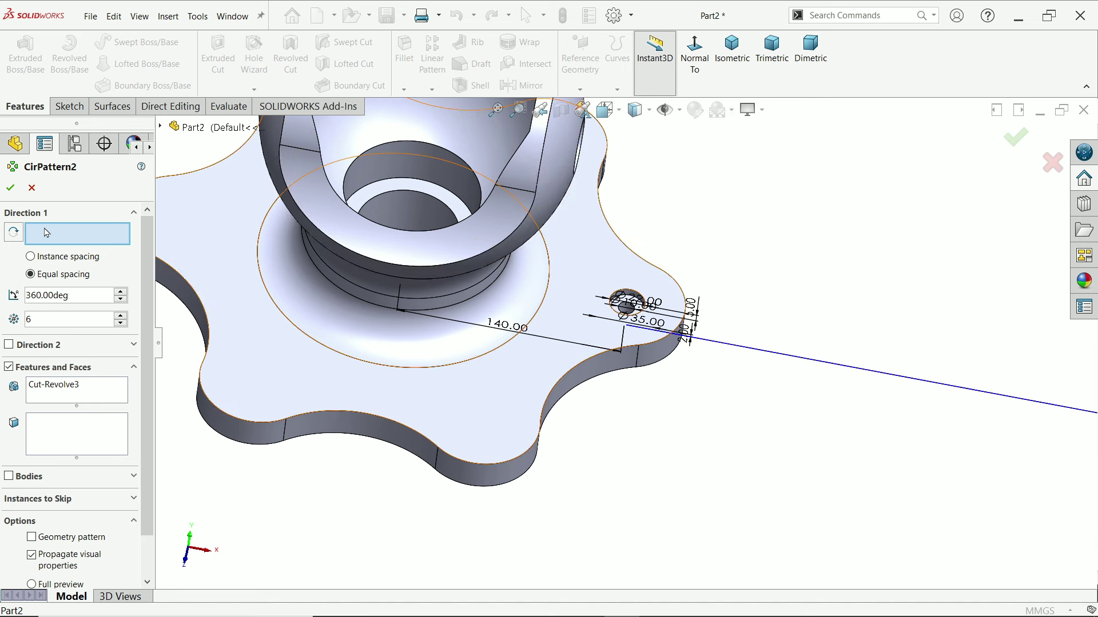
{"action": "left_click", "coordinate": [387, 190]}
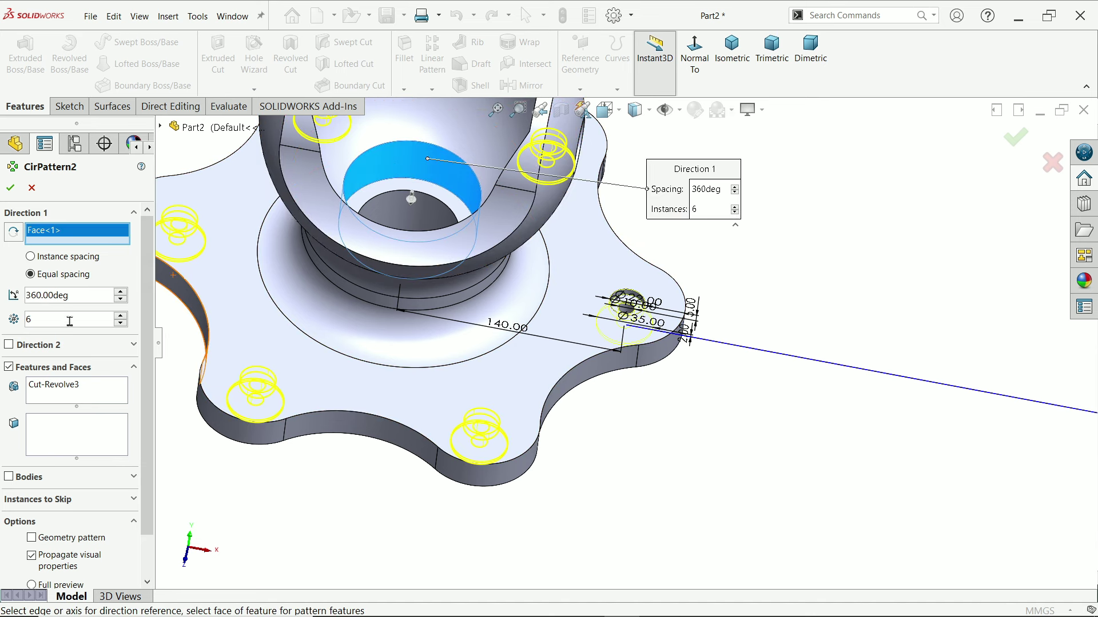
{"action": "scroll", "coordinate": [625, 343], "scroll_direction": "up", "scroll_amount": 3}
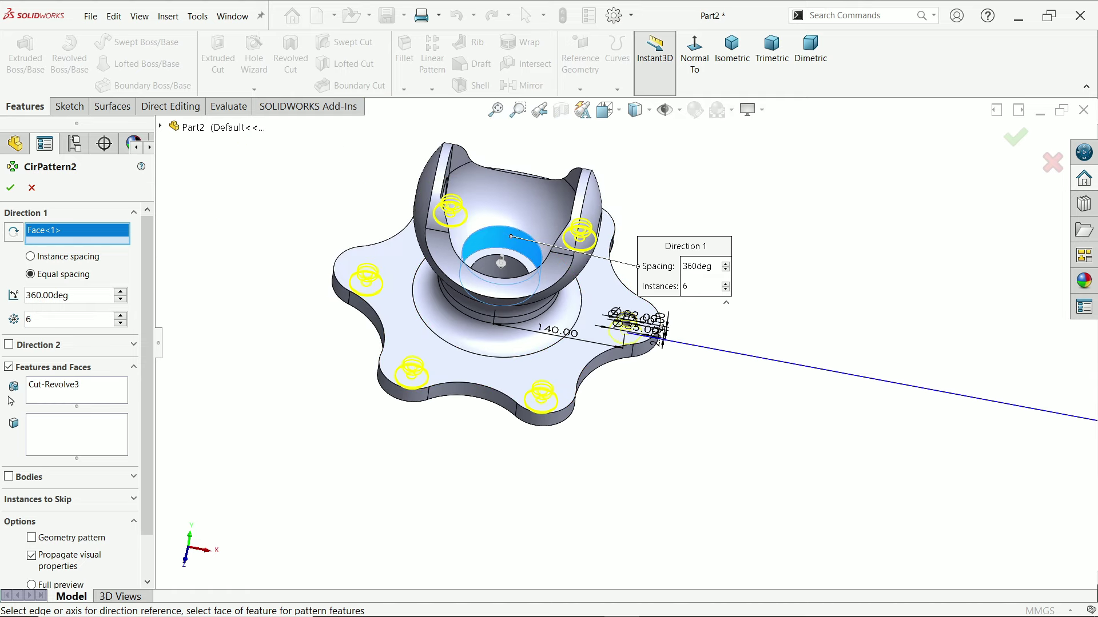
{"action": "left_click", "coordinate": [34, 392]}
{"action": "scroll", "coordinate": [657, 320], "scroll_direction": "down", "scroll_amount": 2}
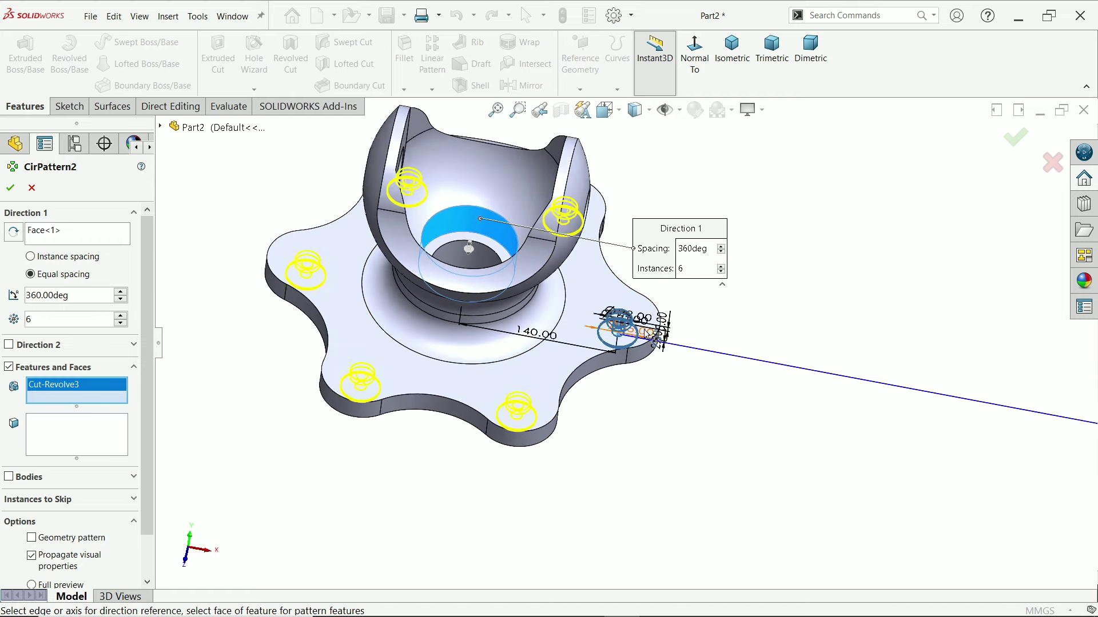
{"action": "left_click", "coordinate": [10, 187]}
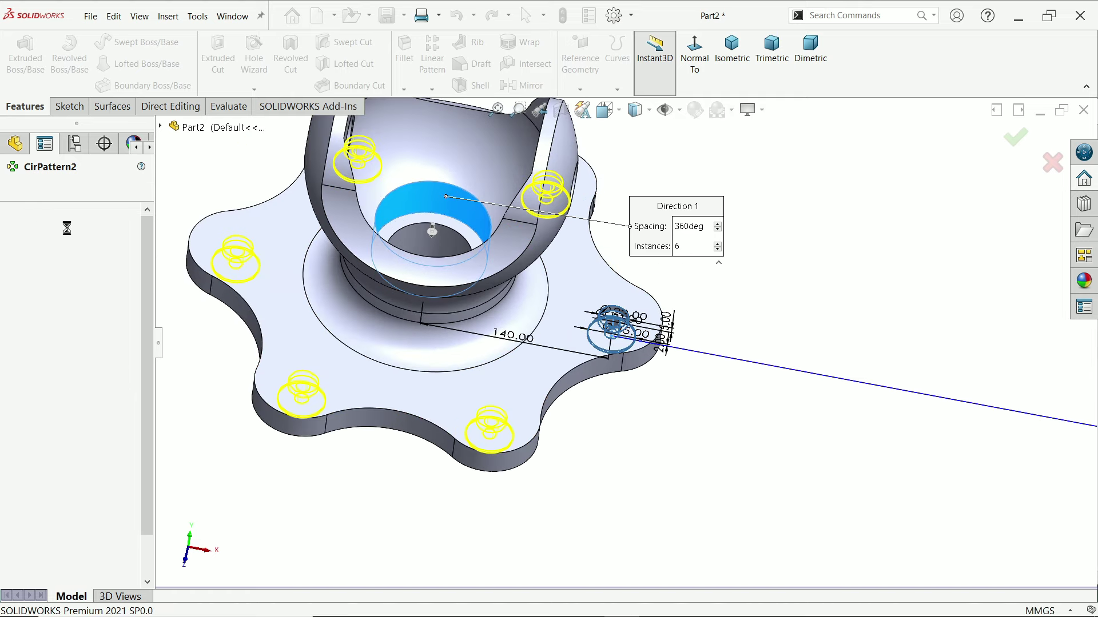
- Apply a medium blue-violet color from the standard palette to the whole part
{"action": "middle_click_drag", "start_coordinate": [492, 392], "coordinate": [622, 506]}
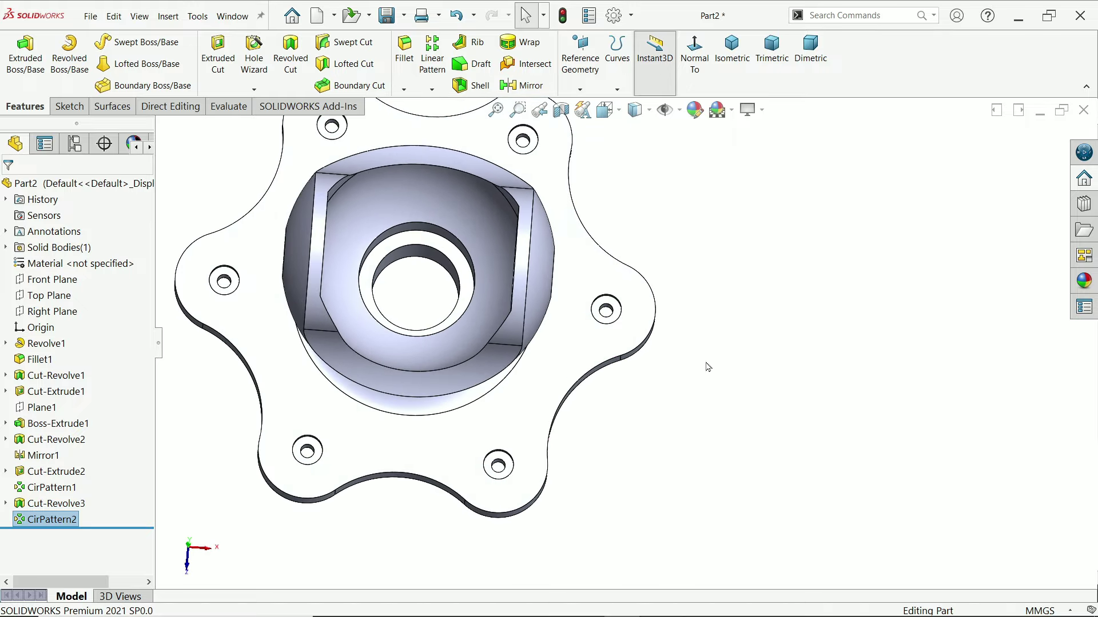
{"action": "left_click", "coordinate": [732, 48]}
{"action": "scroll", "coordinate": [667, 416], "scroll_direction": "down", "scroll_amount": 1}
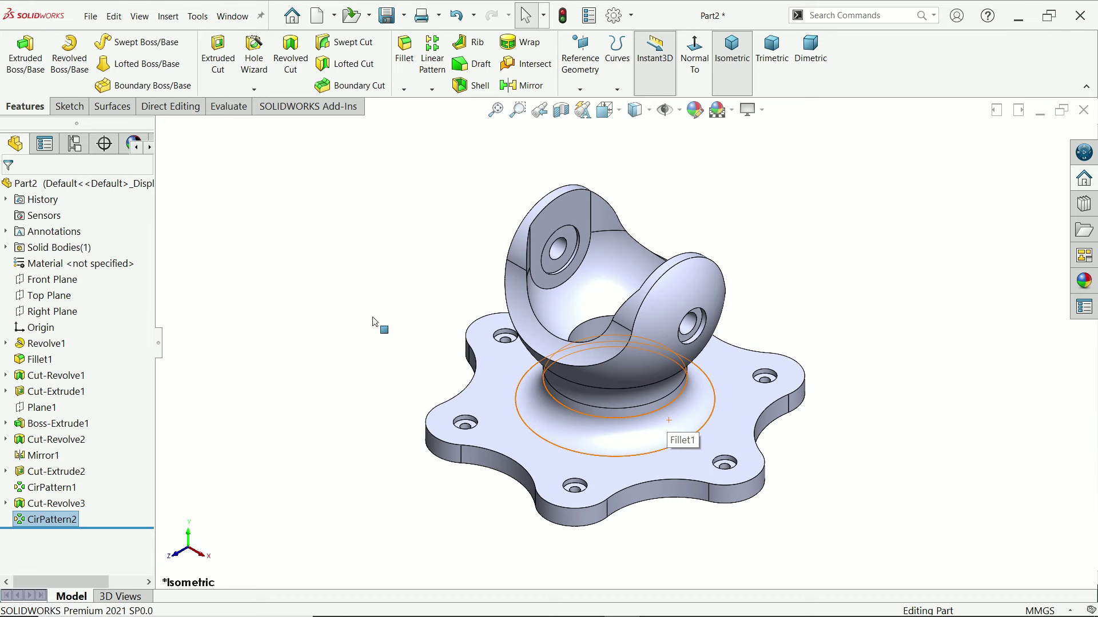
{"action": "left_click", "coordinate": [349, 275]}
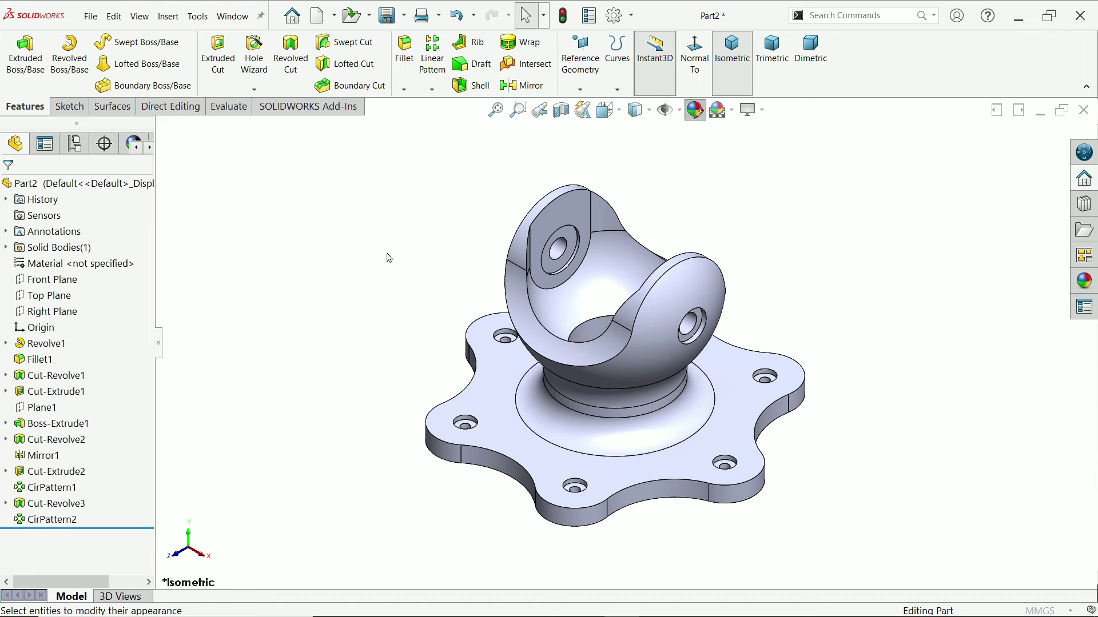
{"action": "left_click", "coordinate": [88, 499]}
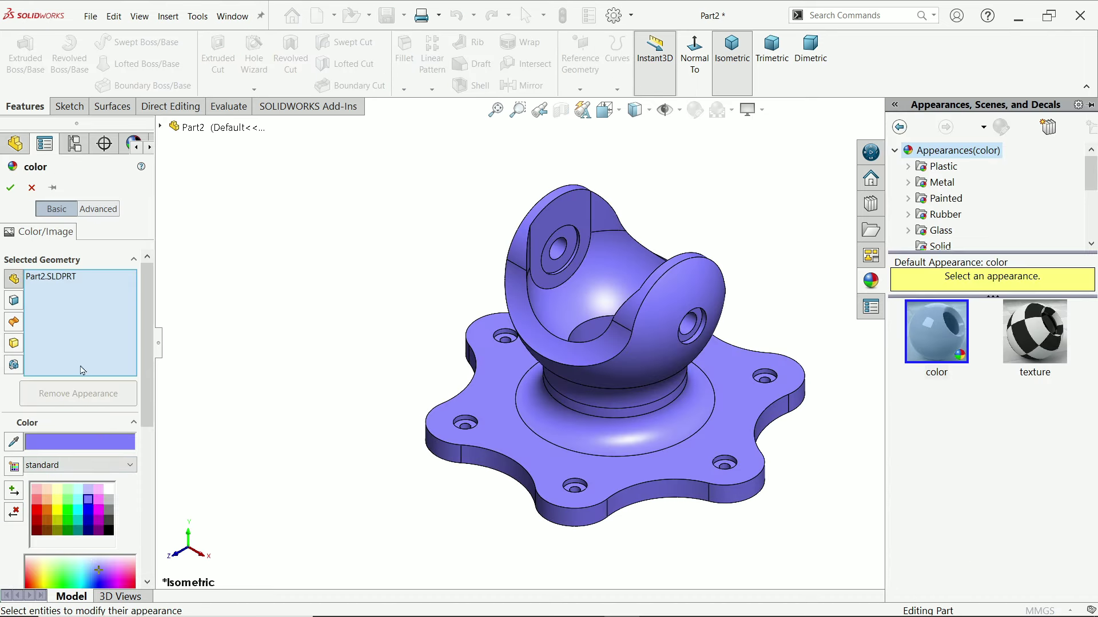
{"action": "left_click", "coordinate": [10, 188]}
{"action": "scroll", "coordinate": [697, 384], "scroll_direction": "down", "scroll_amount": 1}
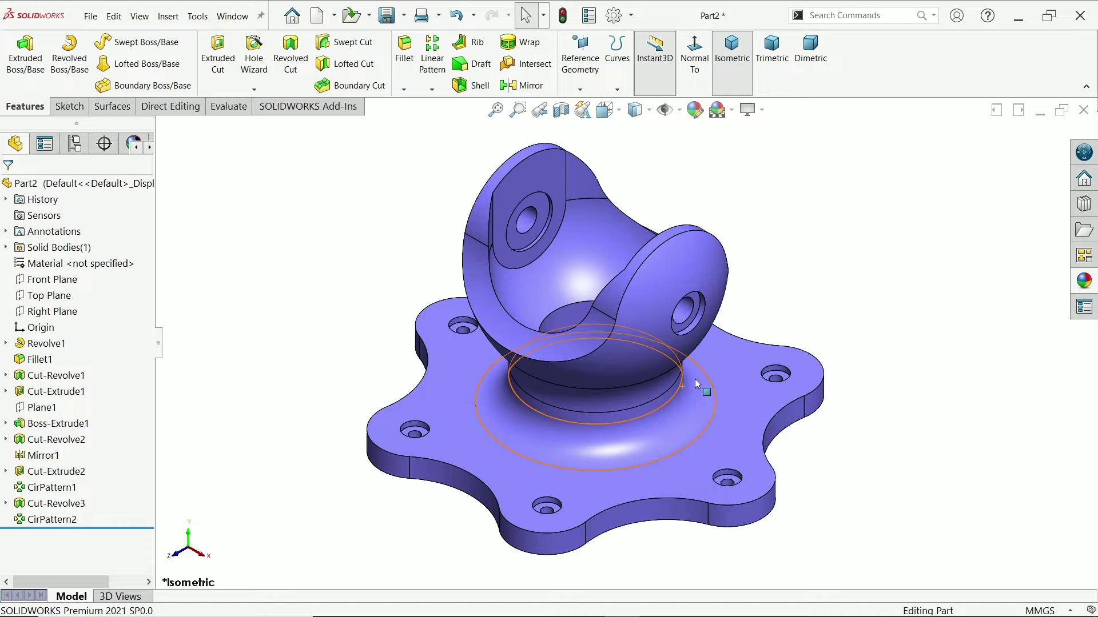
- Switch to the SolidWorks Exercise 168 drawing, check its views against the modelled part for missing features, and return to the model
{"action": "middle_click_drag", "start_coordinate": [772, 318], "coordinate": [791, 124]}
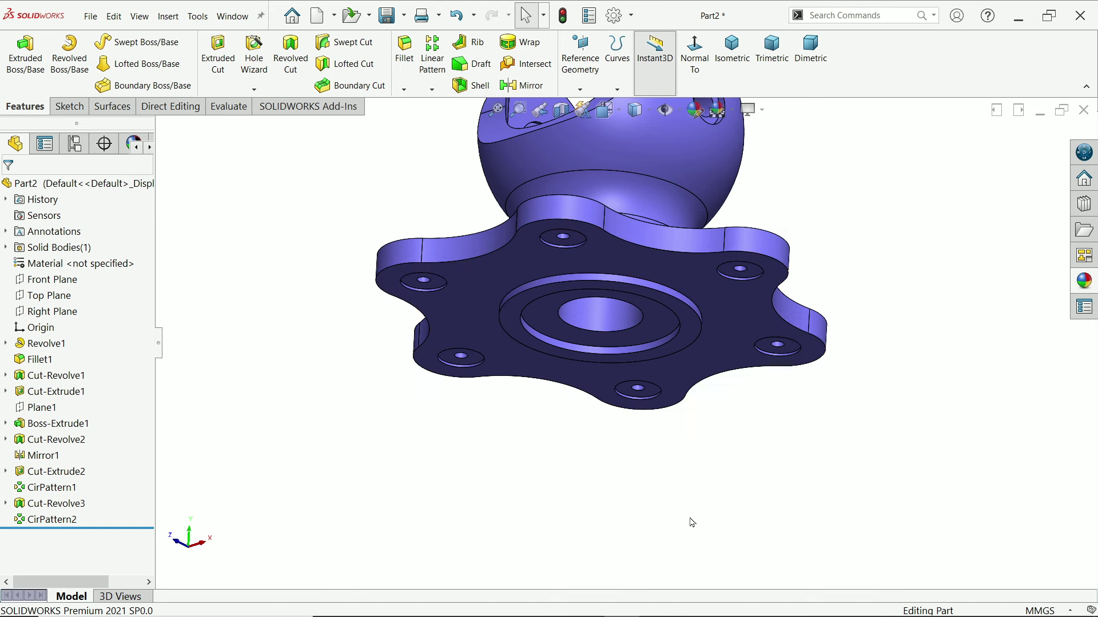
{"action": "key", "text": "alt+Tab"}
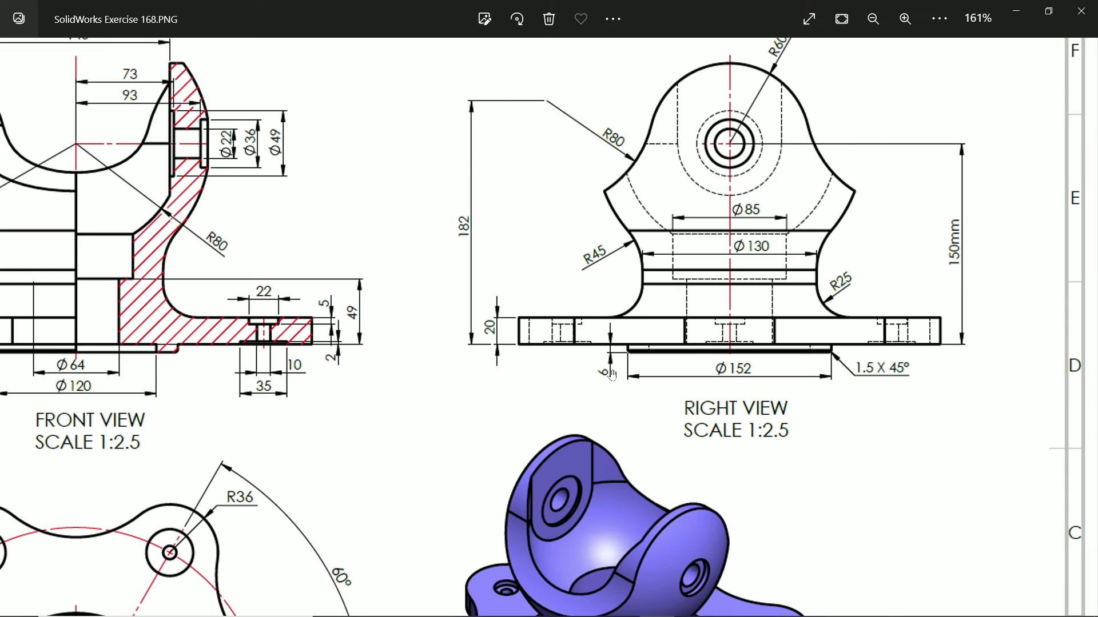
{"action": "left_click_drag", "start_coordinate": [570, 371], "coordinate": [850, 388]}
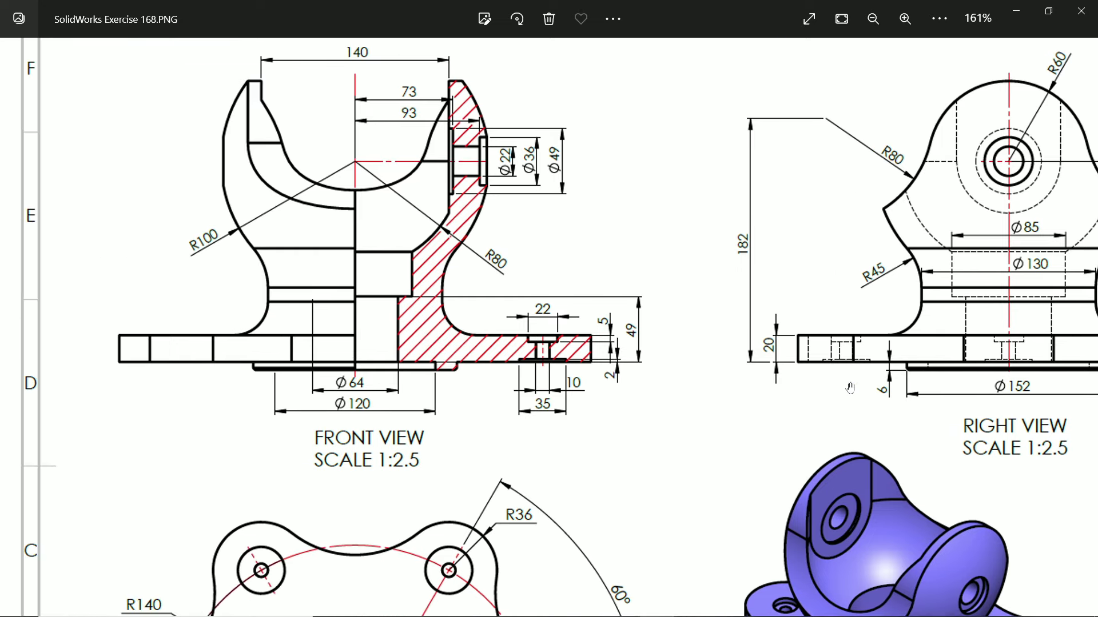
{"action": "mouse_move", "coordinate": [555, 458]}
{"action": "left_mouse_down"}
{"action": "mouse_move", "coordinate": [554, 476]}
{"action": "mouse_move", "coordinate": [541, 261]}
{"action": "left_mouse_up"}
{"action": "left_click_drag", "start_coordinate": [566, 409], "coordinate": [565, 315]}
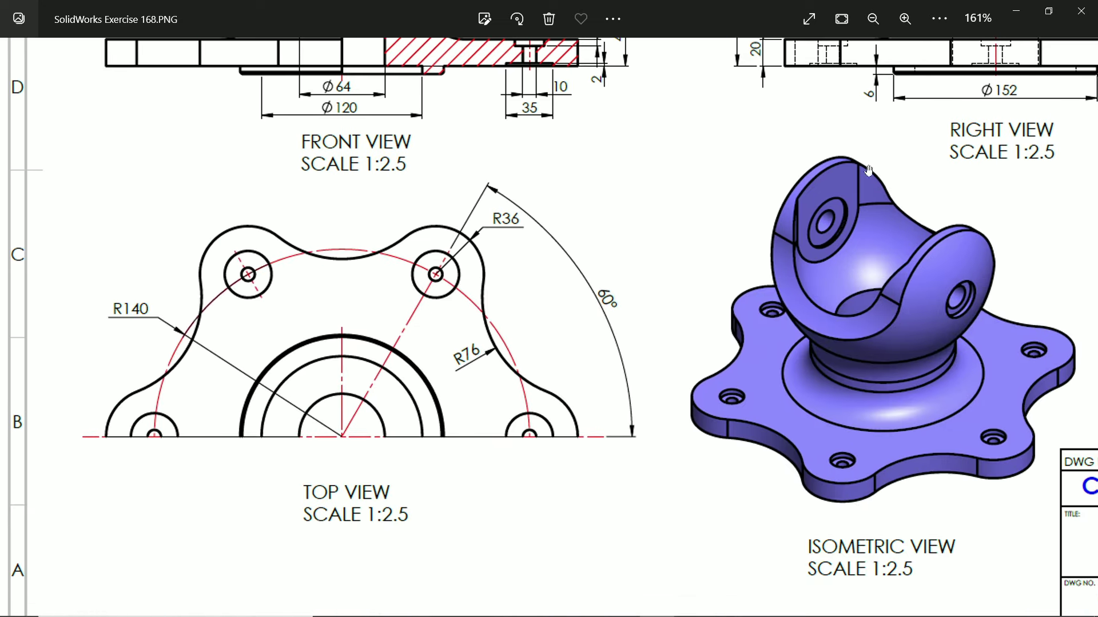
{"action": "left_click", "coordinate": [1014, 12]}
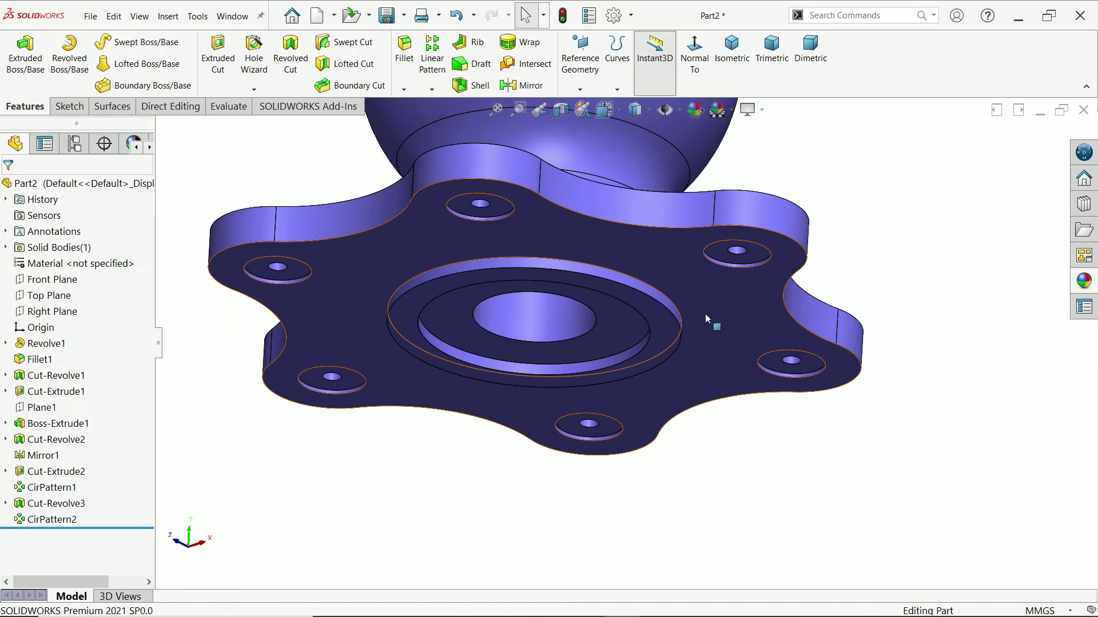
- Chamfer the outer circular edge of the raised boss on the flange's underside at 1.5 mm by 45 degrees
{"action": "scroll", "coordinate": [706, 319], "scroll_direction": "down", "scroll_amount": 3}
{"action": "left_click", "coordinate": [653, 321]}
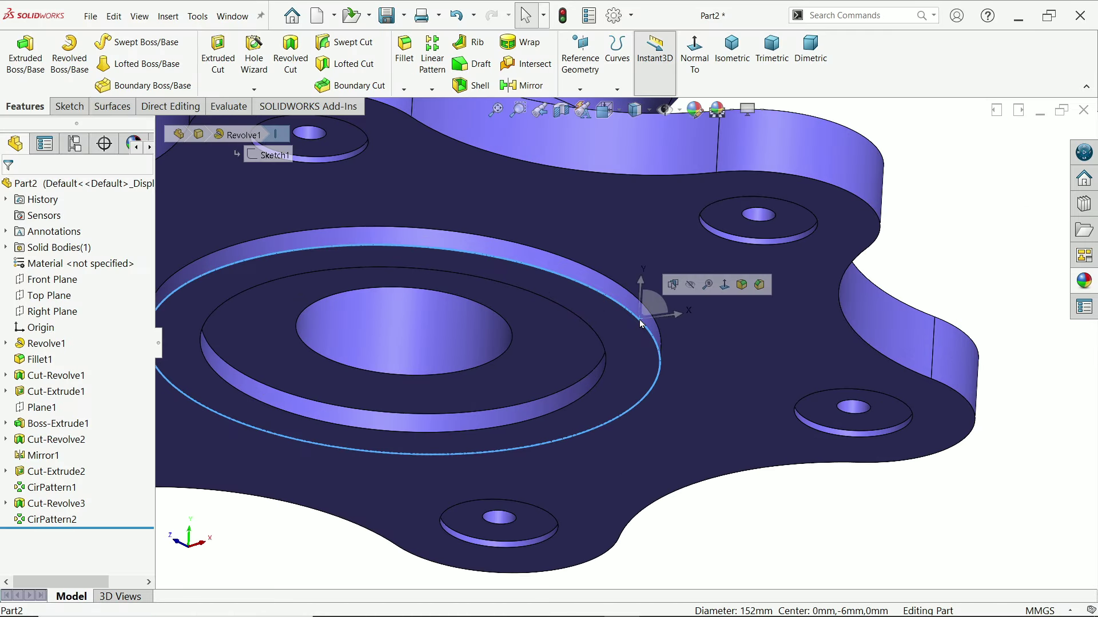
{"action": "left_click", "coordinate": [736, 296]}
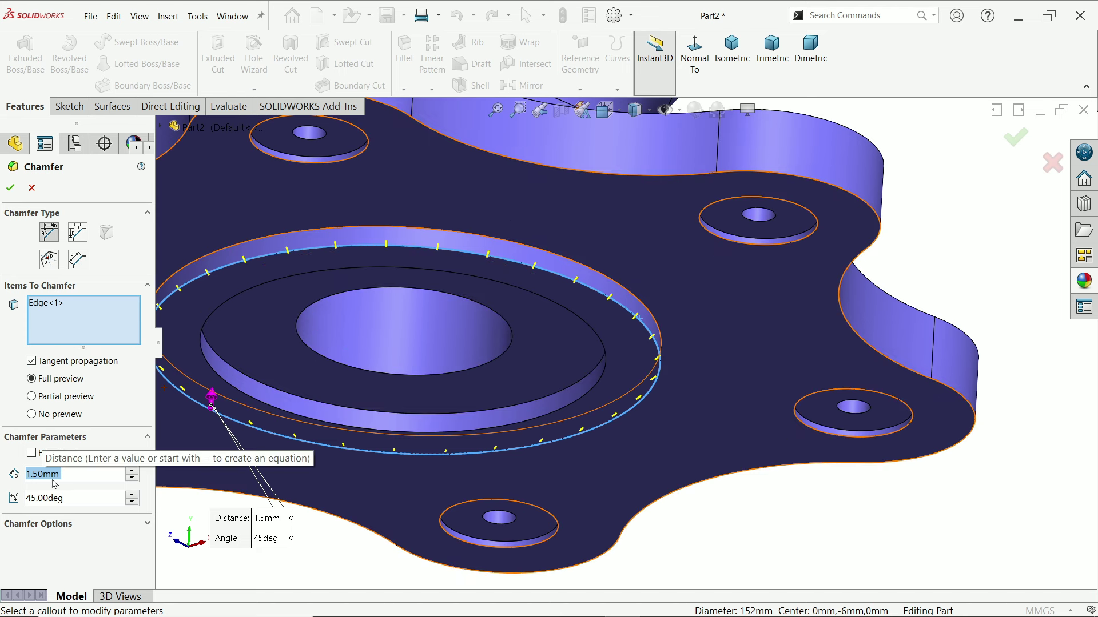
{"action": "left_click", "coordinate": [11, 191]}
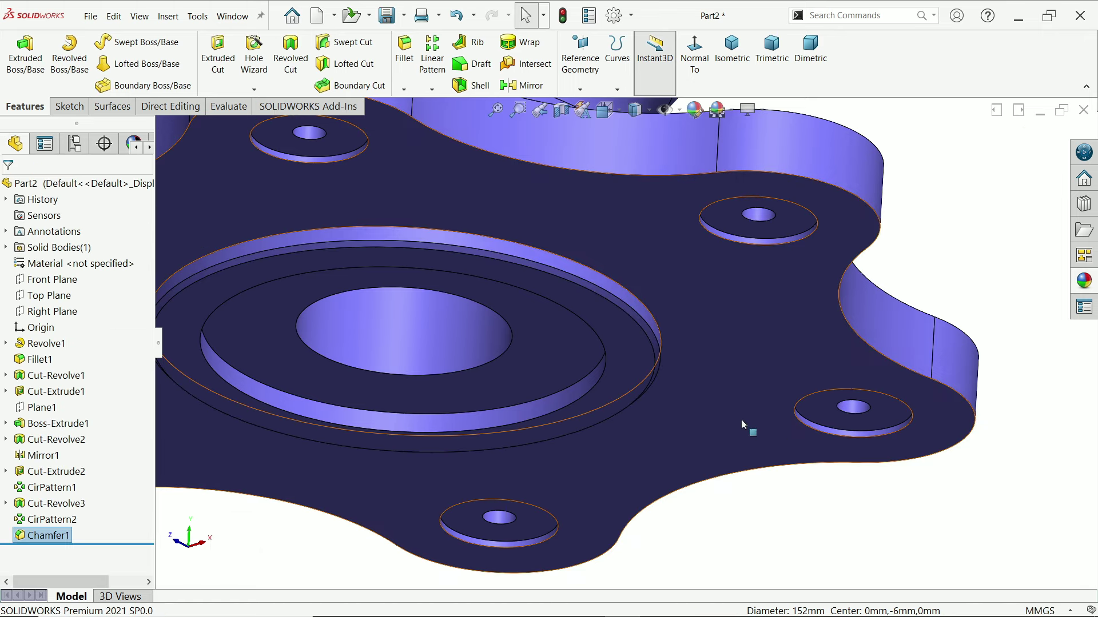
- Inspect the part's interior in a section view cut at the Front Plane, and restore the full view
{"action": "middle_click_drag", "start_coordinate": [753, 430], "coordinate": [771, 450]}
{"action": "middle_click_drag", "start_coordinate": [723, 424], "coordinate": [746, 493]}
{"action": "left_click", "coordinate": [735, 62]}
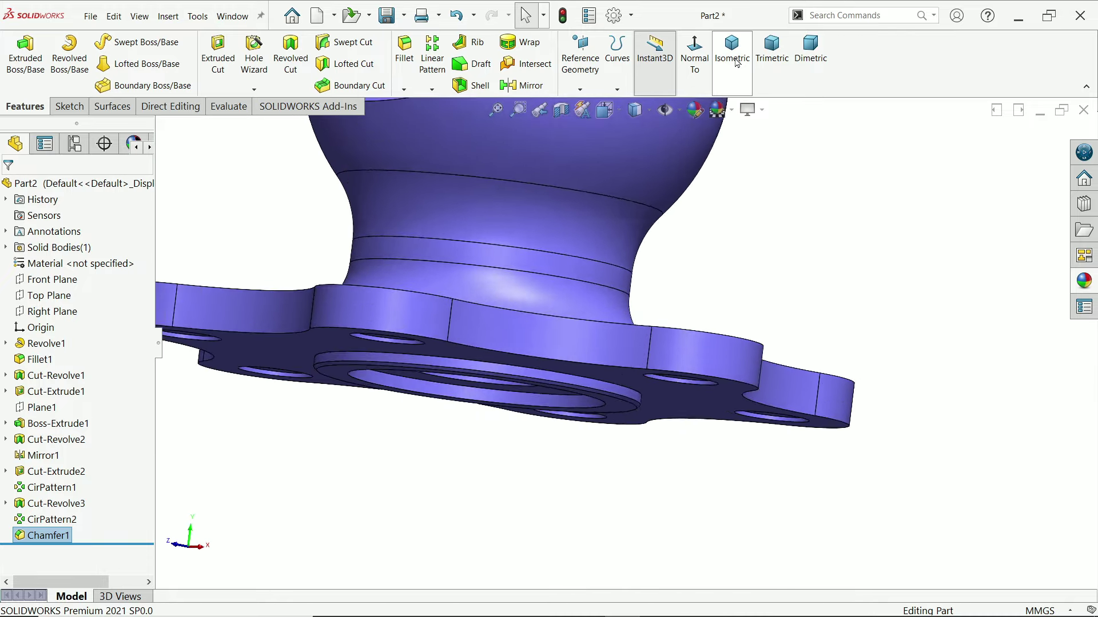
{"action": "left_click", "coordinate": [582, 111]}
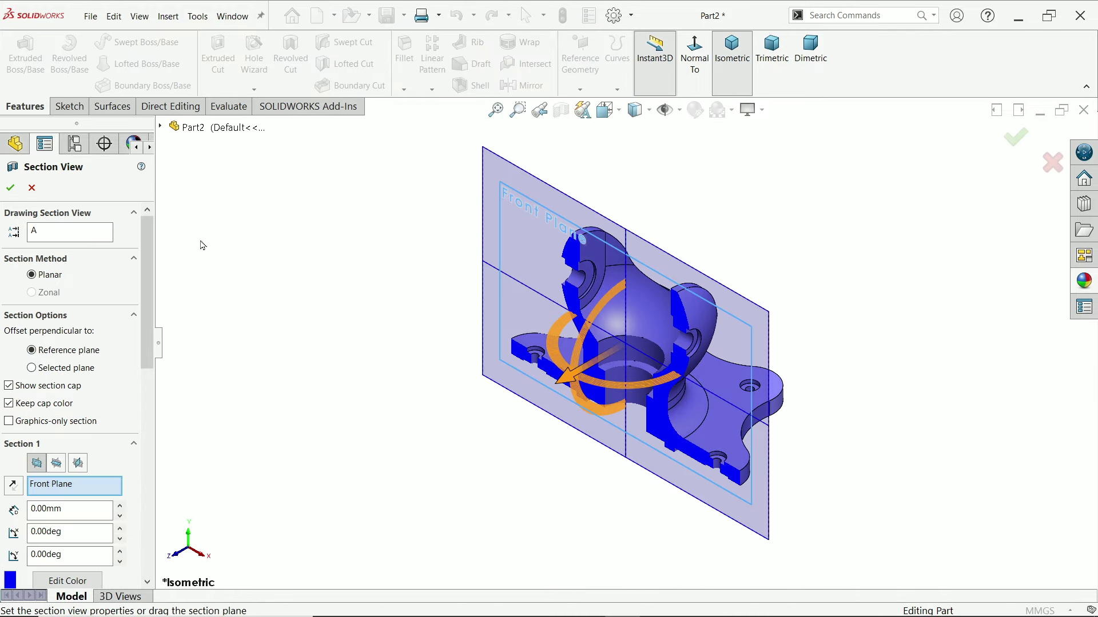
{"action": "left_click", "coordinate": [12, 187]}
{"action": "scroll", "coordinate": [739, 357], "scroll_direction": "down", "scroll_amount": 3}
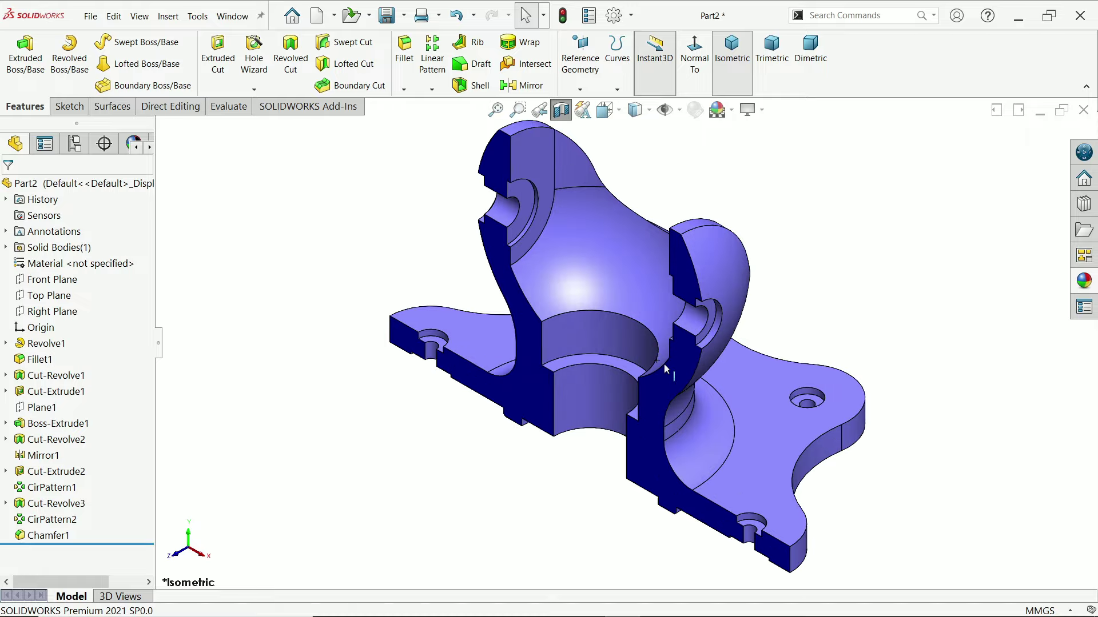
{"action": "mouse_move", "coordinate": [740, 357]}
{"action": "middle_mouse_down"}
{"action": "mouse_move", "coordinate": [800, 266]}
{"action": "mouse_move", "coordinate": [745, 362]}
{"action": "middle_mouse_up"}
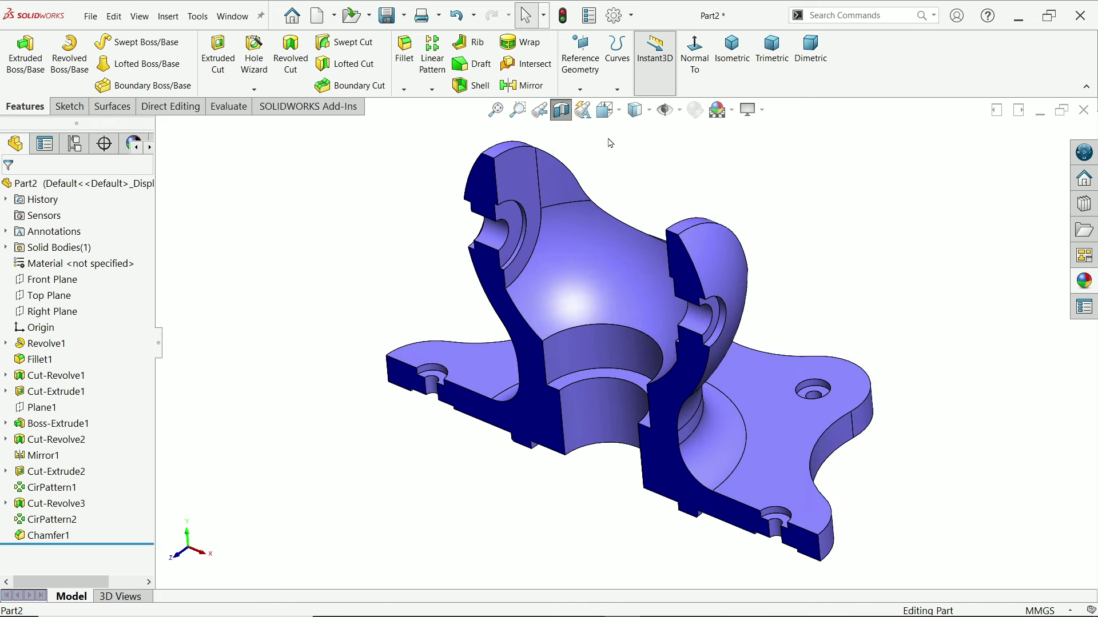
{"action": "left_click", "coordinate": [561, 119]}
{"action": "scroll", "coordinate": [631, 296], "scroll_direction": "up", "scroll_amount": 4}
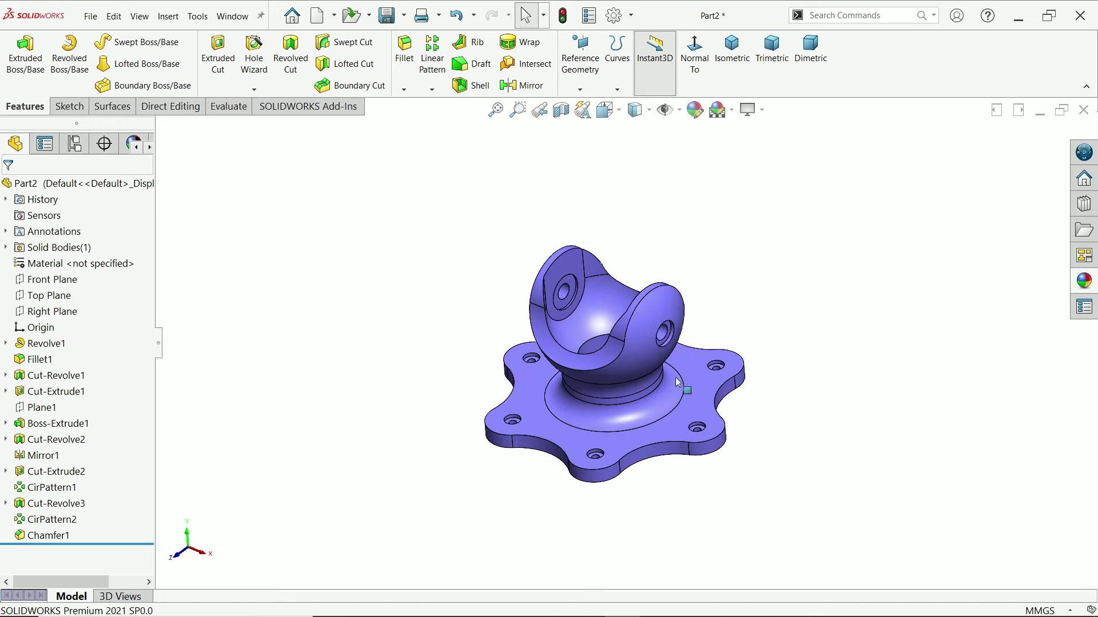
- Turn on RealView Graphics to display the finished part with realistic reflections
{"action": "scroll", "coordinate": [675, 377], "scroll_direction": "down", "scroll_amount": 2}
{"action": "left_click", "coordinate": [760, 109]}
{"action": "left_click", "coordinate": [778, 130]}
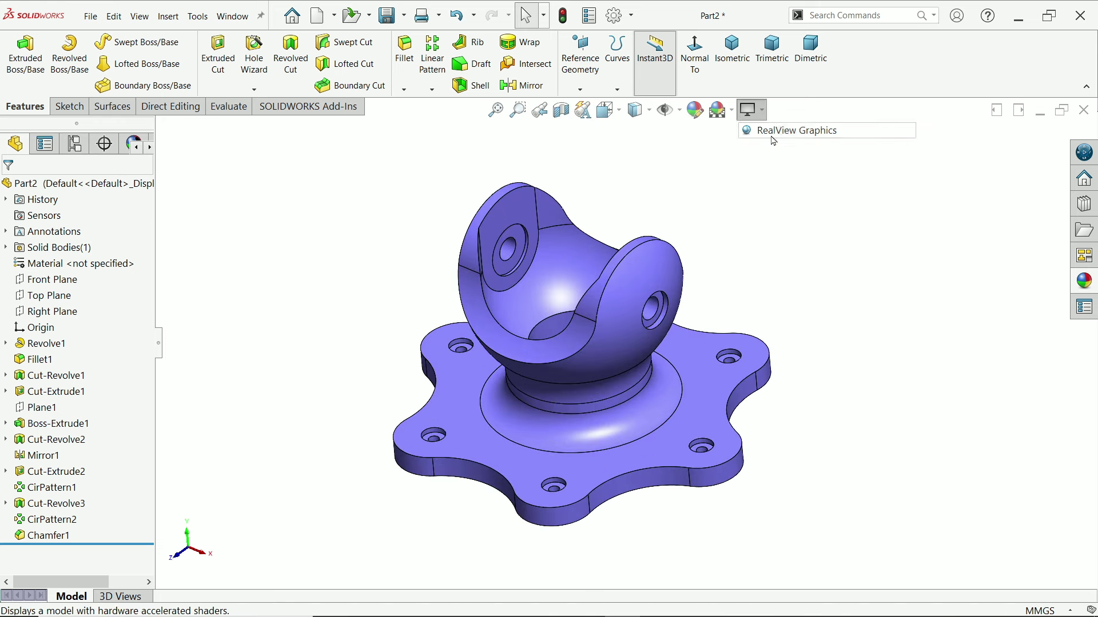
{"action": "scroll", "coordinate": [707, 336], "scroll_direction": "down", "scroll_amount": 1}
{"action": "middle_click_drag", "start_coordinate": [703, 335], "coordinate": [744, 295]}
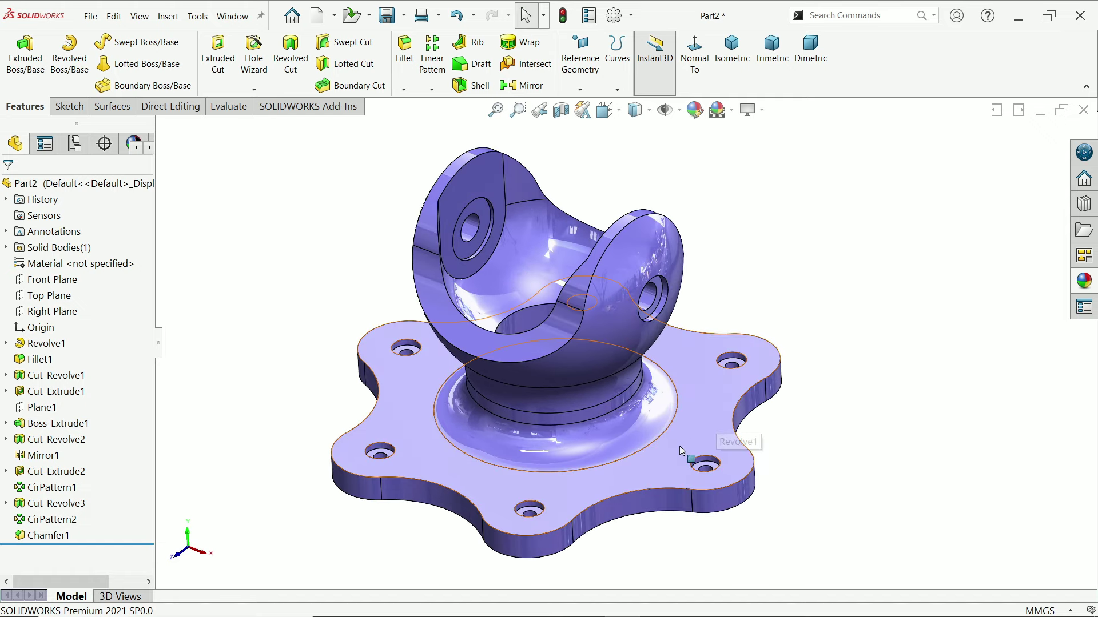